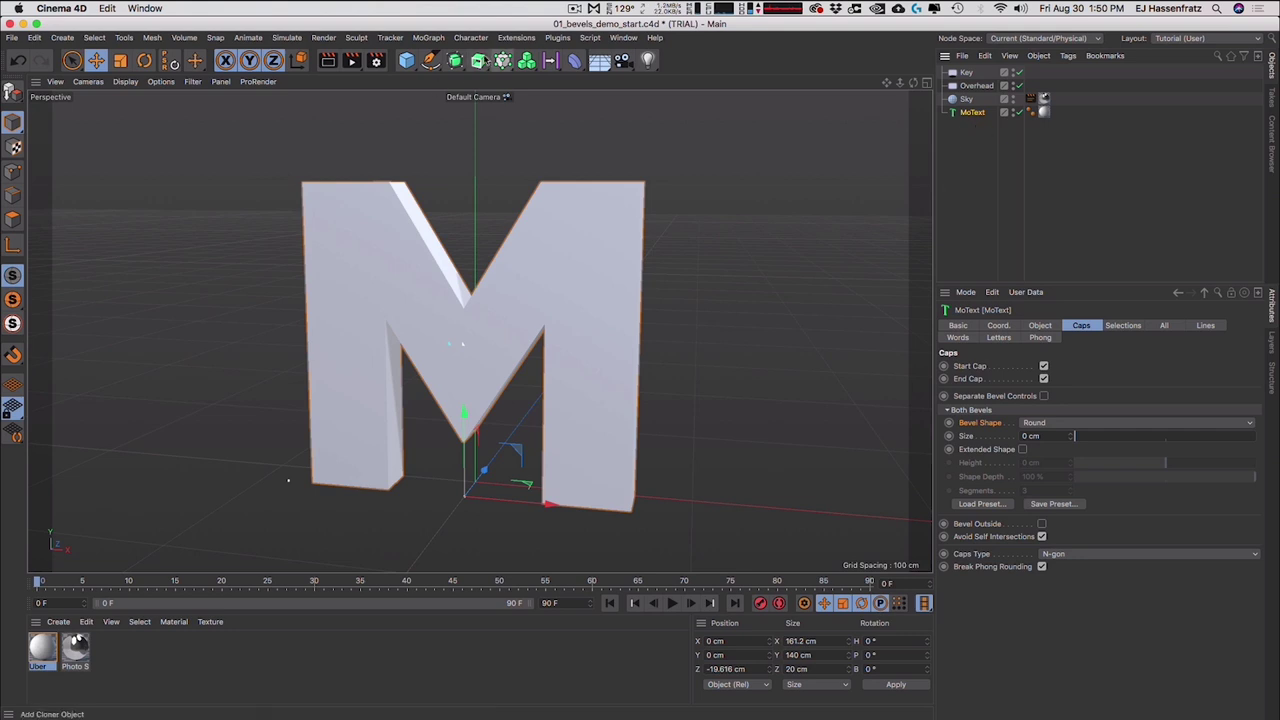
- Add an Extrude object and a Sweep object to look at their caps settings
{"action": "left_click", "coordinate": [478, 60]}
{"action": "left_click", "coordinate": [525, 81]}
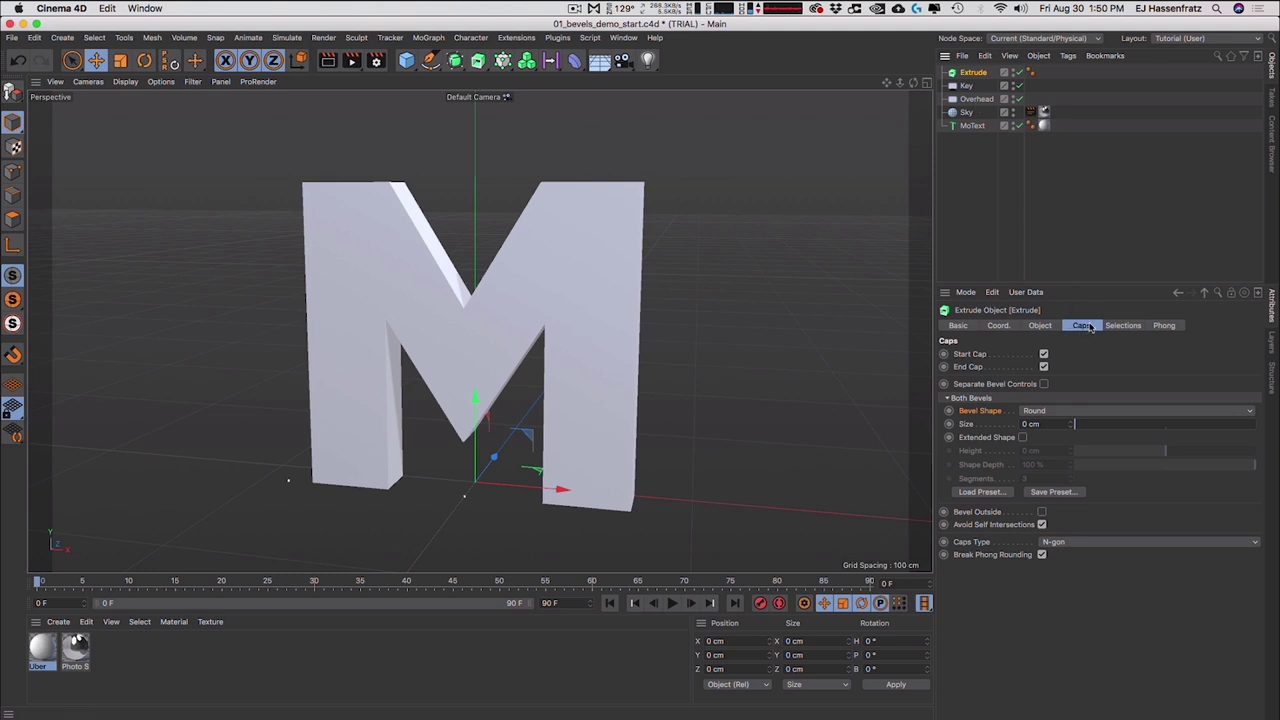
{"action": "left_click", "coordinate": [454, 60]}
{"action": "left_click", "coordinate": [478, 60]}
{"action": "left_click", "coordinate": [520, 150]}
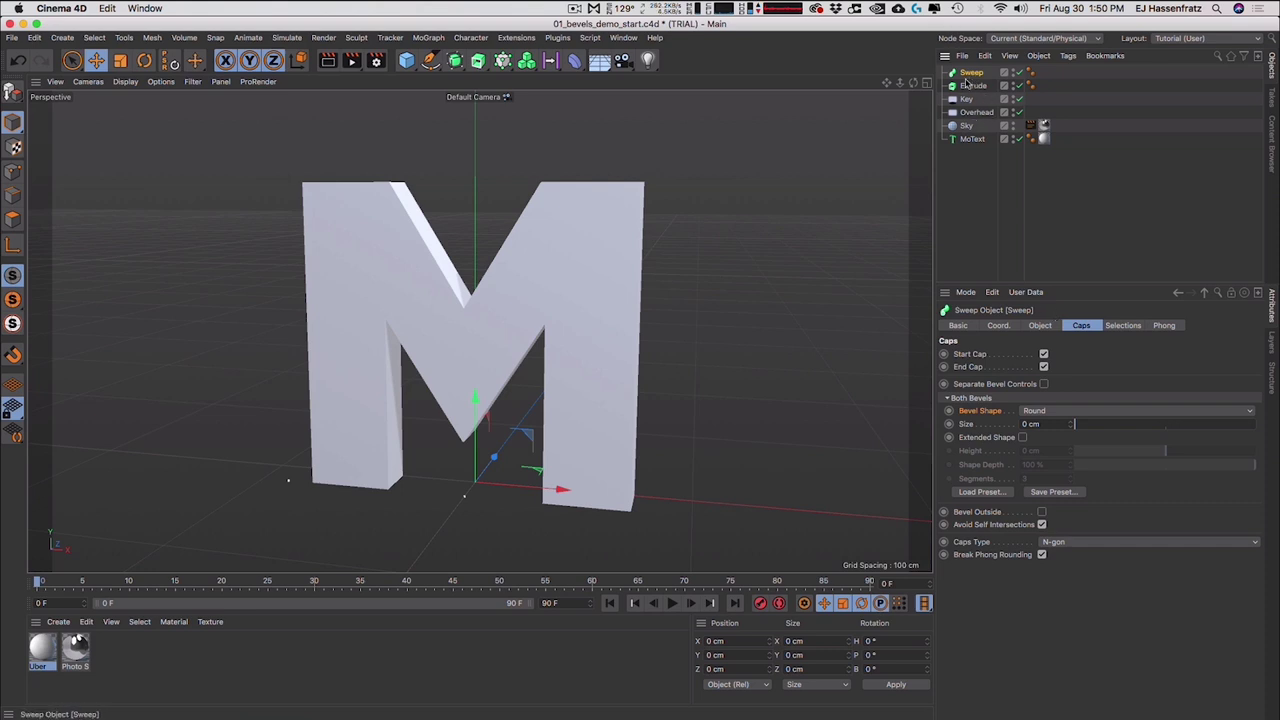
- Delete the Sweep and Extrude objects and reselect the MoText object
{"action": "left_click", "coordinate": [962, 142]}
{"action": "left_click", "coordinate": [971, 73]}
{"action": "key", "text": "Delete"}
{"action": "left_click", "coordinate": [973, 75]}
{"action": "key", "text": "Delete"}
{"action": "left_click", "coordinate": [976, 113]}
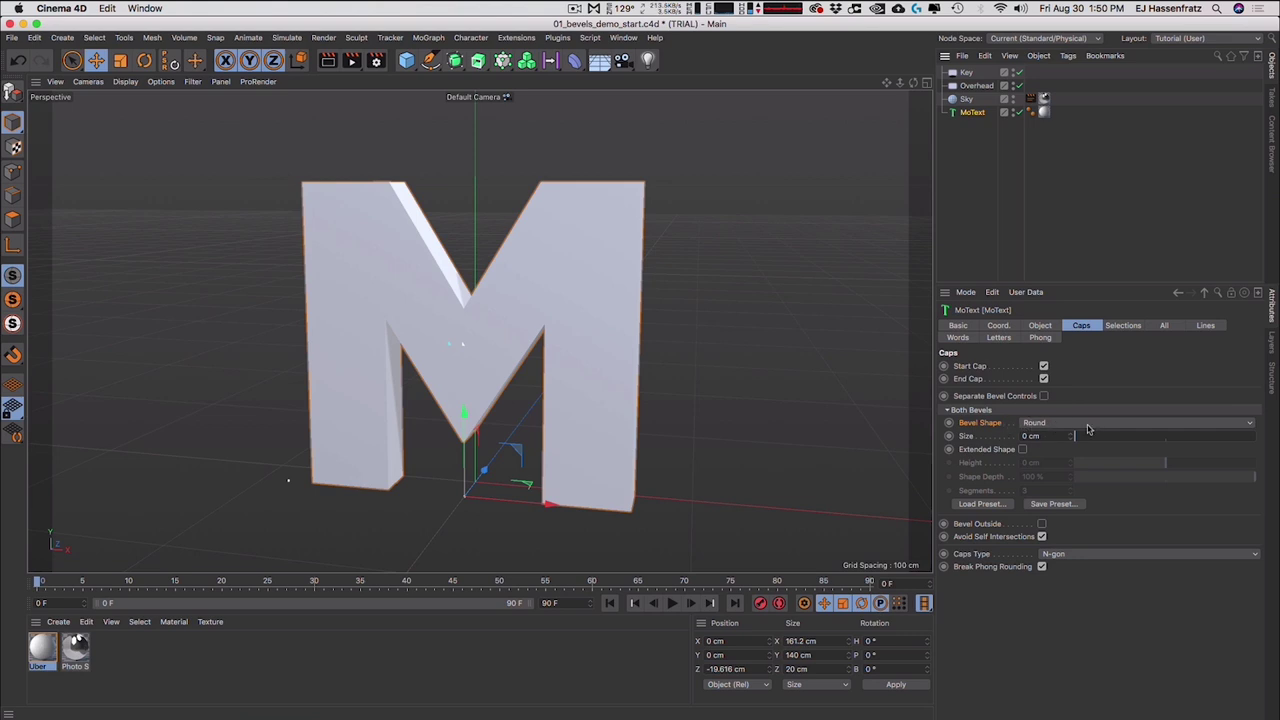
- Give both caps of the MoText letter a Round bevel with a size of about 3.85 cm
{"action": "left_click_drag", "start_coordinate": [1072, 438], "coordinate": [1079, 439]}
{"action": "mouse_move", "coordinate": [615, 240]}
{"action": "left_mouse_down", "text": "alt"}
{"action": "mouse_move", "coordinate": [357, 274]}
{"action": "mouse_move", "coordinate": [597, 236]}
{"action": "mouse_move", "coordinate": [560, 260]}
{"action": "mouse_move", "coordinate": [601, 241]}
{"action": "left_mouse_up", "text": "alt"}
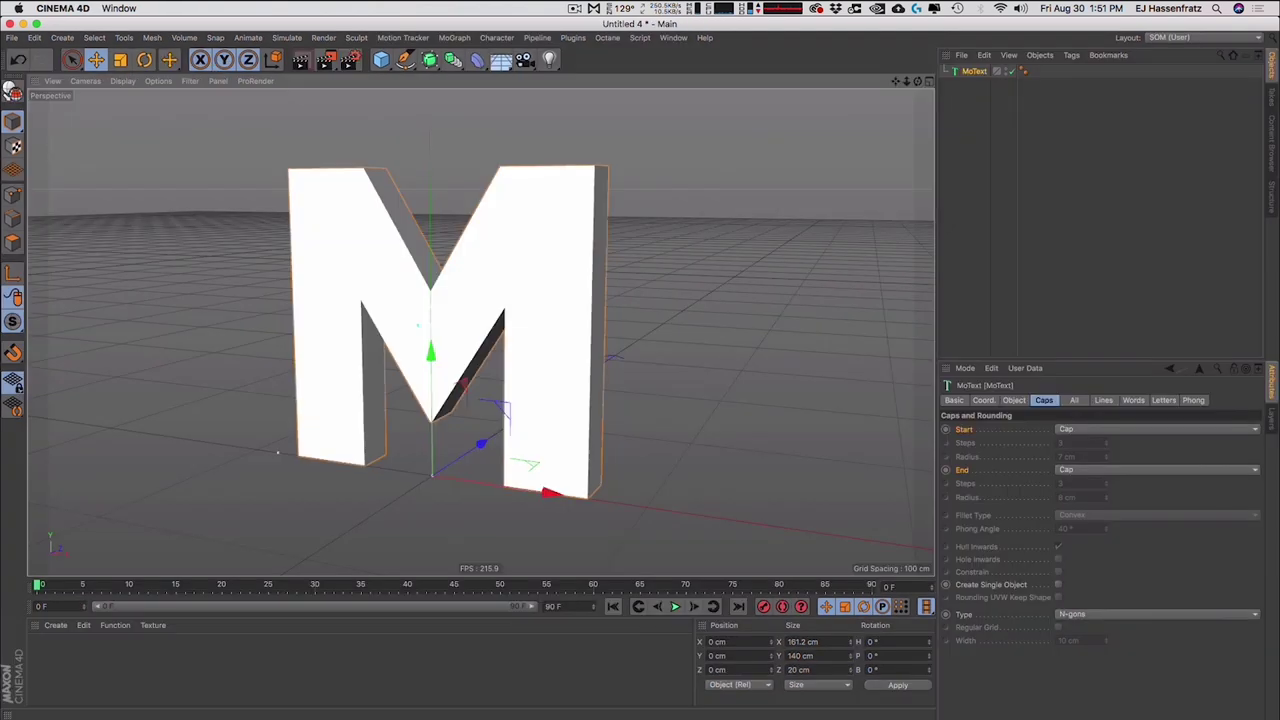
- In the Untitled 4 scene, set both the start and end of the MoText to Fillet Cap
{"action": "middle_click_drag", "start_coordinate": [645, 263], "coordinate": [673, 263], "text": "alt"}
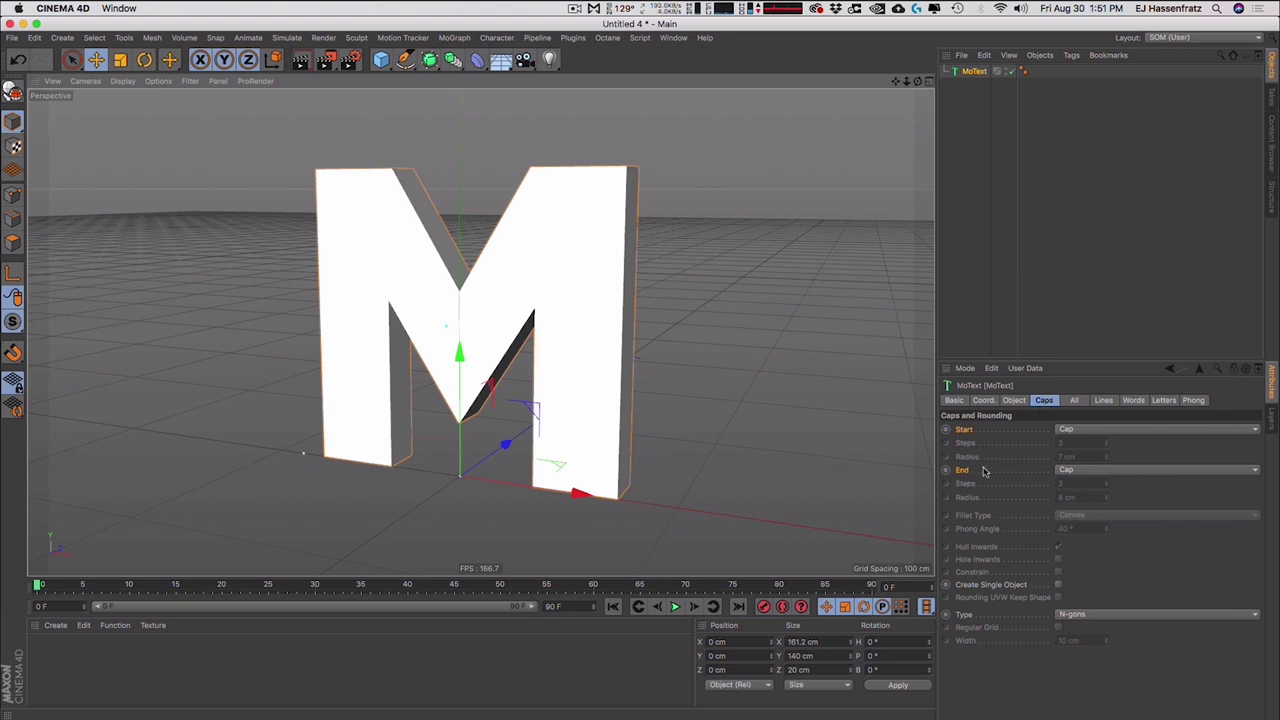
{"action": "left_click", "coordinate": [1081, 430]}
{"action": "left_click", "coordinate": [1083, 484]}
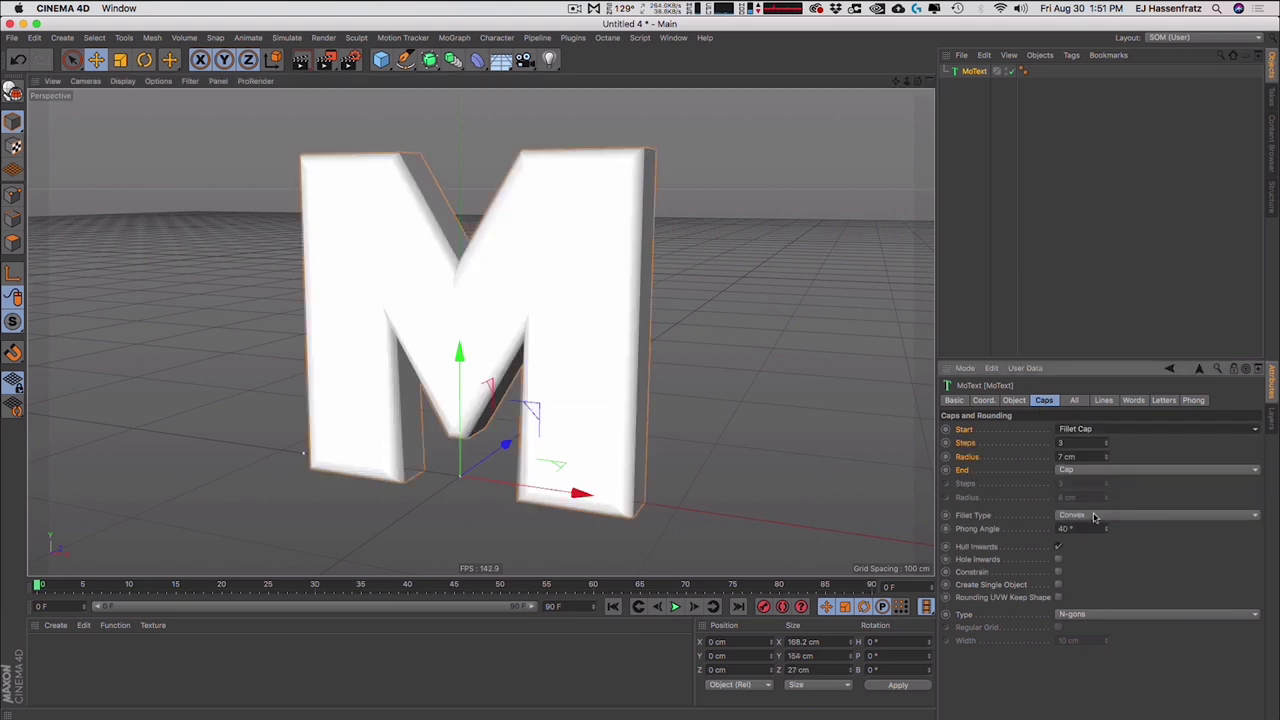
{"action": "left_click", "coordinate": [1083, 471]}
{"action": "left_click", "coordinate": [1088, 526]}
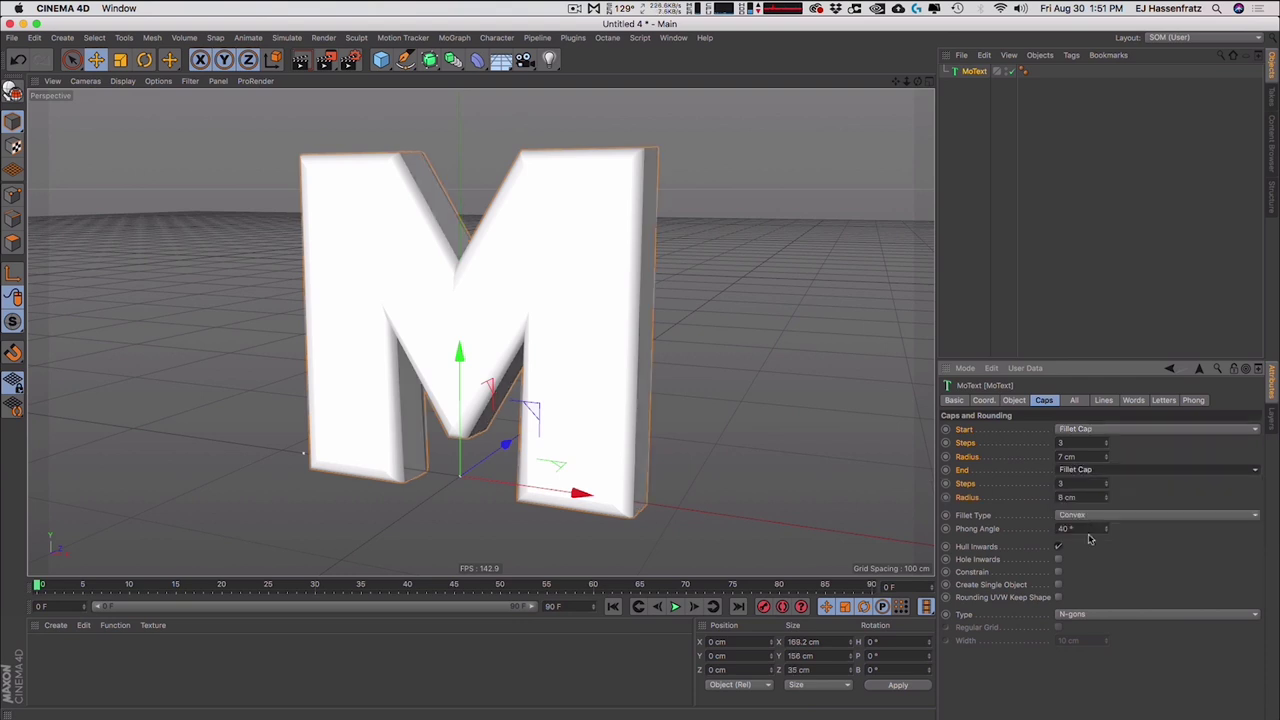
- Raise the start fillet to 5 steps and 12 cm radius, and the end fillet to 7 steps and 11 cm radius
{"action": "left_click", "coordinate": [1105, 484]}
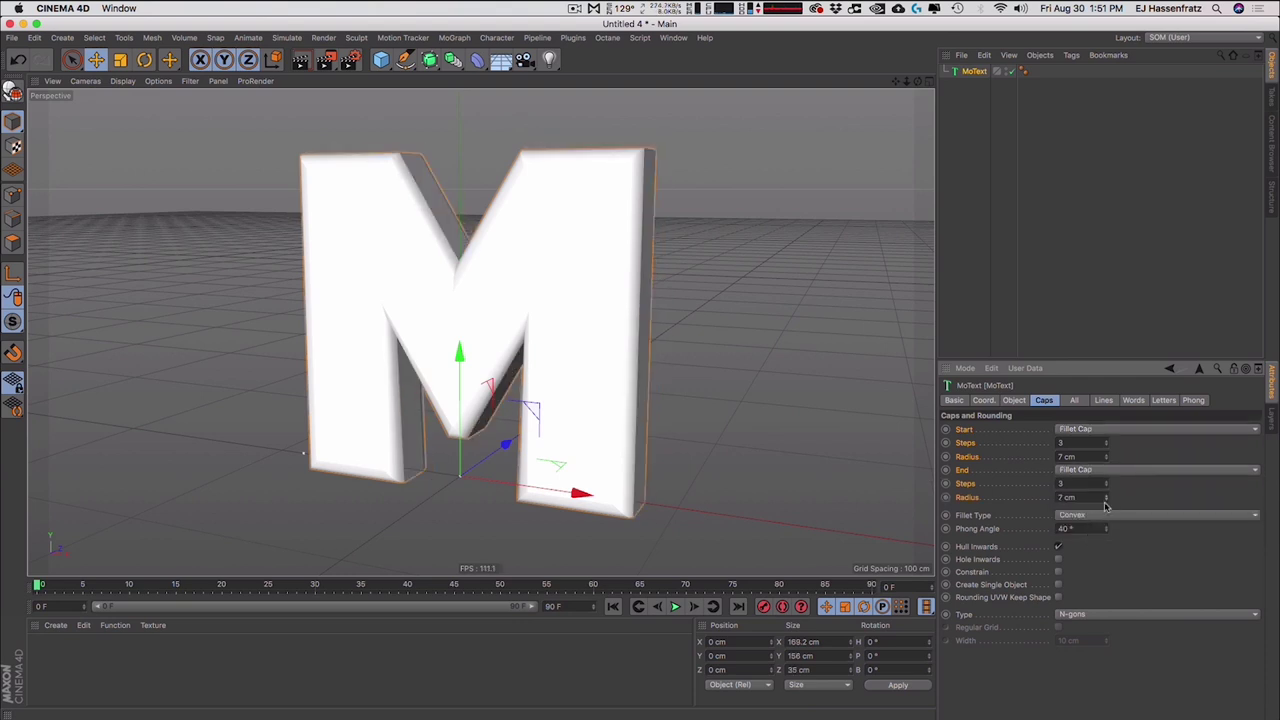
{"action": "mouse_move", "coordinate": [1105, 487]}
{"action": "left_mouse_down"}
{"action": "mouse_move", "coordinate": [1105, 453]}
{"action": "mouse_move", "coordinate": [1105, 493]}
{"action": "left_mouse_up"}
{"action": "left_click", "coordinate": [1105, 440]}
{"action": "left_click", "coordinate": [1105, 440]}
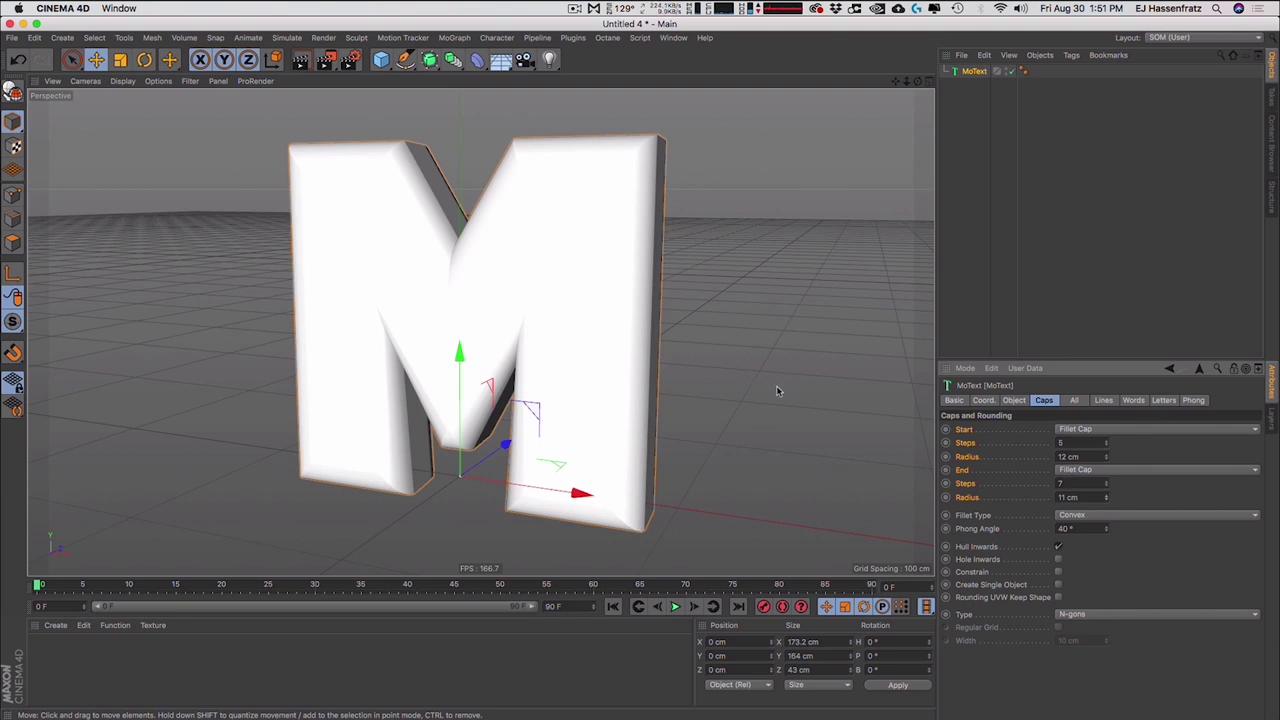
- Set both the start and end fillets to 3 steps with a 5 cm radius
{"action": "left_click_drag", "start_coordinate": [1075, 441], "coordinate": [1040, 459]}
{"action": "type", "text": "3"}
{"action": "type", "text": "5"}
{"action": "left_click_drag", "start_coordinate": [1086, 497], "coordinate": [1040, 485]}
{"action": "type", "text": "533"}
{"action": "key", "text": "Tab"}
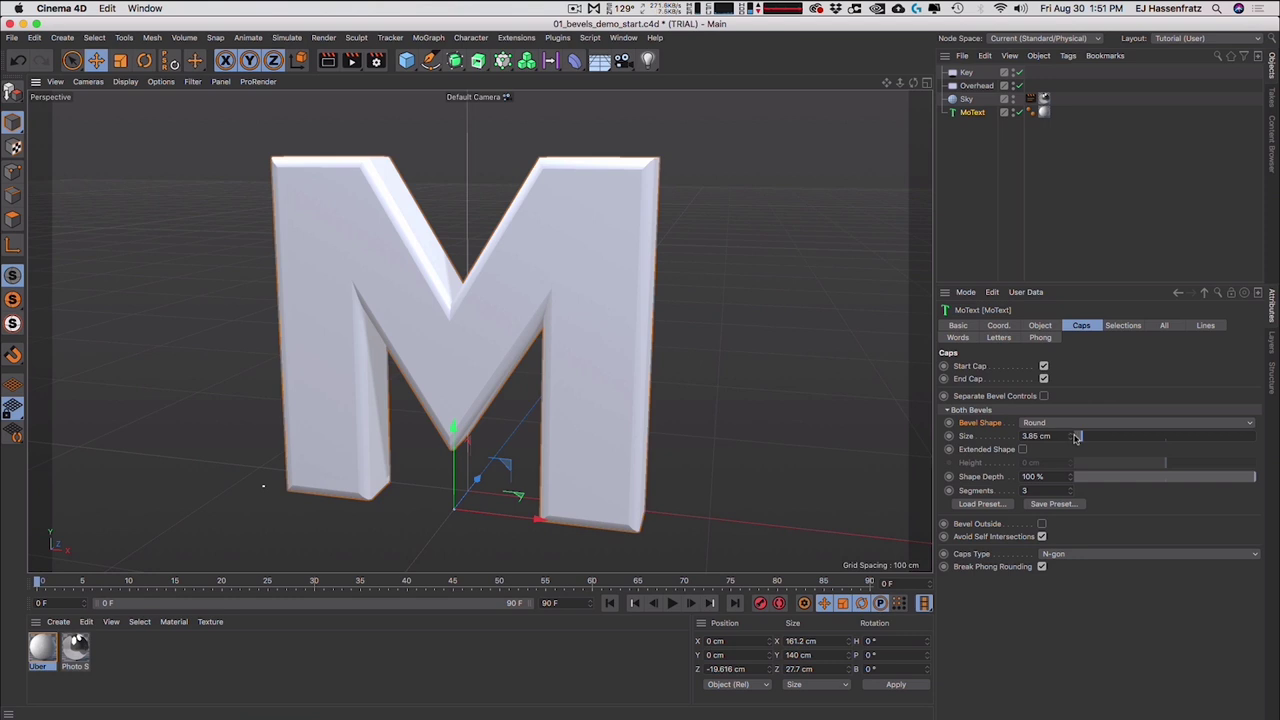
- In the 01_bevels_demo_start.c4d scene, set the bevel size to about 5.31 cm and toggle Separate Bevel Controls on and off
{"action": "left_click_drag", "start_coordinate": [1074, 437], "coordinate": [1080, 437]}
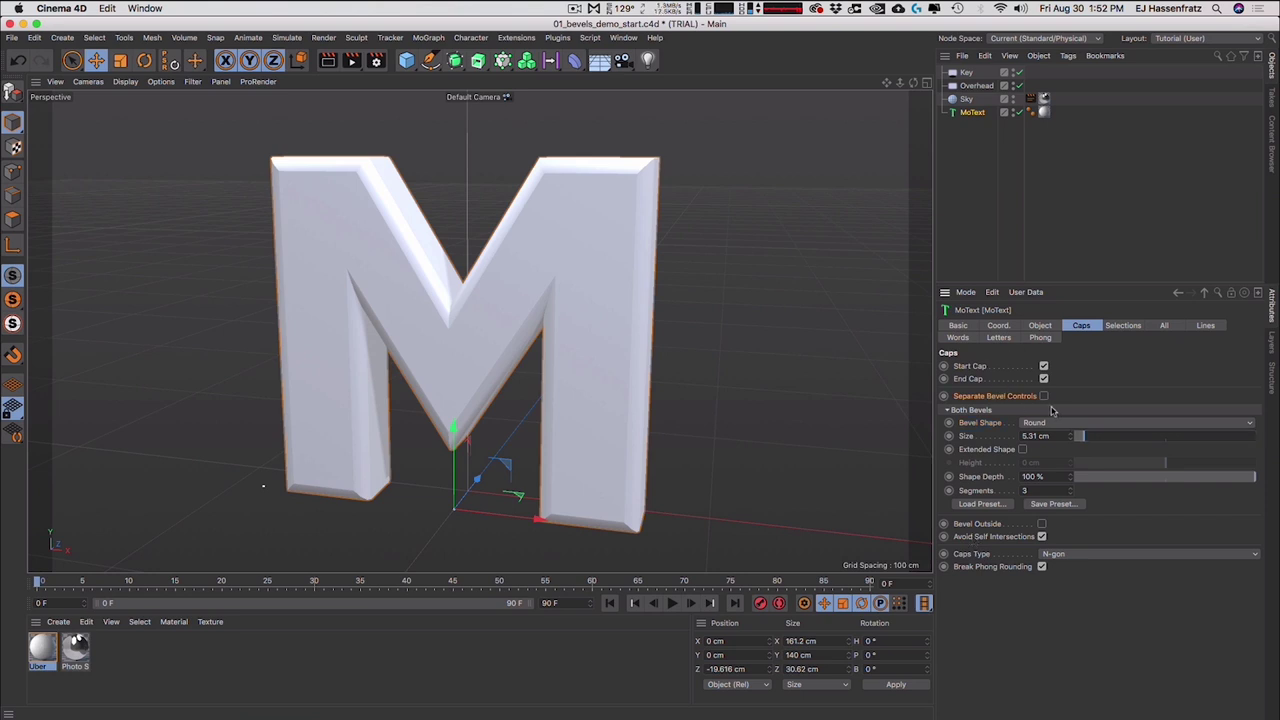
{"action": "left_click", "coordinate": [1043, 397]}
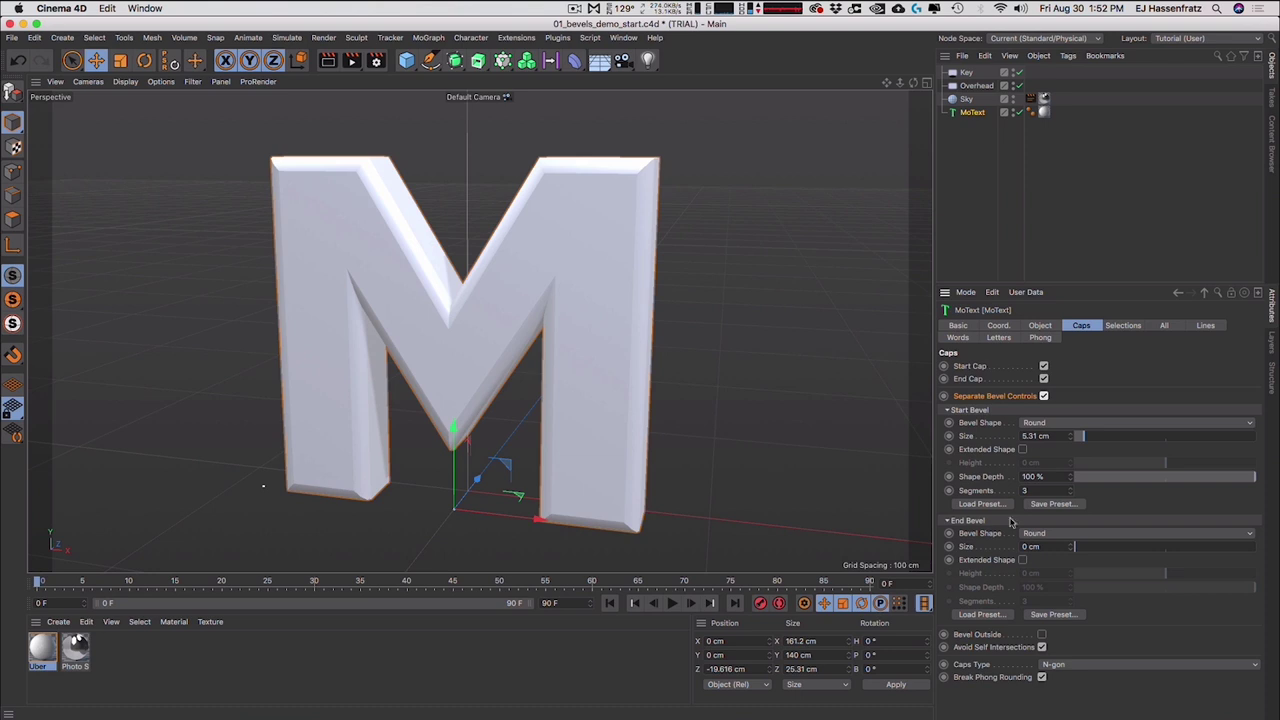
{"action": "left_click", "coordinate": [1043, 397]}
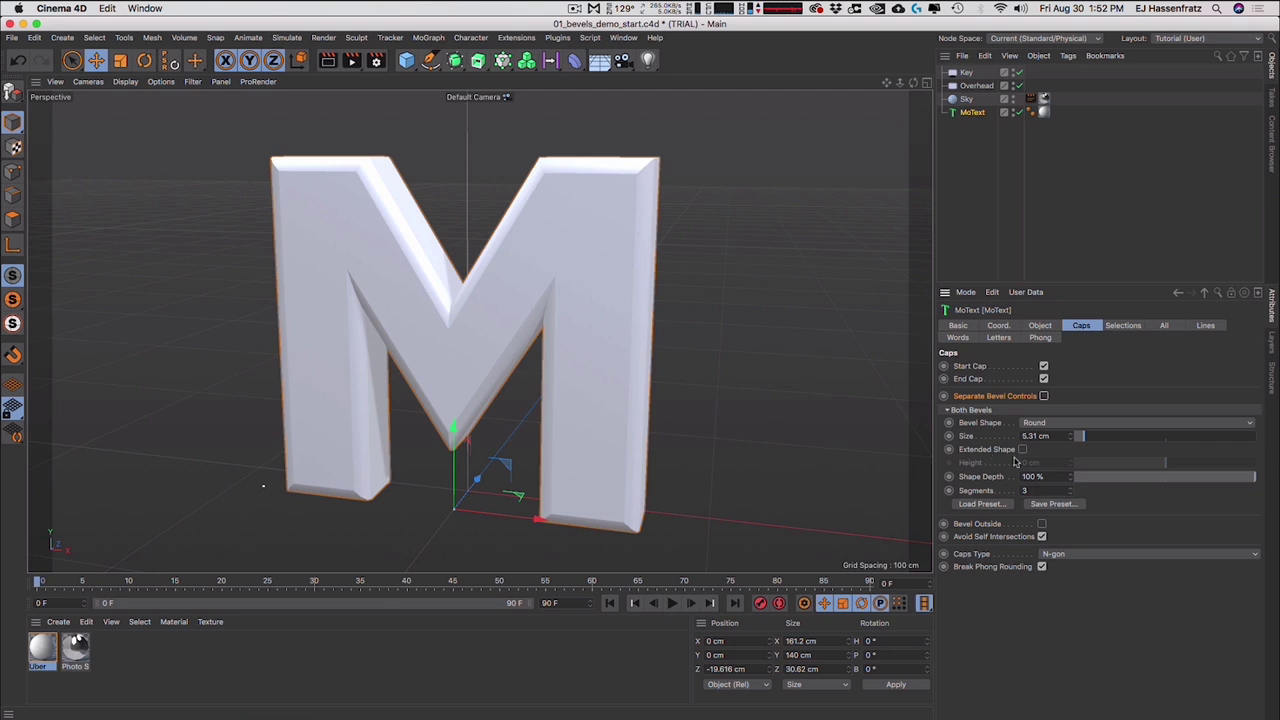
- Set the bevel size to about 8.97 cm and the shape depth to about -34%, viewing the letter's upper corner
{"action": "left_click_drag", "start_coordinate": [1091, 439], "coordinate": [1098, 445]}
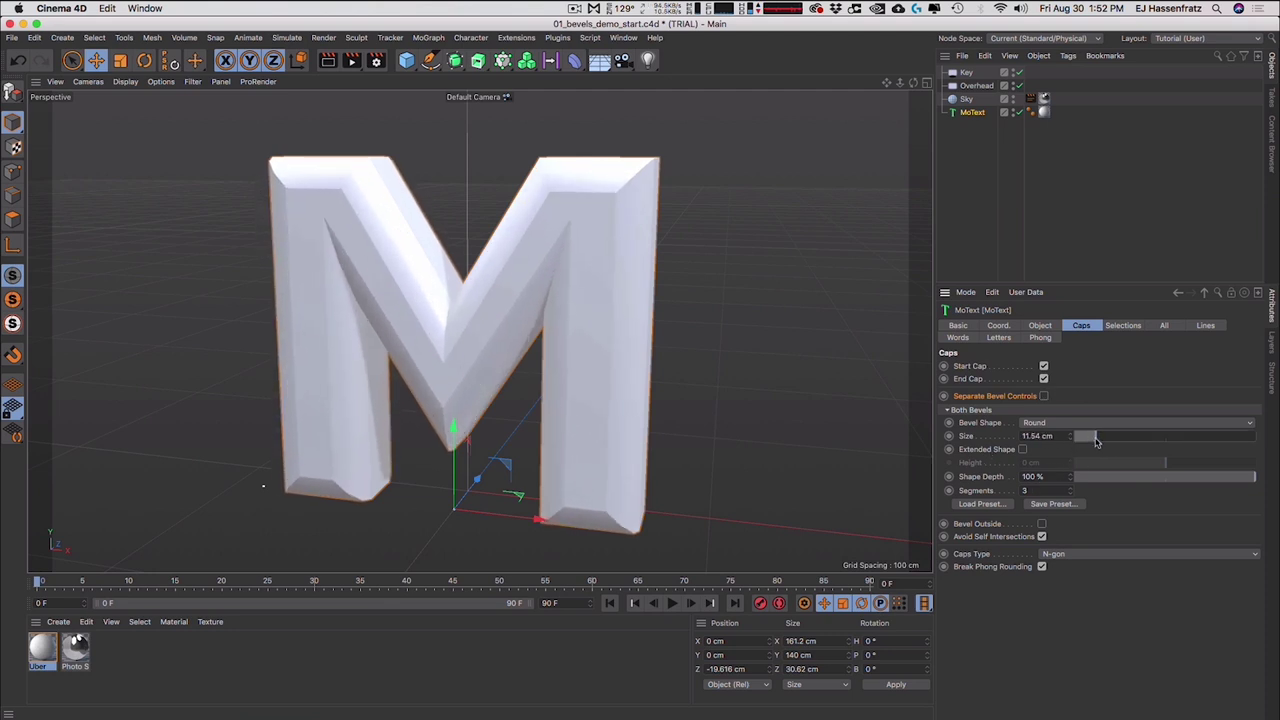
{"action": "left_click_drag", "start_coordinate": [1220, 490], "coordinate": [1134, 478]}
{"action": "left_click_drag", "start_coordinate": [717, 211], "coordinate": [663, 149], "text": "alt"}
{"action": "mouse_move", "coordinate": [572, 167]}
{"action": "left_mouse_down", "text": "alt"}
{"action": "mouse_move", "coordinate": [589, 163]}
{"action": "mouse_move", "coordinate": [568, 191]}
{"action": "left_mouse_up", "text": "alt"}
{"action": "scroll", "coordinate": [568, 191], "scroll_direction": "up", "scroll_amount": 5}
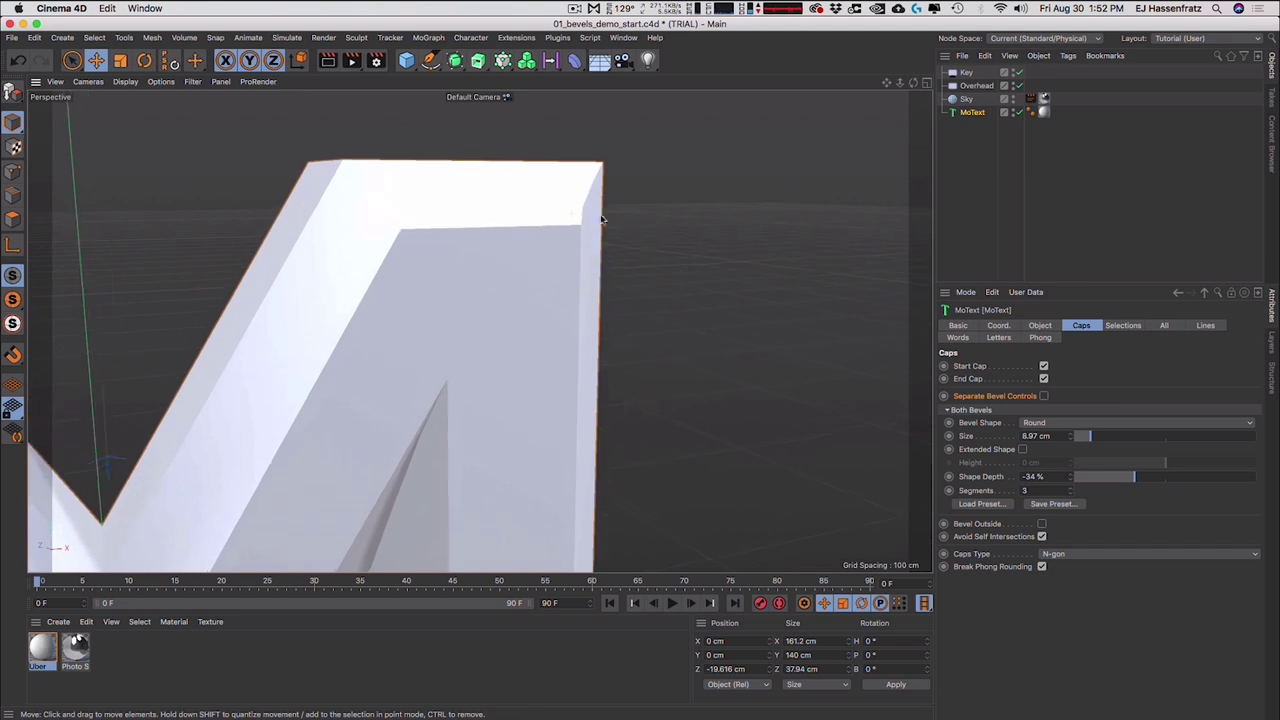
- Lower the bevel's shape depth to about -68% and set its segments to 14
{"action": "left_click_drag", "start_coordinate": [1128, 477], "coordinate": [1070, 485]}
{"action": "left_click", "coordinate": [1071, 488]}
{"action": "left_click_drag", "start_coordinate": [520, 308], "coordinate": [404, 328], "text": "alt"}
{"action": "left_click_drag", "start_coordinate": [577, 299], "coordinate": [496, 222], "text": "alt"}
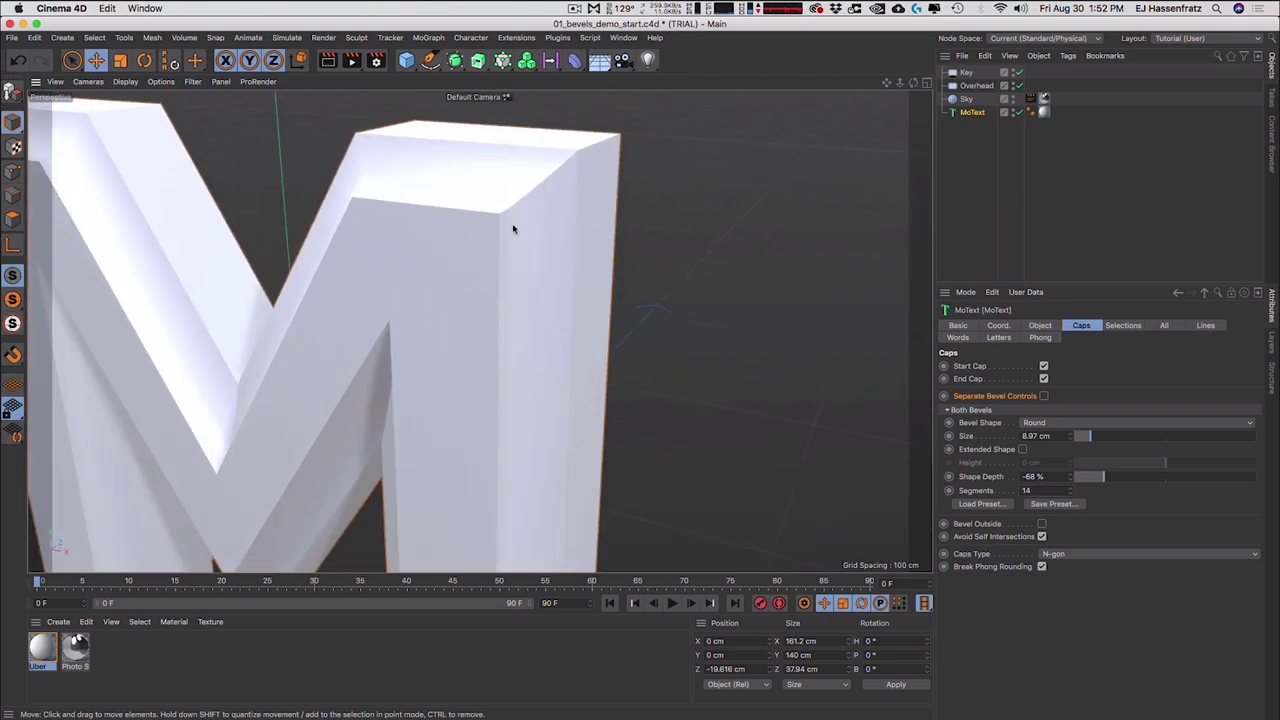
- Show the mesh lines in the viewport and give the bevel a shape depth of -100% with 12 segments
{"action": "key", "text": "n"}
{"action": "key", "text": "b"}
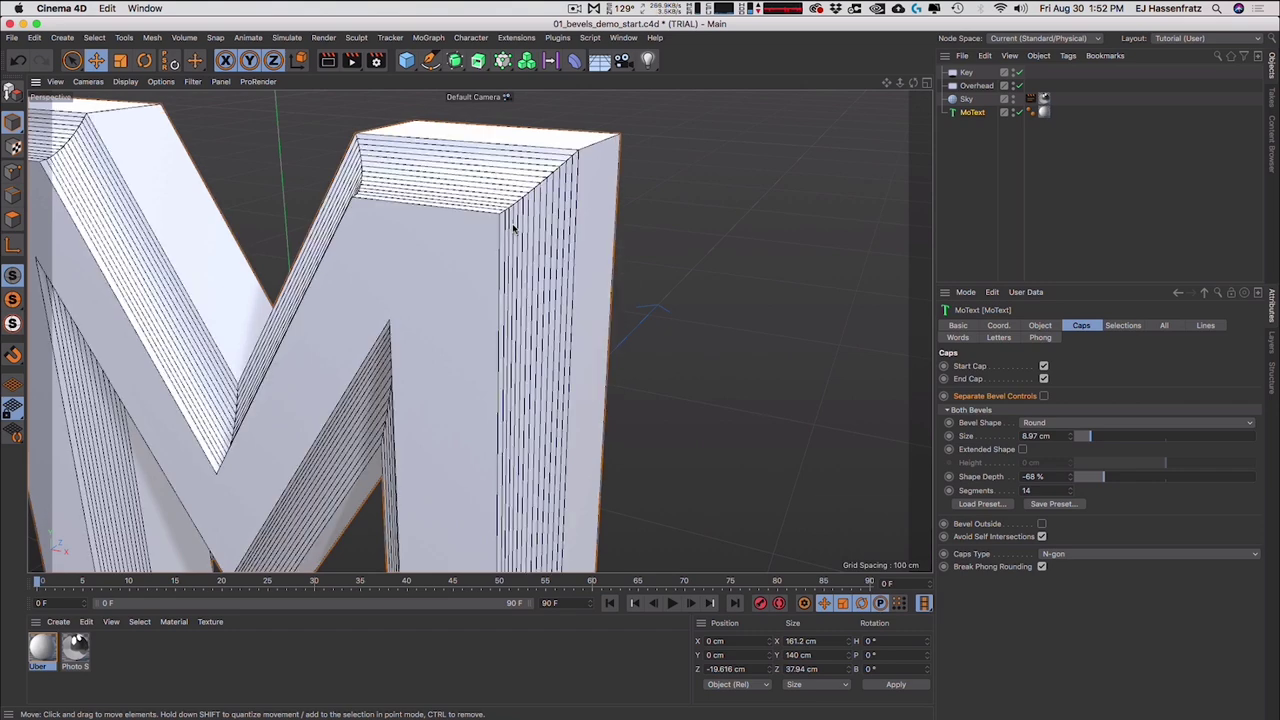
{"action": "mouse_move", "coordinate": [1069, 492]}
{"action": "left_mouse_down"}
{"action": "mouse_move", "coordinate": [1124, 480]}
{"action": "mouse_move", "coordinate": [1070, 478]}
{"action": "left_mouse_up"}
{"action": "left_click_drag", "start_coordinate": [537, 404], "coordinate": [570, 224], "text": "alt"}
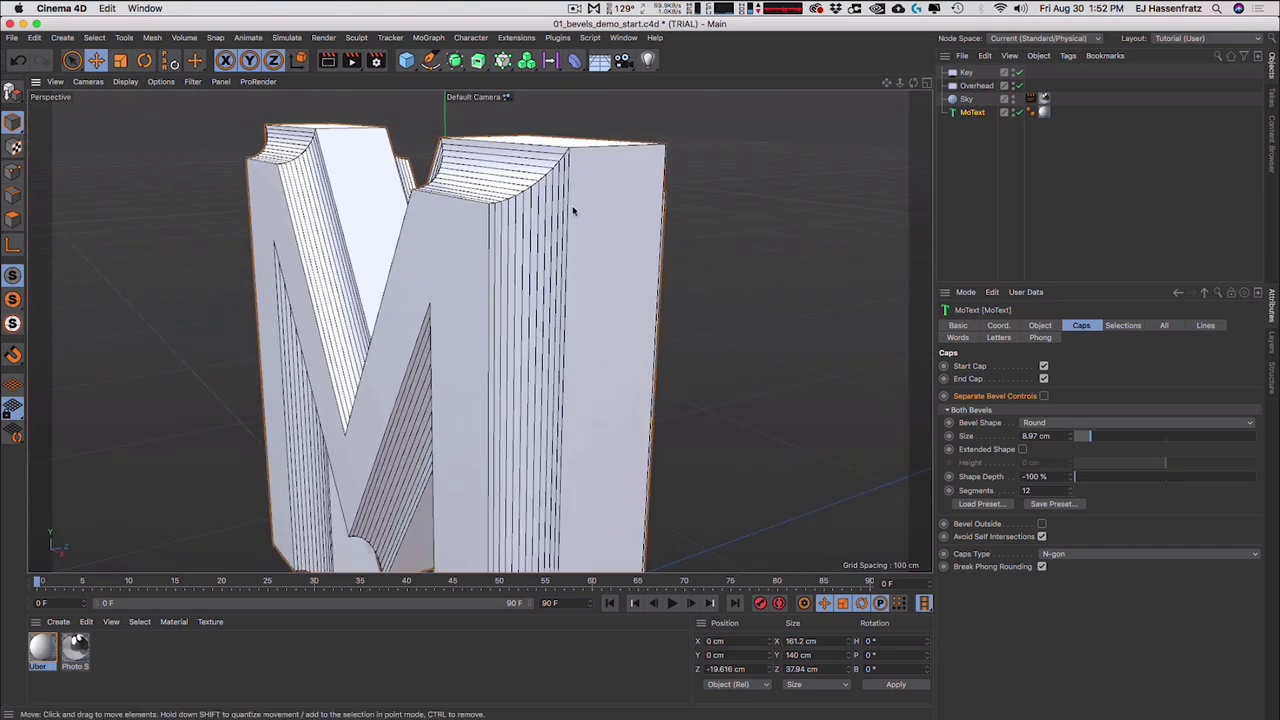
- Set the bevel's shape depth to 100% and view the whole letter from the front
{"action": "left_click_drag", "start_coordinate": [1098, 478], "coordinate": [1278, 514]}
{"action": "left_click_drag", "start_coordinate": [530, 318], "coordinate": [580, 294], "text": "alt"}
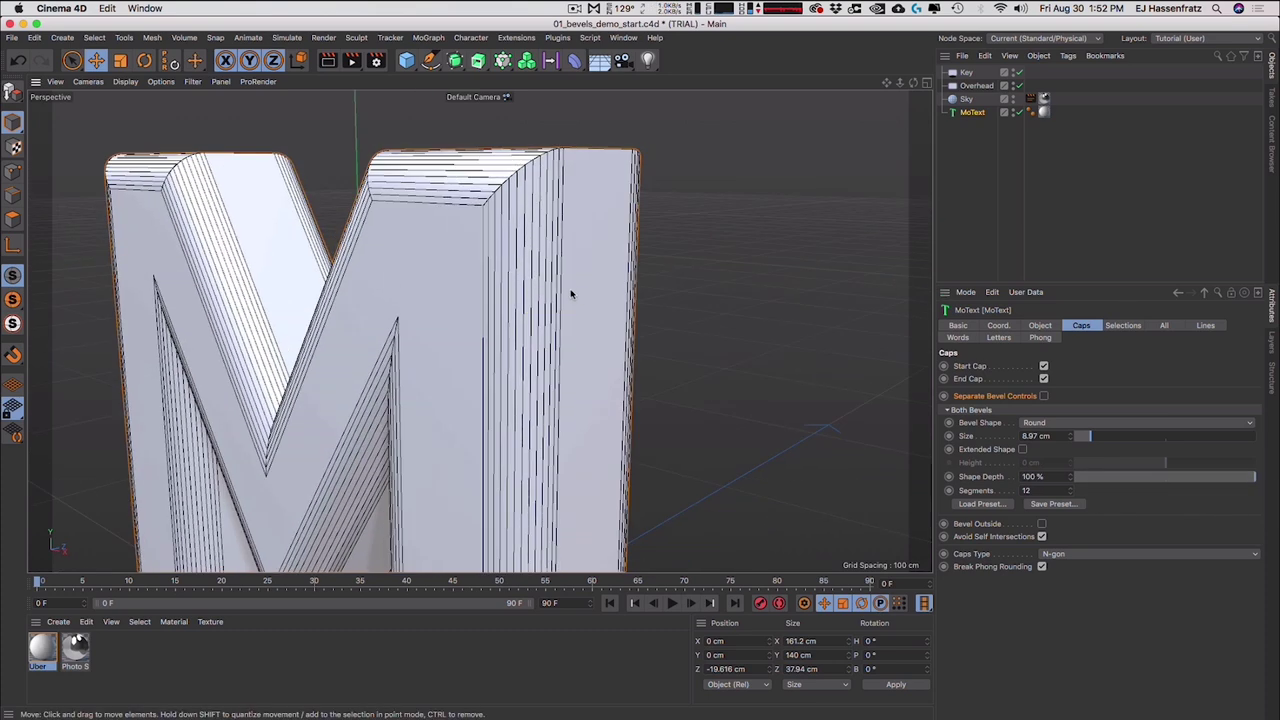
{"action": "right_click_drag", "start_coordinate": [580, 294], "coordinate": [475, 271], "text": "alt"}
{"action": "left_click_drag", "start_coordinate": [480, 331], "coordinate": [640, 345], "text": "alt"}
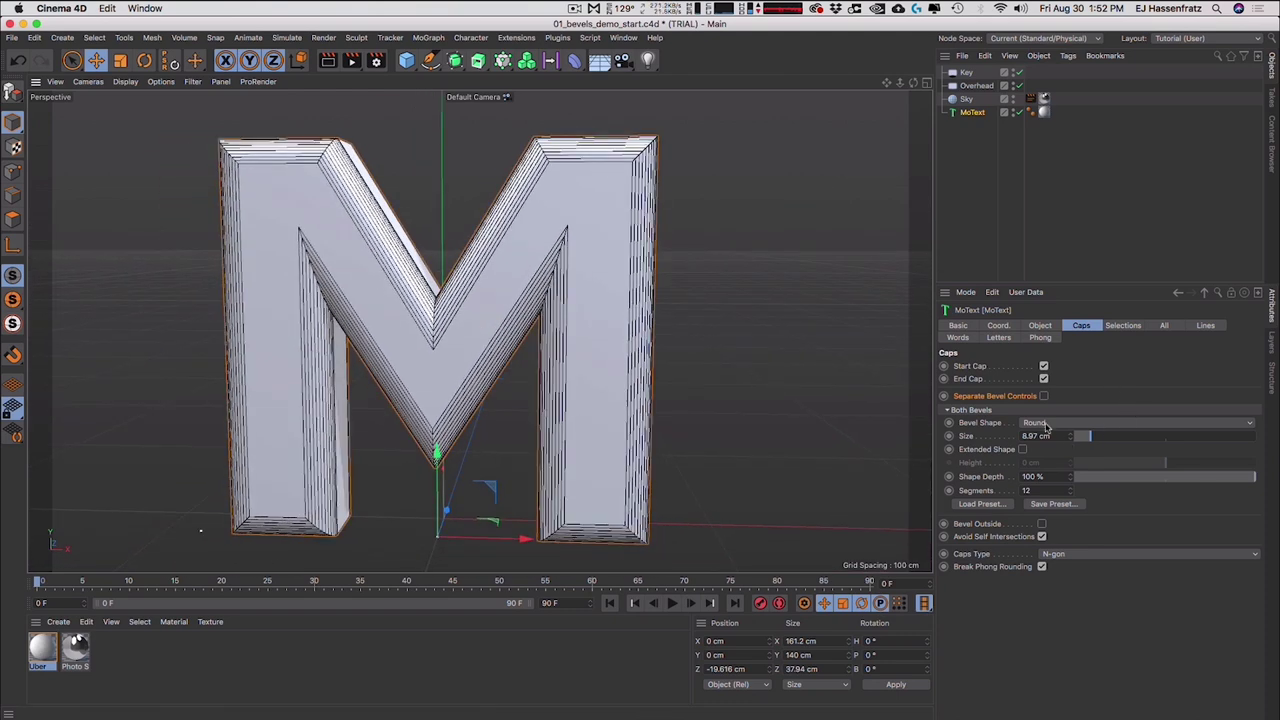
- Change the bevel shape to Step and switch the viewport back to shading without mesh lines
{"action": "left_click", "coordinate": [1048, 422]}
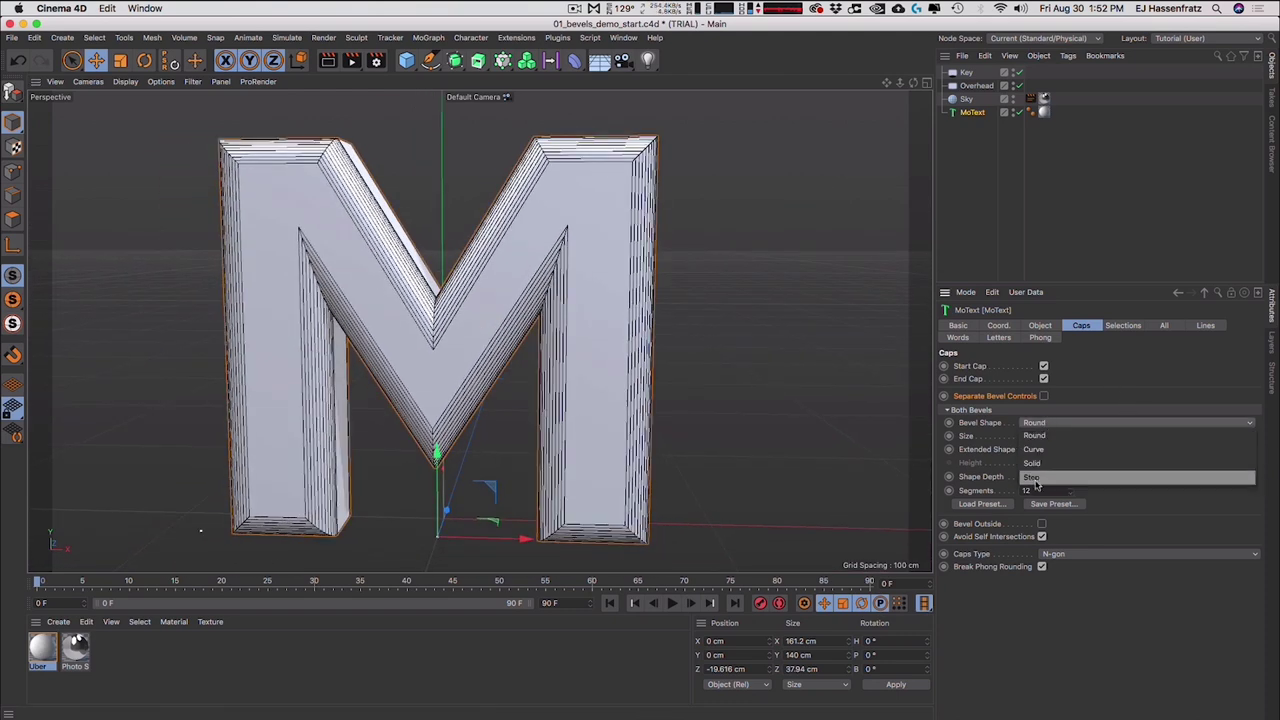
{"action": "left_click", "coordinate": [1033, 478]}
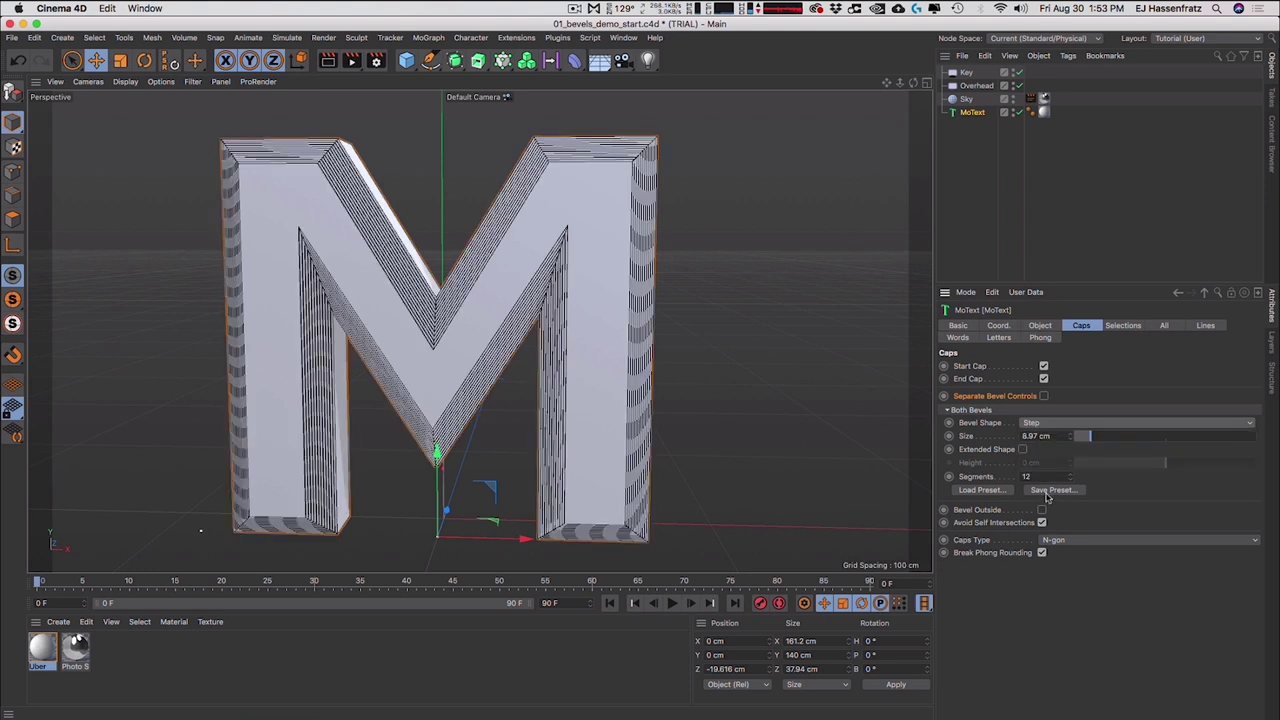
{"action": "left_click", "coordinate": [125, 81]}
{"action": "left_click", "coordinate": [150, 95]}
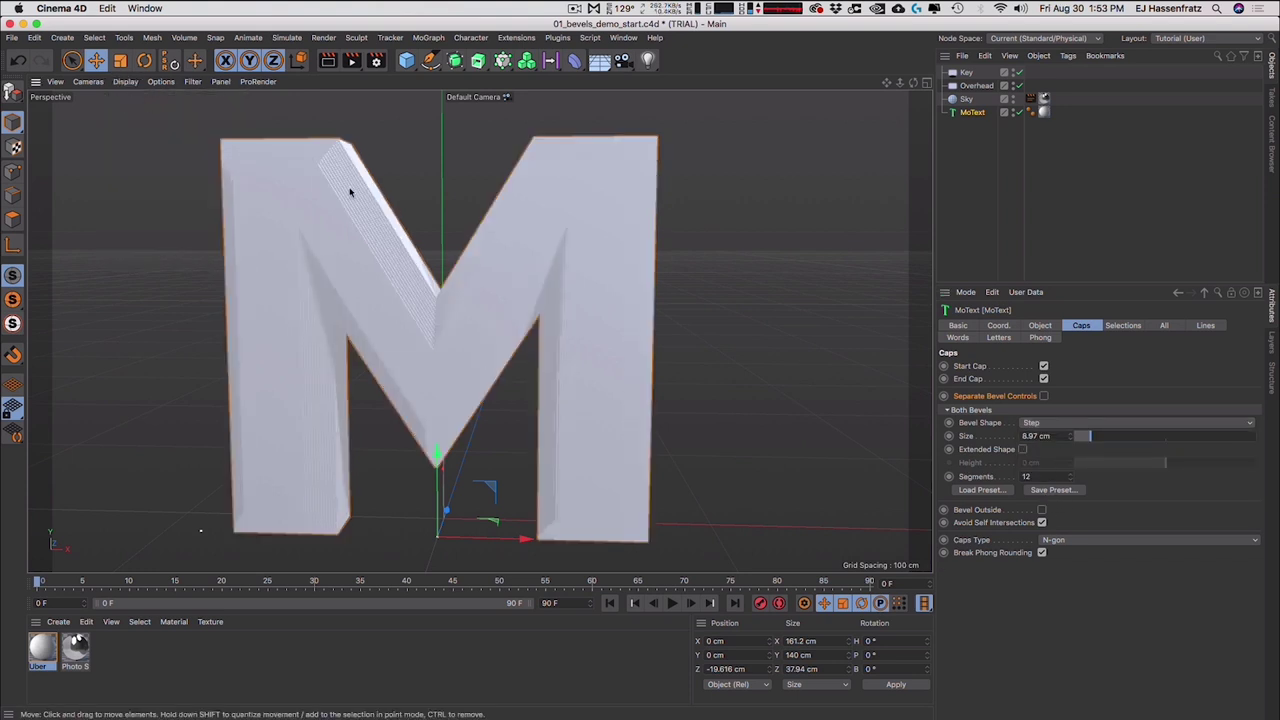
- Reduce the stepped bevel to 5 segments
{"action": "left_click_drag", "start_coordinate": [538, 221], "coordinate": [386, 223], "text": "alt"}
{"action": "right_click_drag", "start_coordinate": [386, 223], "coordinate": [411, 209], "text": "alt"}
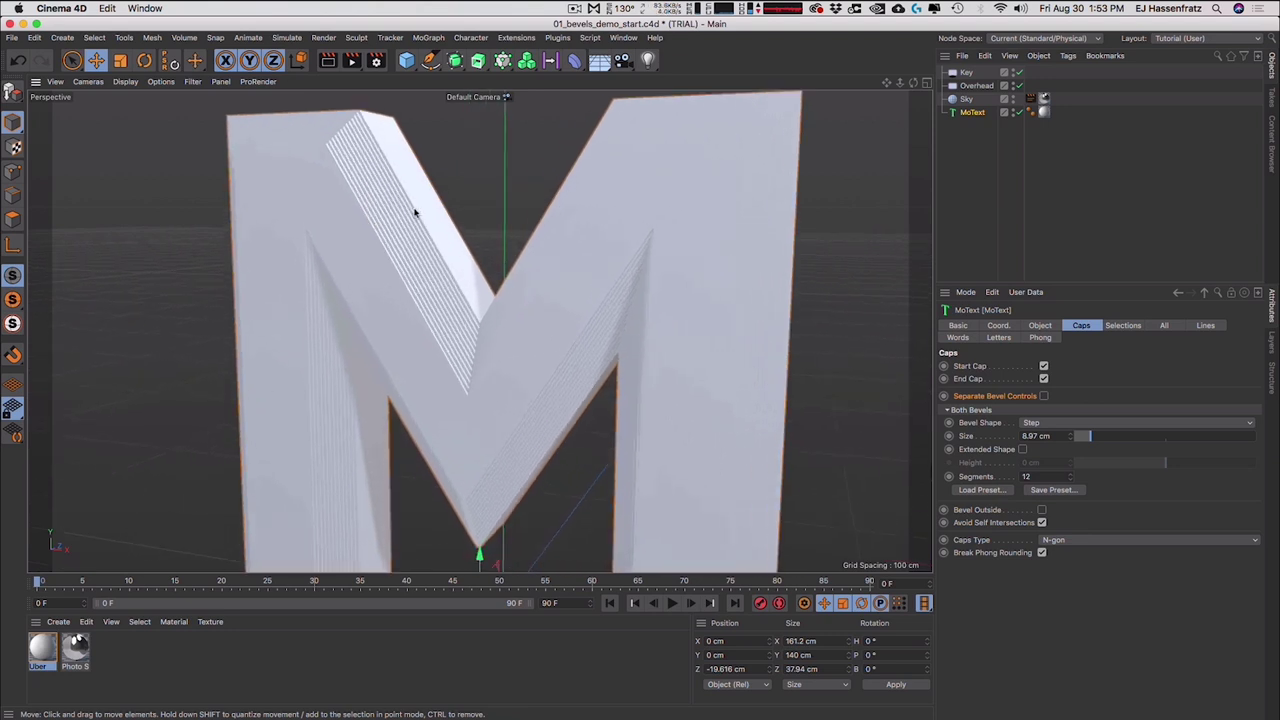
{"action": "left_click_drag", "start_coordinate": [434, 227], "coordinate": [385, 291], "text": "alt"}
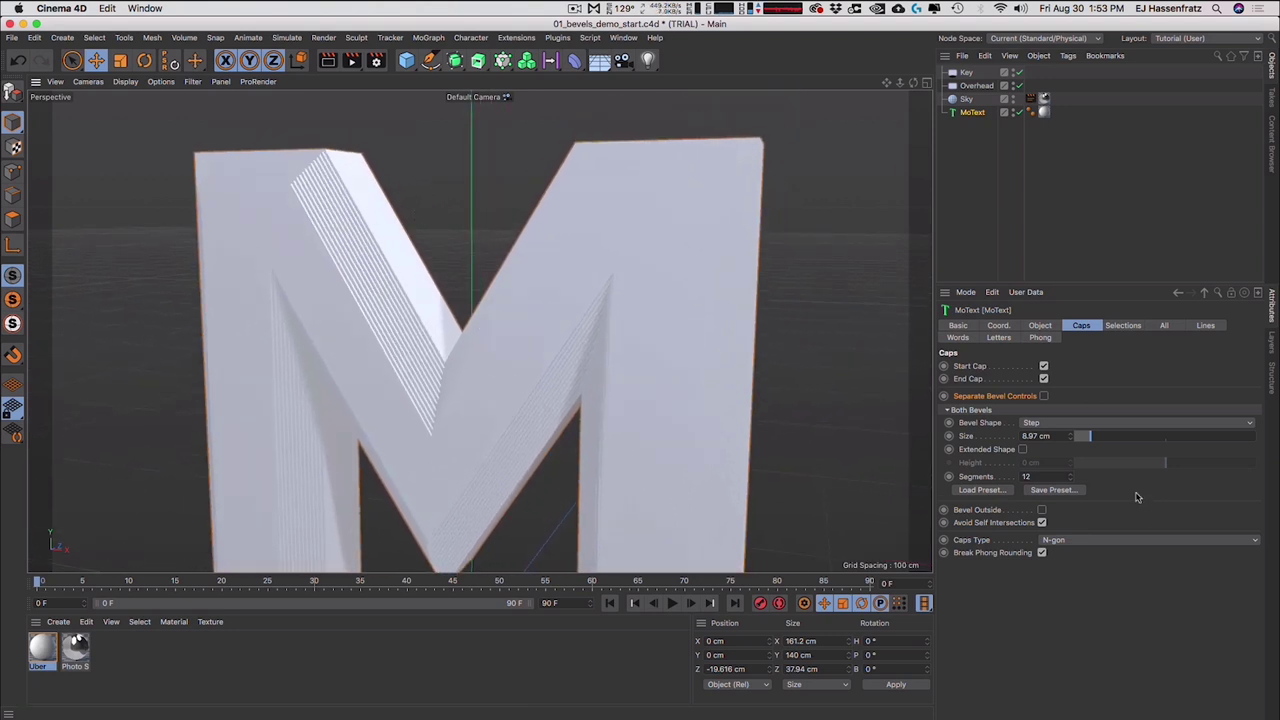
{"action": "left_click", "coordinate": [1071, 480]}
{"action": "left_click", "coordinate": [1071, 480]}
{"action": "left_click", "coordinate": [1071, 480]}
{"action": "left_click", "coordinate": [1071, 480]}
{"action": "left_click", "coordinate": [1071, 480]}
{"action": "left_click", "coordinate": [1071, 480]}
{"action": "left_click", "coordinate": [1071, 480]}
{"action": "mouse_move", "coordinate": [1071, 480]}
{"action": "left_mouse_down"}
{"action": "mouse_move", "coordinate": [1071, 496]}
{"action": "mouse_move", "coordinate": [1071, 476]}
{"action": "left_mouse_up"}
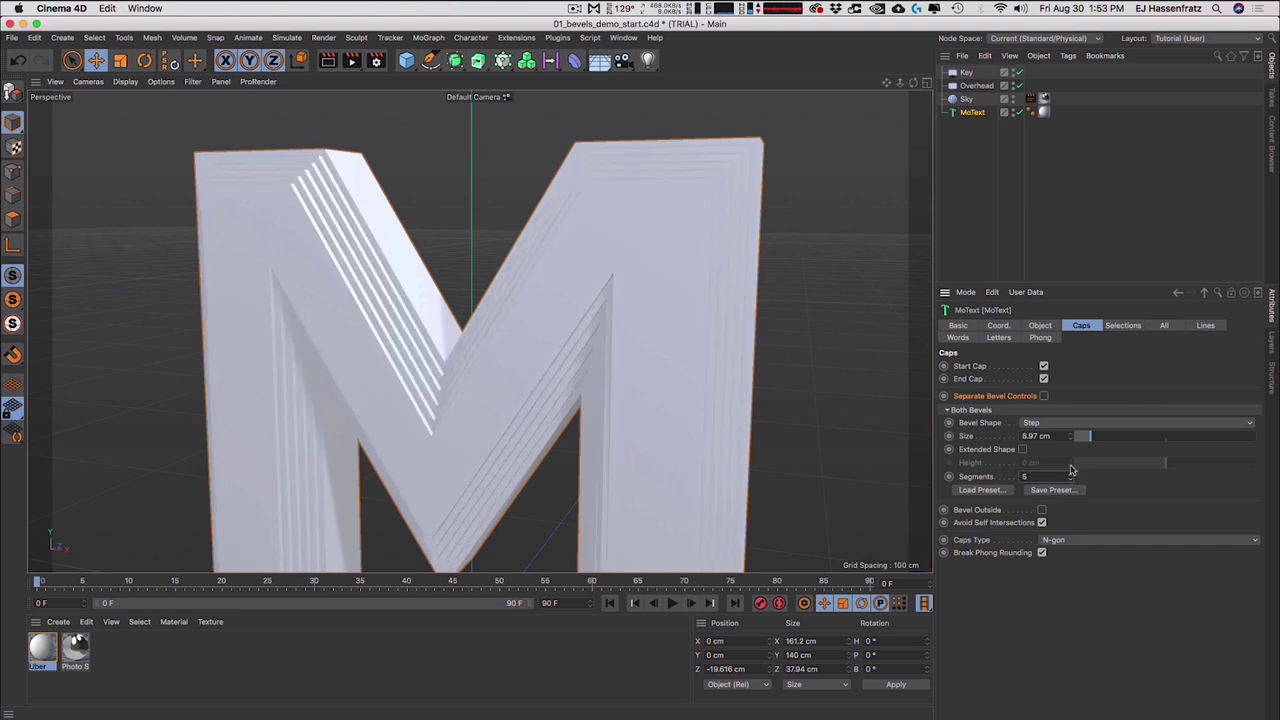
{"action": "left_click_drag", "start_coordinate": [554, 329], "coordinate": [886, 350], "text": "alt"}
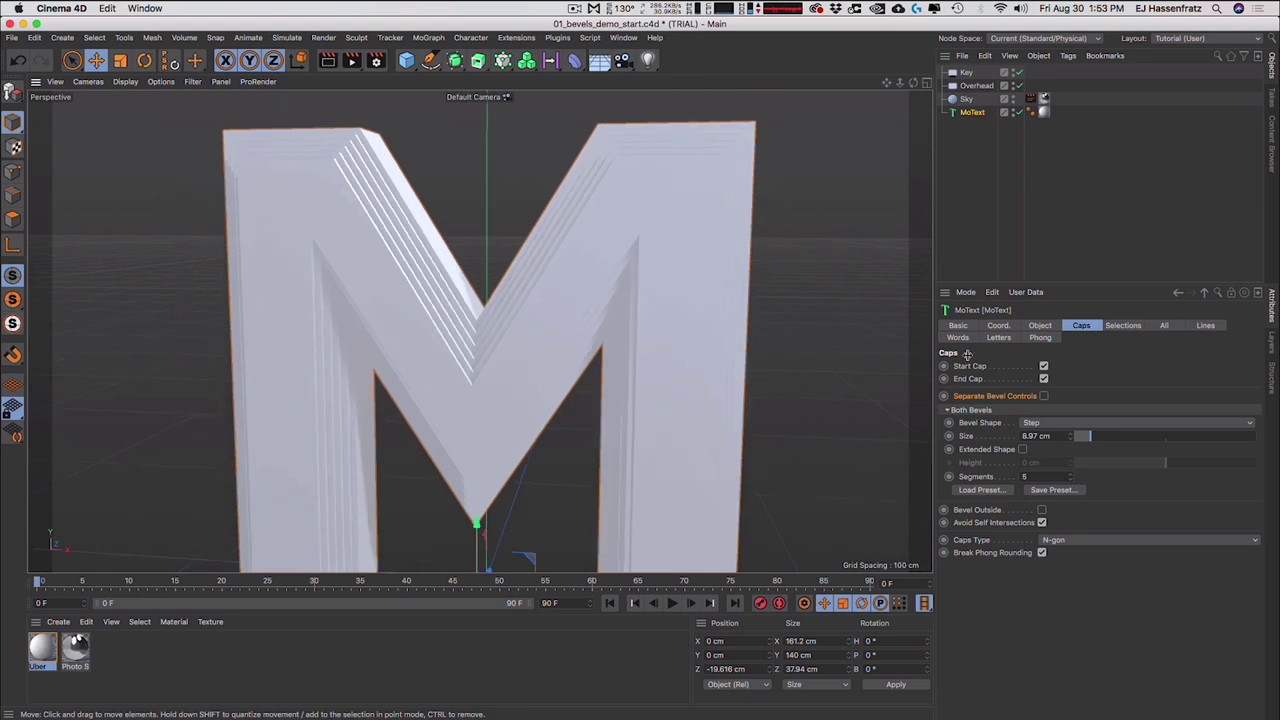
- Increase the stepped bevel's size to about 22.16 cm and frame the whole letter
{"action": "left_click_drag", "start_coordinate": [1090, 436], "coordinate": [1103, 436]}
{"action": "middle_click_drag", "start_coordinate": [706, 387], "coordinate": [700, 351], "text": "alt"}
{"action": "left_click_drag", "start_coordinate": [700, 351], "coordinate": [709, 354], "text": "alt"}
{"action": "right_click_drag", "start_coordinate": [709, 354], "coordinate": [666, 367], "text": "alt"}
{"action": "middle_click_drag", "start_coordinate": [666, 367], "coordinate": [611, 360], "text": "alt"}
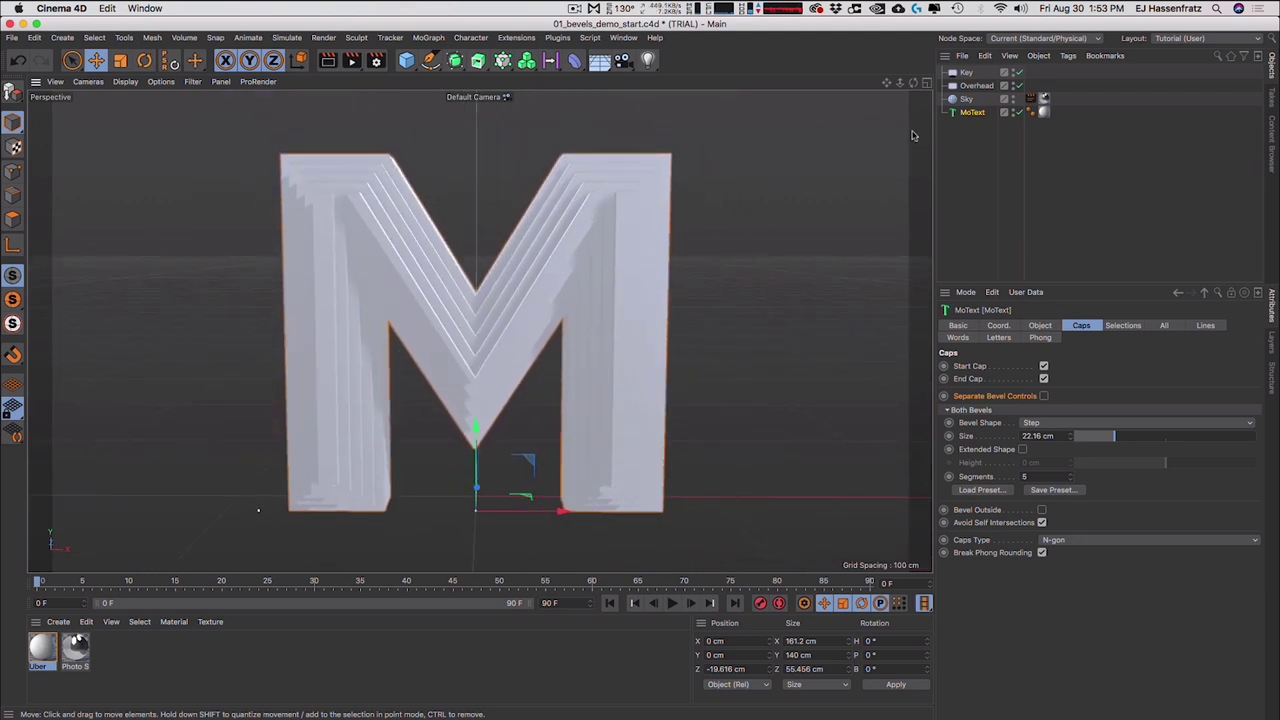
- Enable SSAO in the viewport and view the stepped letter at an angle
{"action": "left_click", "coordinate": [160, 81]}
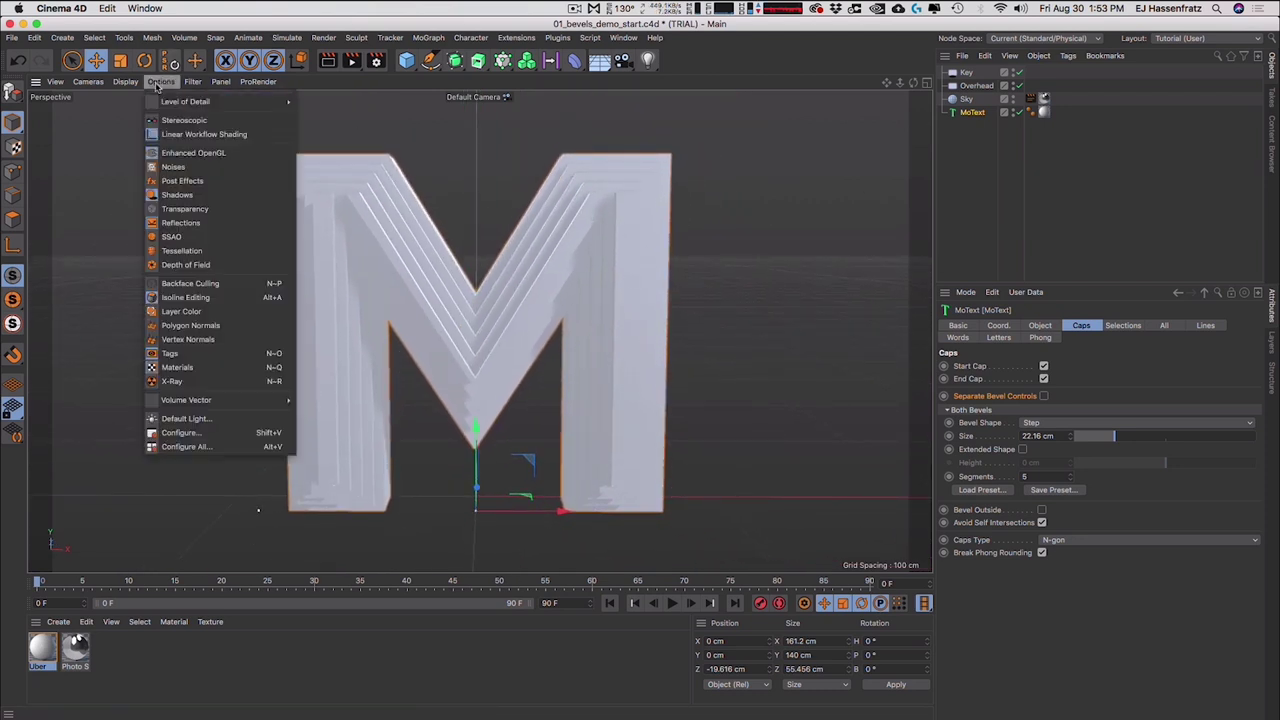
{"action": "left_click", "coordinate": [181, 238]}
{"action": "mouse_move", "coordinate": [561, 276]}
{"action": "left_mouse_down", "text": "alt"}
{"action": "mouse_move", "coordinate": [531, 277]}
{"action": "mouse_move", "coordinate": [575, 256]}
{"action": "left_mouse_up", "text": "alt"}
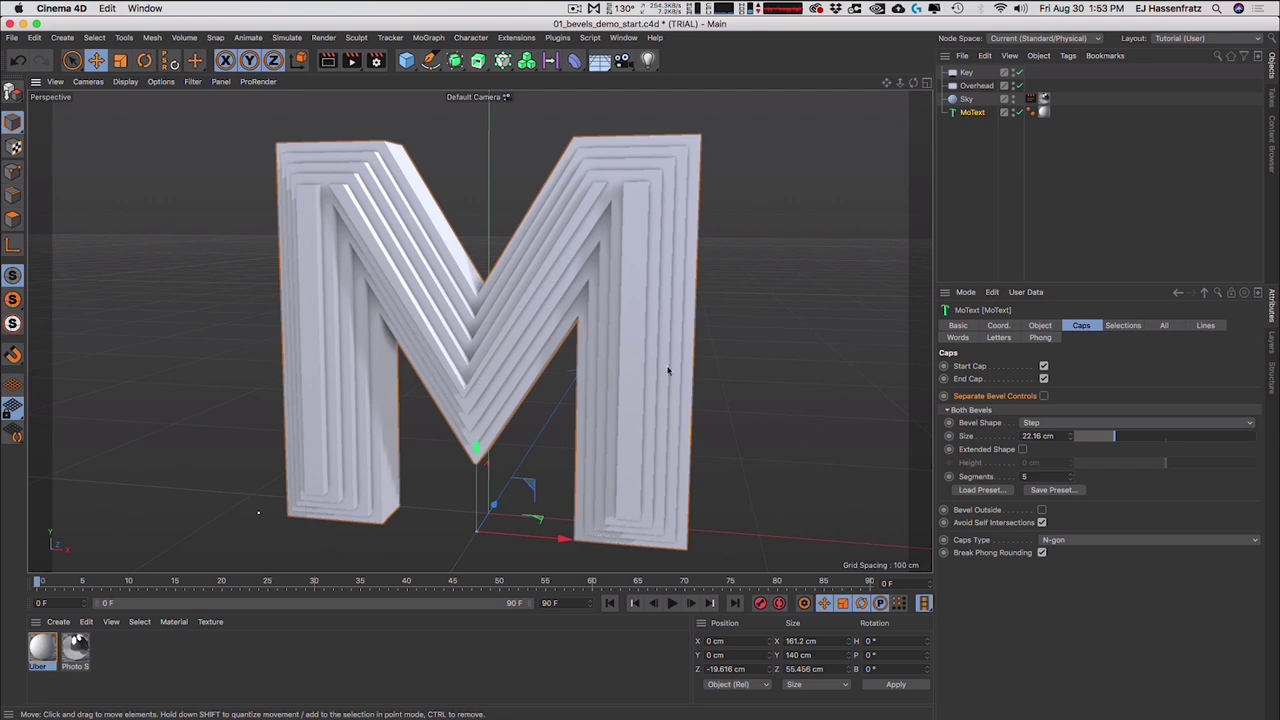
- Raise the stepped bevel to 9 segments and reduce its size to about 16.67 cm
{"action": "left_click_drag", "start_coordinate": [1070, 477], "coordinate": [1065, 471]}
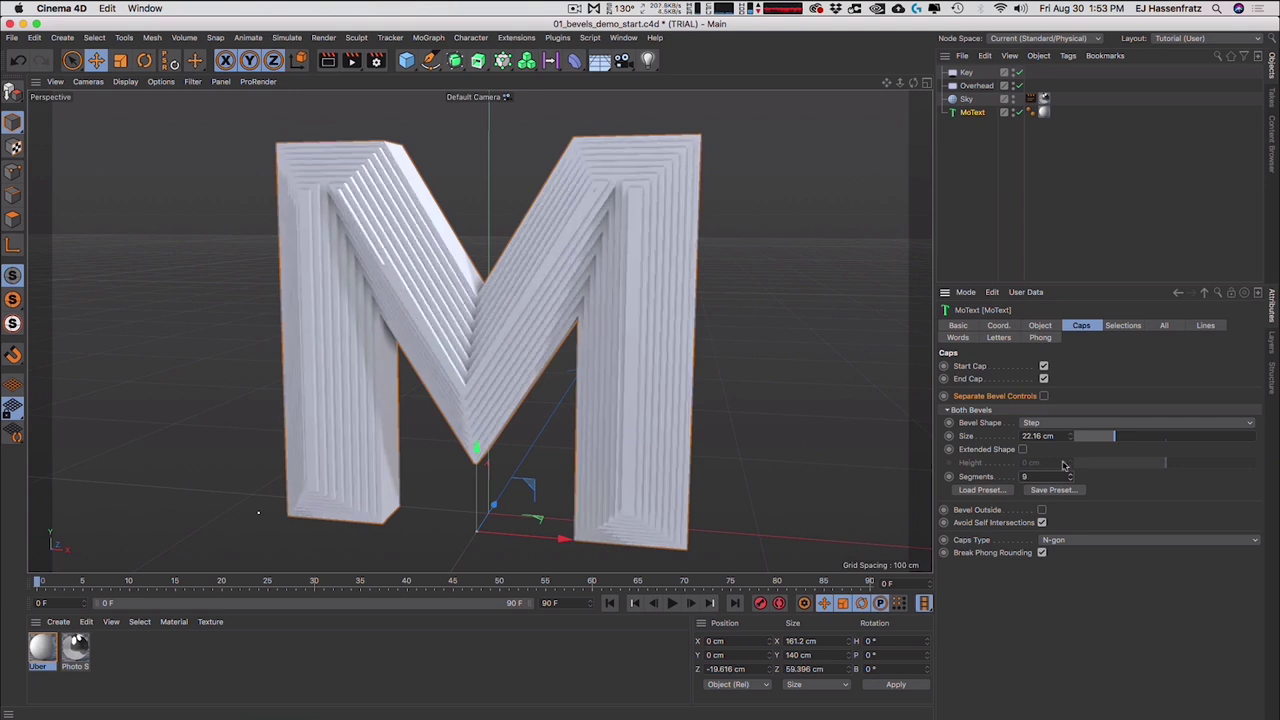
{"action": "mouse_move", "coordinate": [1114, 437]}
{"action": "left_mouse_down"}
{"action": "mouse_move", "coordinate": [1150, 438]}
{"action": "mouse_move", "coordinate": [1097, 437]}
{"action": "mouse_move", "coordinate": [1112, 437]}
{"action": "left_mouse_up"}
{"action": "left_click_drag", "start_coordinate": [1111, 436], "coordinate": [1103, 437]}
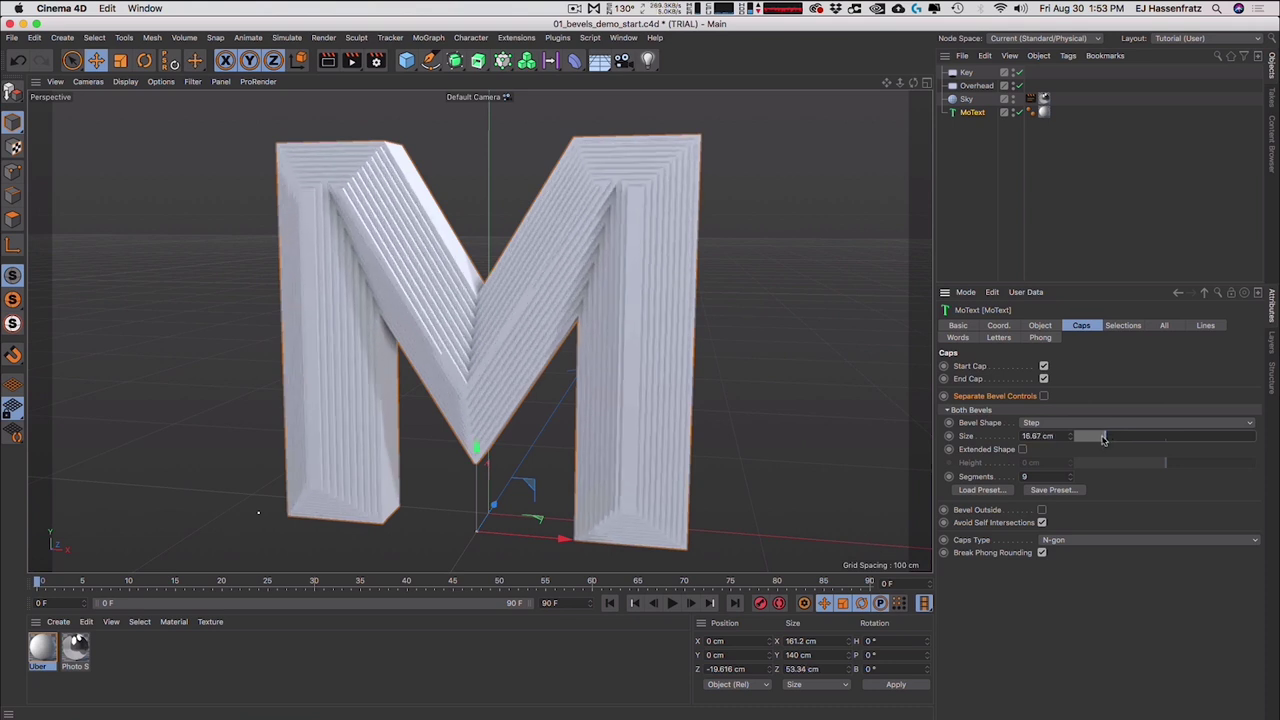
- Turn off Avoid Self Intersections and raise the bevel size to about 21.79 cm
{"action": "left_click", "coordinate": [1021, 524]}
{"action": "left_click", "coordinate": [1041, 522]}
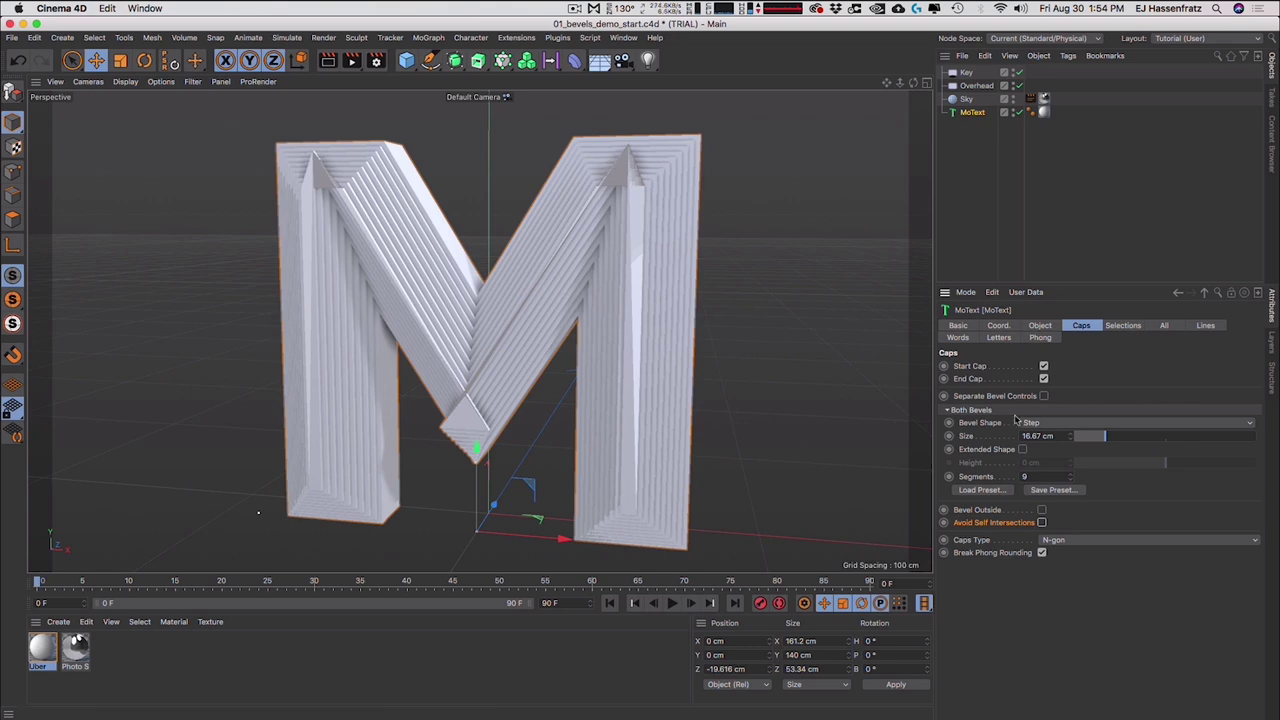
{"action": "mouse_move", "coordinate": [1105, 437]}
{"action": "left_mouse_down"}
{"action": "mouse_move", "coordinate": [1125, 437]}
{"action": "mouse_move", "coordinate": [1102, 444]}
{"action": "mouse_move", "coordinate": [1113, 437]}
{"action": "left_mouse_up"}
- Turn Avoid Self Intersections back on and slightly reduce the bevel size
{"action": "left_click", "coordinate": [1041, 522]}
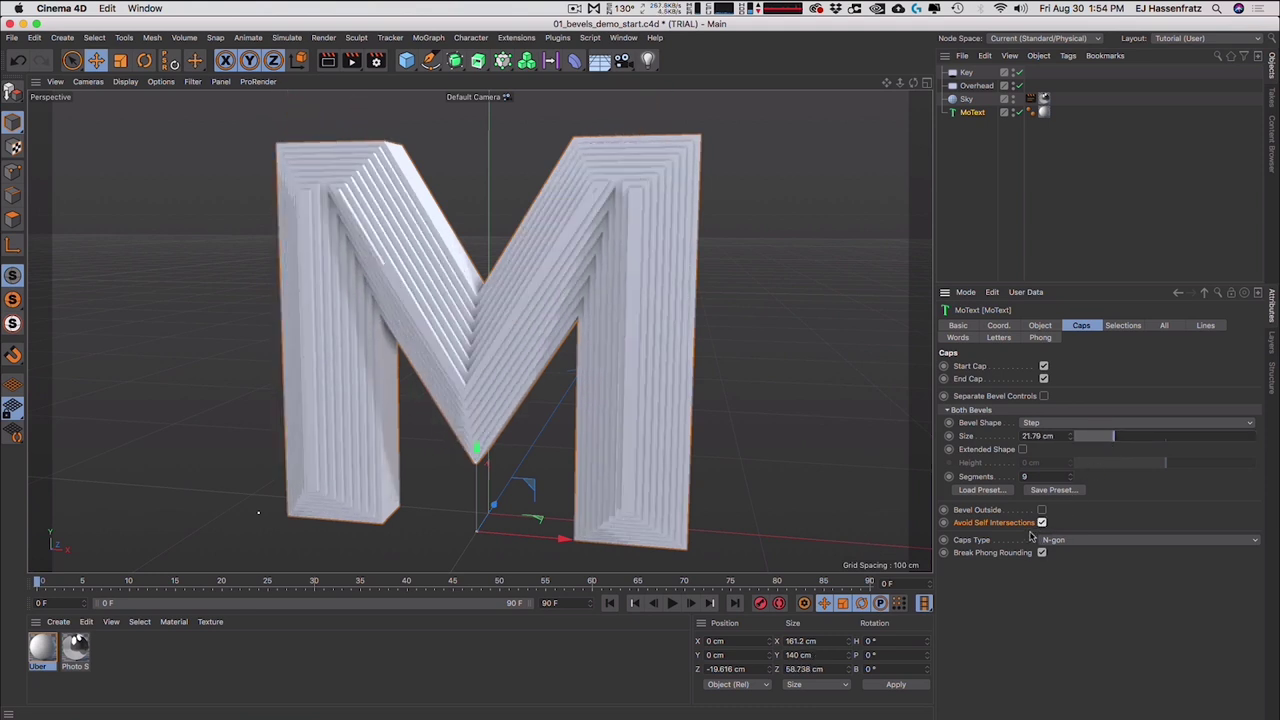
{"action": "mouse_move", "coordinate": [1116, 438]}
{"action": "left_mouse_down"}
{"action": "mouse_move", "coordinate": [1073, 443]}
{"action": "mouse_move", "coordinate": [1108, 442]}
{"action": "left_mouse_up"}
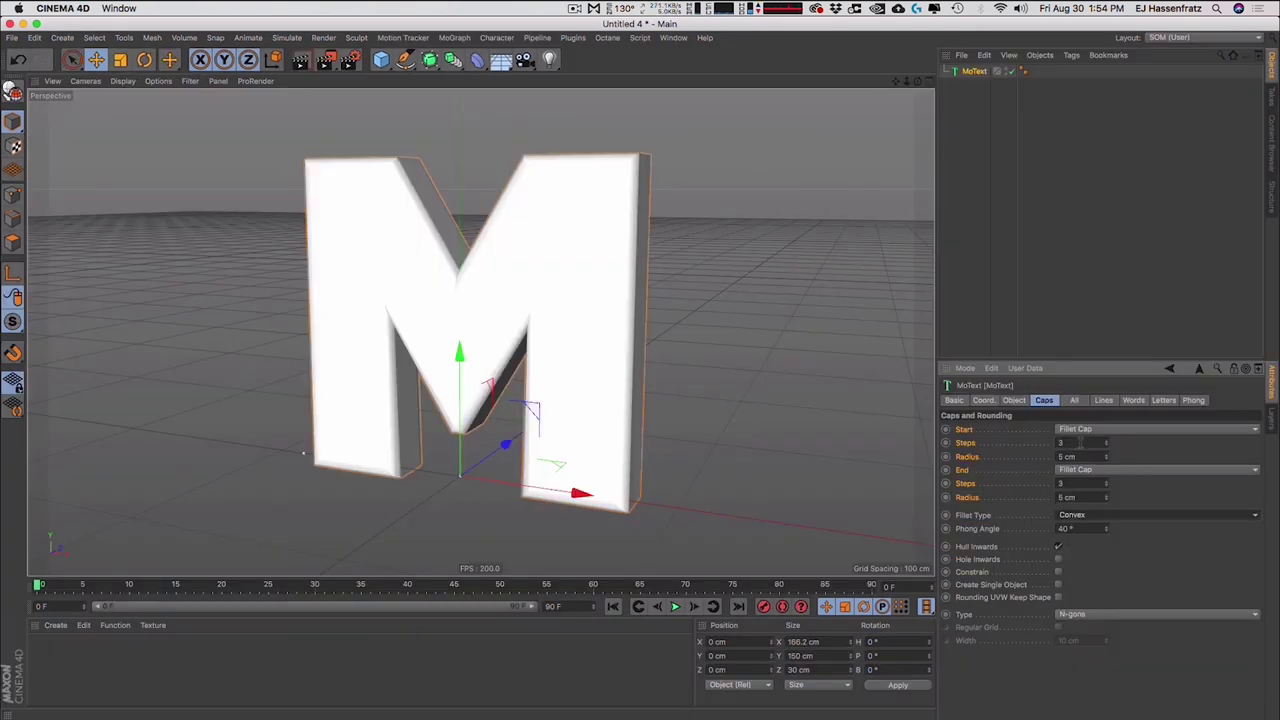
- In the older version's file, set the letter's fillet type to 1 Step, and after that to 2 Steps
{"action": "left_click", "coordinate": [1072, 515]}
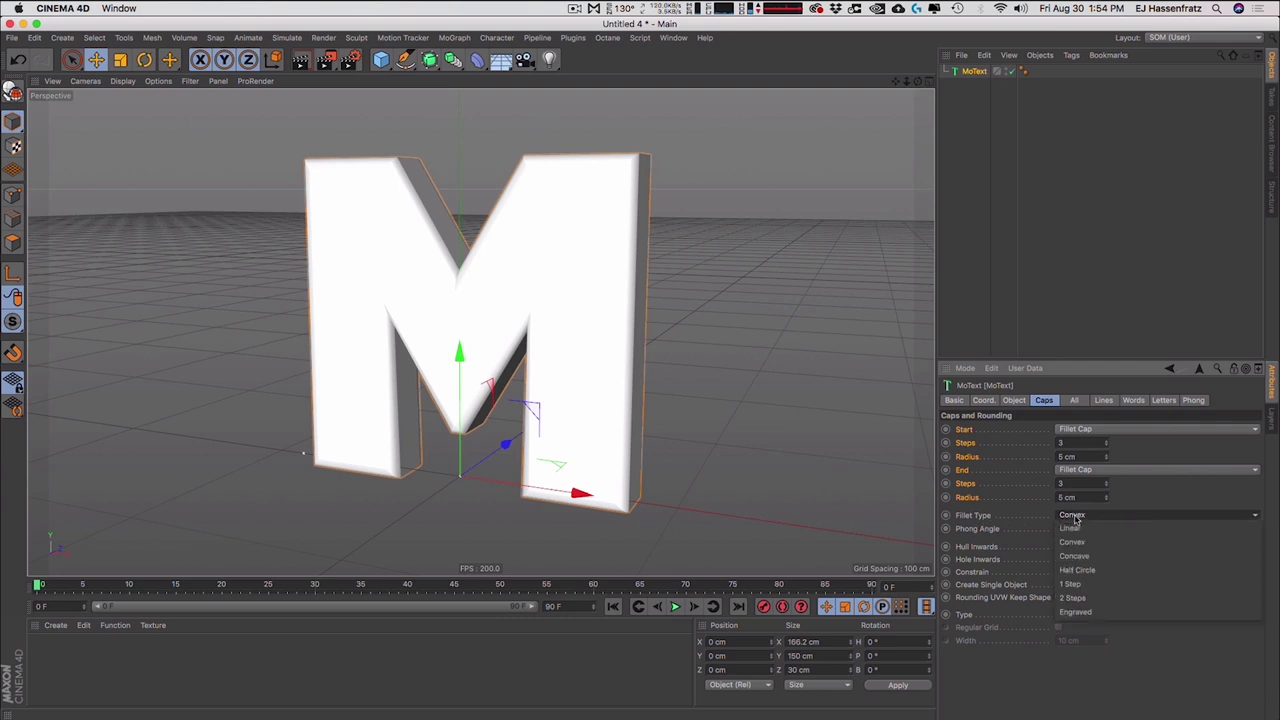
{"action": "left_click", "coordinate": [1095, 585]}
{"action": "left_click", "coordinate": [1104, 515]}
{"action": "left_click", "coordinate": [1100, 598]}
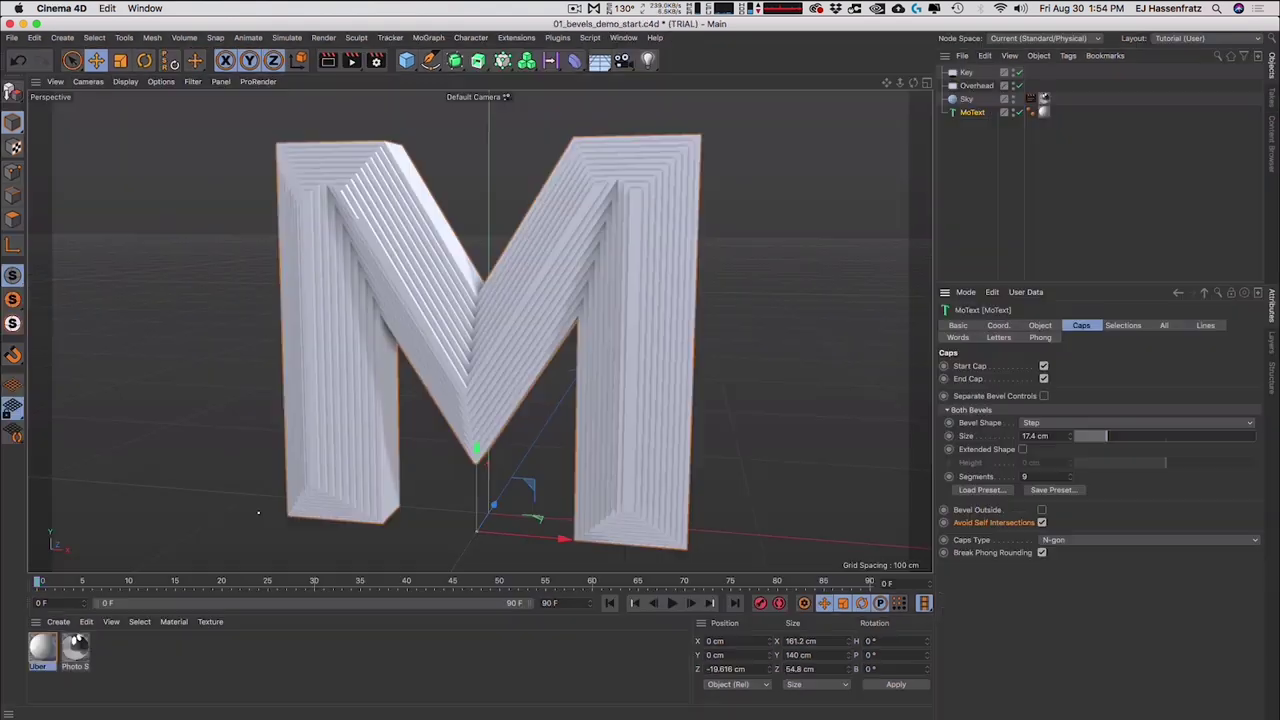
- Back in the newer version, raise the stepped bevel to 11 segments and switch the bevel shape to Curve
{"action": "left_click_drag", "start_coordinate": [1068, 478], "coordinate": [1068, 468]}
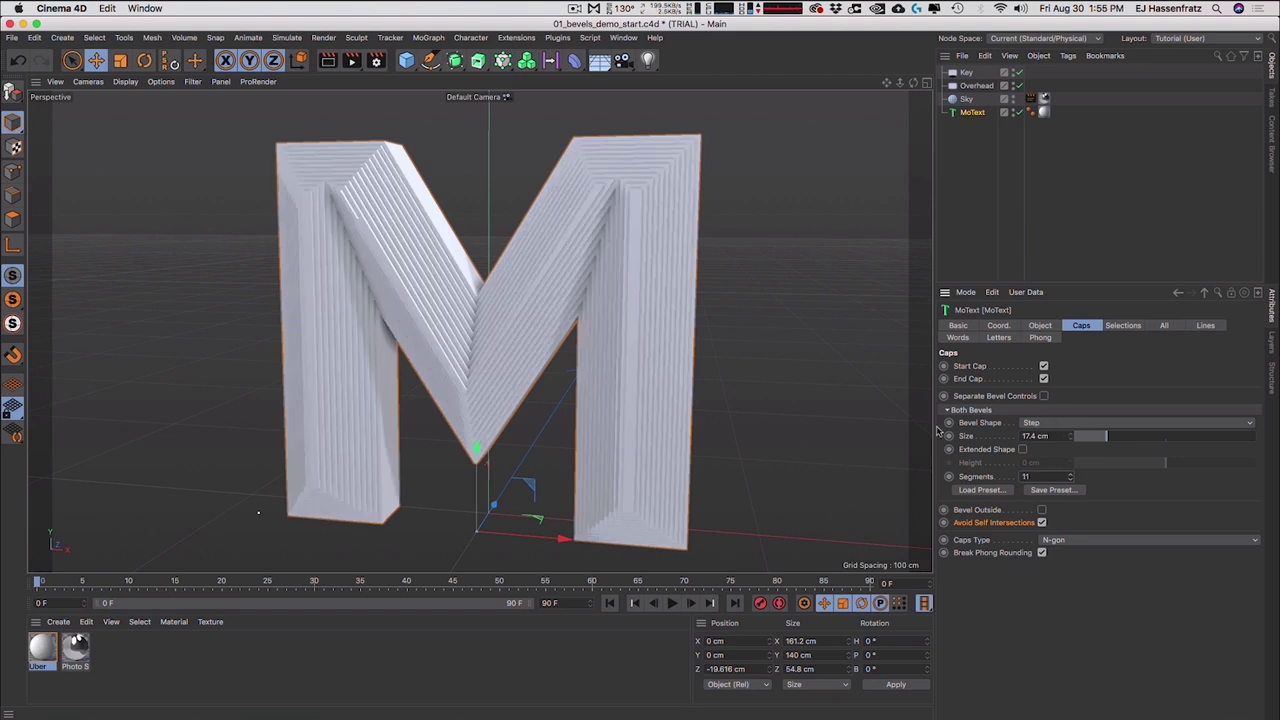
{"action": "left_click", "coordinate": [1076, 424]}
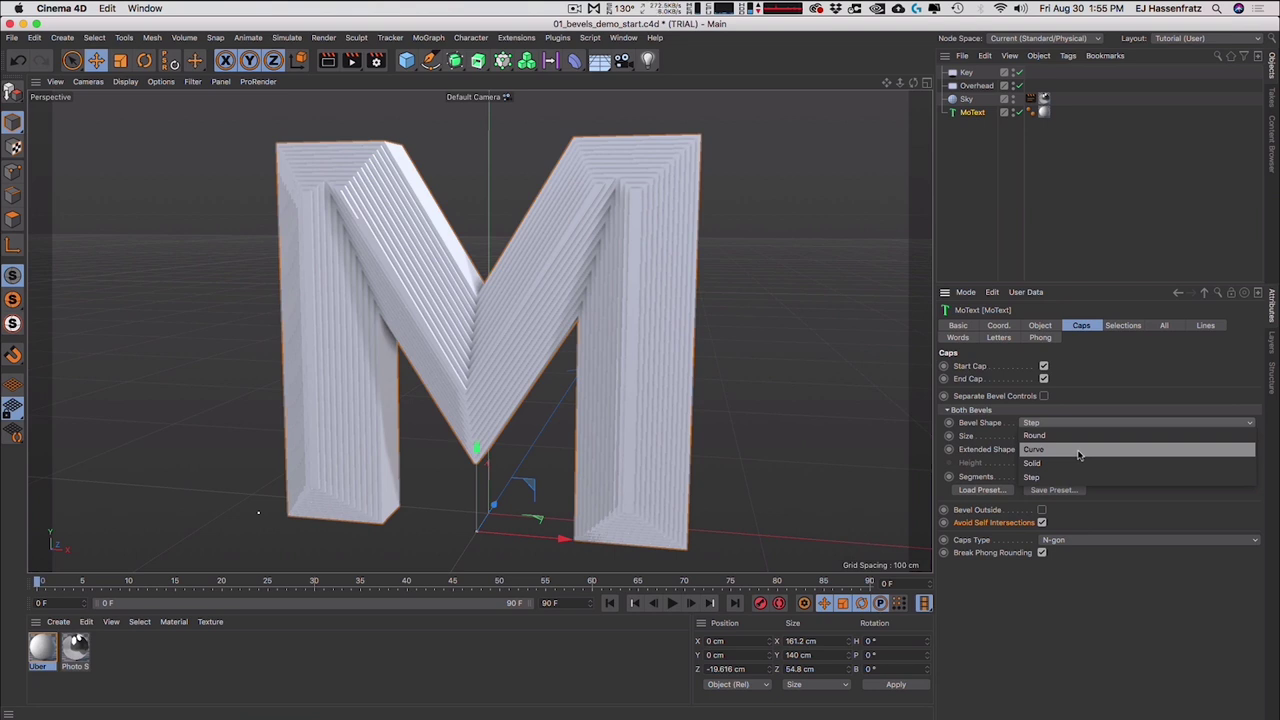
{"action": "left_click", "coordinate": [1078, 450]}
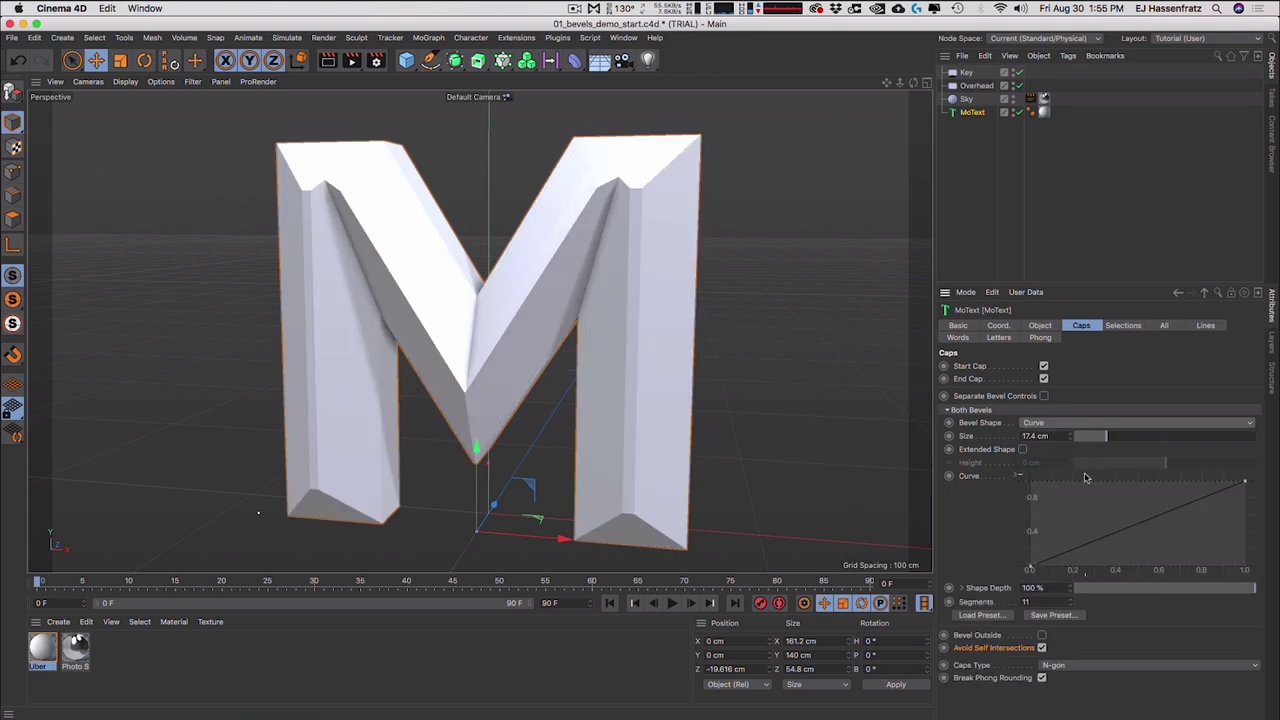
- Raise the curve bevel's size to about 34.62 cm, and reduce it to about 23.26 cm
{"action": "mouse_move", "coordinate": [1114, 437]}
{"action": "left_mouse_down"}
{"action": "mouse_move", "coordinate": [1146, 438]}
{"action": "mouse_move", "coordinate": [1086, 438]}
{"action": "mouse_move", "coordinate": [1137, 439]}
{"action": "left_mouse_up"}
{"action": "left_click_drag", "start_coordinate": [578, 342], "coordinate": [572, 368], "text": "alt"}
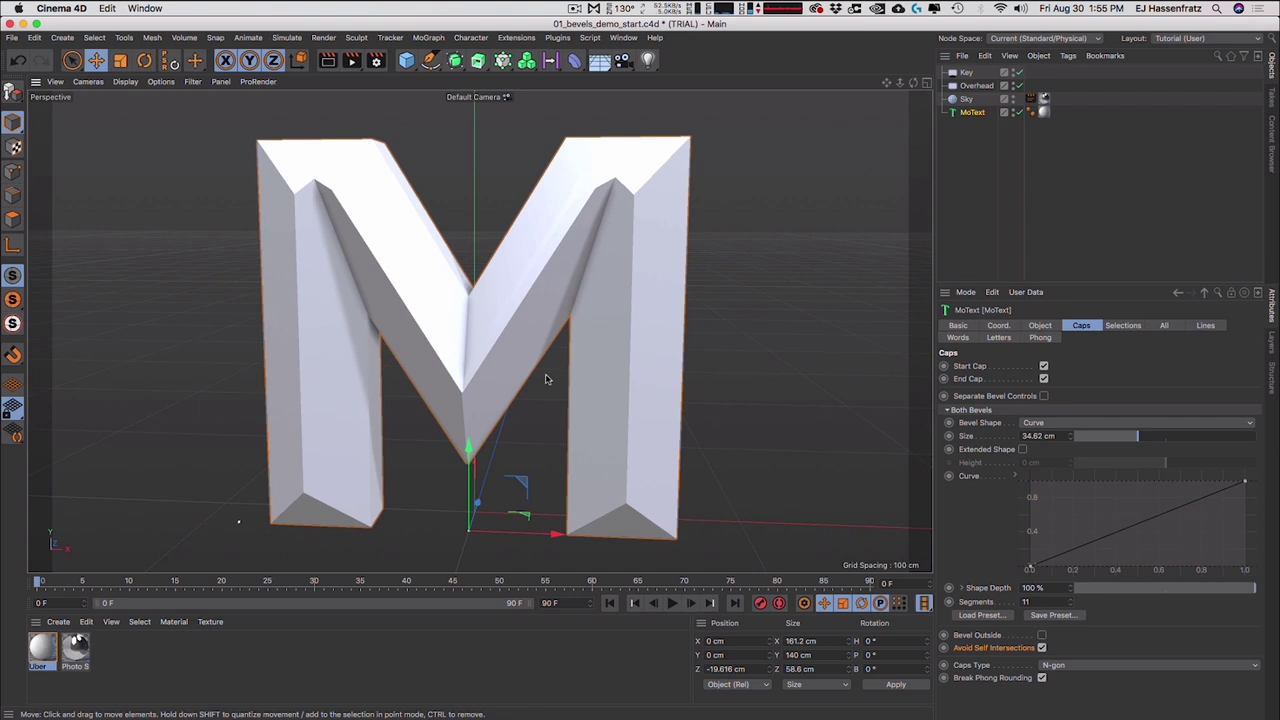
{"action": "mouse_move", "coordinate": [1137, 436]}
{"action": "left_mouse_down"}
{"action": "mouse_move", "coordinate": [1068, 436]}
{"action": "mouse_move", "coordinate": [1152, 437]}
{"action": "mouse_move", "coordinate": [1097, 439]}
{"action": "mouse_move", "coordinate": [1116, 437]}
{"action": "left_mouse_up"}
{"action": "left_click_drag", "start_coordinate": [423, 294], "coordinate": [480, 308], "text": "alt"}
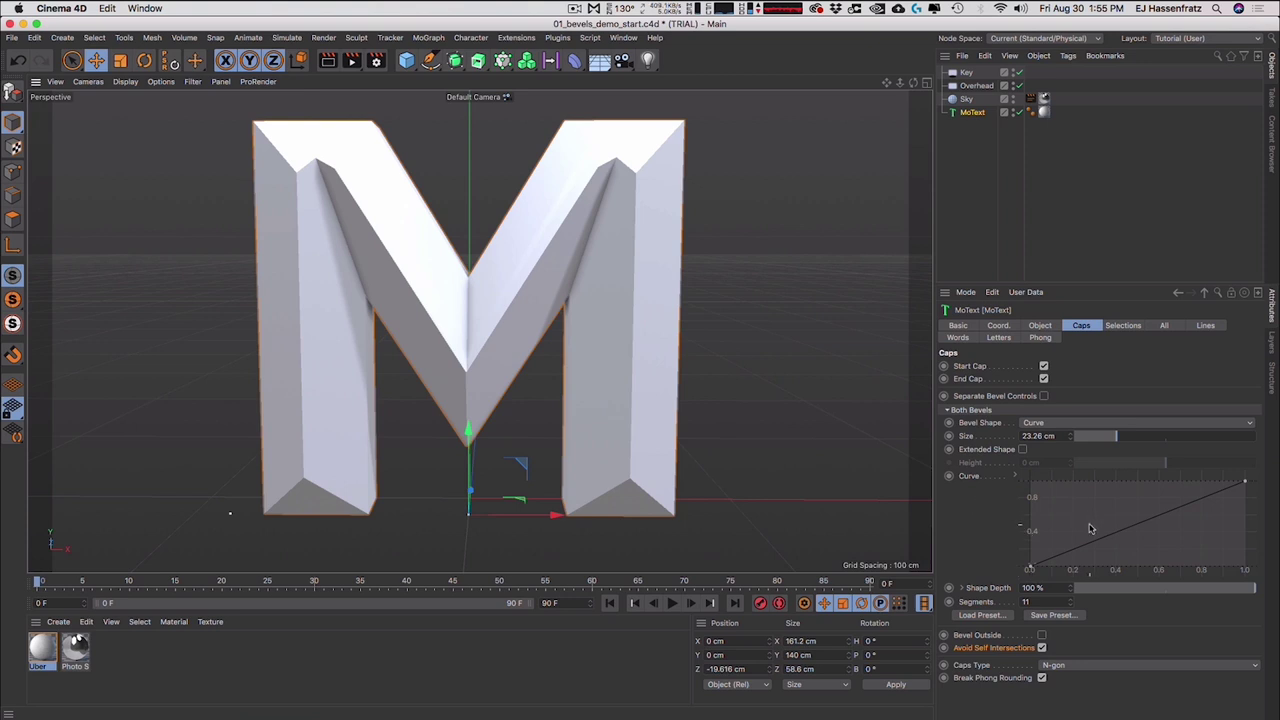
- Add several points to the bevel curve to form a wavy profile and reduce the bevel size to about 11.9 cm
{"action": "left_click_drag", "start_coordinate": [1083, 547], "coordinate": [1213, 521], "text": "ctrl"}
{"action": "left_click_drag", "start_coordinate": [606, 262], "coordinate": [540, 270], "text": "alt"}
{"action": "left_click_drag", "start_coordinate": [1109, 440], "coordinate": [1100, 446]}
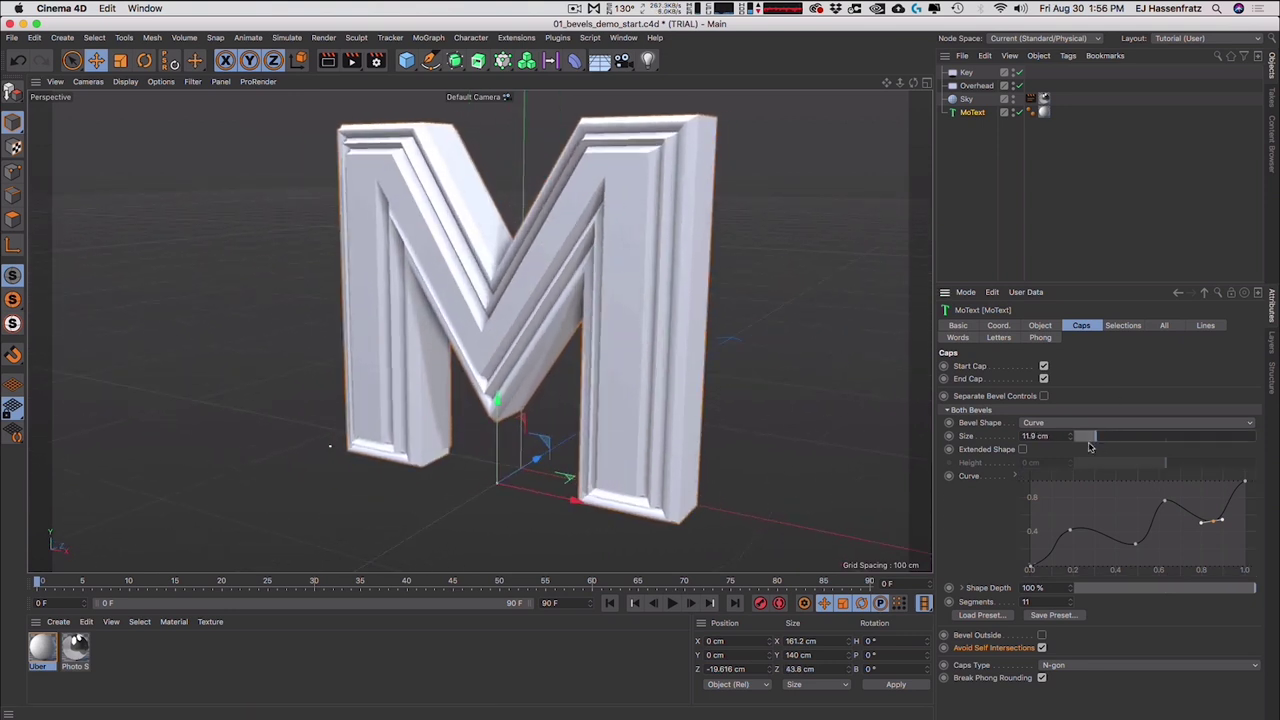
- Reshape the bevel curve into two tall peaks with its end point at zero, and raise the segments to 37
{"action": "left_click_drag", "start_coordinate": [1078, 535], "coordinate": [1073, 501]}
{"action": "left_click_drag", "start_coordinate": [1136, 544], "coordinate": [1123, 554]}
{"action": "left_click_drag", "start_coordinate": [1165, 500], "coordinate": [1160, 490]}
{"action": "left_click_drag", "start_coordinate": [1213, 521], "coordinate": [1196, 539]}
{"action": "left_click_drag", "start_coordinate": [1246, 483], "coordinate": [1202, 495]}
{"action": "left_click_drag", "start_coordinate": [1069, 601], "coordinate": [1069, 576]}
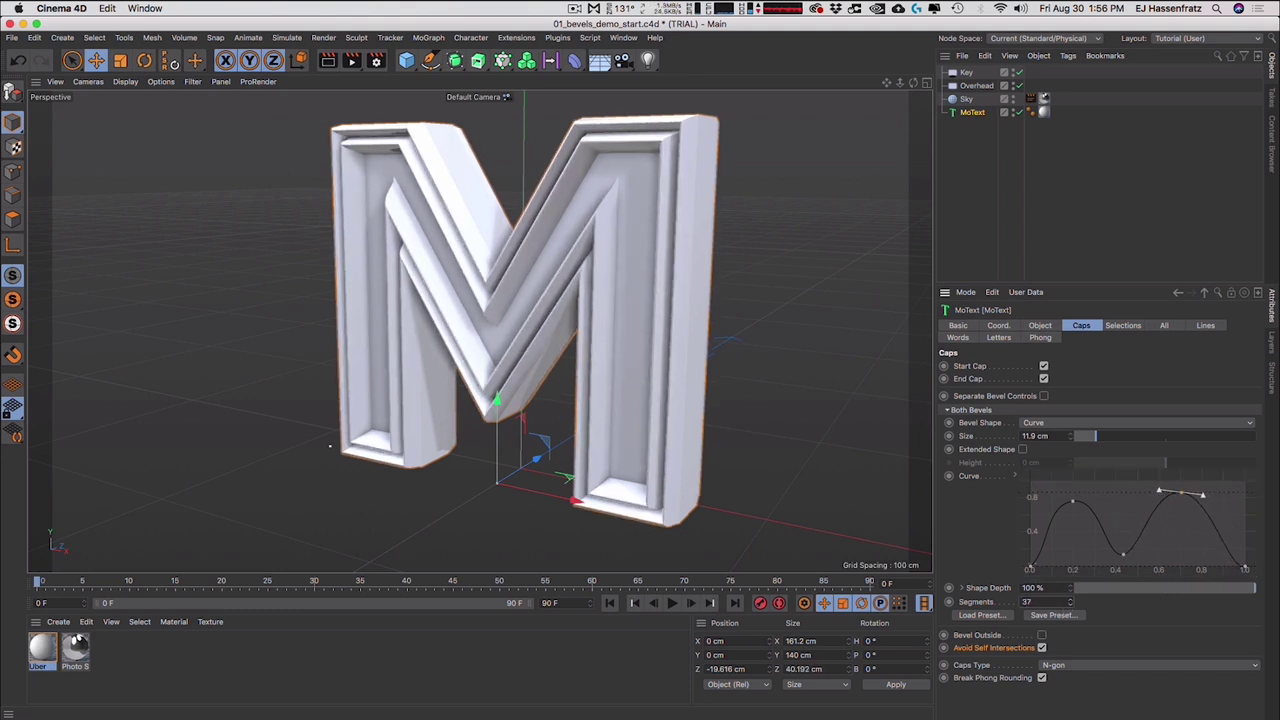
- Set the bevel size to about 16.67 cm, the shape depth to 26 % and the segments to 31
{"action": "left_click_drag", "start_coordinate": [1074, 502], "coordinate": [1085, 505]}
{"action": "mouse_move", "coordinate": [1105, 436]}
{"action": "left_mouse_down"}
{"action": "mouse_move", "coordinate": [1090, 437]}
{"action": "mouse_move", "coordinate": [1122, 438]}
{"action": "mouse_move", "coordinate": [1106, 440]}
{"action": "left_mouse_up"}
{"action": "mouse_move", "coordinate": [580, 300]}
{"action": "left_mouse_down", "text": "alt"}
{"action": "mouse_move", "coordinate": [651, 249]}
{"action": "mouse_move", "coordinate": [477, 280]}
{"action": "mouse_move", "coordinate": [573, 292]}
{"action": "left_mouse_up", "text": "alt"}
{"action": "left_click_drag", "start_coordinate": [1232, 588], "coordinate": [1268, 582]}
{"action": "left_click", "coordinate": [1070, 605]}
{"action": "left_click", "coordinate": [1070, 605]}
- Raise the bevel curve's start point to its maximum, adjust the second point, and give the attribute settings more vertical space
{"action": "left_click_drag", "start_coordinate": [1030, 568], "coordinate": [1079, 516]}
{"action": "left_click", "coordinate": [1074, 507]}
{"action": "left_click", "coordinate": [1083, 522]}
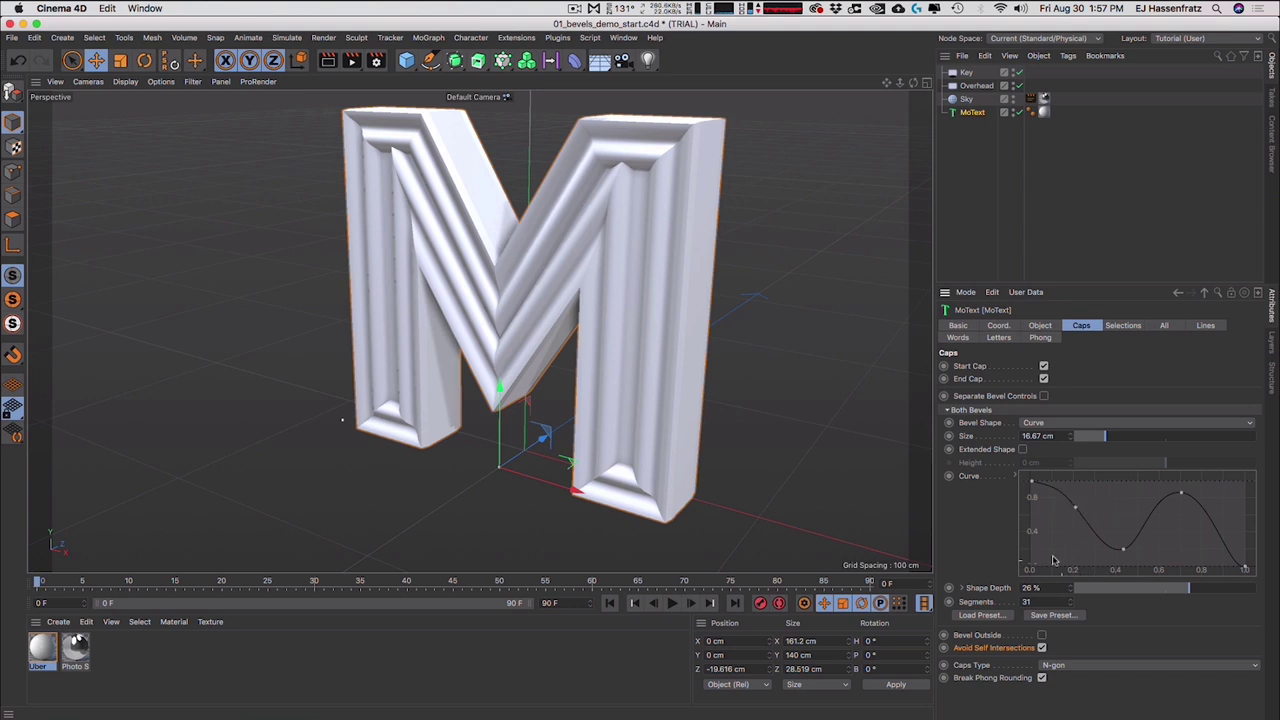
{"action": "right_click", "coordinate": [1110, 502]}
{"action": "left_click", "coordinate": [1064, 489]}
{"action": "left_click_drag", "start_coordinate": [1070, 283], "coordinate": [1045, 207]}
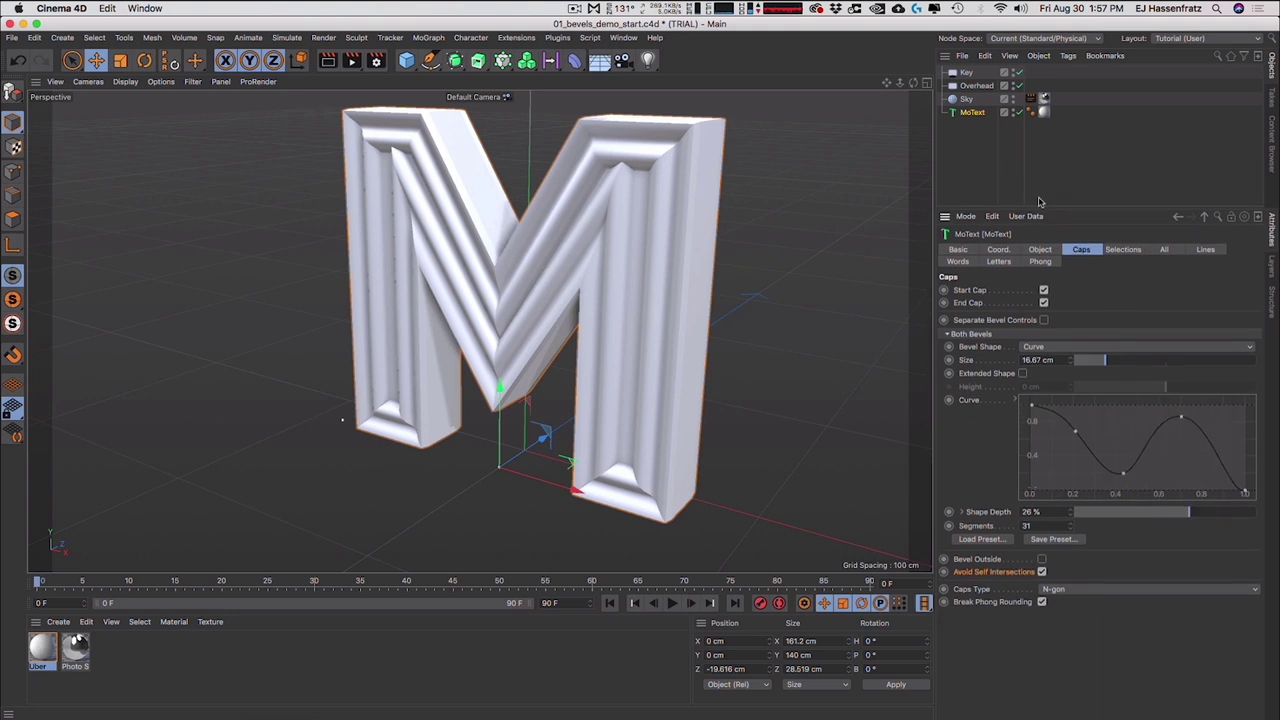
- Apply Double to the bevel curve that starts at its maximum, and undo it
{"action": "right_click", "coordinate": [1024, 400]}
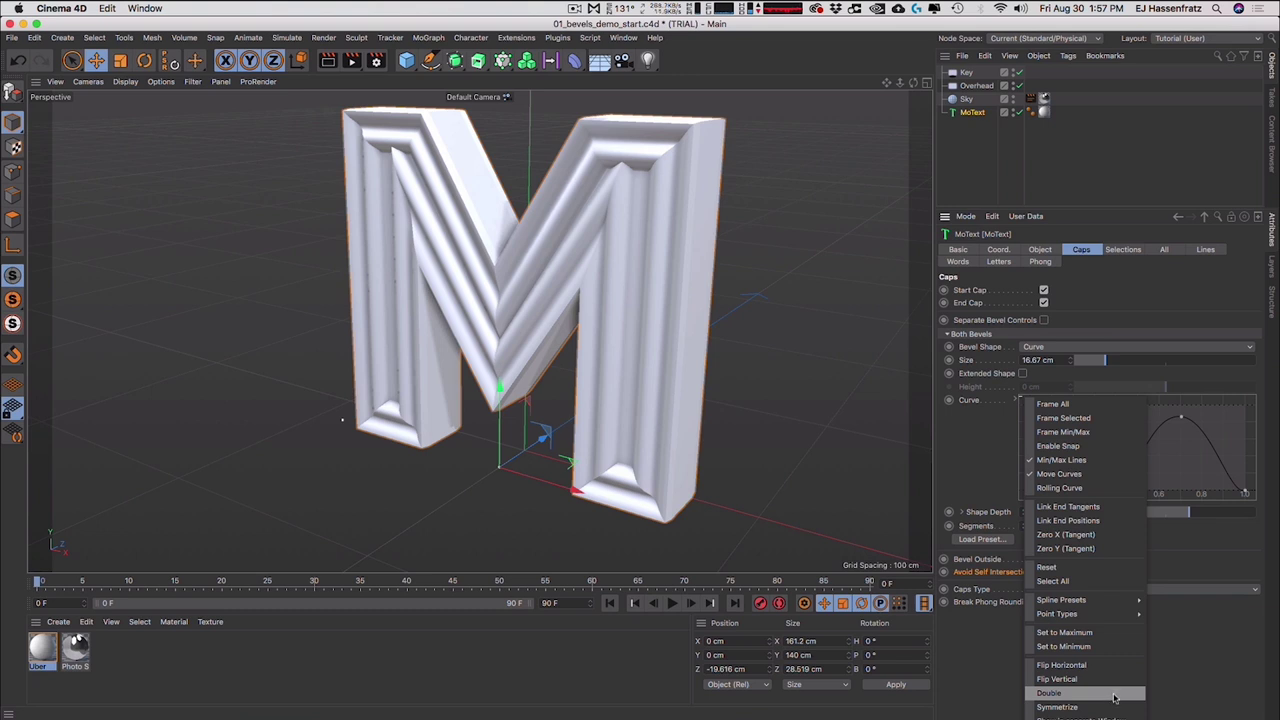
{"action": "left_click", "coordinate": [1075, 694]}
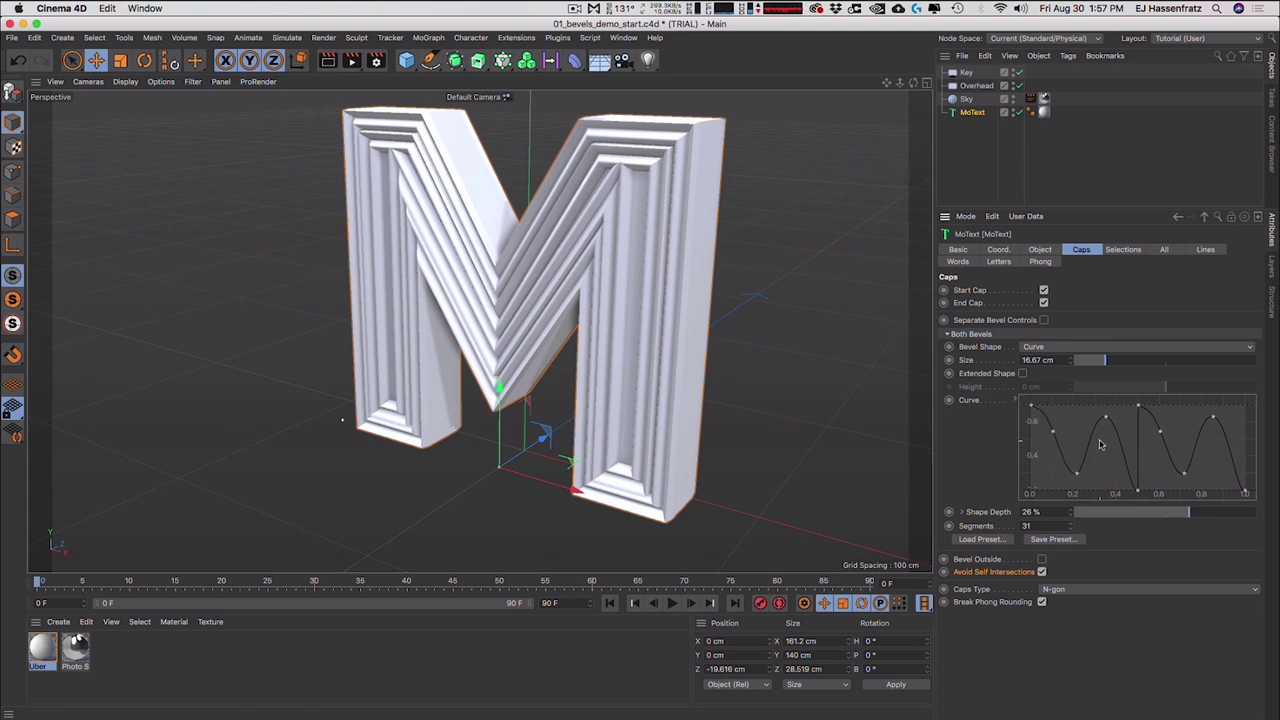
{"action": "key", "text": "super+z"}
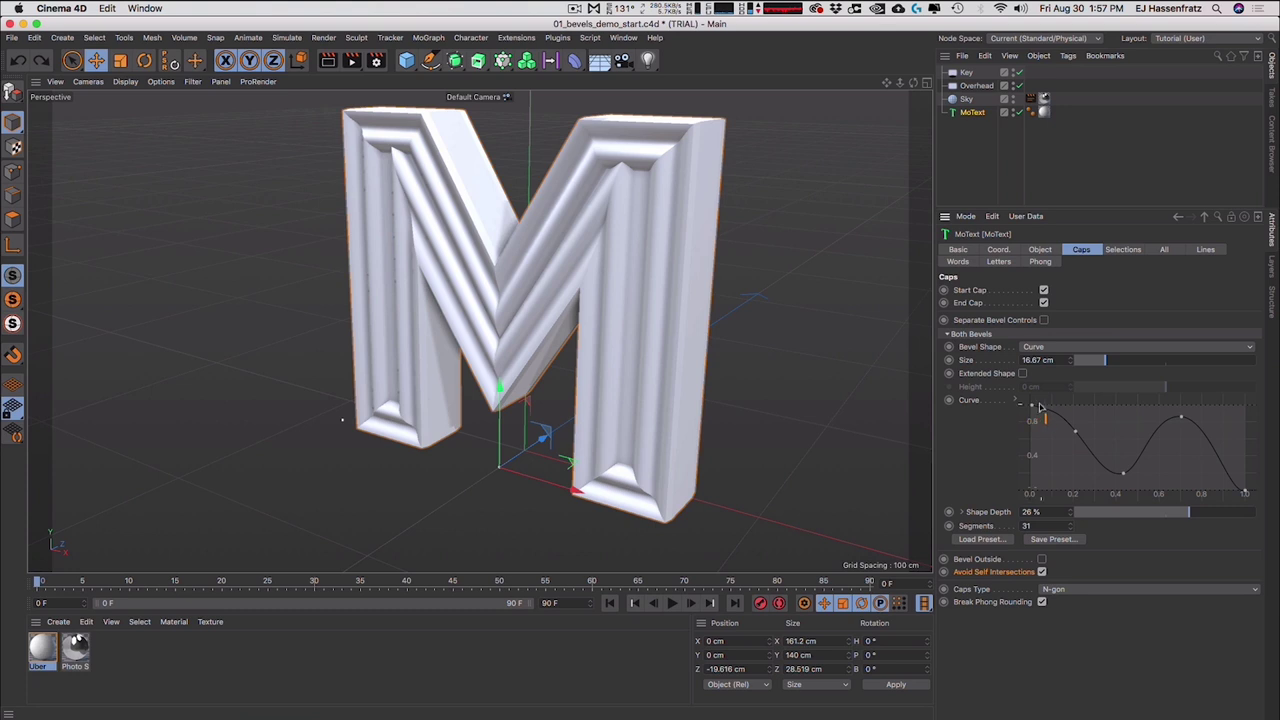
- Lower the bevel curve's start point to zero and raise its second point to match the height of the other peak
{"action": "left_click_drag", "start_coordinate": [1032, 409], "coordinate": [1039, 462]}
{"action": "left_click", "coordinate": [1076, 429]}
{"action": "right_click", "coordinate": [1082, 452]}
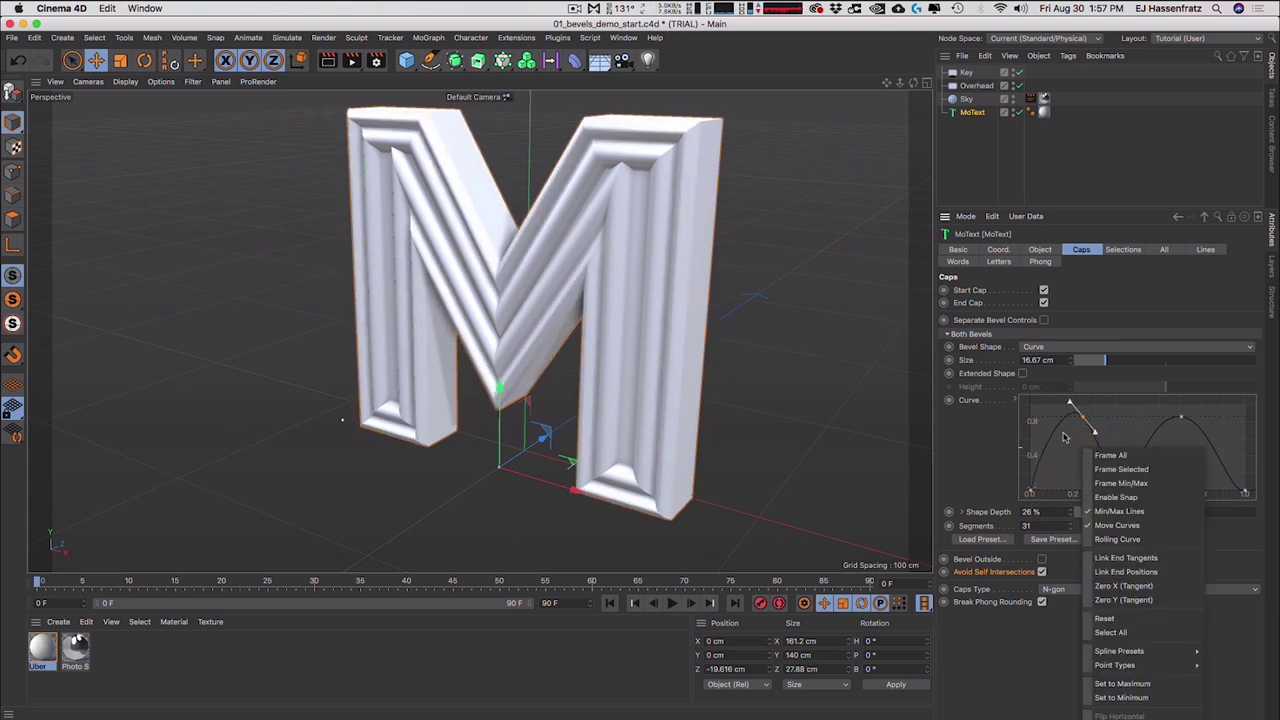
{"action": "left_click", "coordinate": [1055, 405]}
{"action": "left_click", "coordinate": [1037, 405]}
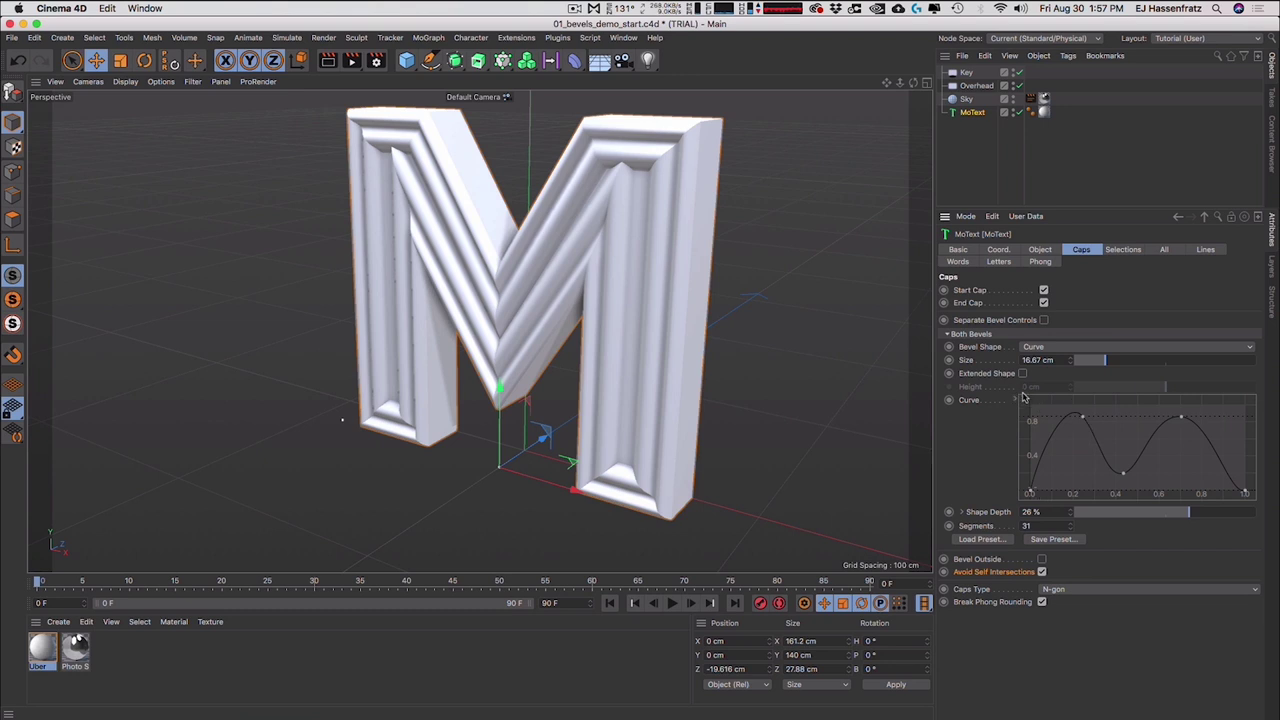
- Apply Double to the two-peak bevel curve that starts at zero, and undo it
{"action": "right_click", "coordinate": [1022, 398]}
{"action": "left_click", "coordinate": [1061, 692]}
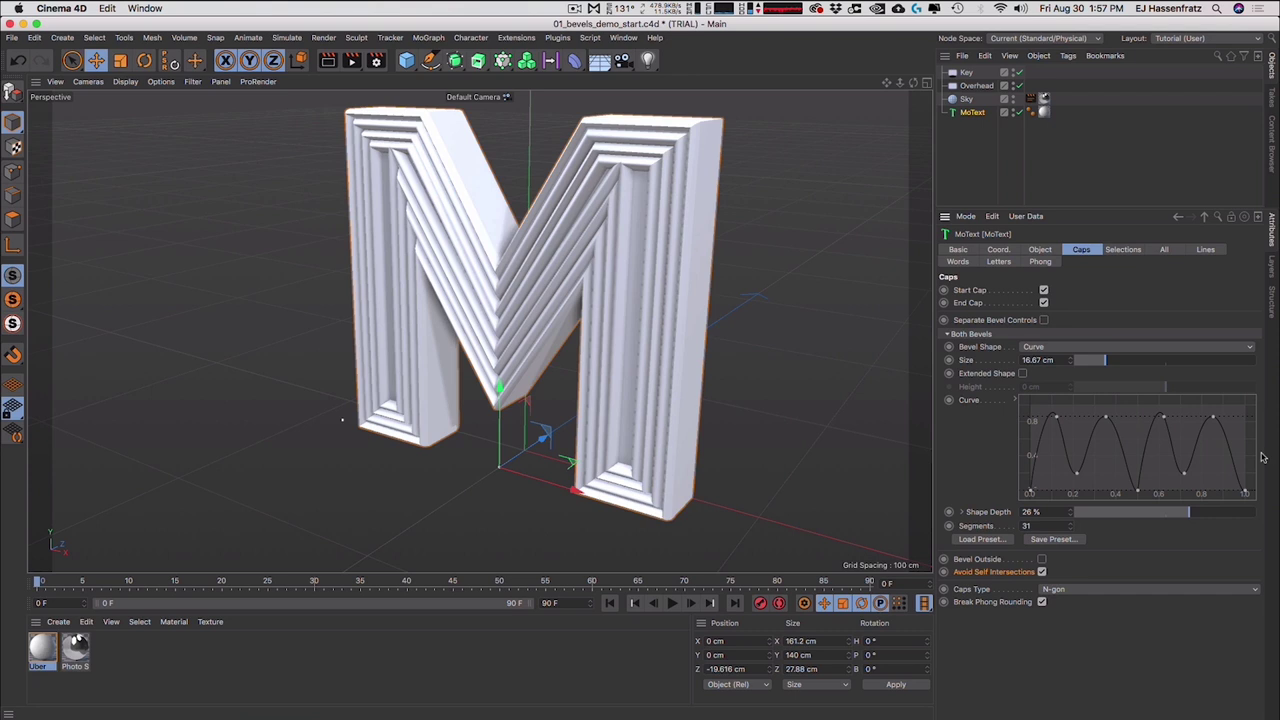
{"action": "key", "text": "super+z"}
- Apply Symmetrize to the bevel curve, and undo it
{"action": "right_click", "coordinate": [1042, 413]}
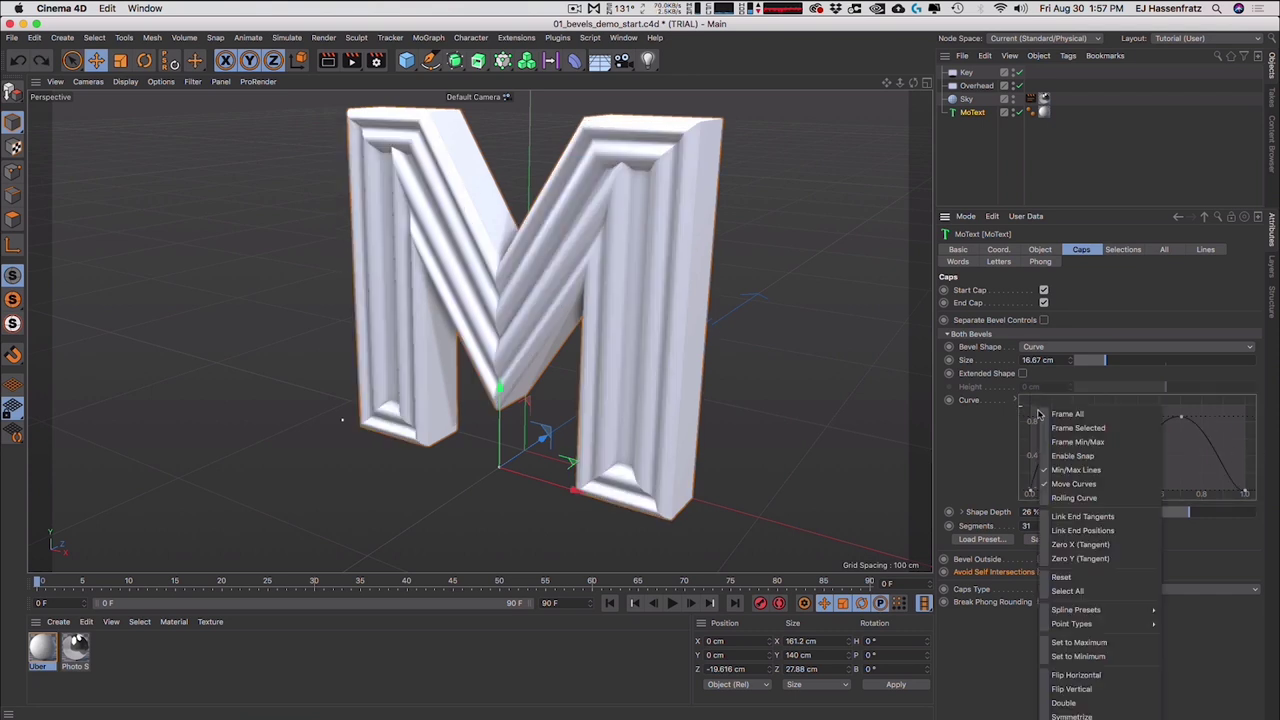
{"action": "left_click", "coordinate": [1113, 716]}
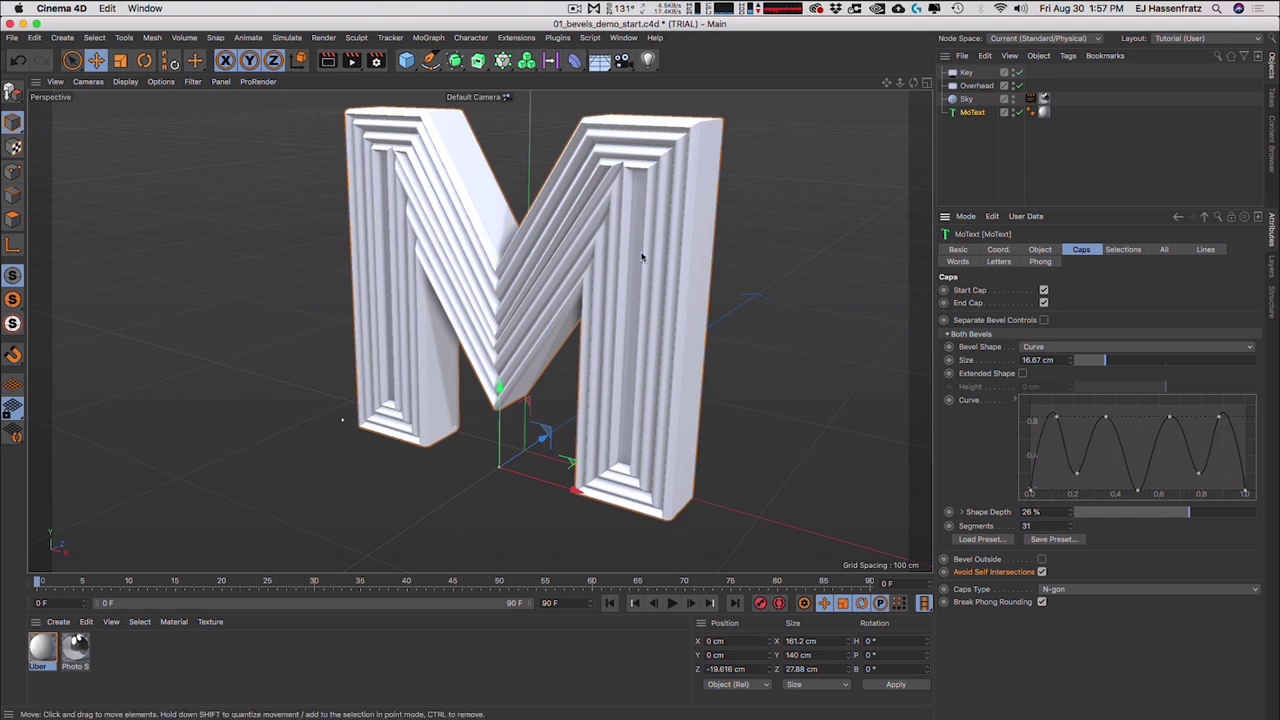
{"action": "key", "text": "super+z"}
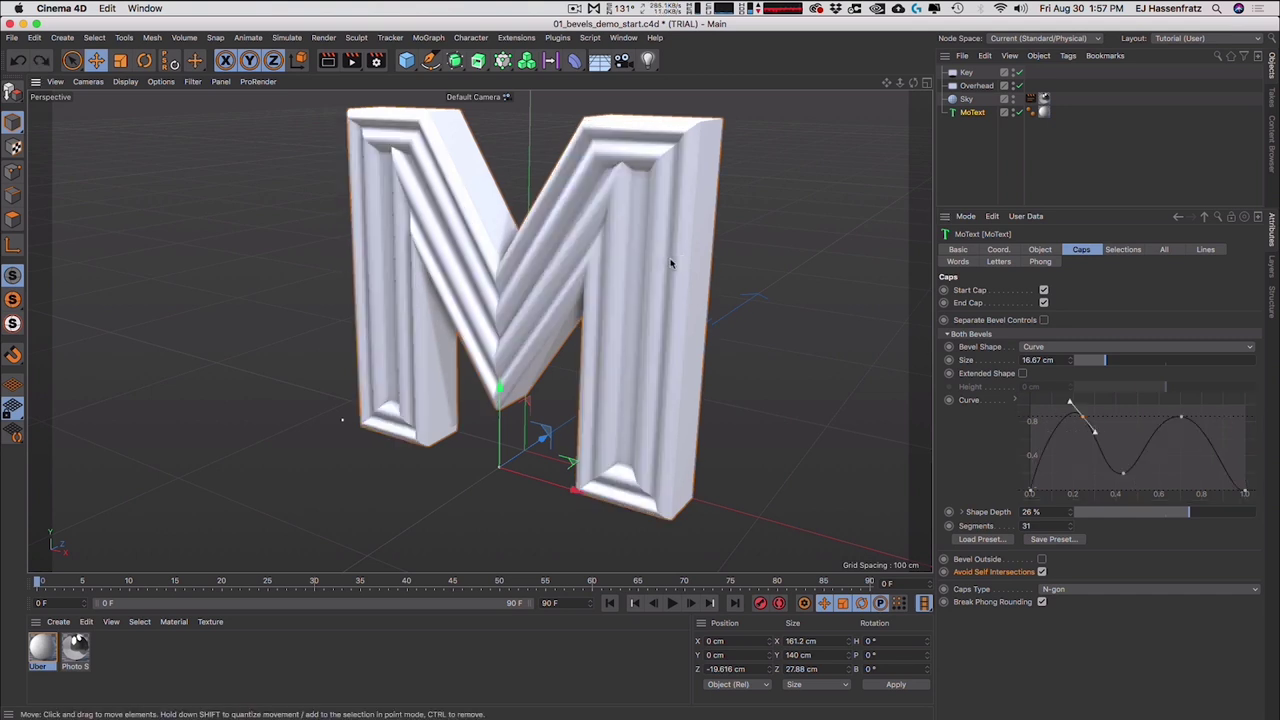
{"action": "key", "text": "super+z"}
- Reshape the bevel curve's points into an uneven profile with a shallow dip and a steep rise at the end
{"action": "left_click_drag", "start_coordinate": [1123, 473], "coordinate": [1192, 419]}
{"action": "left_click_drag", "start_coordinate": [1245, 490], "coordinate": [1188, 468]}
{"action": "key", "text": "super+z"}
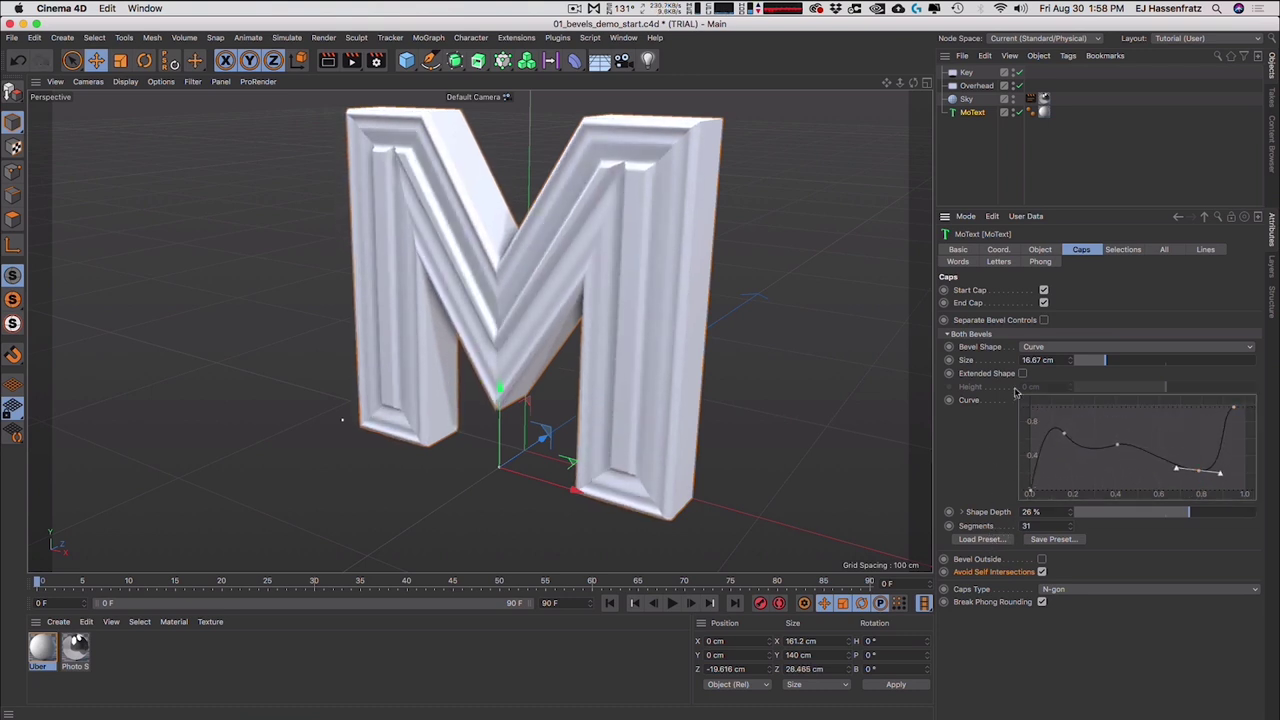
- Browse the bevel presets and load Quarter Circle - Rounded
{"action": "left_click", "coordinate": [993, 541]}
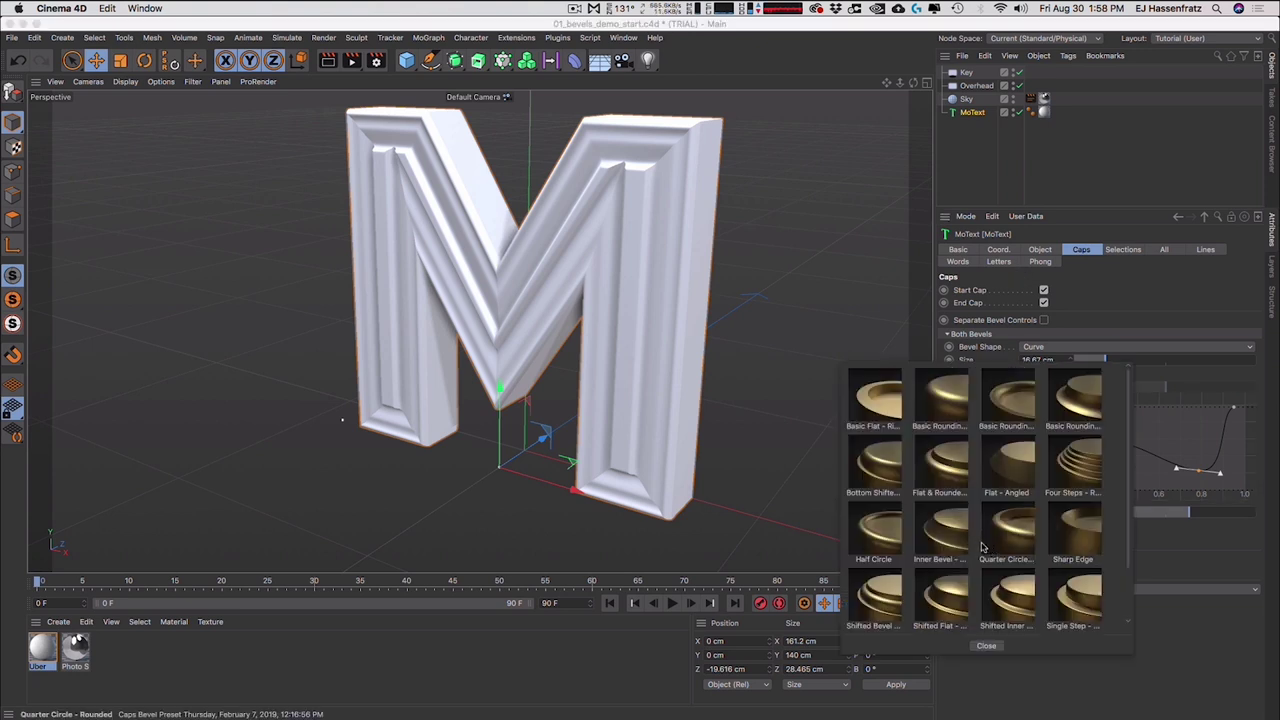
{"action": "left_click_drag", "start_coordinate": [1131, 396], "coordinate": [1127, 485]}
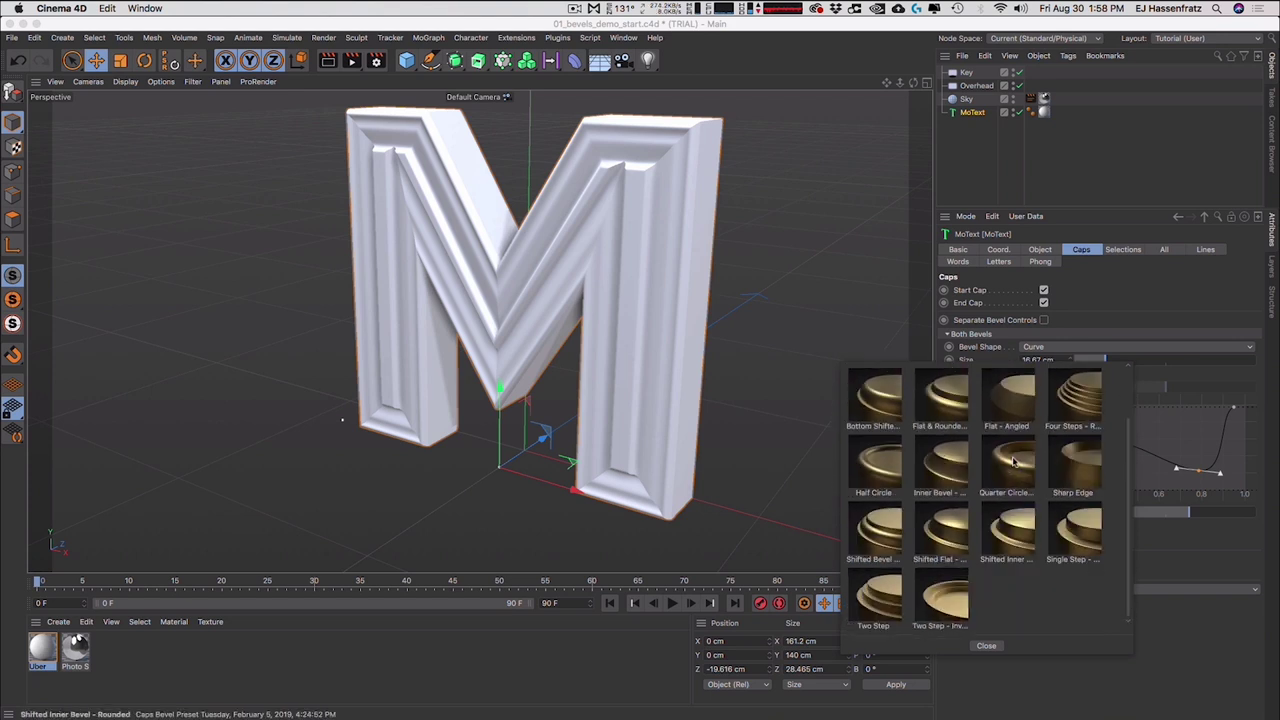
{"action": "left_click", "coordinate": [1012, 463]}
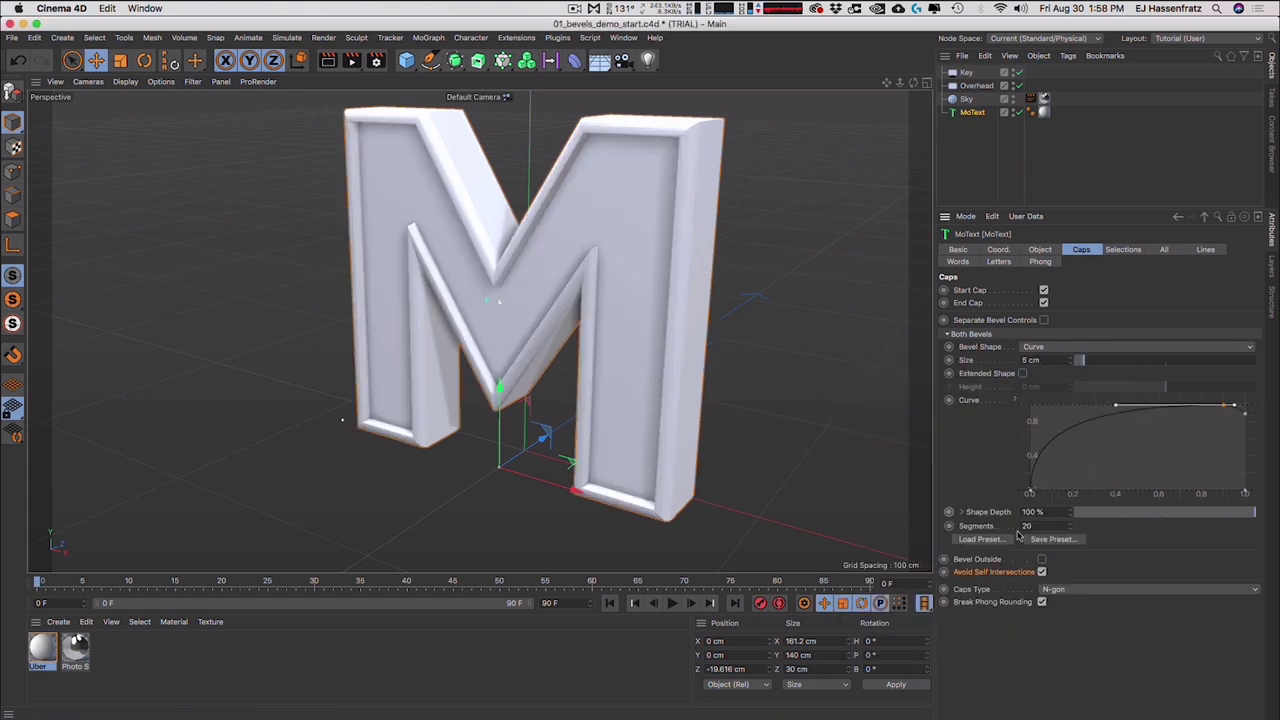
- Inspect the quarter-circle bevel on the letter and reduce its size to about 4.58 cm
{"action": "left_click_drag", "start_coordinate": [612, 256], "coordinate": [671, 275], "text": "alt"}
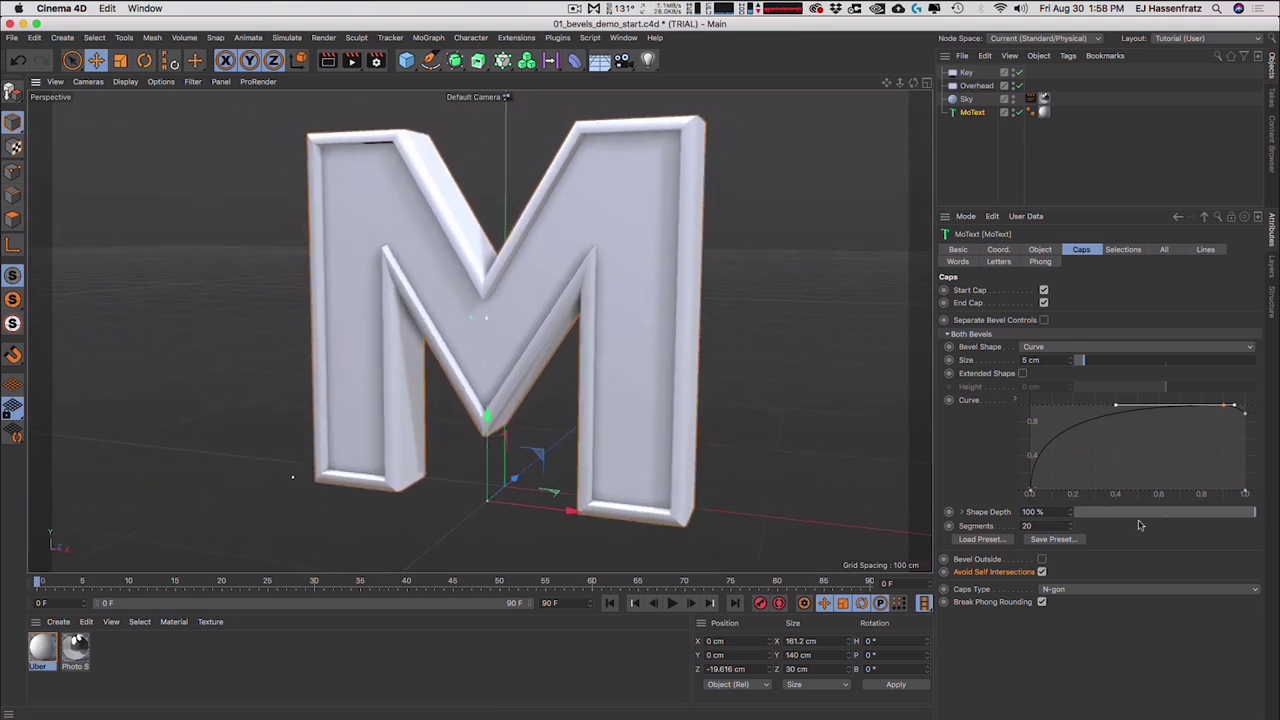
{"action": "left_click_drag", "start_coordinate": [506, 265], "coordinate": [489, 238], "text": "alt"}
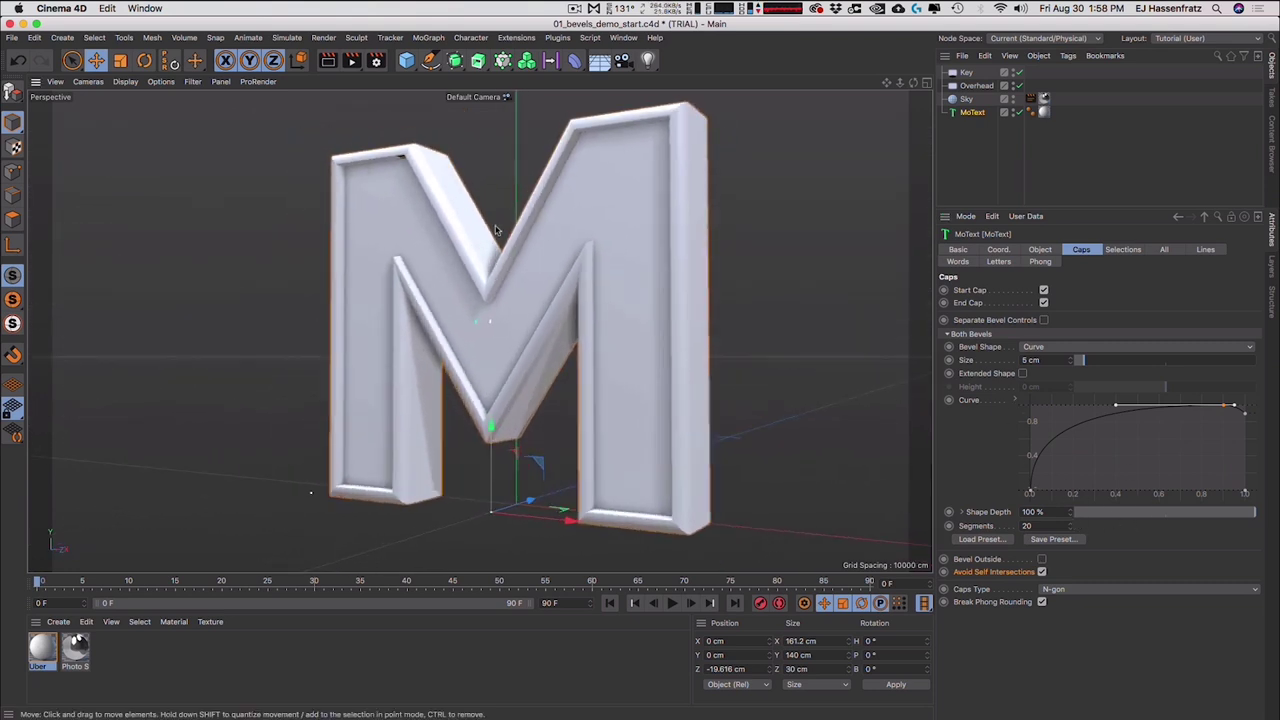
{"action": "left_click_drag", "start_coordinate": [575, 200], "coordinate": [600, 206], "text": "alt"}
{"action": "mouse_move", "coordinate": [1252, 512]}
{"action": "left_mouse_down"}
{"action": "mouse_move", "coordinate": [1025, 494]}
{"action": "mouse_move", "coordinate": [1275, 508]}
{"action": "left_mouse_up"}
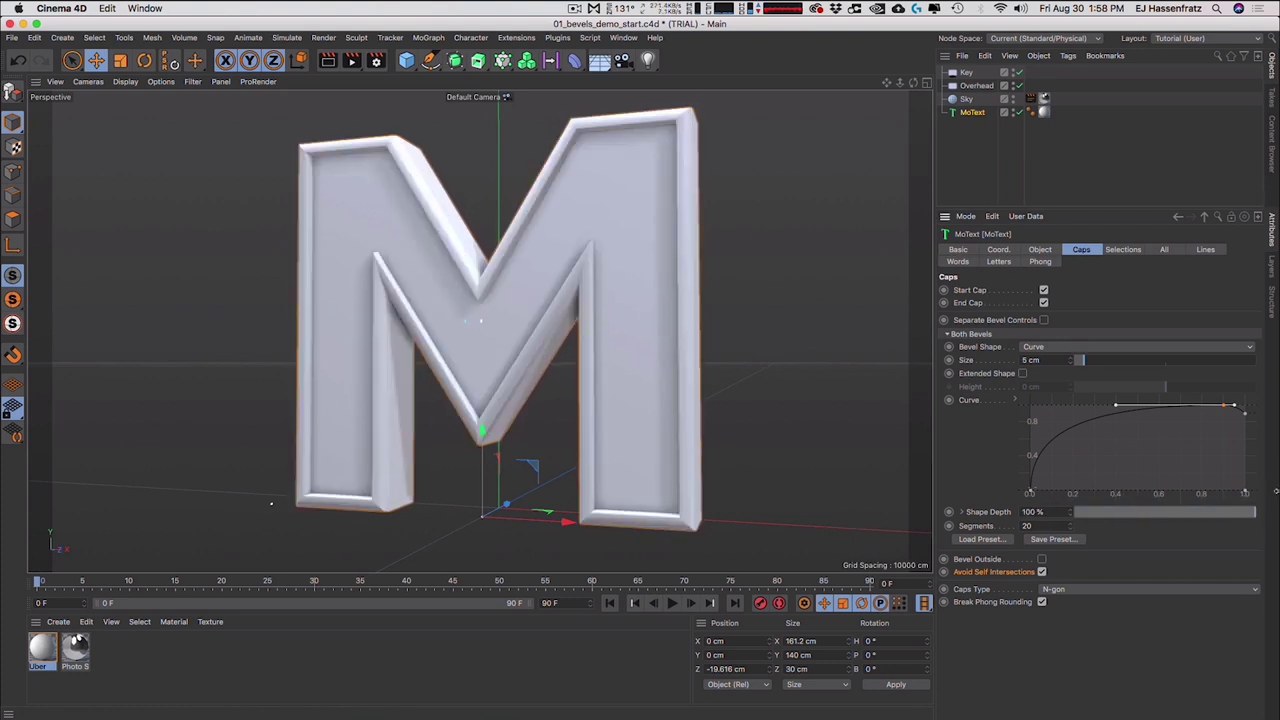
{"action": "left_click_drag", "start_coordinate": [1094, 365], "coordinate": [1079, 362]}
{"action": "mouse_move", "coordinate": [591, 257]}
{"action": "left_mouse_down", "text": "alt"}
{"action": "mouse_move", "coordinate": [660, 230]}
{"action": "mouse_move", "coordinate": [591, 240]}
{"action": "left_mouse_up", "text": "alt"}
- Load the Shifted Bevel preset and raise the bevel size to about 8.61 cm
{"action": "left_click", "coordinate": [972, 540]}
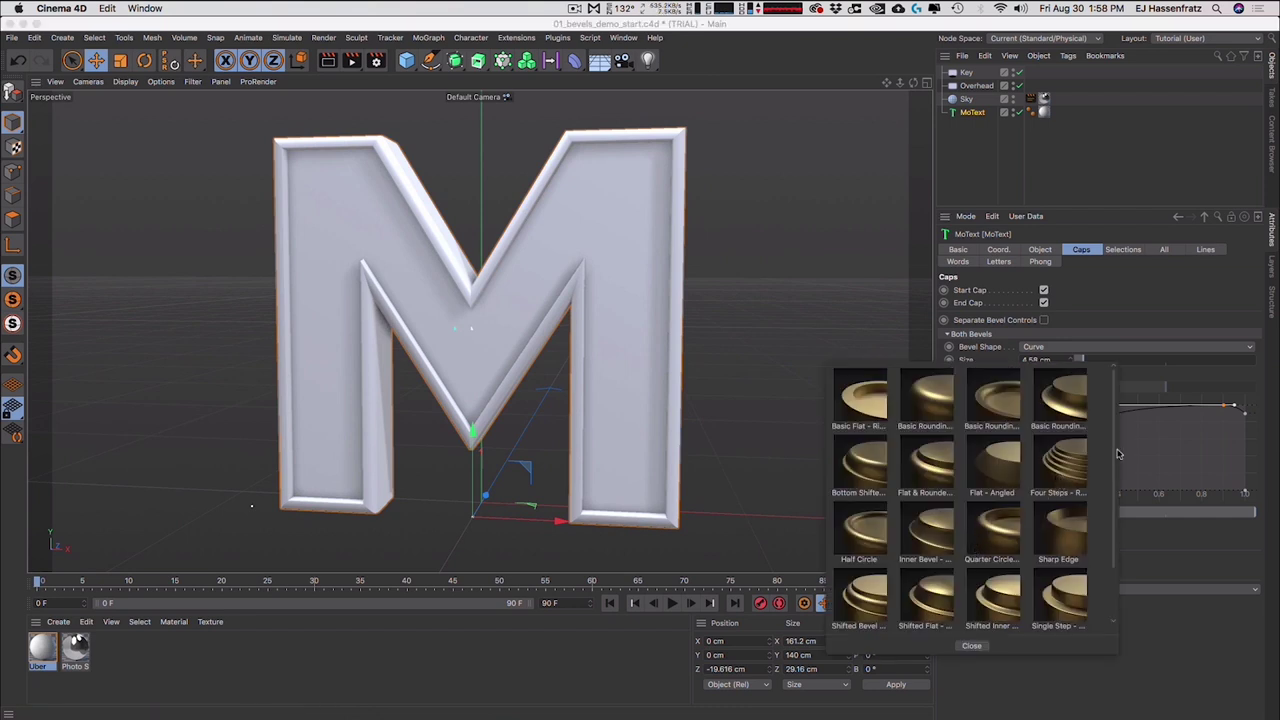
{"action": "left_click", "coordinate": [868, 606]}
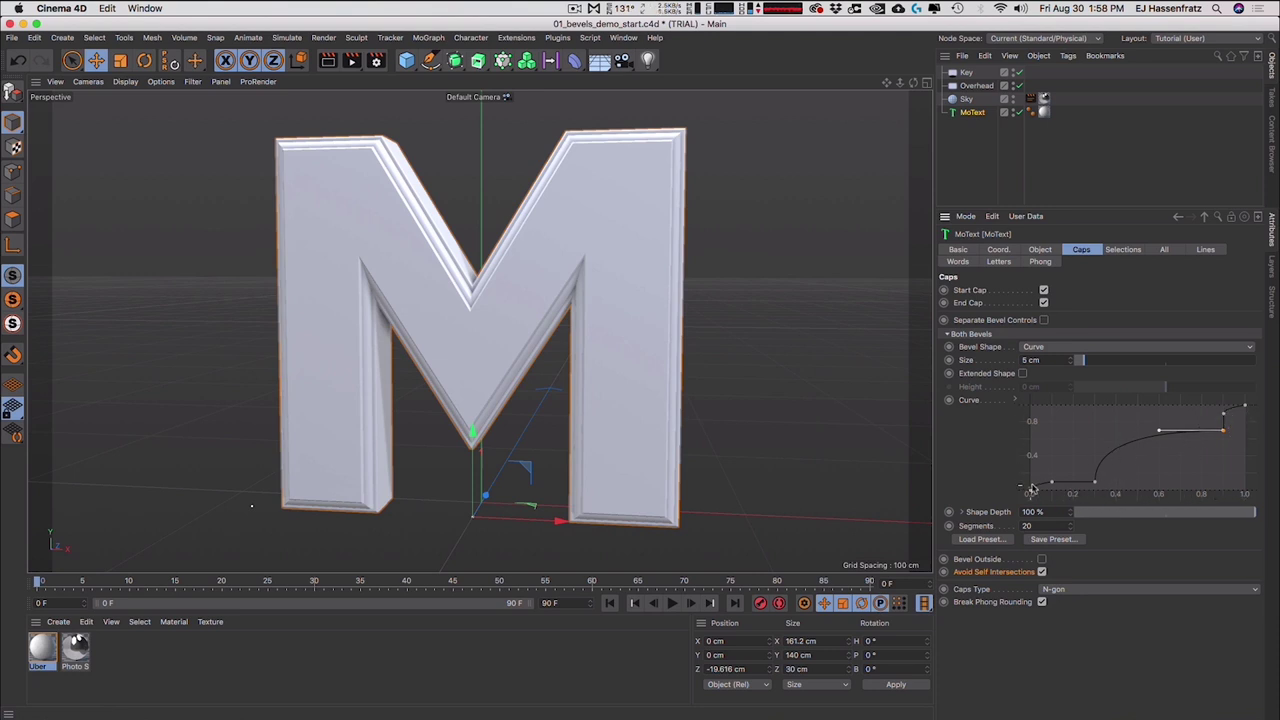
{"action": "mouse_move", "coordinate": [1078, 369]}
{"action": "left_mouse_down"}
{"action": "mouse_move", "coordinate": [1110, 364]}
{"action": "mouse_move", "coordinate": [1093, 364]}
{"action": "left_mouse_up"}
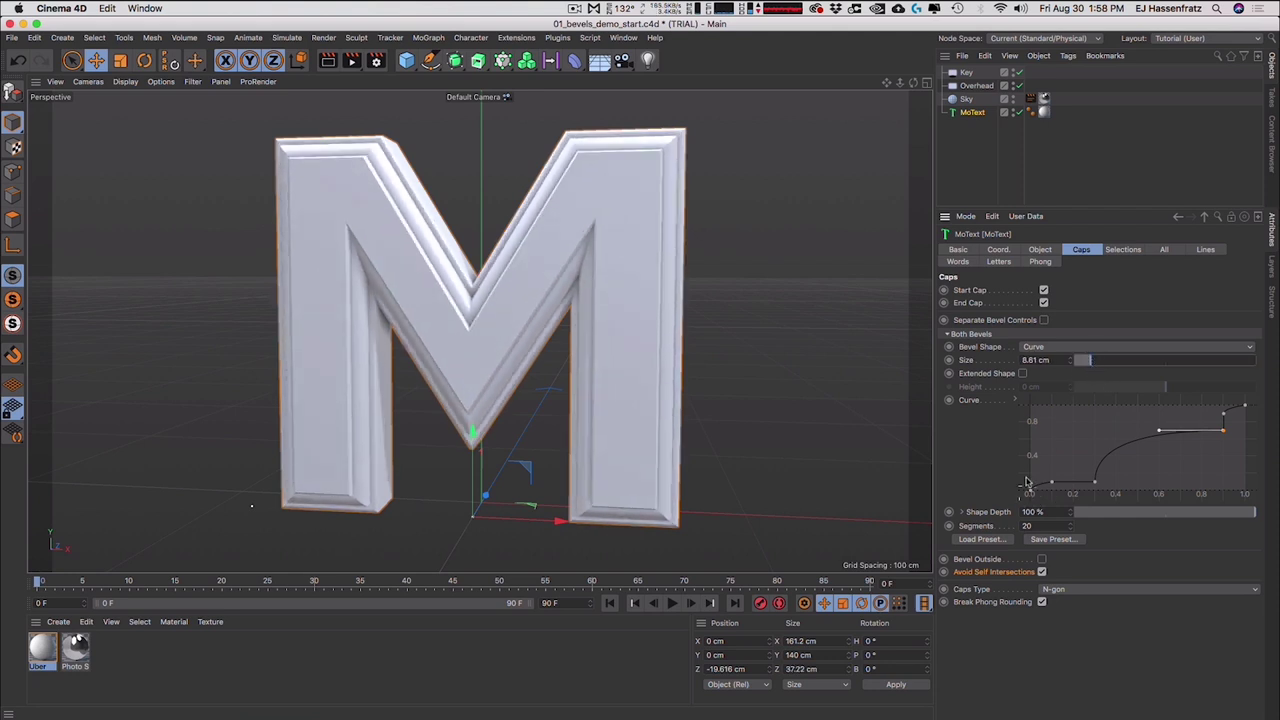
- Load the Four Steps bevel preset, raise its size to about 9.71 cm and inspect the stepped edges up close
{"action": "left_click", "coordinate": [983, 538]}
{"action": "left_click", "coordinate": [1078, 478]}
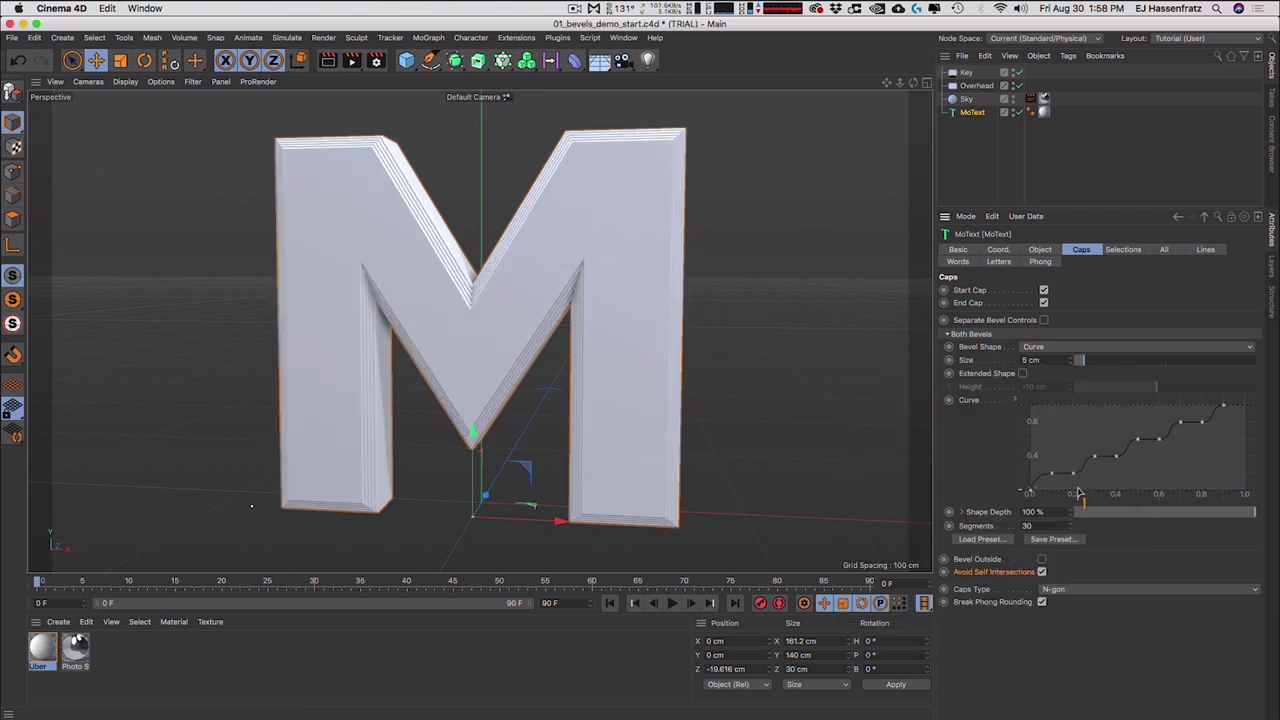
{"action": "left_click_drag", "start_coordinate": [600, 149], "coordinate": [737, 263], "text": "alt"}
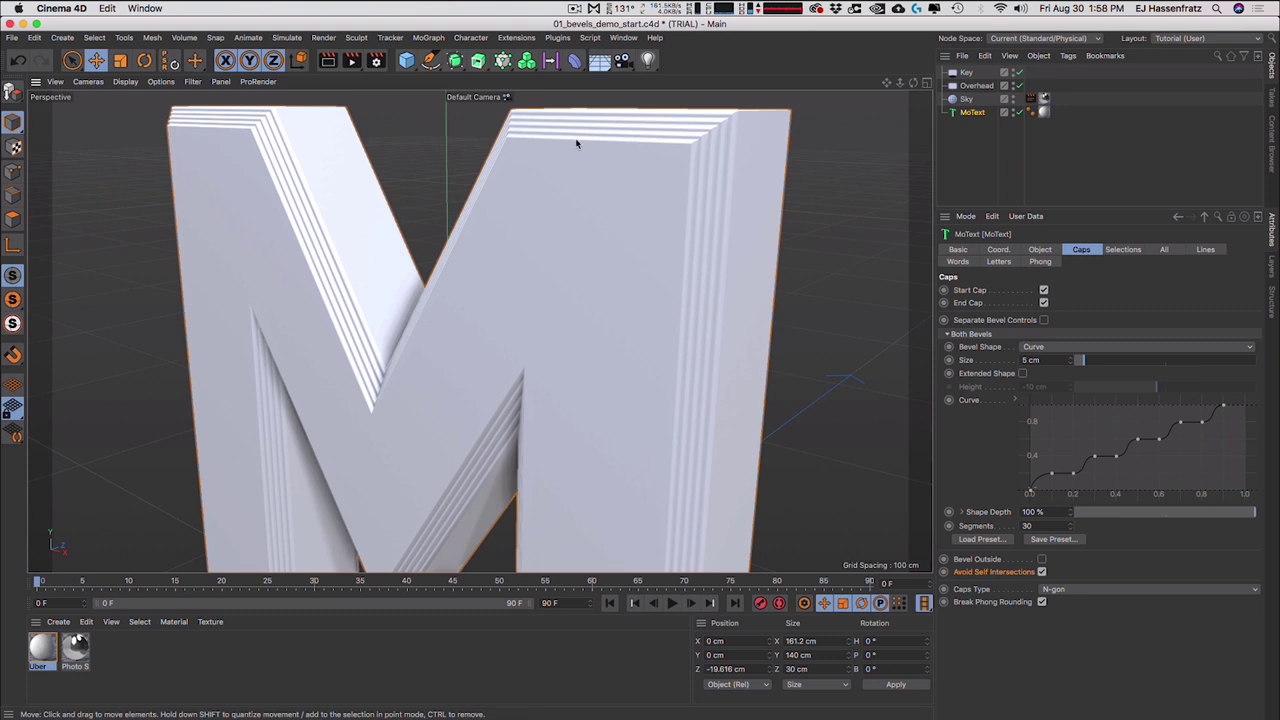
{"action": "left_click_drag", "start_coordinate": [1080, 360], "coordinate": [1093, 362]}
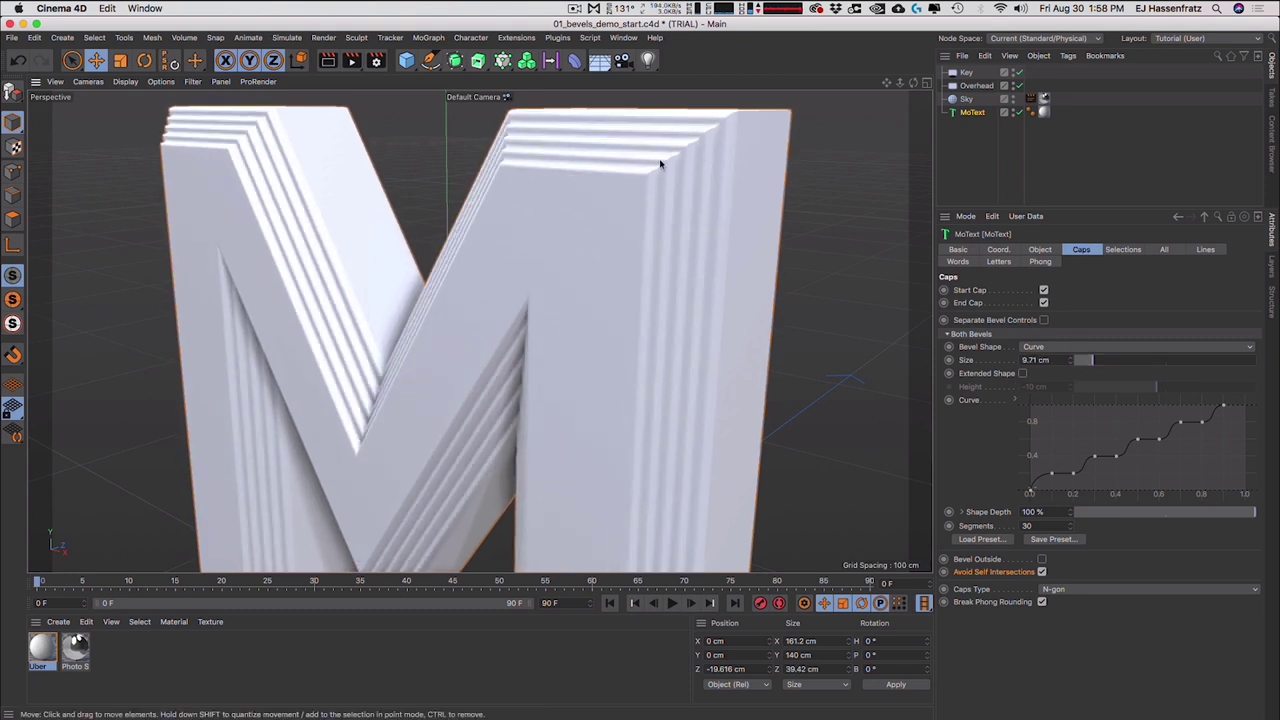
{"action": "left_click_drag", "start_coordinate": [660, 163], "coordinate": [492, 243], "text": "alt"}
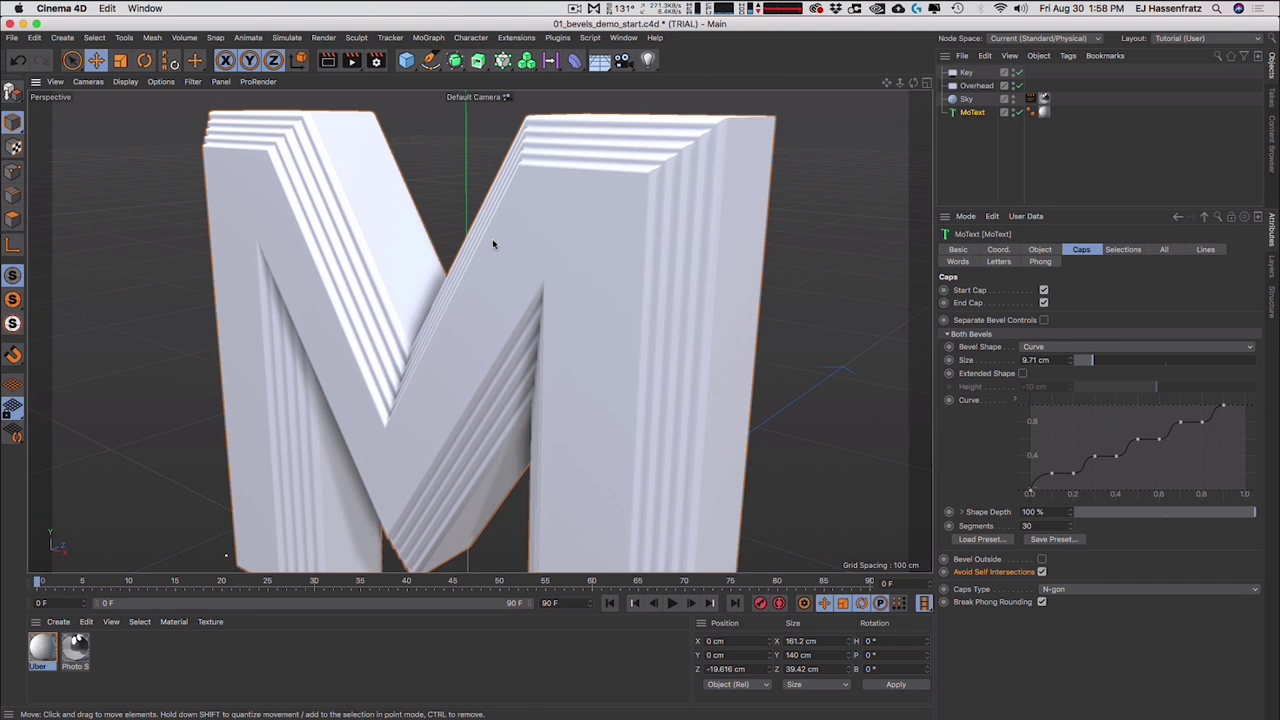
{"action": "left_click_drag", "start_coordinate": [625, 210], "coordinate": [544, 187], "text": "alt"}
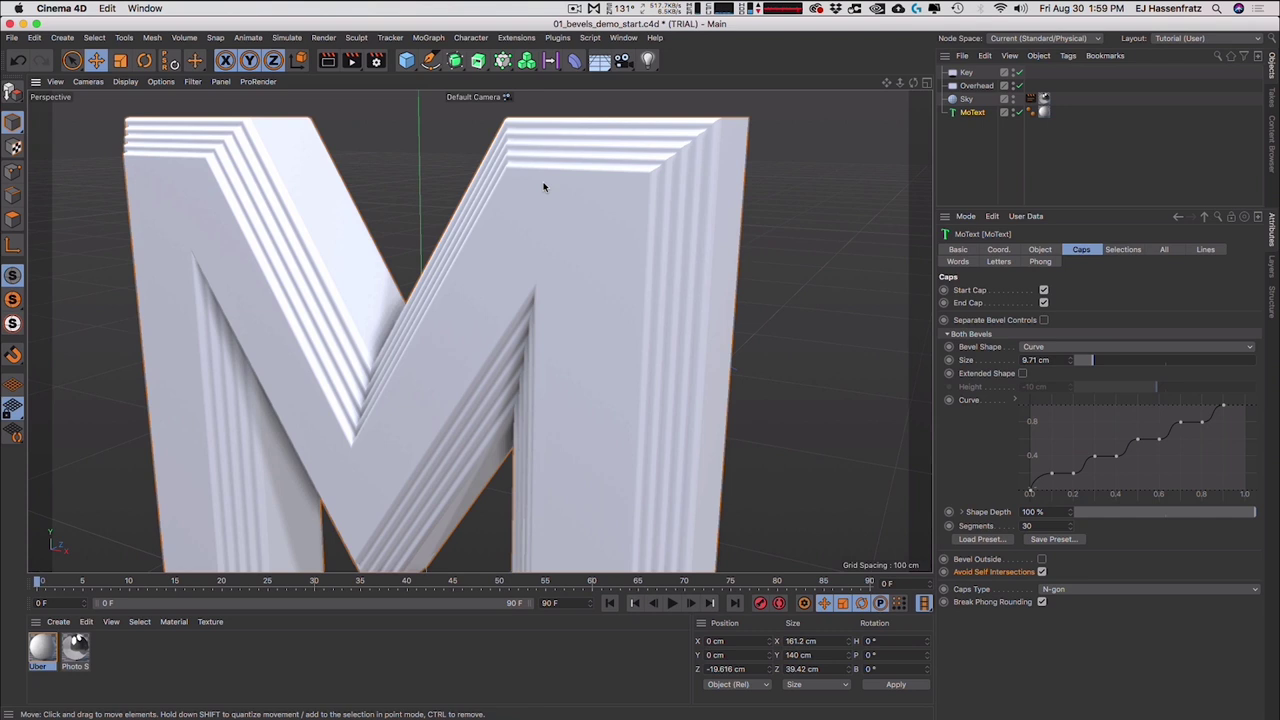
- Reduce the stepped bevel's size to about 4.58 cm and reset its curve to the default
{"action": "left_click_drag", "start_coordinate": [1093, 361], "coordinate": [1085, 364]}
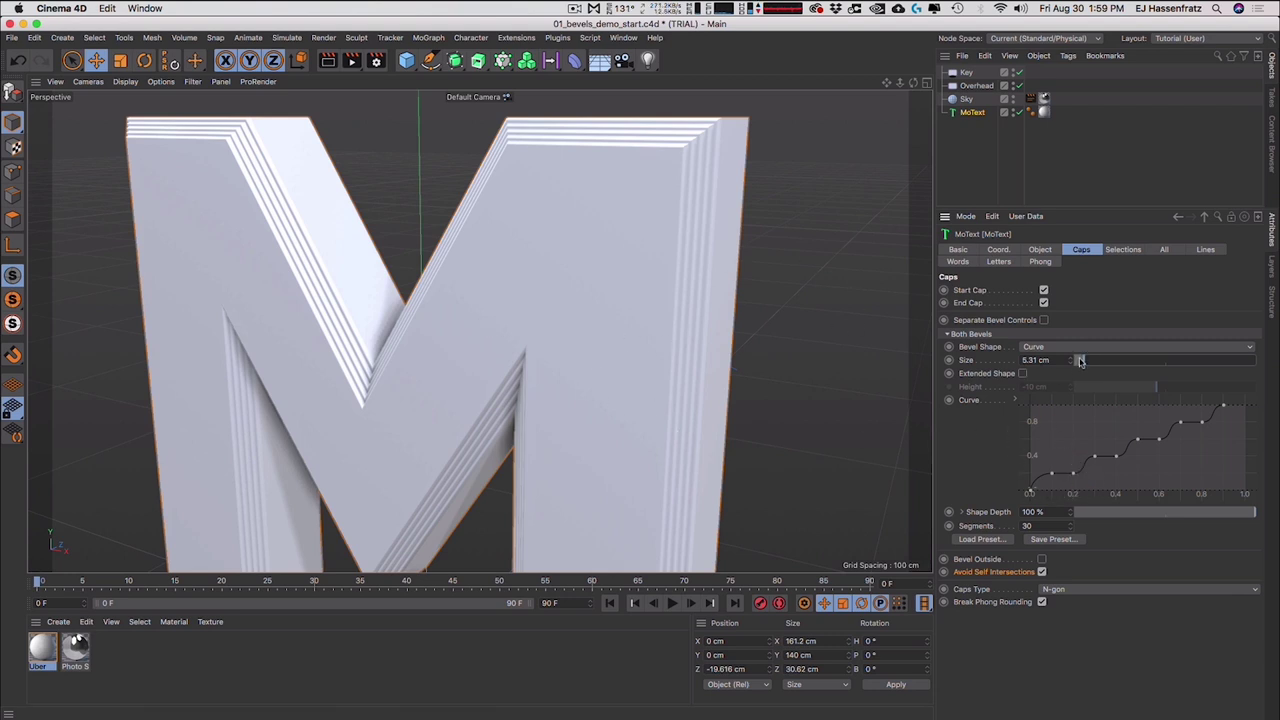
{"action": "left_click_drag", "start_coordinate": [1080, 362], "coordinate": [1084, 361]}
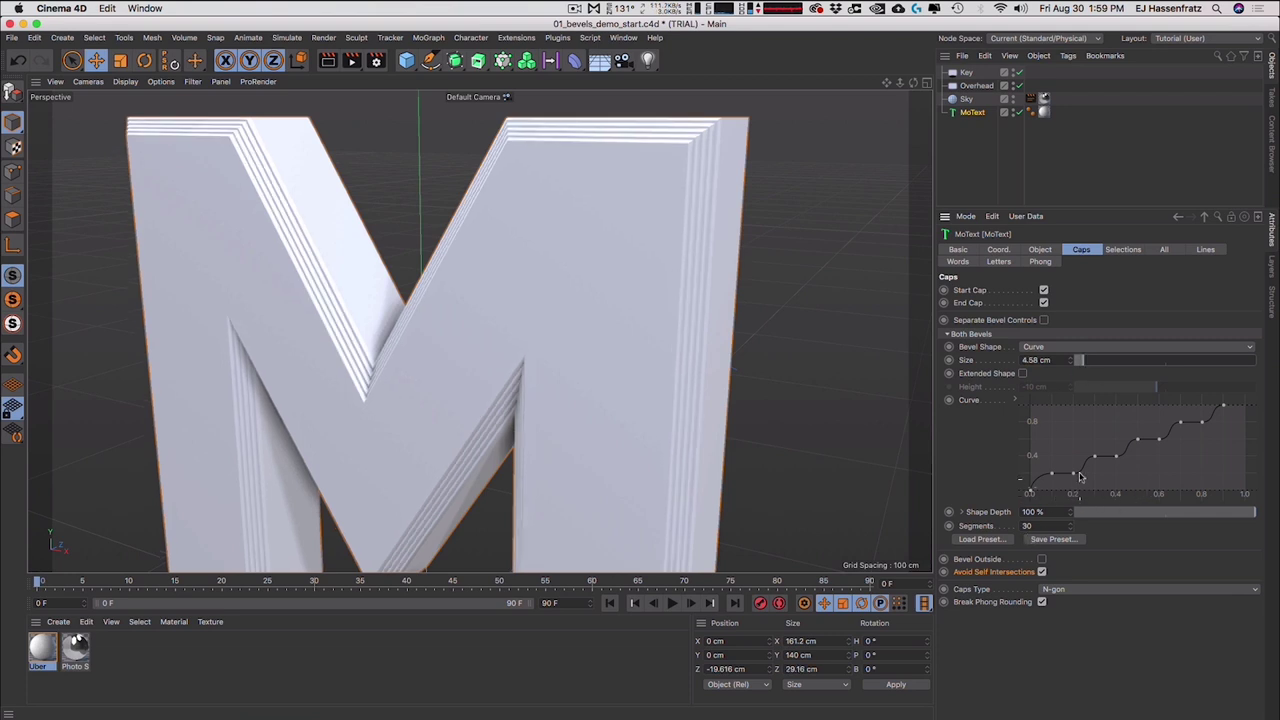
{"action": "right_click", "coordinate": [982, 405]}
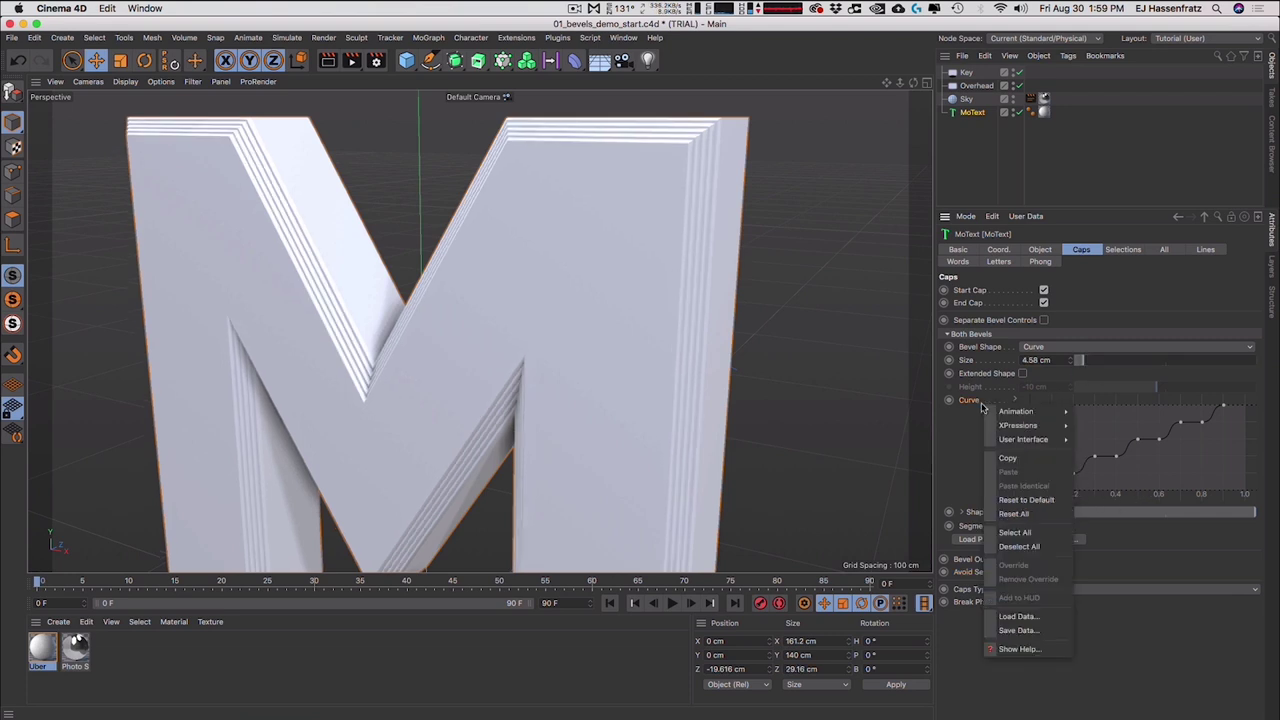
{"action": "left_click", "coordinate": [1026, 499]}
- Add points to the bevel curve to shape a custom wavy profile and raise the bevel size to about 8.61 cm
{"action": "left_click_drag", "start_coordinate": [1096, 465], "coordinate": [1160, 424], "text": "ctrl"}
{"action": "left_click", "coordinate": [1207, 432], "text": "ctrl"}
{"action": "left_click_drag", "start_coordinate": [1084, 360], "coordinate": [1090, 360]}
{"action": "left_click_drag", "start_coordinate": [562, 360], "coordinate": [601, 362], "text": "alt"}
{"action": "scroll", "coordinate": [643, 398], "scroll_direction": "down", "scroll_amount": 3}
- Save the custom bevel as a new preset named Test
{"action": "left_click", "coordinate": [1052, 540]}
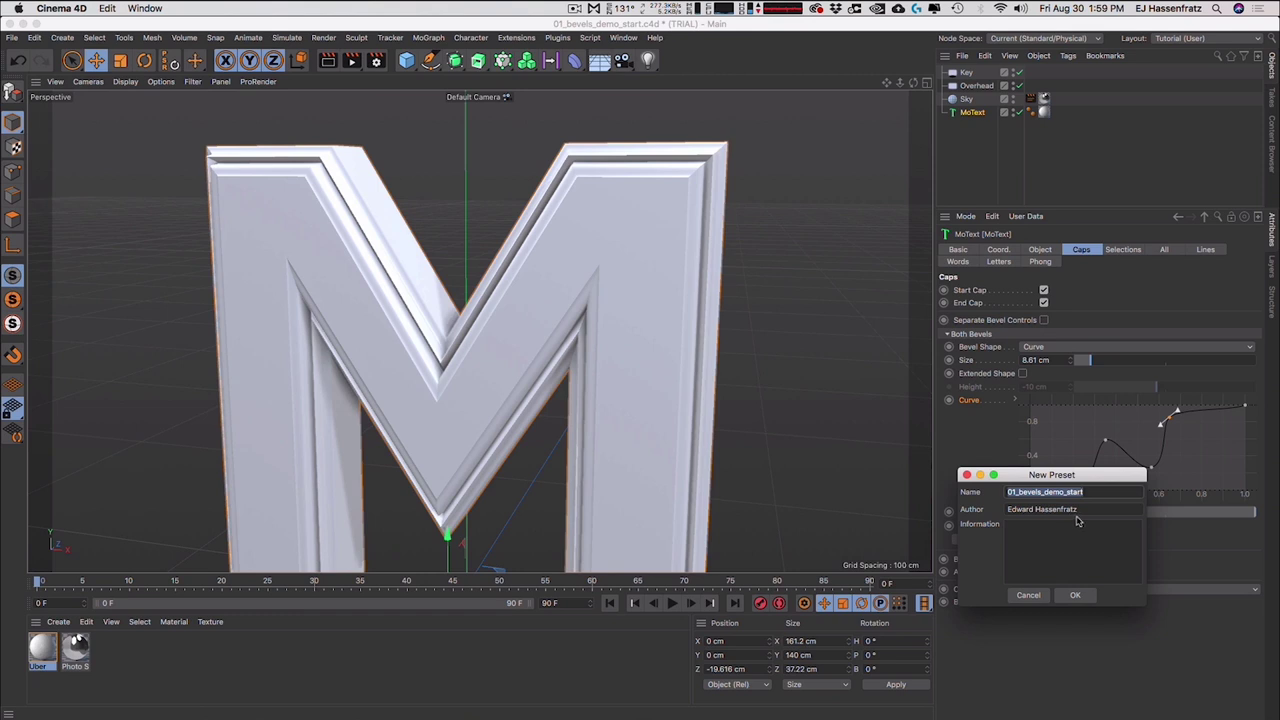
{"action": "key", "text": "Tab"}
{"action": "key", "text": "shift+Tab"}
{"action": "type", "text": "T"}
{"action": "left_click", "coordinate": [1084, 596]}
- Find and choose the Test preset among the bevel presets, and reset the bevel curve to the default
{"action": "left_click", "coordinate": [977, 540]}
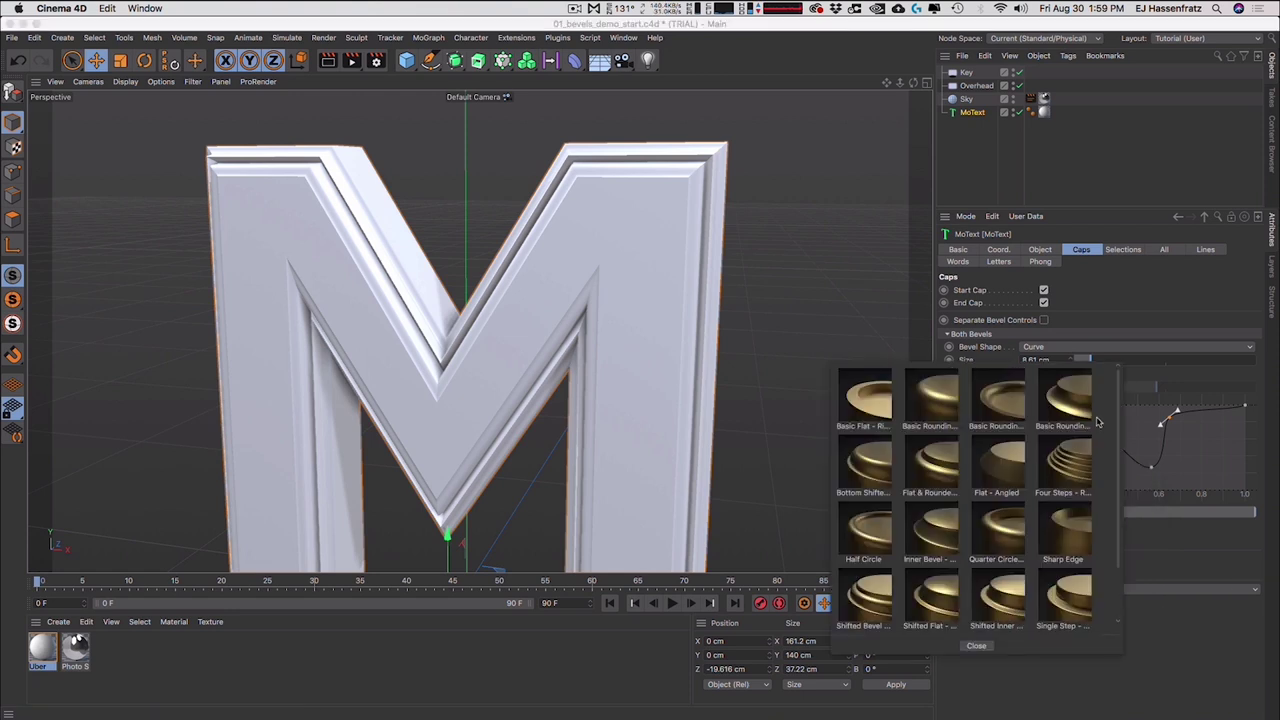
{"action": "scroll", "coordinate": [1110, 517], "scroll_direction": "down", "scroll_amount": 3}
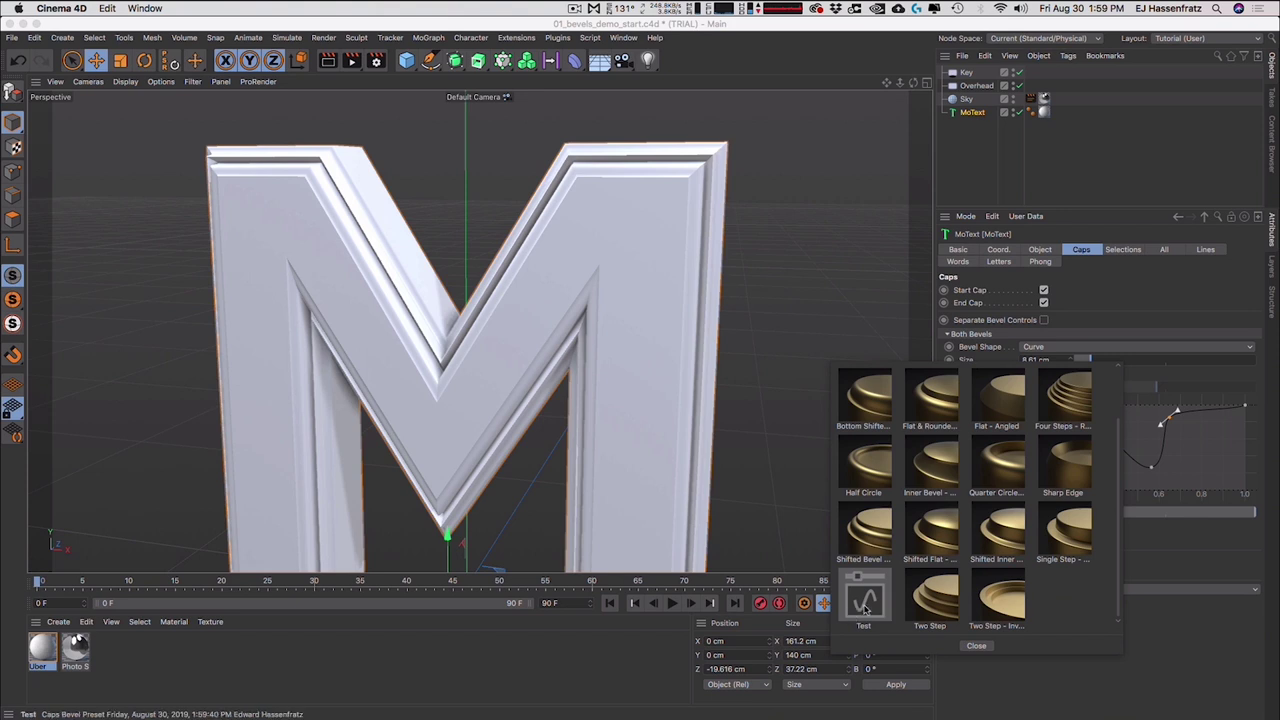
{"action": "left_click", "coordinate": [864, 605]}
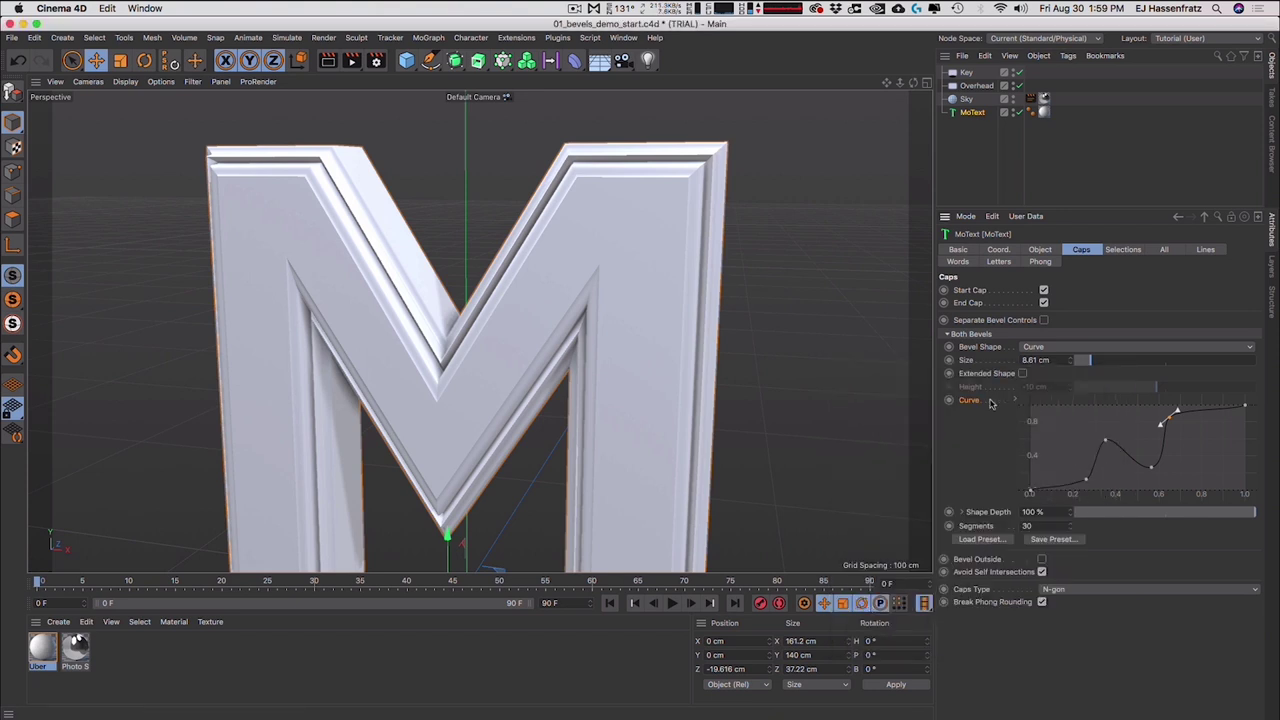
{"action": "right_click", "coordinate": [991, 404]}
{"action": "left_click", "coordinate": [1022, 492]}
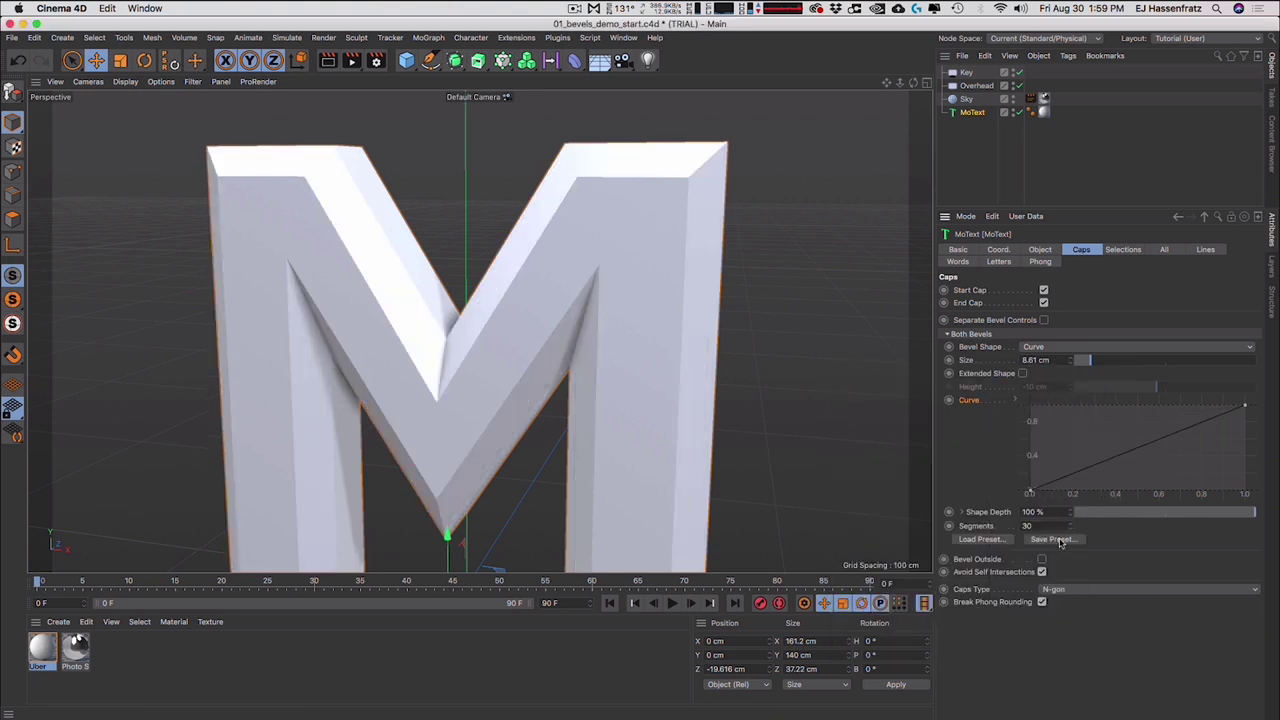
- Load the saved Test preset onto the letter and view the whole letter
{"action": "left_click", "coordinate": [983, 540]}
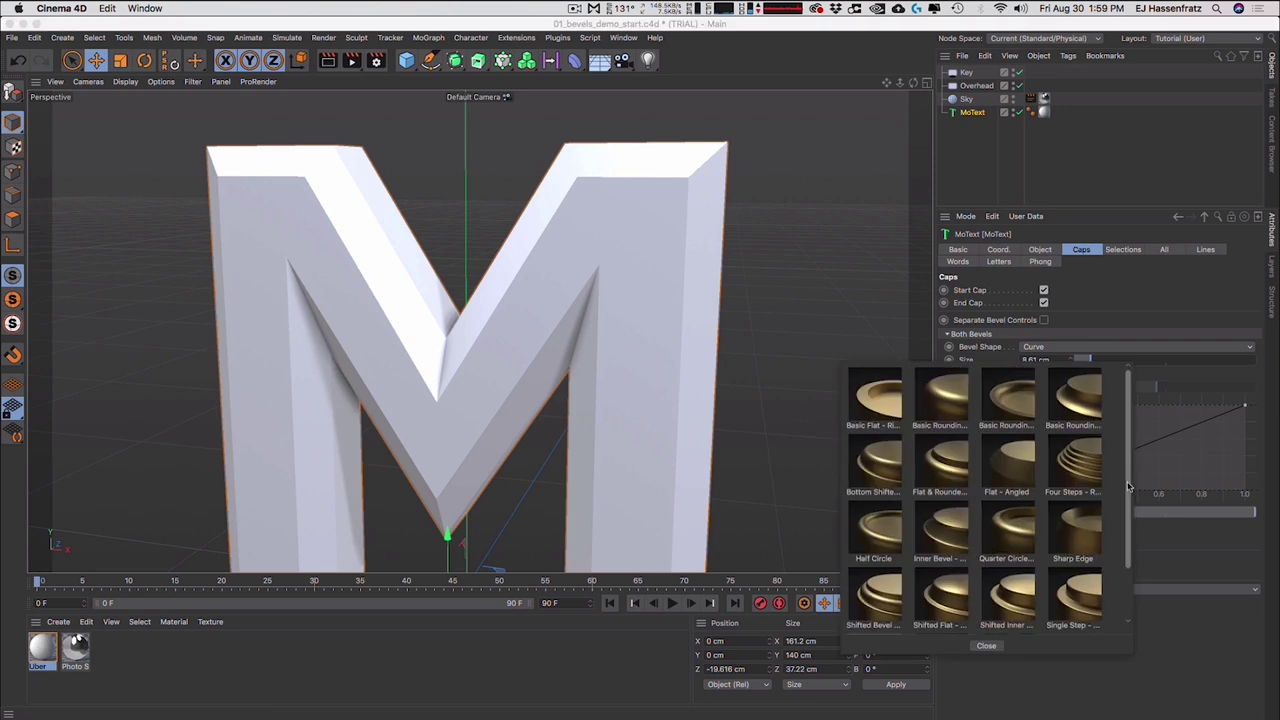
{"action": "scroll", "coordinate": [1128, 480], "scroll_direction": "down", "scroll_amount": 1}
{"action": "double_click", "coordinate": [860, 594]}
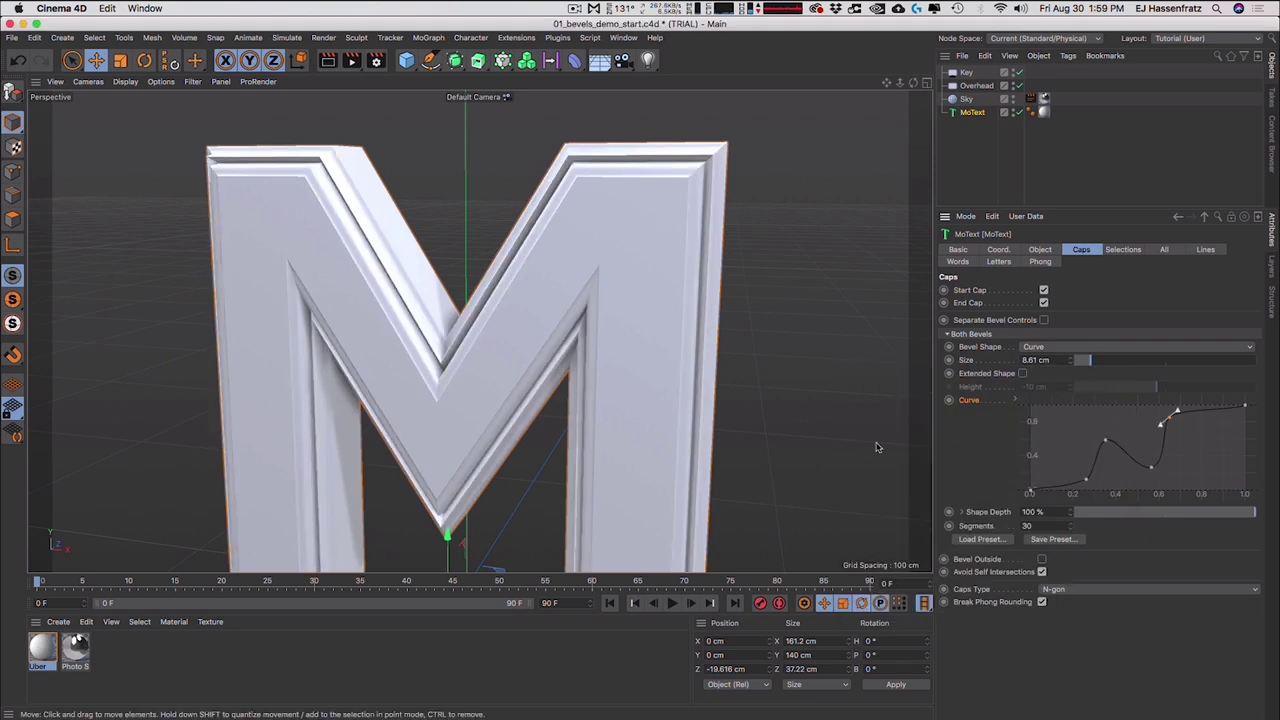
{"action": "left_click_drag", "start_coordinate": [410, 268], "coordinate": [474, 313], "text": "alt"}
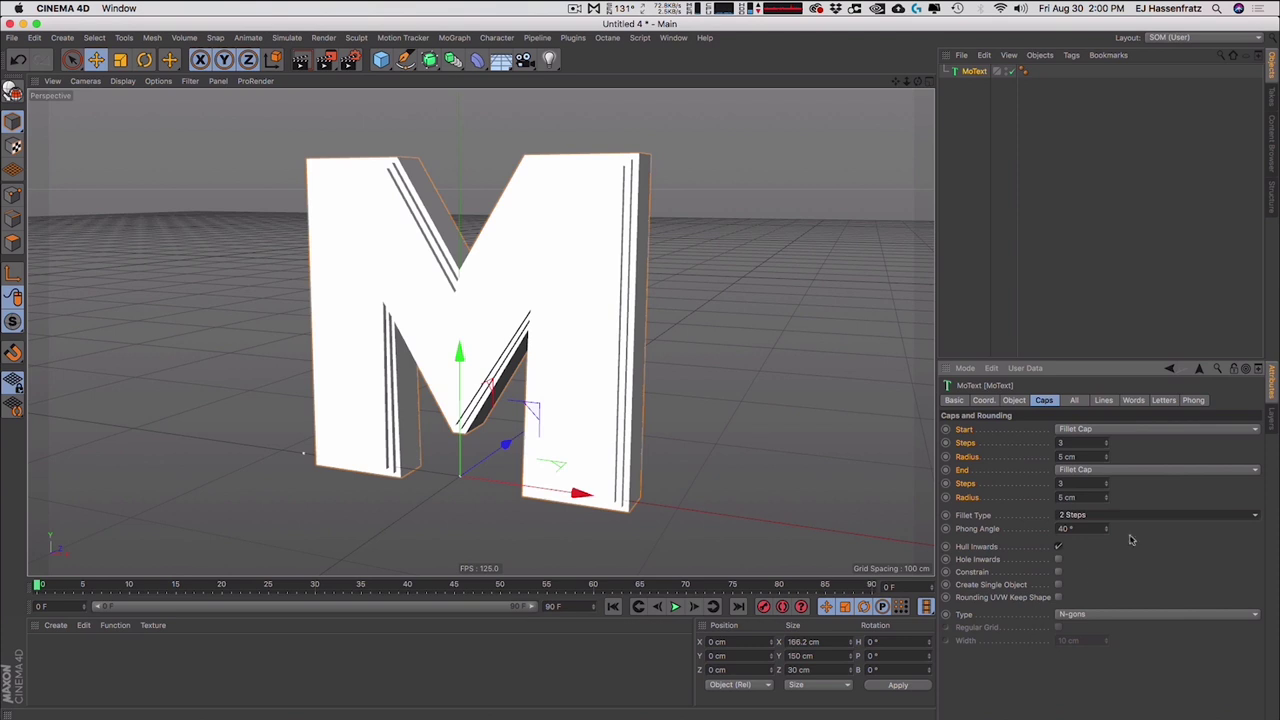
- In the older Cinema 4D version, set the MoText fillet type to Half Circle
{"action": "left_click", "coordinate": [1110, 516]}
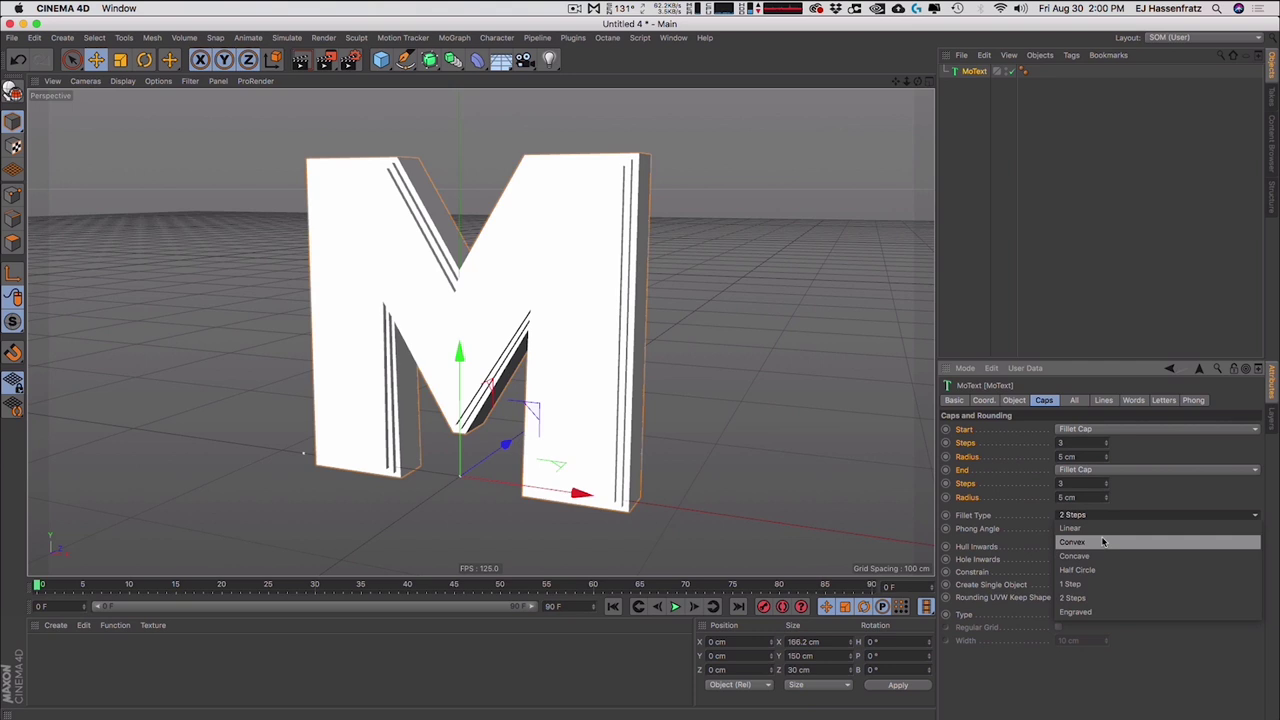
{"action": "left_click", "coordinate": [1080, 570]}
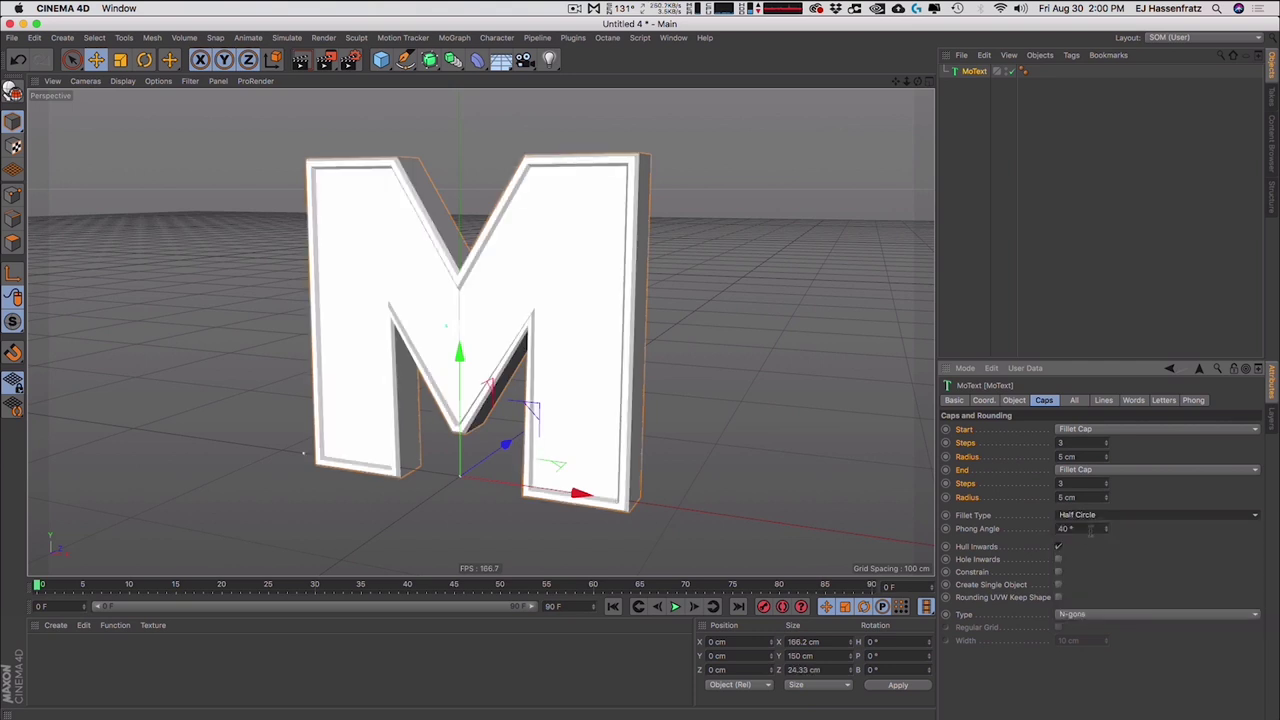
{"action": "left_click", "coordinate": [1103, 517]}
{"action": "left_click", "coordinate": [1117, 515]}
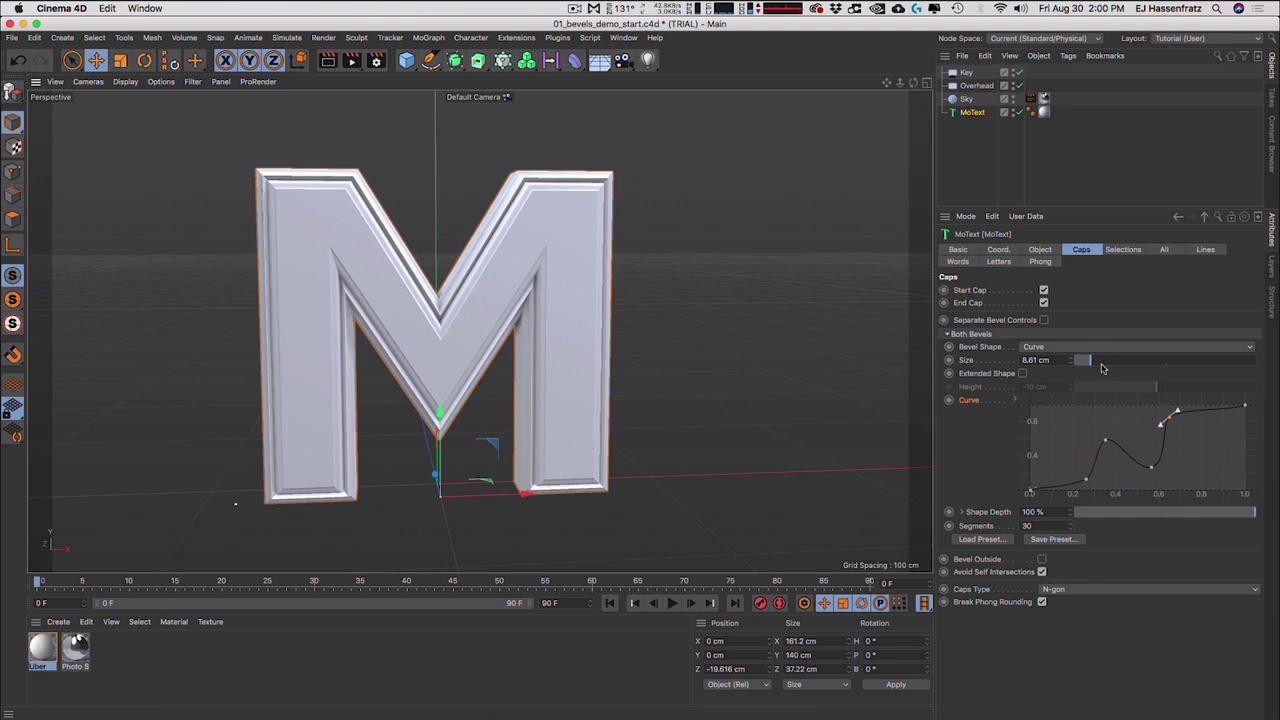
- Back in the newer Cinema 4D version, raise the bevel size to about 26.19 cm and disable Avoid Self Intersections
{"action": "left_click_drag", "start_coordinate": [1095, 368], "coordinate": [1124, 365]}
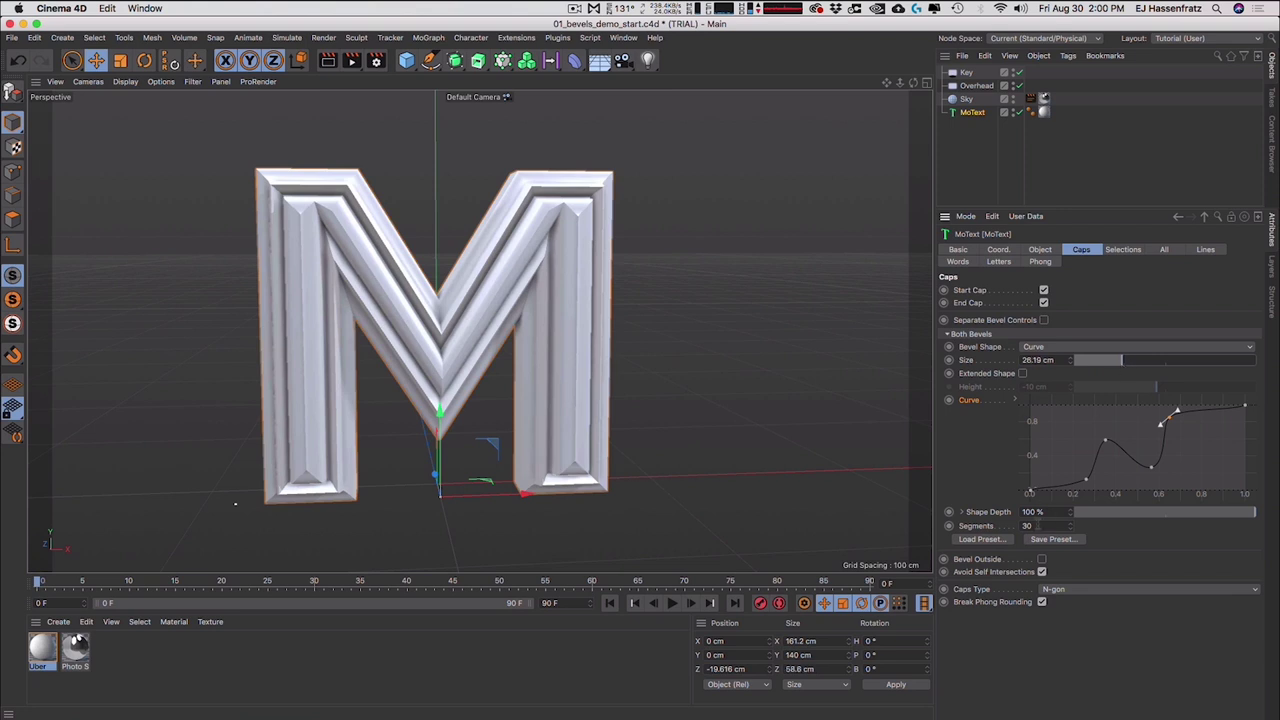
{"action": "left_click", "coordinate": [1041, 572]}
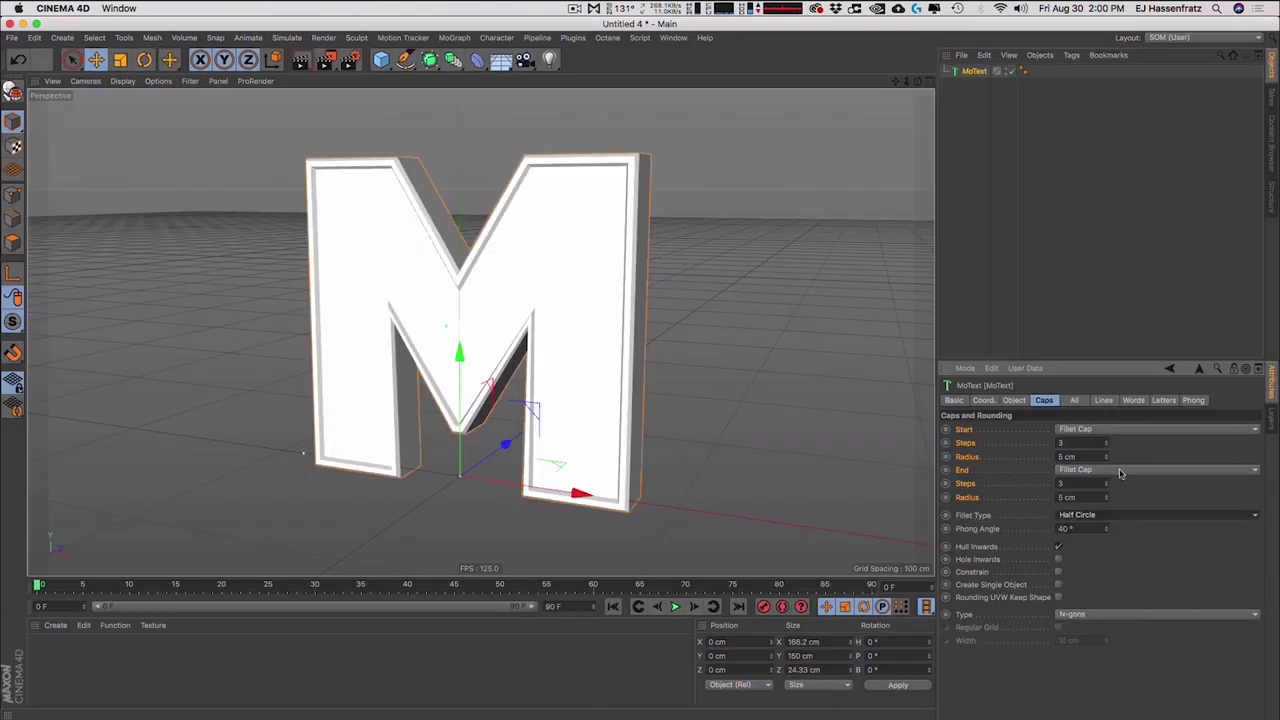
- In the older version, enable Constrain, raise the end fillet radius to about 31 cm and vary the start radius between 5 and 45 cm
{"action": "left_click_drag", "start_coordinate": [1109, 502], "coordinate": [1100, 484]}
{"action": "left_click", "coordinate": [1058, 572]}
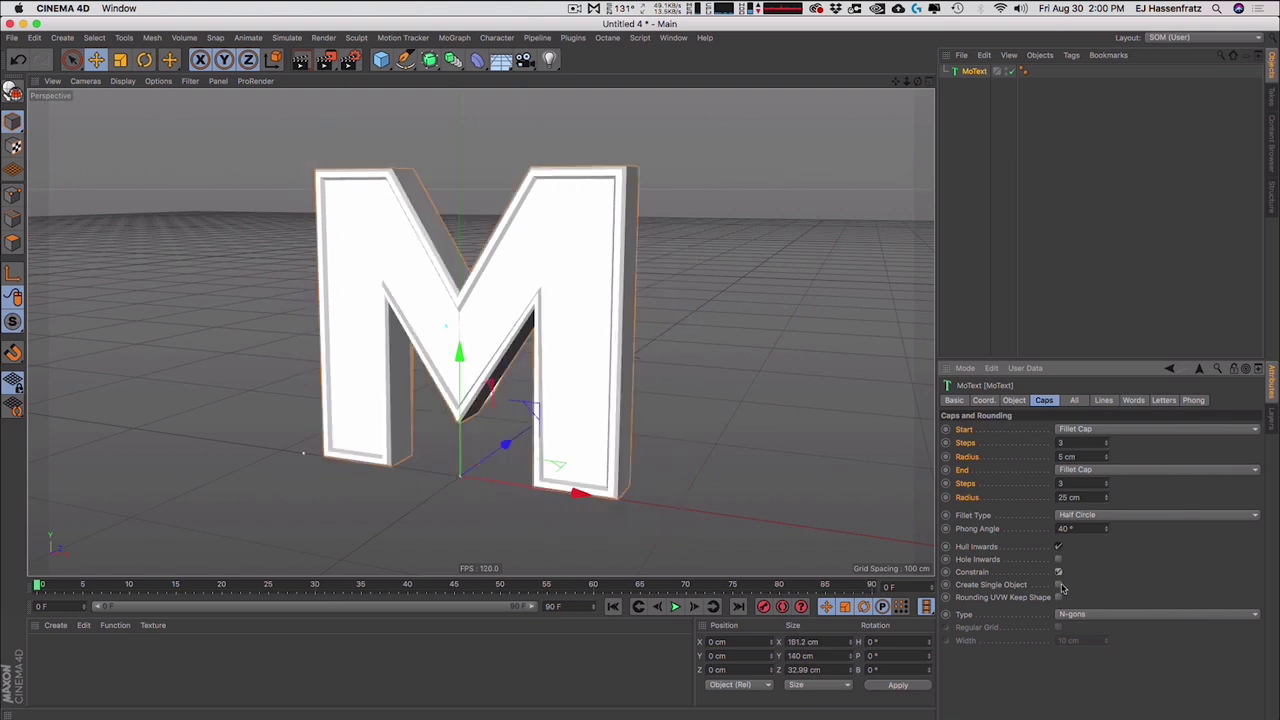
{"action": "left_click_drag", "start_coordinate": [1107, 458], "coordinate": [1104, 429]}
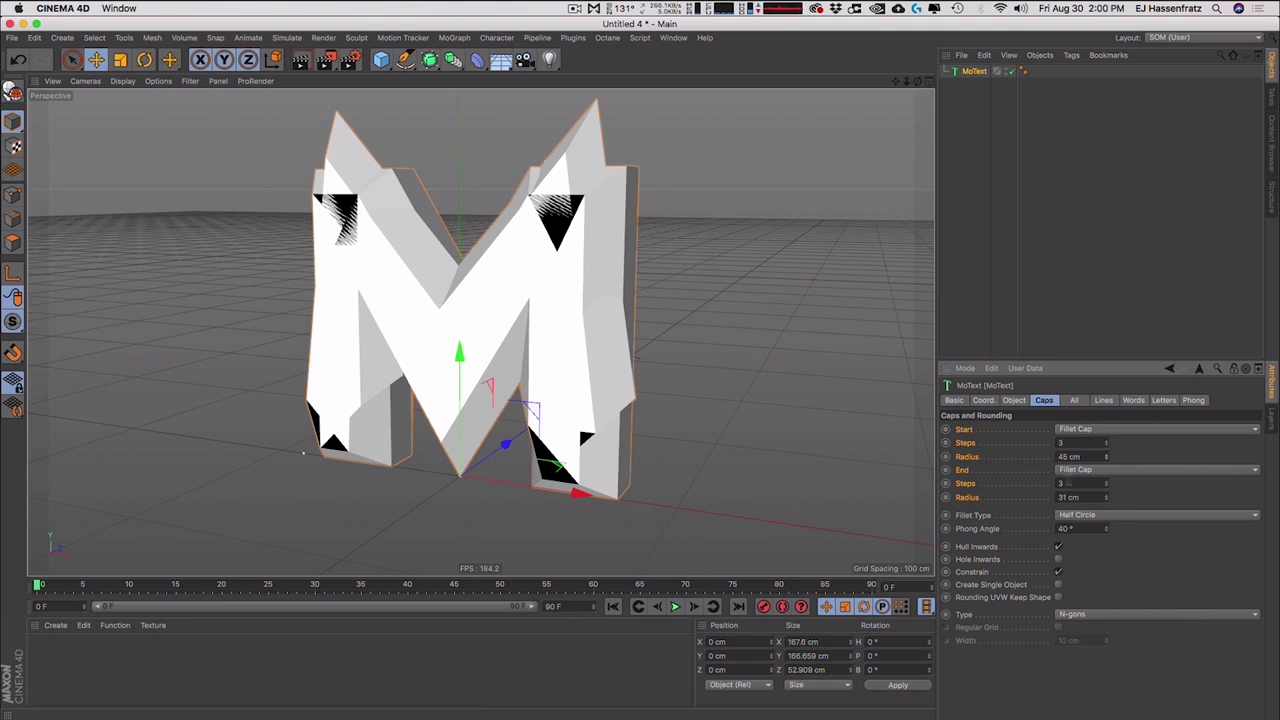
{"action": "left_click_drag", "start_coordinate": [1110, 457], "coordinate": [1106, 487]}
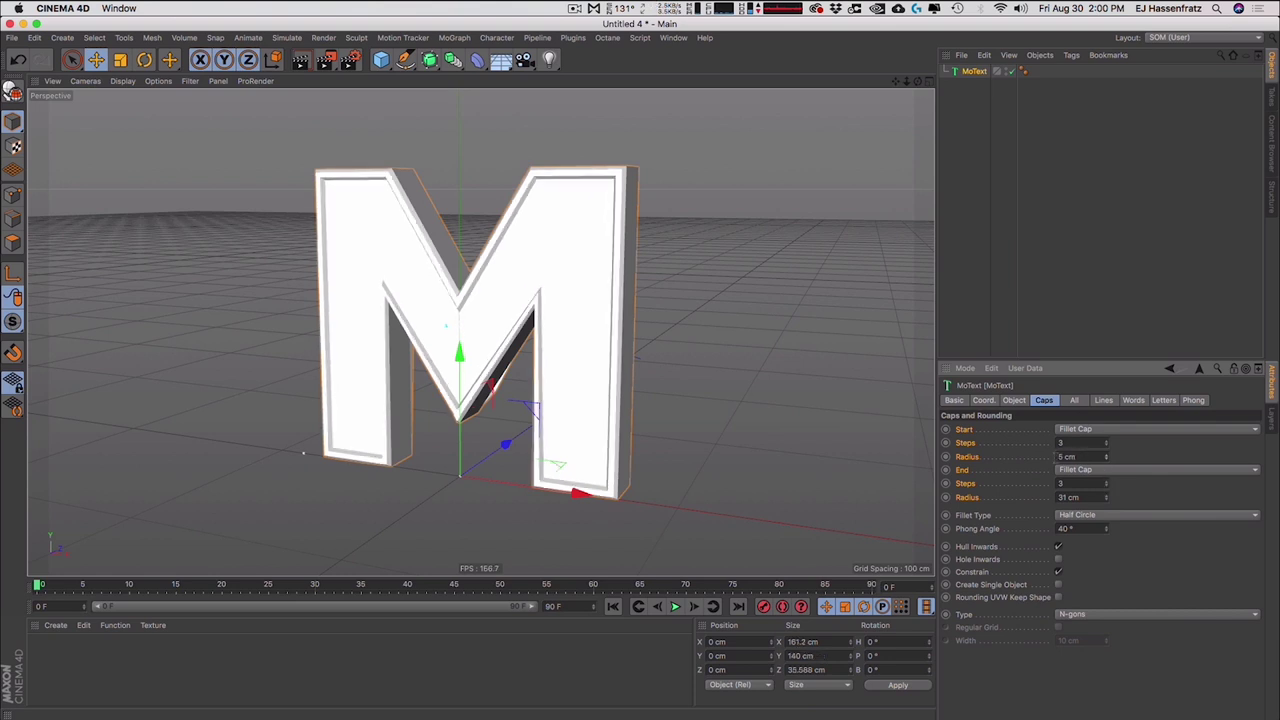
{"action": "left_click_drag", "start_coordinate": [1106, 457], "coordinate": [1107, 446]}
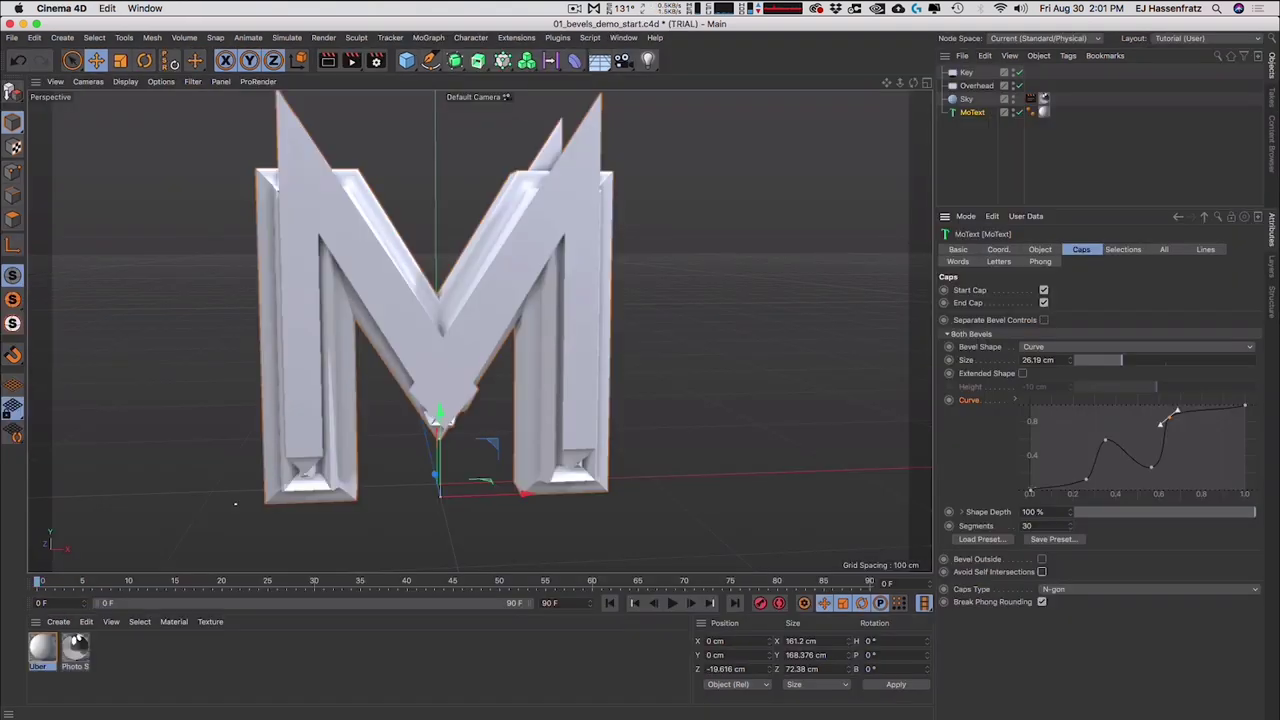
- Return to the newer version and enable Avoid Self Intersections for the MoText letter again
{"action": "left_click", "coordinate": [1041, 572]}
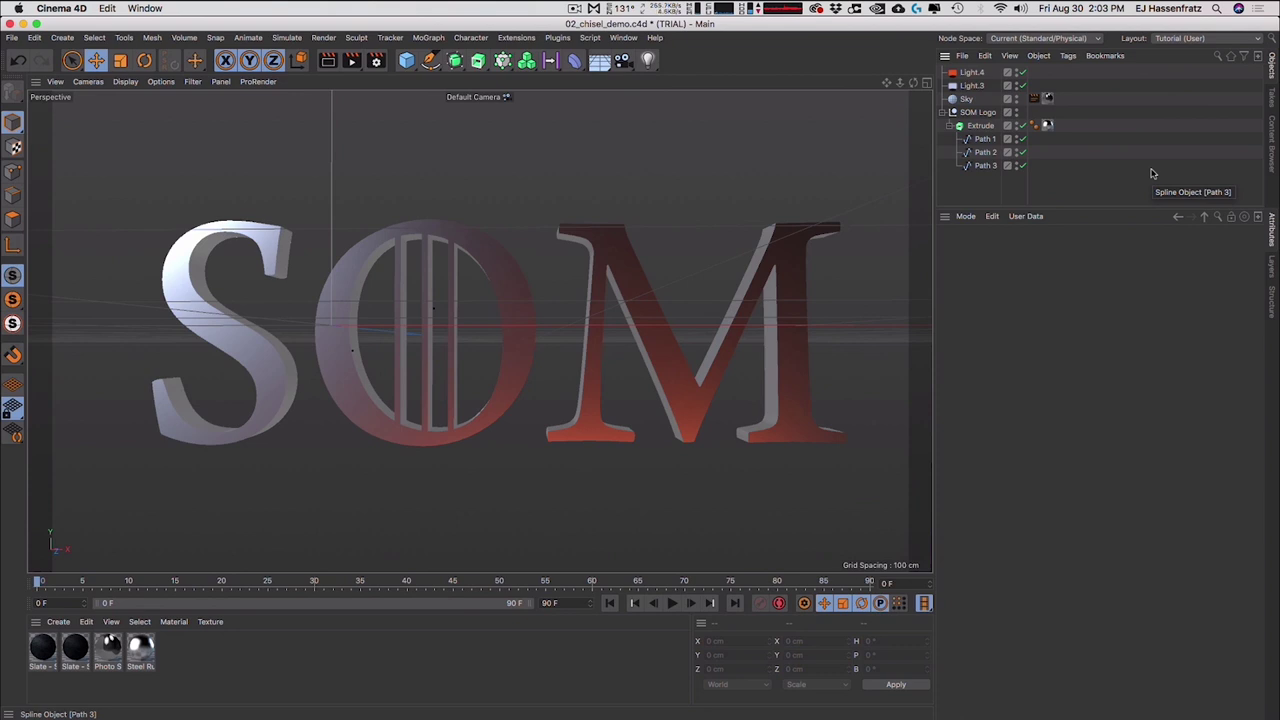
- Give the SOM logo's Extrude object a round bevel of about 32.78 cm with a shape depth of about -26 %
{"action": "left_click", "coordinate": [981, 126]}
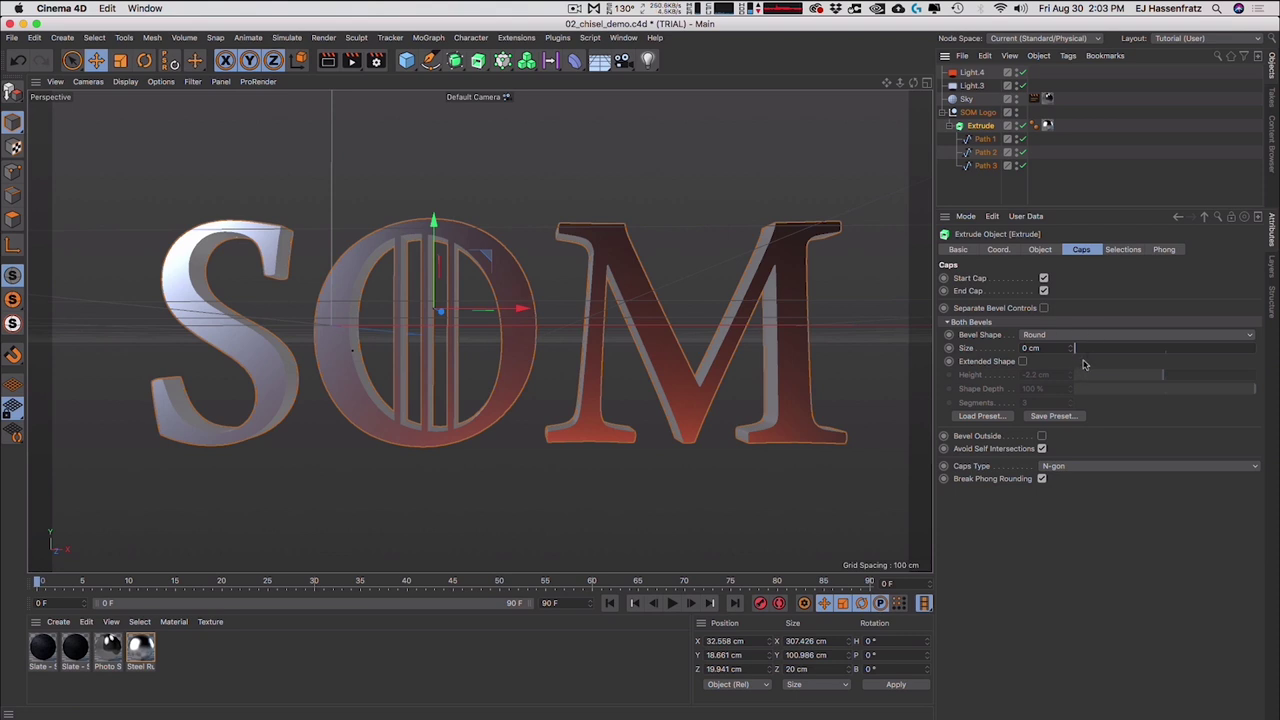
{"action": "left_click_drag", "start_coordinate": [1099, 349], "coordinate": [1133, 349]}
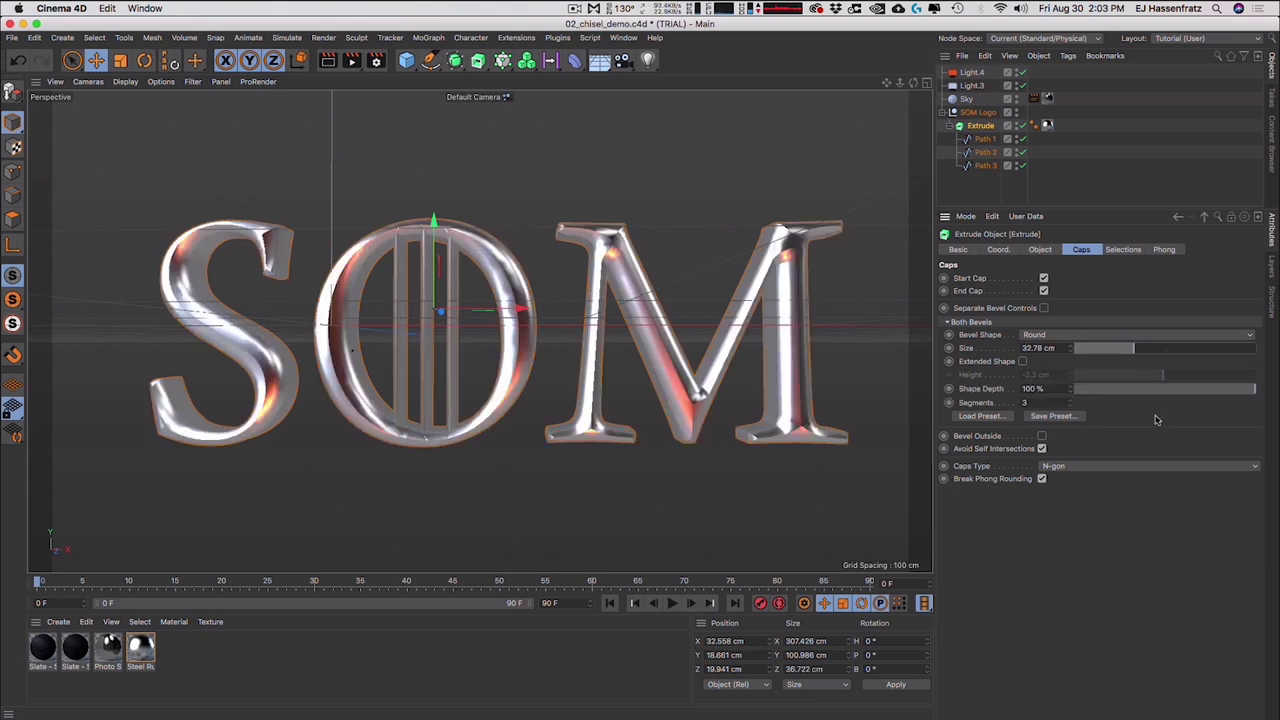
{"action": "left_click_drag", "start_coordinate": [1211, 392], "coordinate": [1141, 390]}
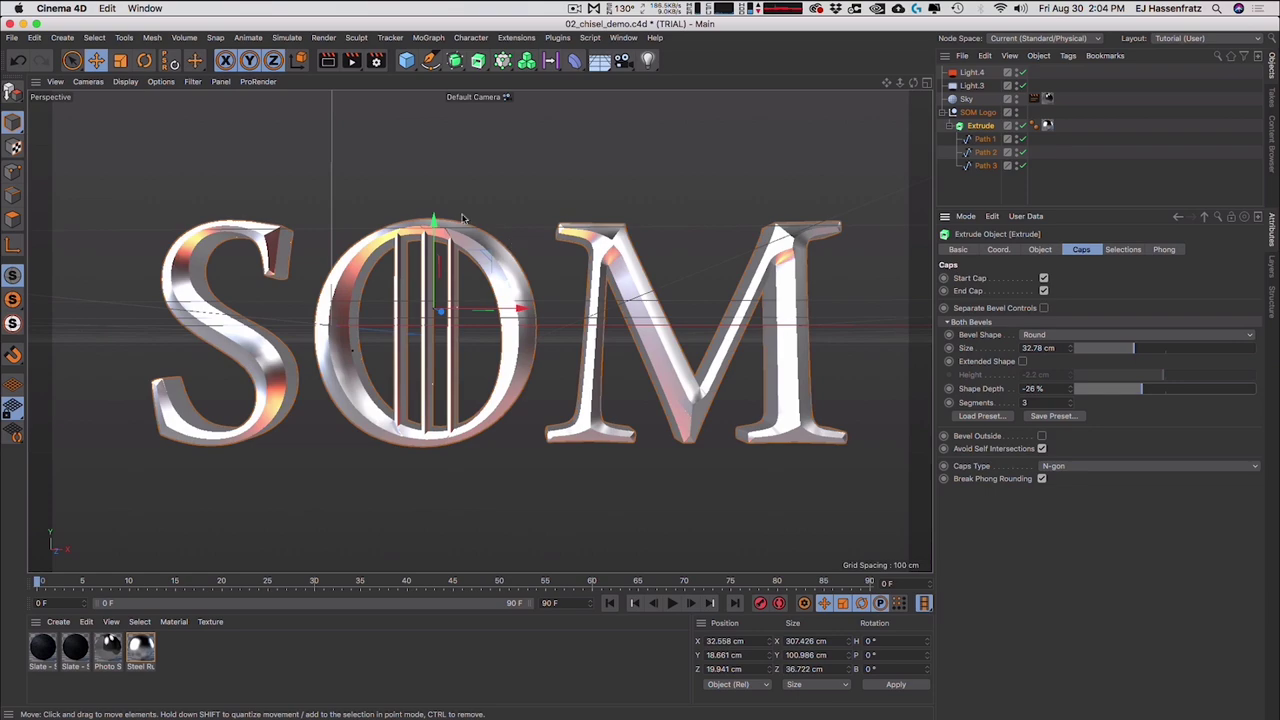
- Display the logo in Gouraud Shading (Lines) and examine the bevel segments on the letters up close
{"action": "left_click", "coordinate": [127, 81]}
{"action": "left_click", "coordinate": [150, 117]}
{"action": "right_click_drag", "start_coordinate": [464, 238], "coordinate": [543, 223], "text": "alt"}
{"action": "left_click_drag", "start_coordinate": [543, 223], "coordinate": [460, 268], "text": "alt"}
{"action": "right_click_drag", "start_coordinate": [460, 268], "coordinate": [514, 254], "text": "alt"}
{"action": "left_click_drag", "start_coordinate": [514, 254], "coordinate": [469, 170], "text": "alt"}
{"action": "left_click_drag", "start_coordinate": [732, 176], "coordinate": [524, 197], "text": "alt"}
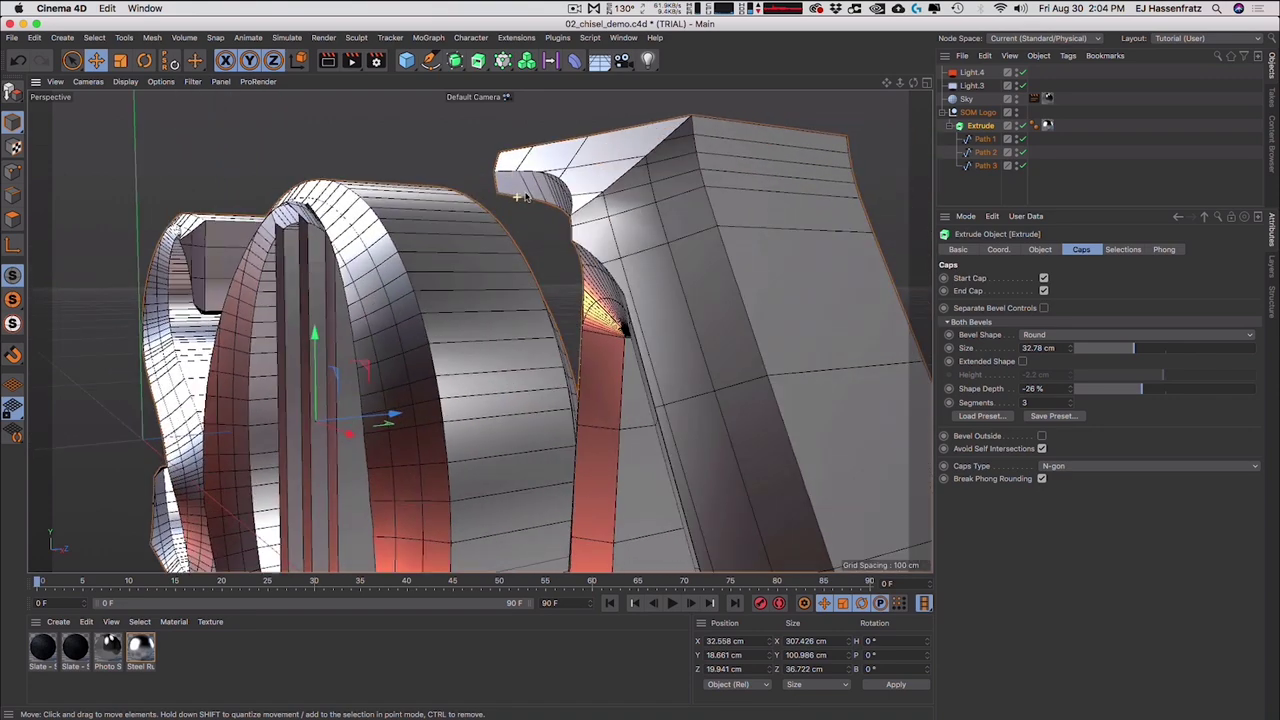
- Increase the logo bevel to 23 segments and raise its shape depth to about 13 %
{"action": "left_click_drag", "start_coordinate": [1136, 391], "coordinate": [1192, 400]}
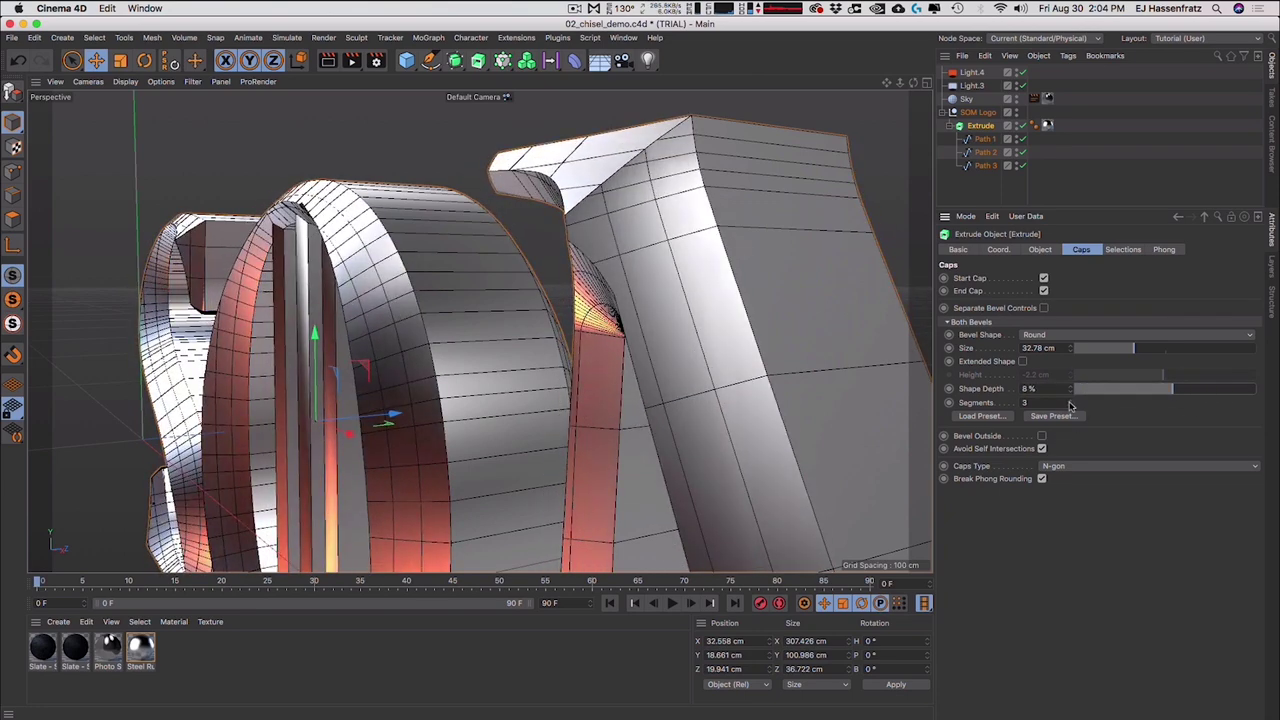
{"action": "left_click_drag", "start_coordinate": [1071, 404], "coordinate": [1071, 383]}
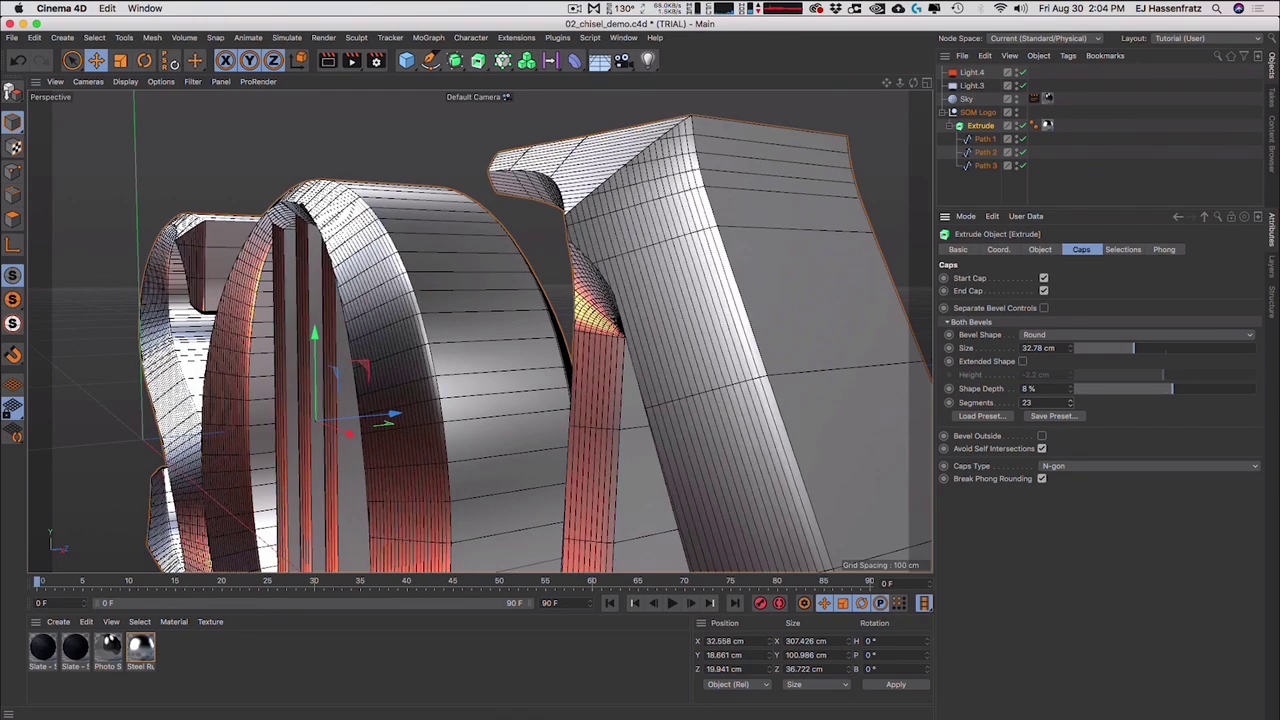
{"action": "left_click_drag", "start_coordinate": [557, 371], "coordinate": [686, 351], "text": "alt"}
{"action": "right_click_drag", "start_coordinate": [686, 351], "coordinate": [523, 280], "text": "alt"}
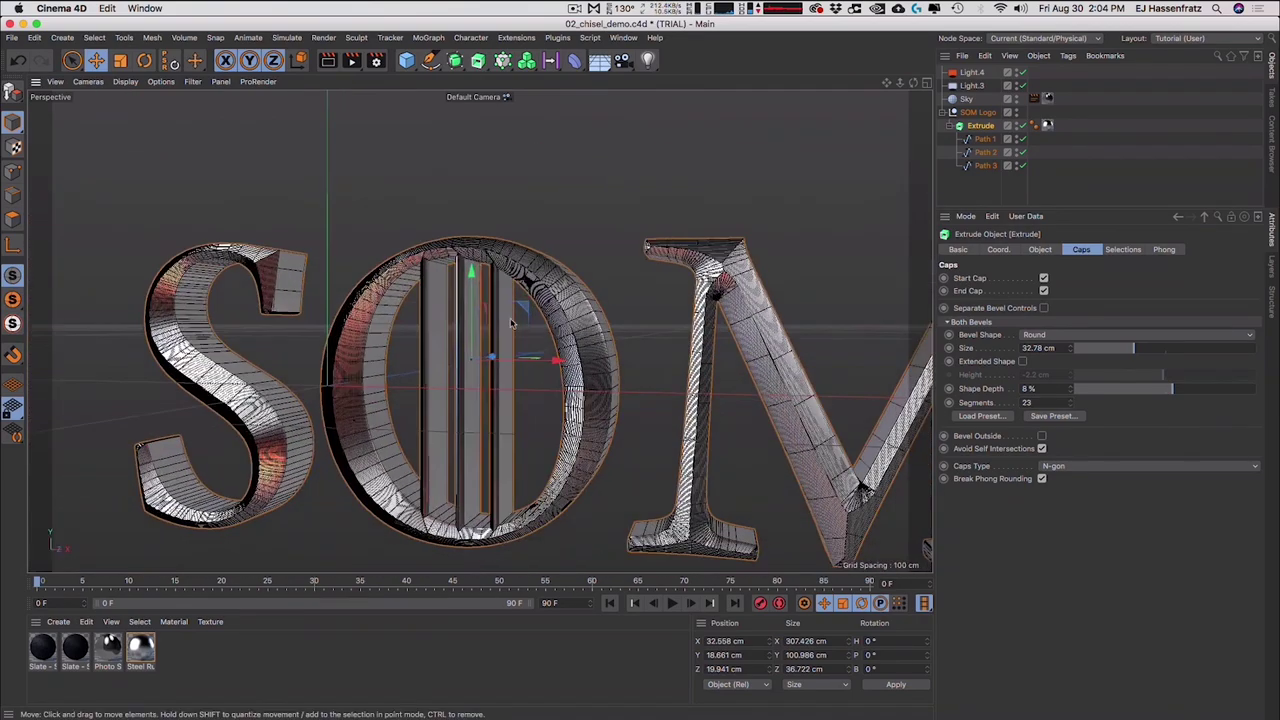
{"action": "left_click_drag", "start_coordinate": [480, 331], "coordinate": [507, 338], "text": "alt"}
{"action": "middle_click_drag", "start_coordinate": [507, 338], "coordinate": [462, 293], "text": "alt"}
{"action": "left_click_drag", "start_coordinate": [1178, 390], "coordinate": [1183, 390]}
- Switch the display to plain Gouraud Shading and reduce the logo's bevel size to about 20.7 cm
{"action": "left_click", "coordinate": [125, 82]}
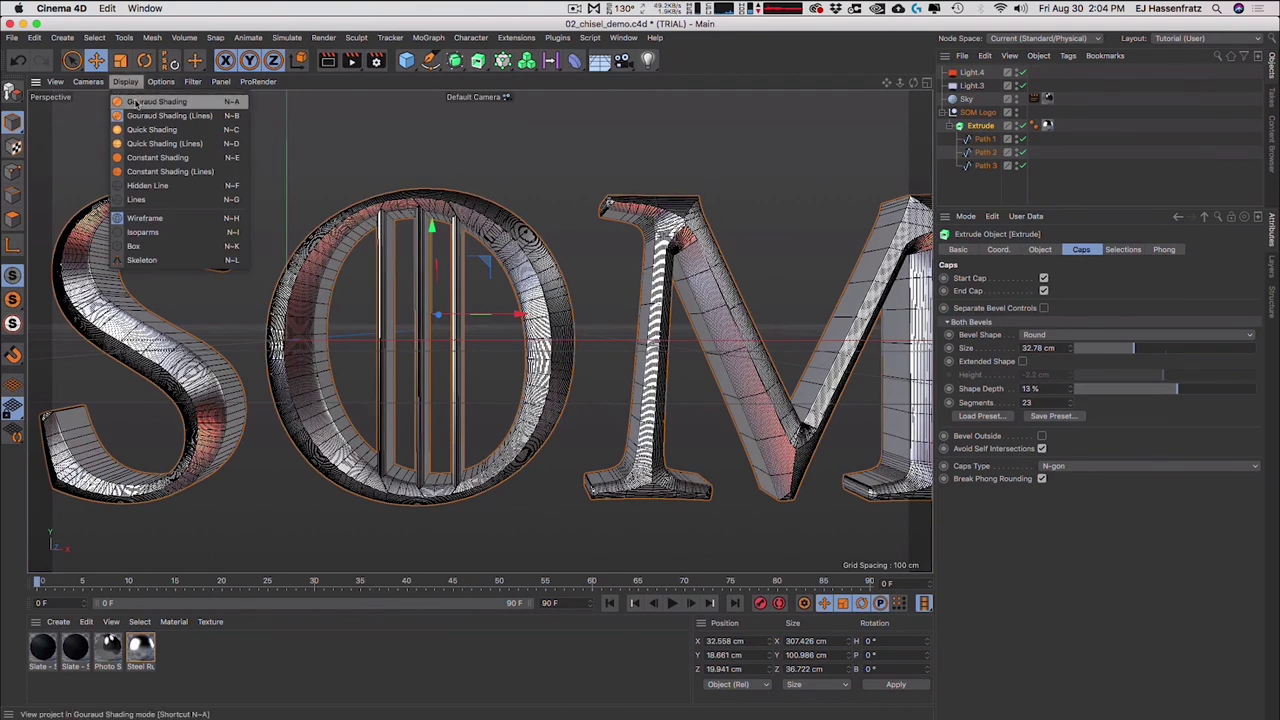
{"action": "left_click", "coordinate": [136, 102]}
{"action": "mouse_move", "coordinate": [529, 324]}
{"action": "left_mouse_down", "text": "alt"}
{"action": "mouse_move", "coordinate": [506, 321]}
{"action": "mouse_move", "coordinate": [600, 311]}
{"action": "left_mouse_up", "text": "alt"}
{"action": "right_click_drag", "start_coordinate": [600, 311], "coordinate": [560, 322], "text": "alt"}
{"action": "left_click_drag", "start_coordinate": [1140, 347], "coordinate": [1112, 347]}
{"action": "left_click_drag", "start_coordinate": [660, 352], "coordinate": [603, 245], "text": "alt"}
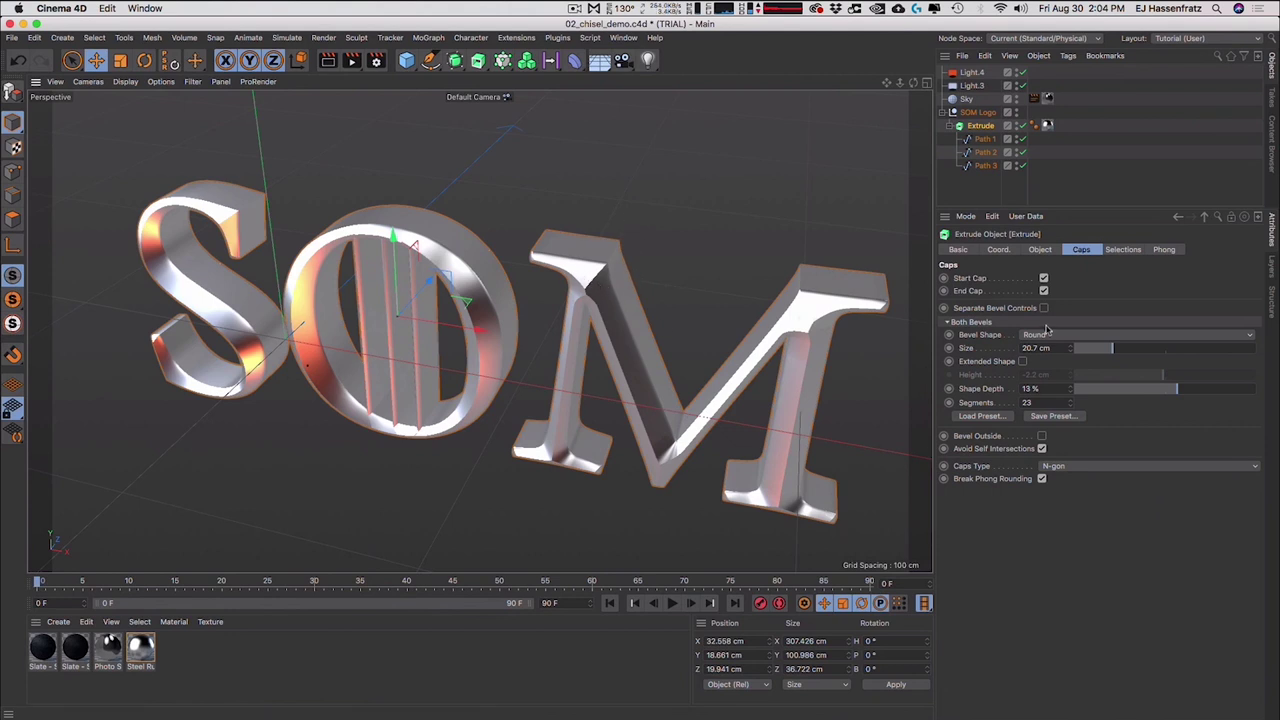
- Try extruding the logo to a Z movement of about -486 cm, and flatten it by setting the Z movement to 0 cm
{"action": "left_click", "coordinate": [1035, 249]}
{"action": "left_click_drag", "start_coordinate": [1193, 283], "coordinate": [1155, 359]}
{"action": "double_click", "coordinate": [1180, 279]}
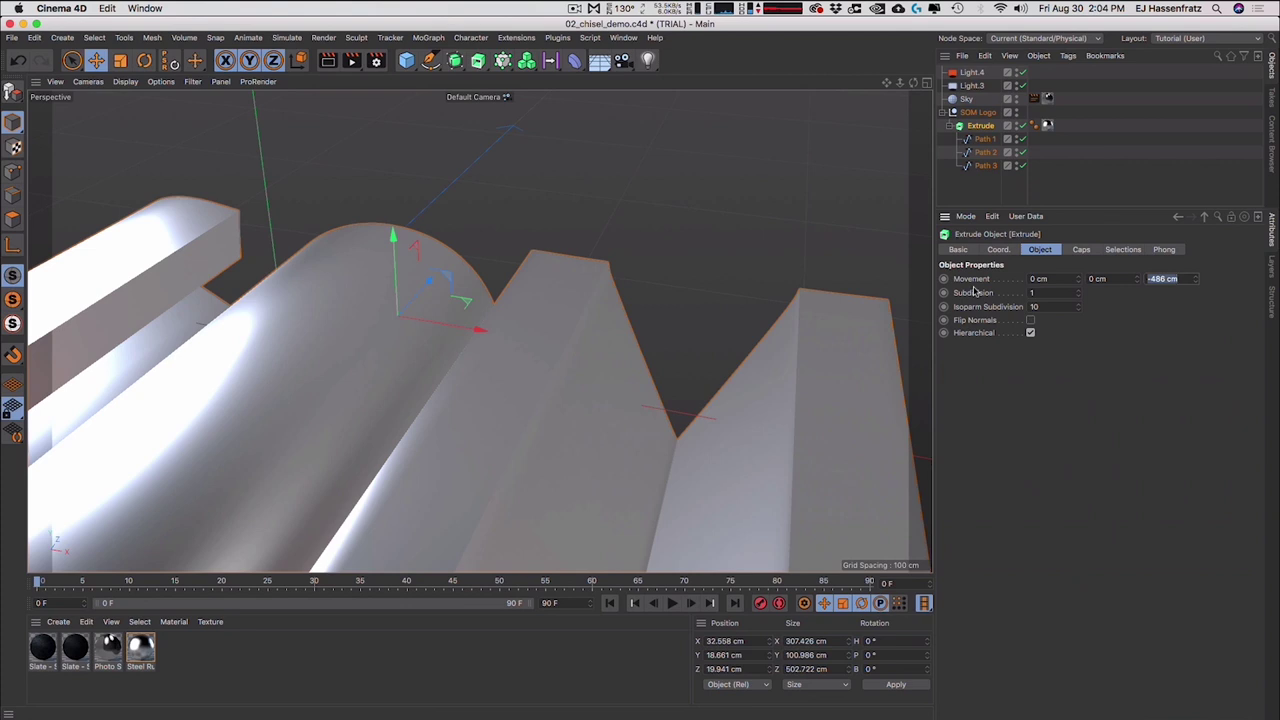
{"action": "type", "text": "0"}
{"action": "key", "text": "Return"}
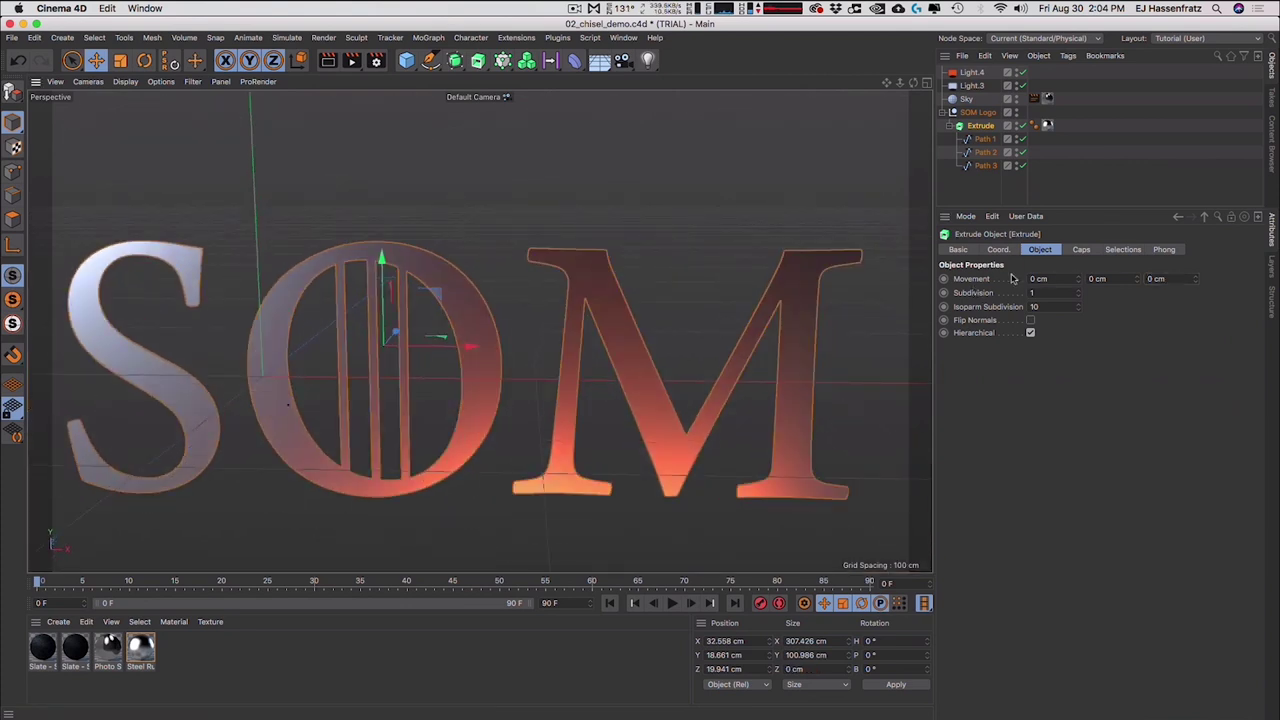
{"action": "left_click_drag", "start_coordinate": [500, 300], "coordinate": [406, 322], "text": "alt"}
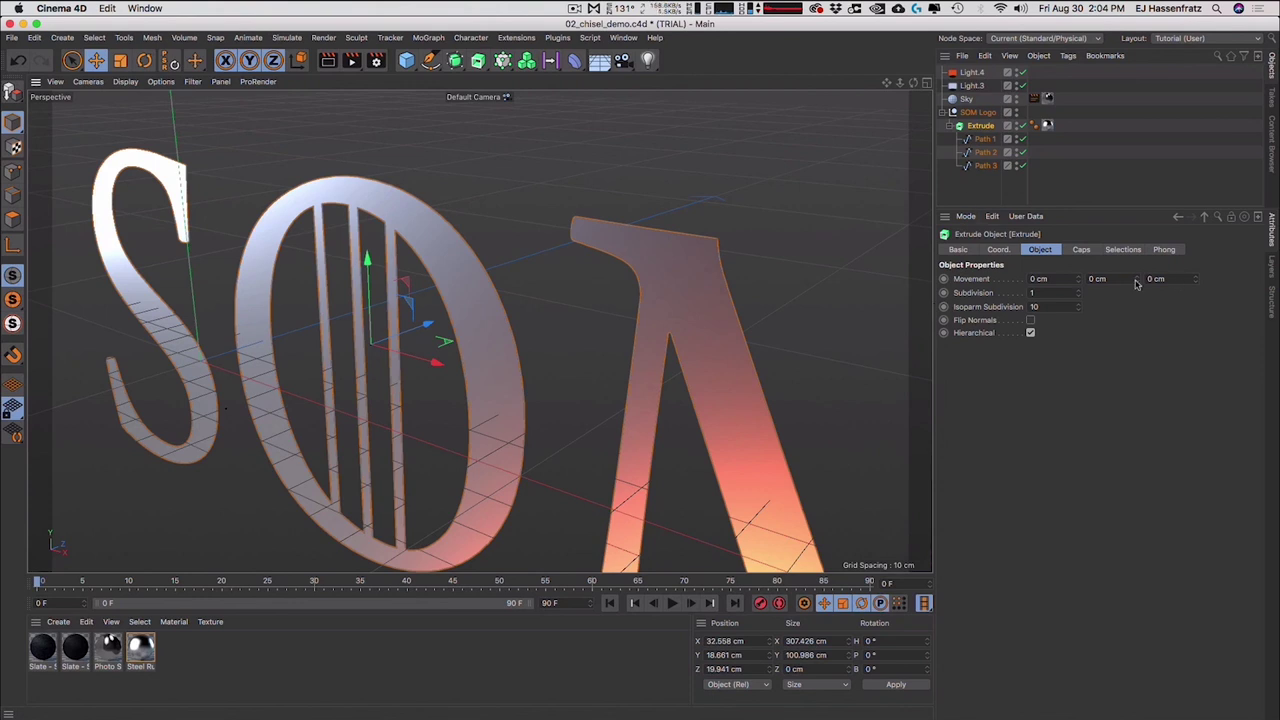
- Set the logo's extrusion Z movement to 0.001 cm and inspect the chiseled letters from several angles
{"action": "left_click_drag", "start_coordinate": [1192, 281], "coordinate": [1192, 298]}
{"action": "key", "text": "BackSpace"}
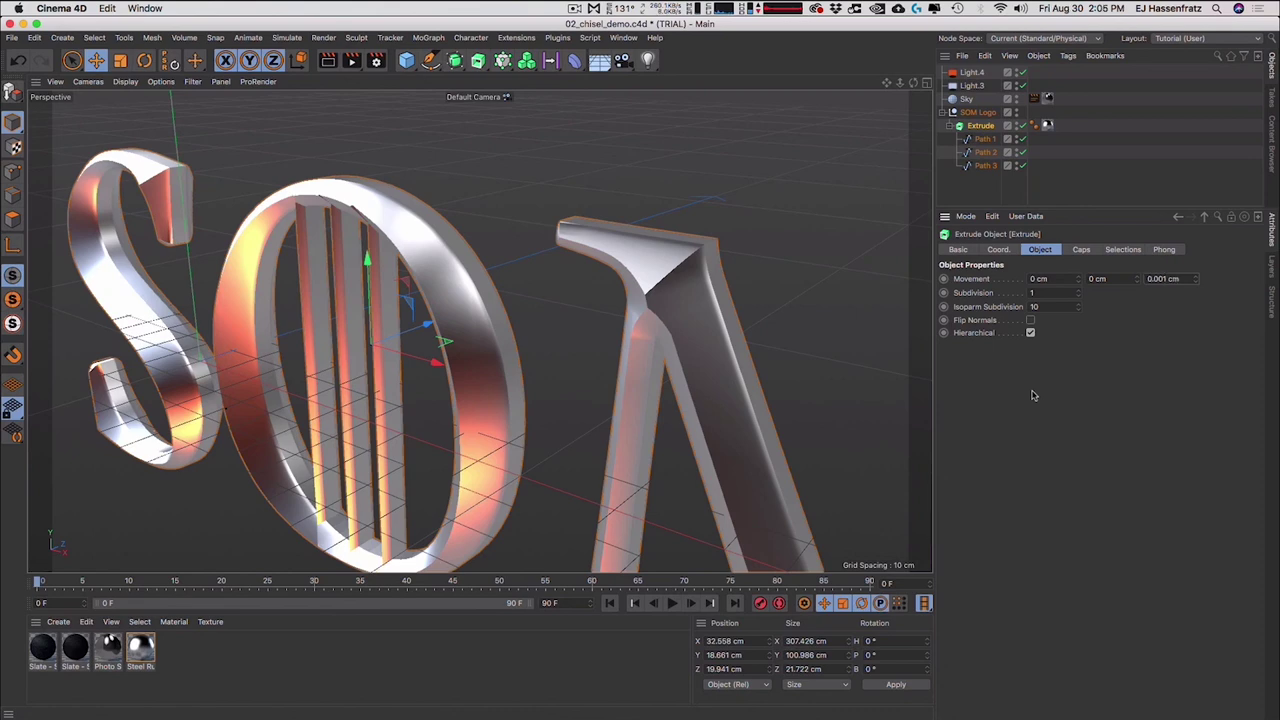
{"action": "left_click_drag", "start_coordinate": [336, 200], "coordinate": [623, 202], "text": "alt"}
{"action": "left_click_drag", "start_coordinate": [715, 210], "coordinate": [500, 243], "text": "alt"}
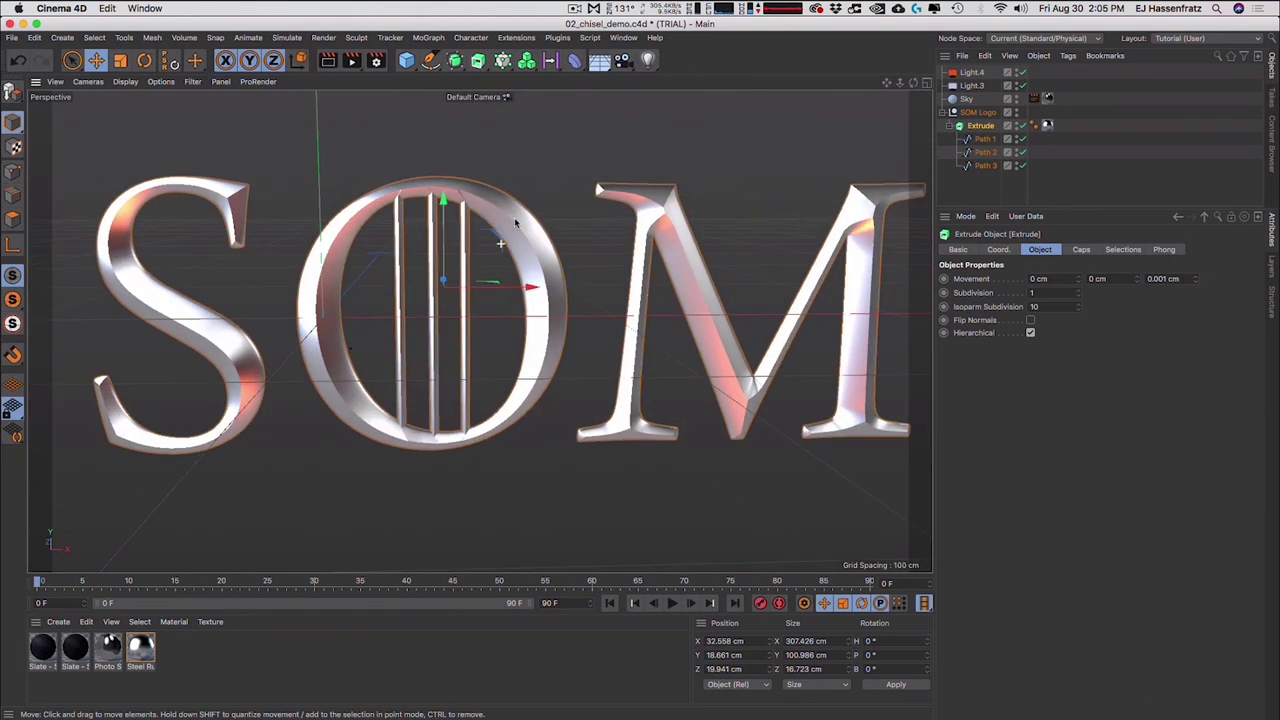
- Reduce the logo's bevel size to about 2 cm and raise its shape depth to about 27 %
{"action": "left_click", "coordinate": [1081, 250]}
{"action": "mouse_move", "coordinate": [1076, 350]}
{"action": "left_mouse_down"}
{"action": "mouse_move", "coordinate": [1126, 353]}
{"action": "mouse_move", "coordinate": [1077, 356]}
{"action": "mouse_move", "coordinate": [1092, 362]}
{"action": "left_mouse_up"}
{"action": "left_click_drag", "start_coordinate": [1172, 388], "coordinate": [1192, 390]}
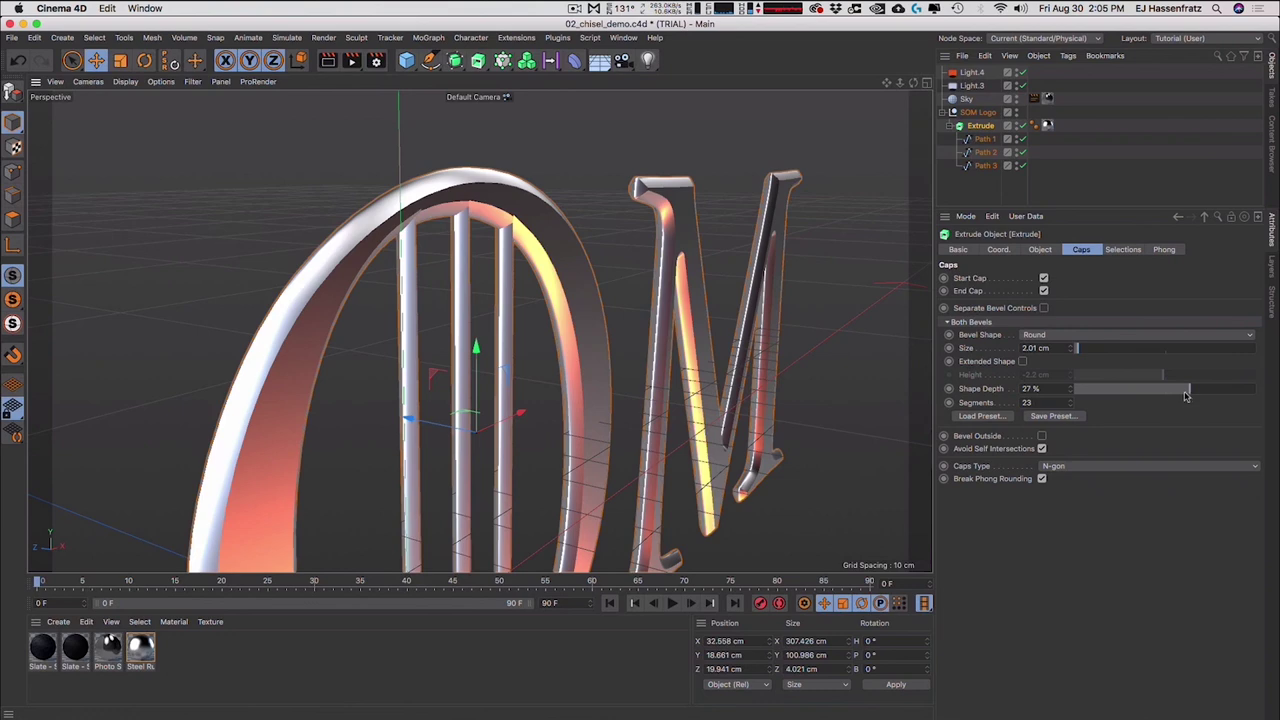
{"action": "right_click_drag", "start_coordinate": [645, 200], "coordinate": [714, 209], "text": "alt"}
{"action": "middle_click_drag", "start_coordinate": [714, 209], "coordinate": [594, 220], "text": "alt"}
{"action": "left_click_drag", "start_coordinate": [594, 220], "coordinate": [550, 240], "text": "alt"}
- Lower the logo's bevel shape depth and set it to exactly 0 %
{"action": "left_click_drag", "start_coordinate": [1183, 395], "coordinate": [1162, 392]}
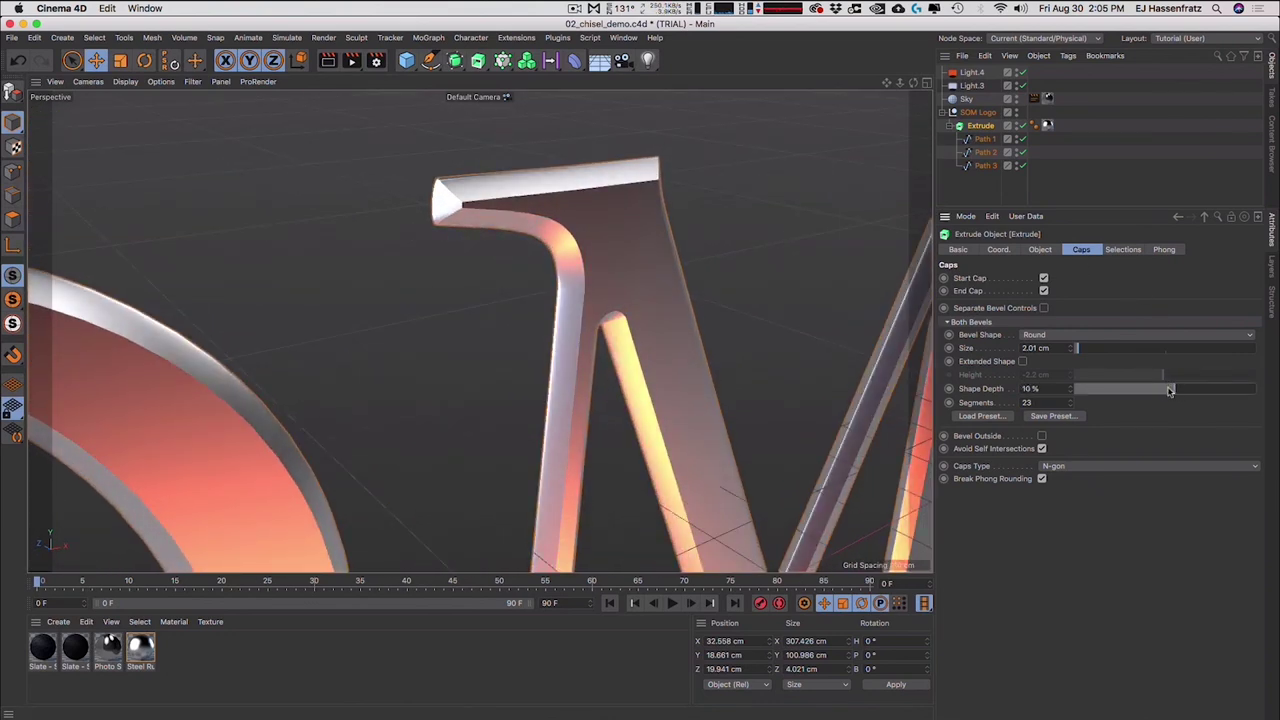
{"action": "double_click", "coordinate": [1029, 389]}
{"action": "type", "text": "0"}
{"action": "key", "text": "Return"}
- Switch the logo's bevel shape to Curve with a size of about 3.85 cm and a shape depth of 100 %
{"action": "left_click", "coordinate": [1088, 340]}
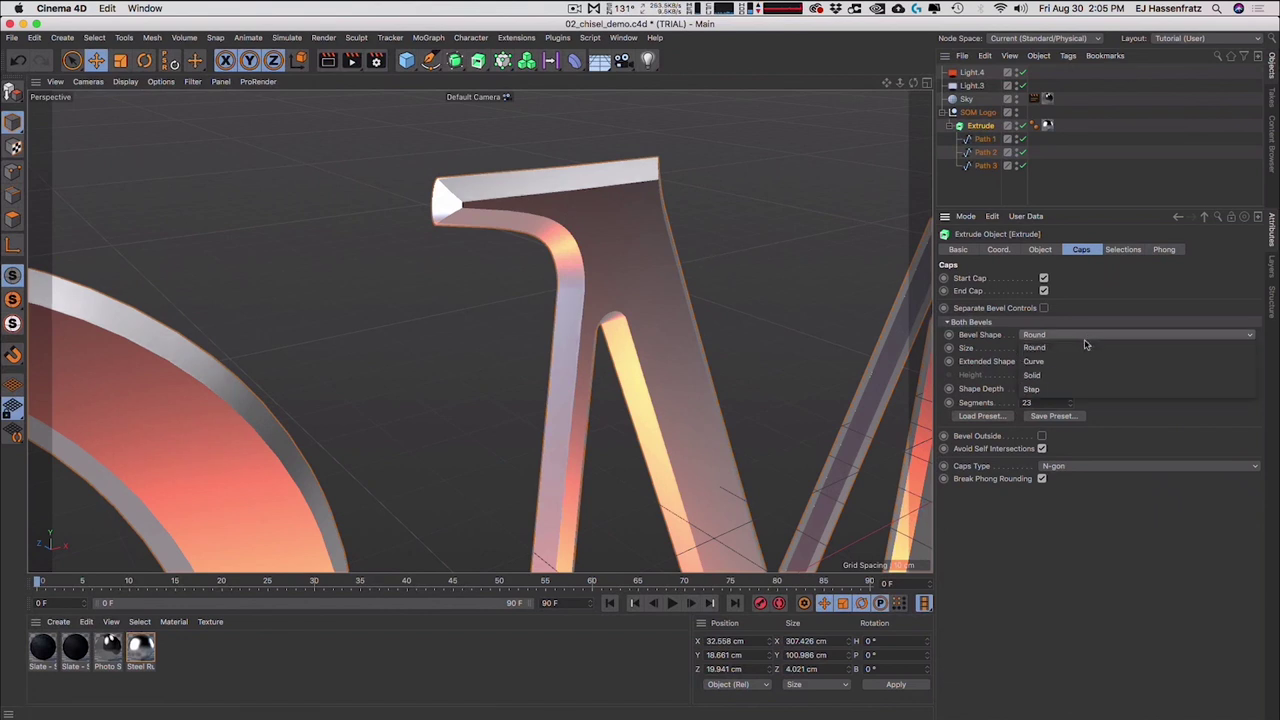
{"action": "left_click", "coordinate": [1086, 377]}
{"action": "right_click_drag", "start_coordinate": [640, 314], "coordinate": [554, 266], "text": "alt"}
{"action": "left_click_drag", "start_coordinate": [554, 266], "coordinate": [590, 282], "text": "alt"}
{"action": "mouse_move", "coordinate": [1086, 348]}
{"action": "left_mouse_down"}
{"action": "mouse_move", "coordinate": [1110, 347]}
{"action": "mouse_move", "coordinate": [1092, 348]}
{"action": "left_mouse_up"}
{"action": "left_click_drag", "start_coordinate": [1174, 504], "coordinate": [1277, 500]}
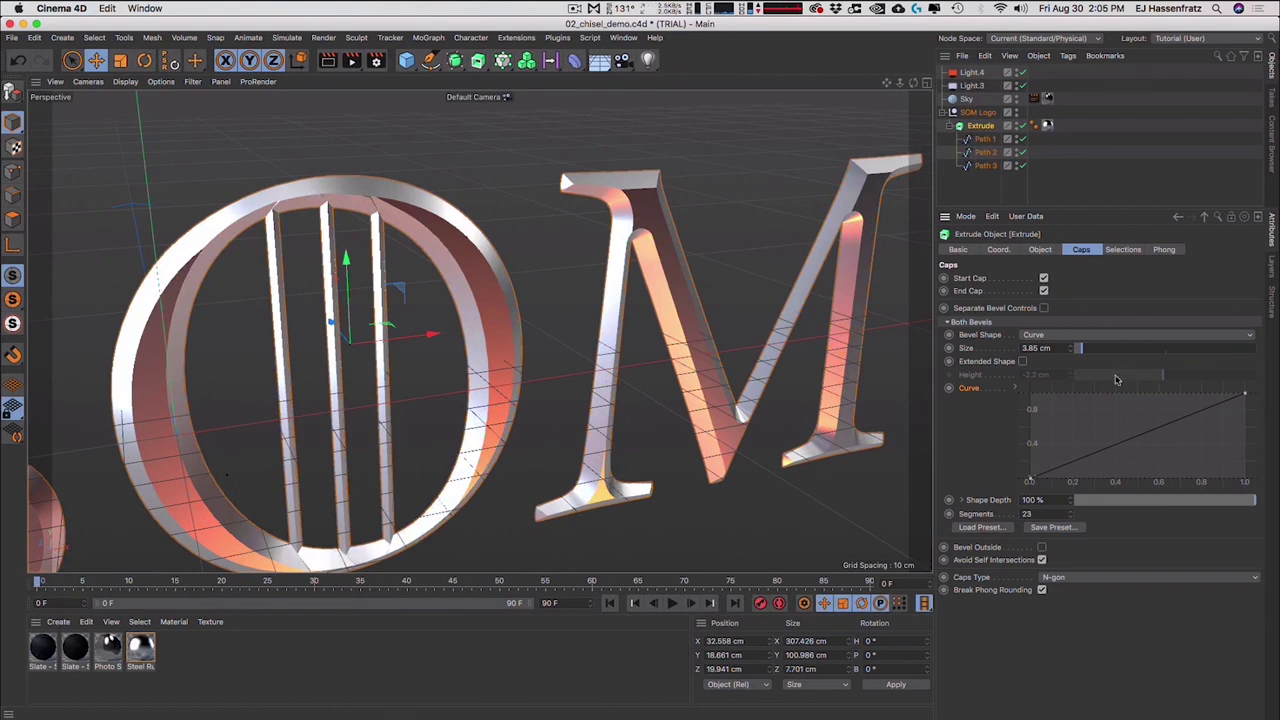
- Increase the logo's bevel size to about 14.1 cm and bend the bevel curve downward with a point near its middle
{"action": "left_click_drag", "start_coordinate": [1083, 348], "coordinate": [1100, 348]}
{"action": "left_click_drag", "start_coordinate": [634, 319], "coordinate": [571, 297], "text": "alt"}
{"action": "right_click_drag", "start_coordinate": [571, 297], "coordinate": [551, 303], "text": "alt"}
{"action": "left_click_drag", "start_coordinate": [551, 303], "coordinate": [571, 329], "text": "alt"}
{"action": "middle_click_drag", "start_coordinate": [641, 390], "coordinate": [628, 370], "text": "alt"}
{"action": "left_click_drag", "start_coordinate": [1143, 438], "coordinate": [1048, 476], "text": "ctrl"}
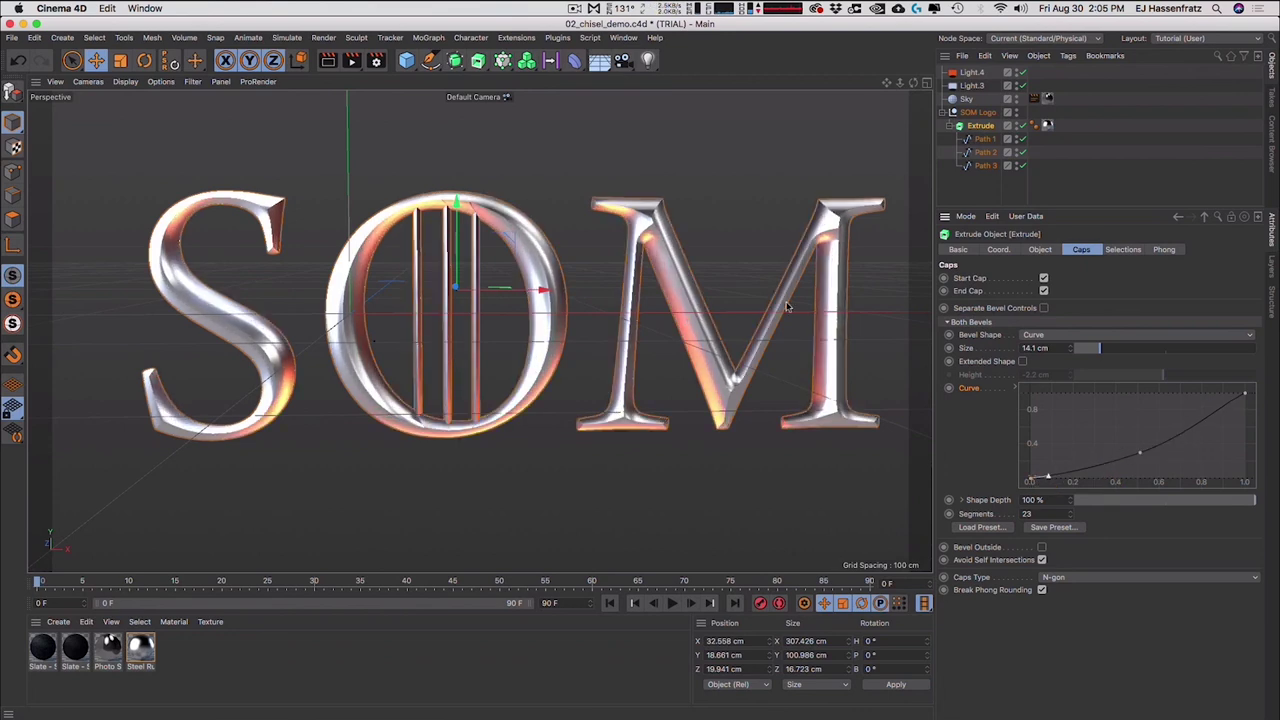
{"action": "scroll", "coordinate": [698, 220], "scroll_direction": "up", "scroll_amount": 3}
{"action": "left_click_drag", "start_coordinate": [698, 220], "coordinate": [716, 264], "text": "alt"}
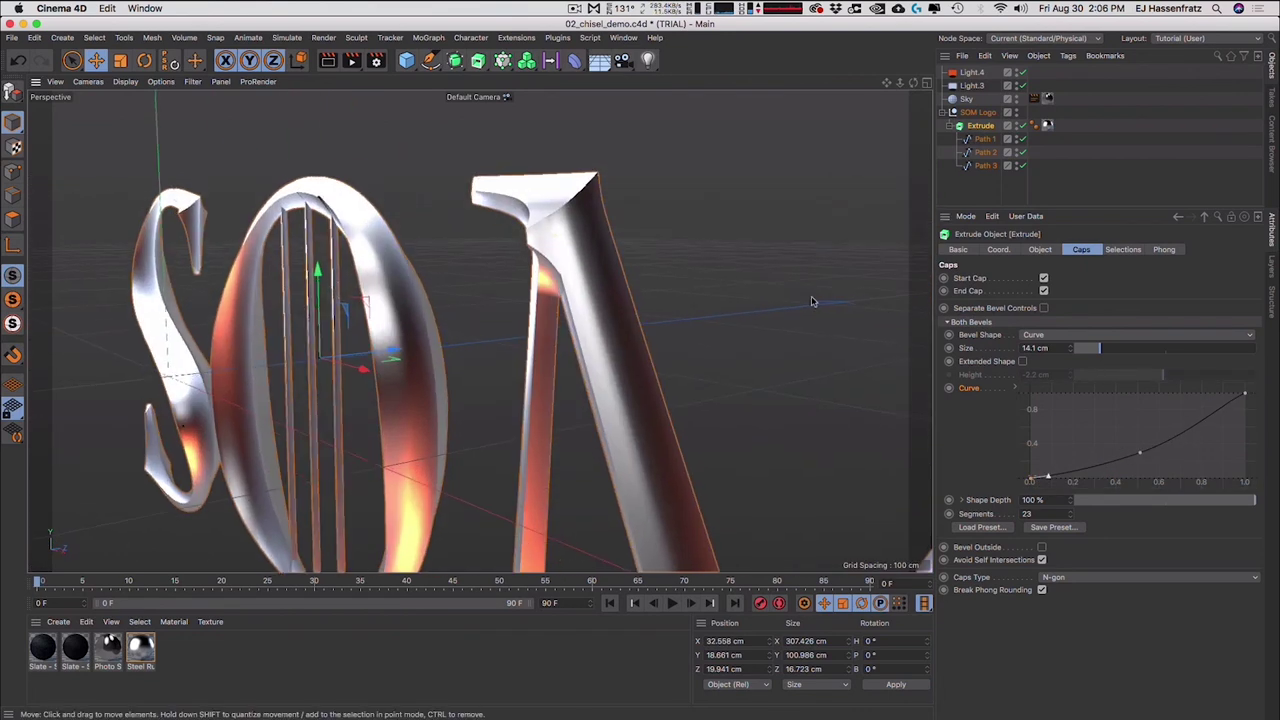
- Add a bump near the start of the logo's bevel curve and another point in its upper part
{"action": "left_click_drag", "start_coordinate": [1093, 466], "coordinate": [1089, 456], "text": "ctrl"}
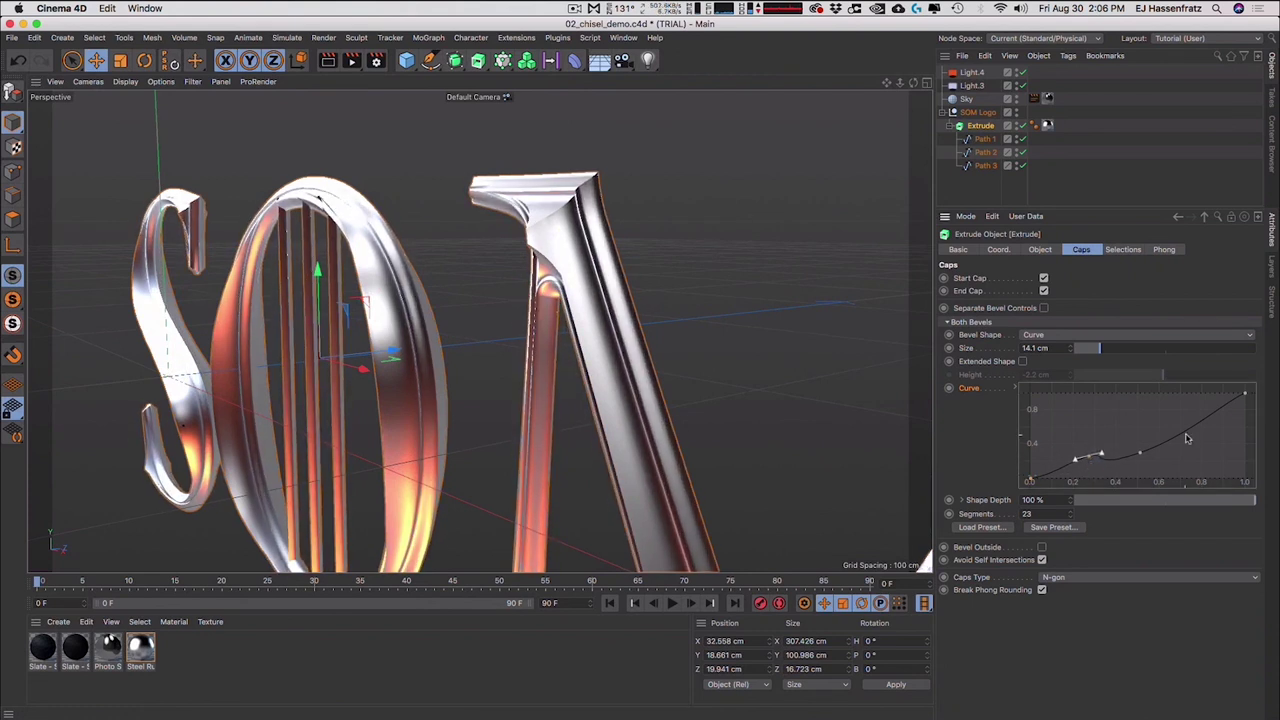
{"action": "left_click_drag", "start_coordinate": [1187, 430], "coordinate": [1185, 424], "text": "ctrl"}
{"action": "left_click", "coordinate": [1140, 453]}
{"action": "mouse_move", "coordinate": [1104, 465]}
{"action": "left_mouse_down"}
{"action": "mouse_move", "coordinate": [1114, 461]}
{"action": "mouse_move", "coordinate": [1088, 466]}
{"action": "left_mouse_up"}
{"action": "left_click_drag", "start_coordinate": [530, 286], "coordinate": [620, 292], "text": "alt"}
{"action": "right_click_drag", "start_coordinate": [620, 292], "coordinate": [462, 262], "text": "alt"}
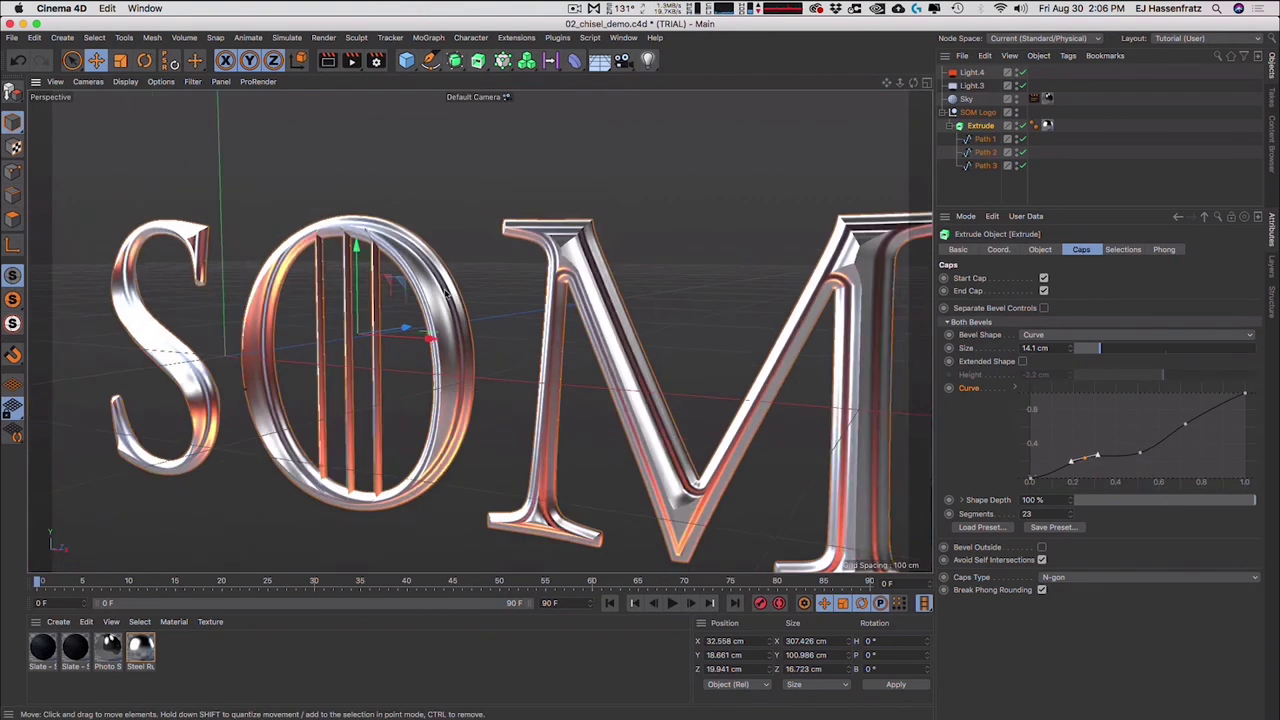
- Inspect the logo's new bevel profile and shift the upper curve point slightly toward the curve's end
{"action": "middle_click_drag", "start_coordinate": [462, 262], "coordinate": [483, 233], "text": "alt"}
{"action": "left_click_drag", "start_coordinate": [457, 231], "coordinate": [474, 262], "text": "alt"}
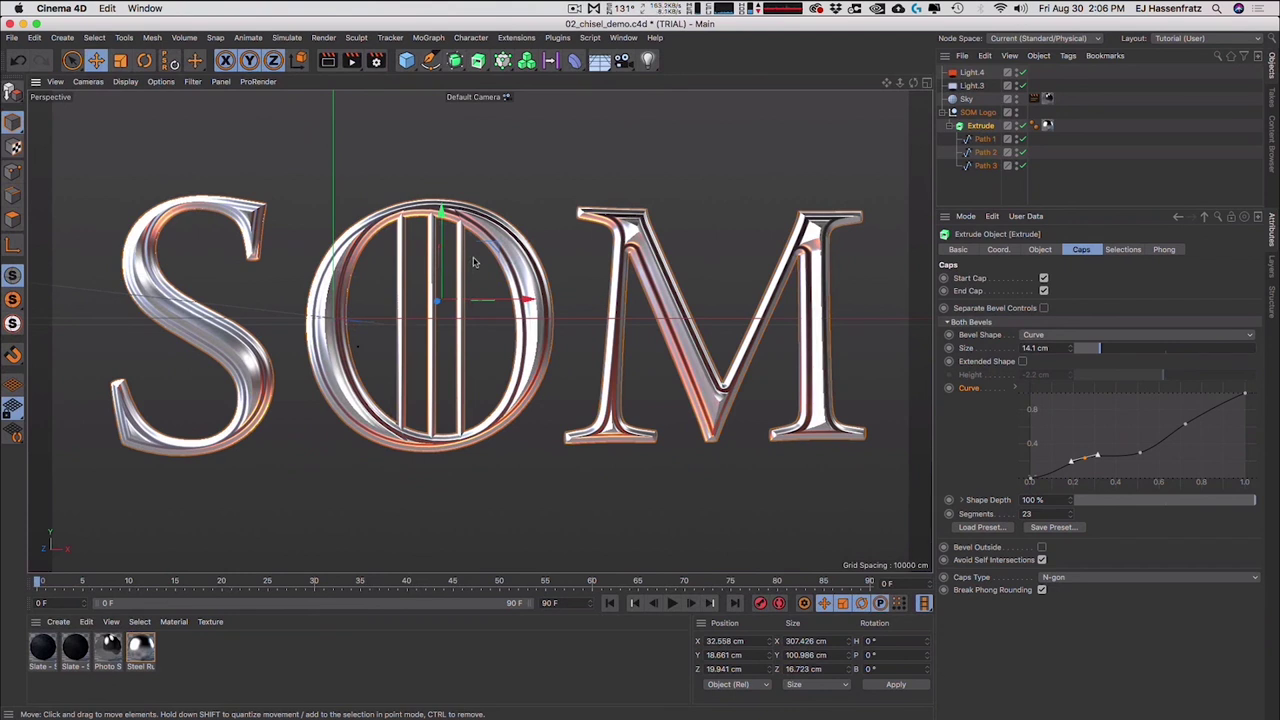
{"action": "left_click_drag", "start_coordinate": [474, 262], "coordinate": [472, 252], "text": "alt"}
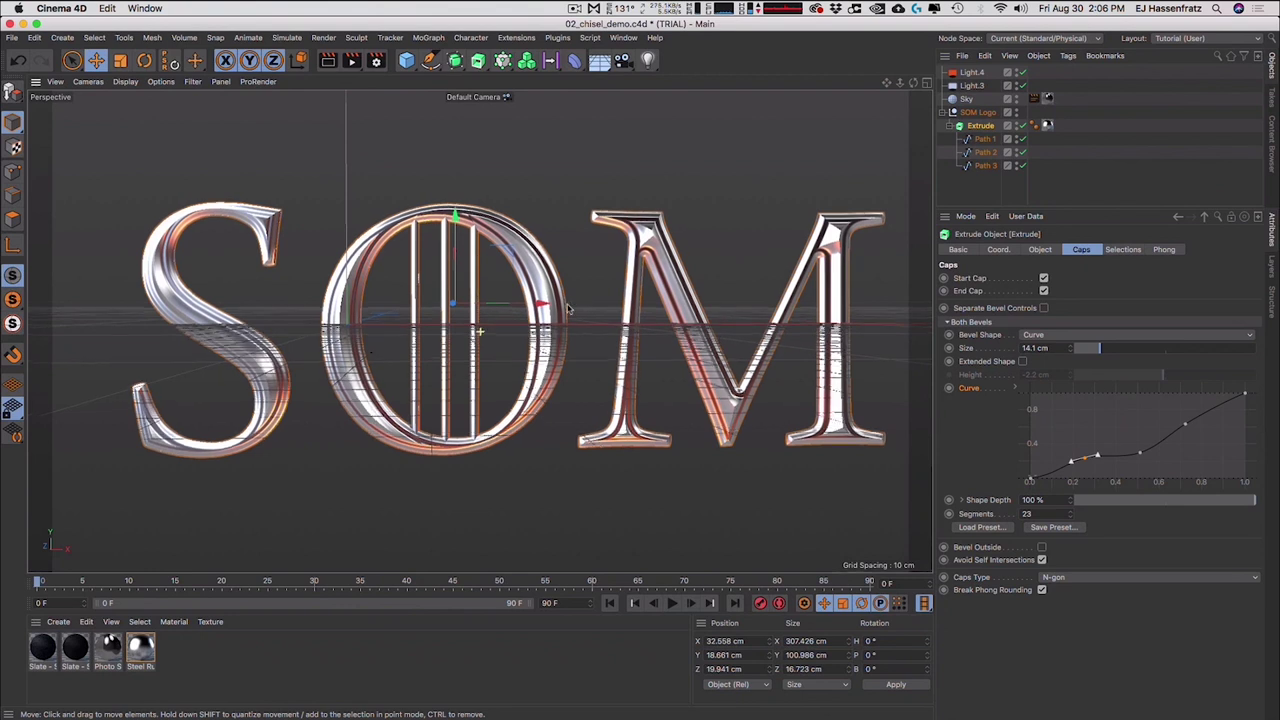
{"action": "middle_click_drag", "start_coordinate": [585, 316], "coordinate": [569, 332], "text": "alt"}
{"action": "left_click_drag", "start_coordinate": [1185, 424], "coordinate": [1197, 425]}
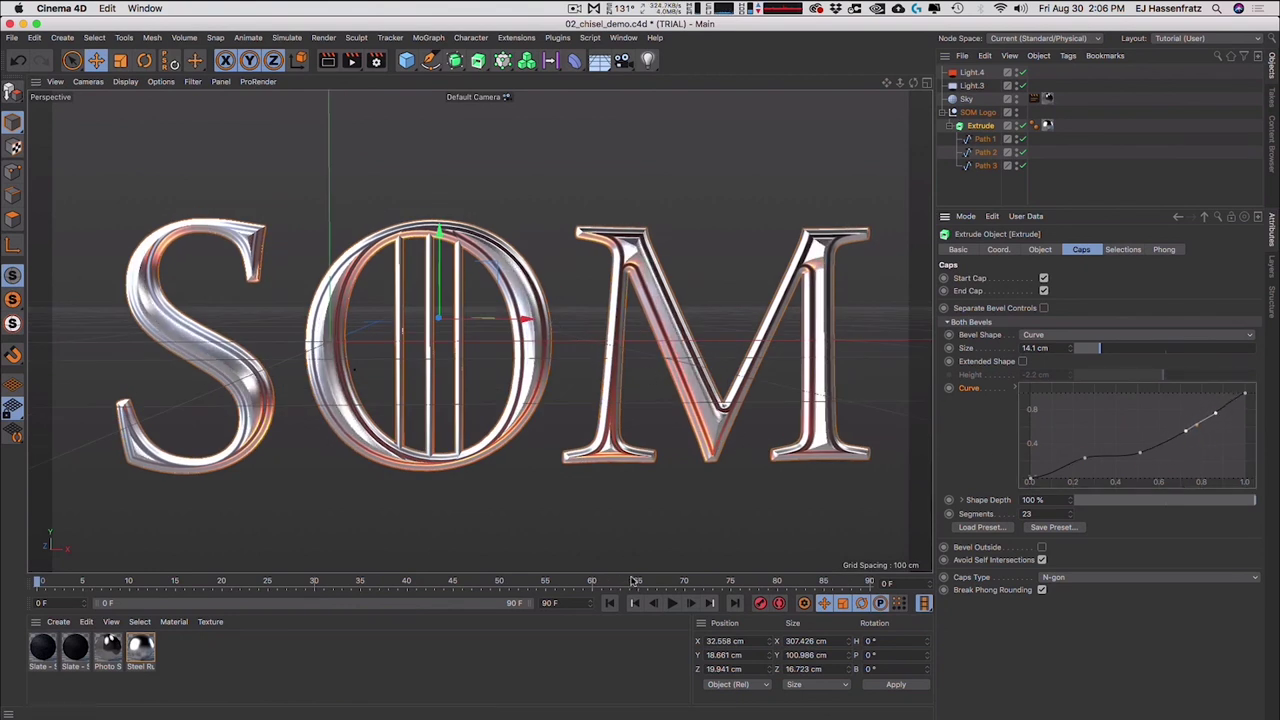
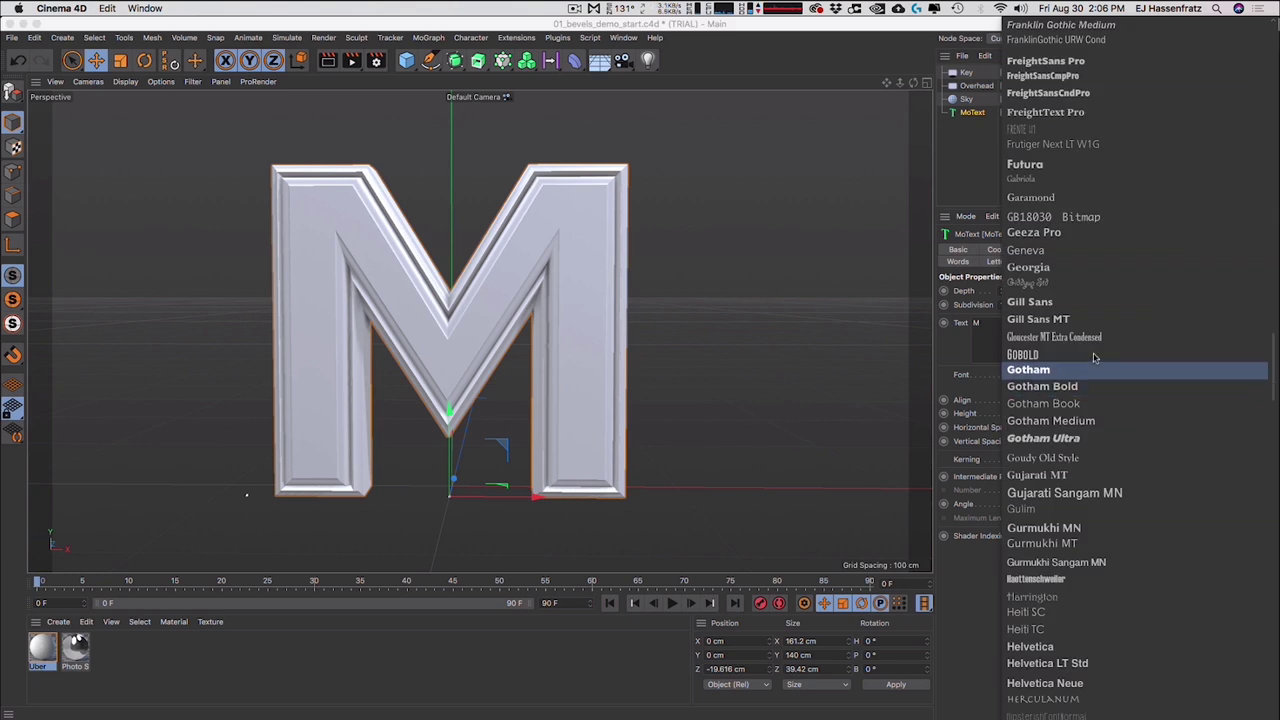
- Change the font of the MoText letter M to felt pen
{"action": "scroll", "coordinate": [1108, 231], "scroll_direction": "up", "scroll_amount": 5}
{"action": "scroll", "coordinate": [1108, 231], "scroll_direction": "up", "scroll_amount": 2}
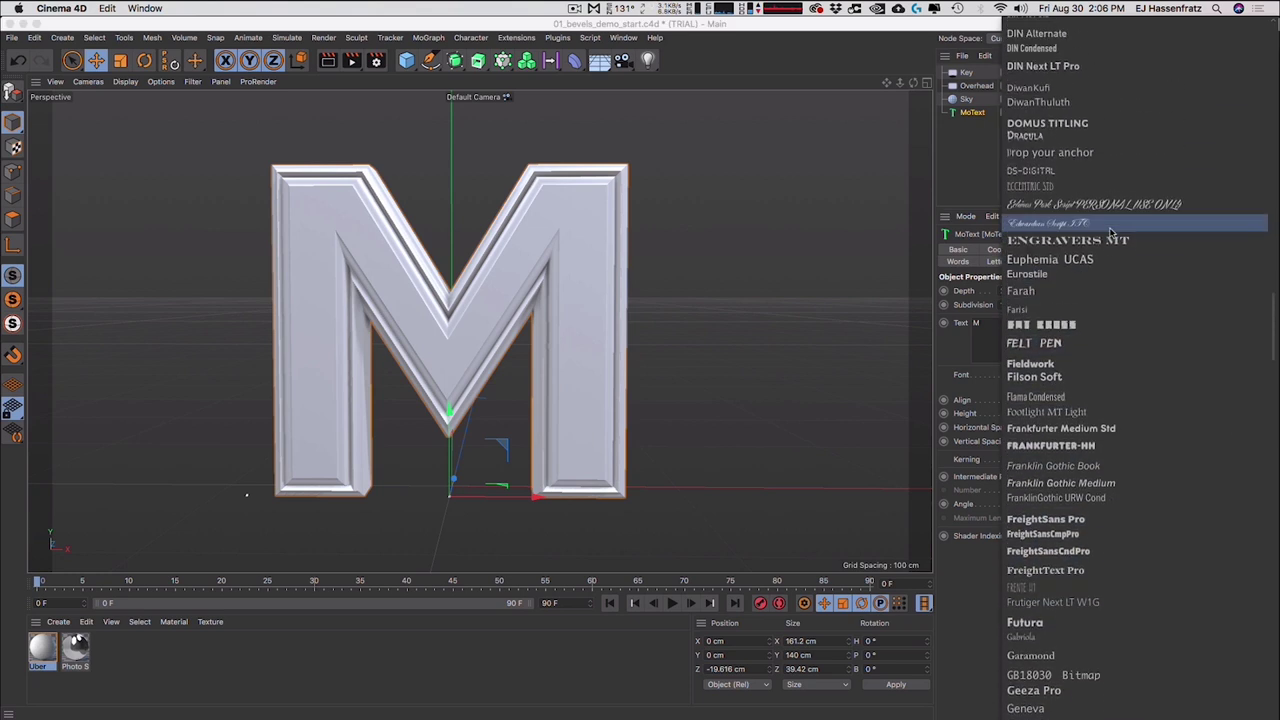
{"action": "left_click", "coordinate": [1074, 346]}
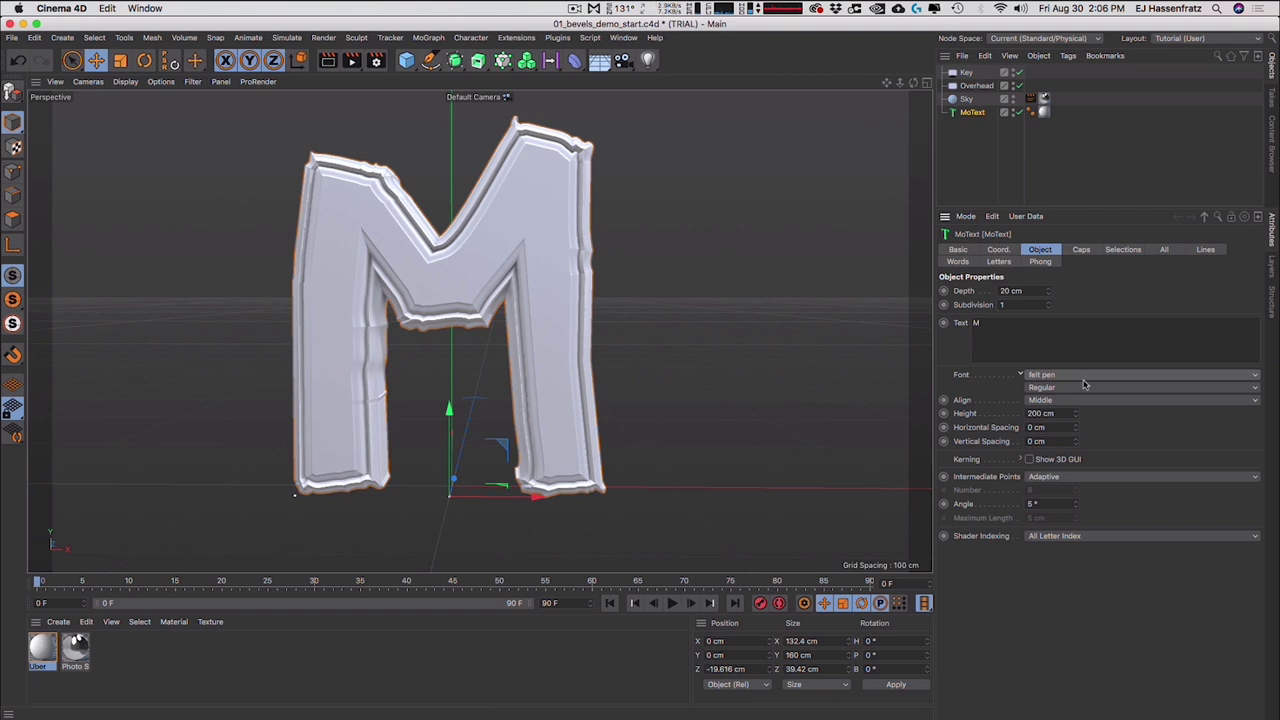
- Change the letter M's font to Domus Titling in the Bold style
{"action": "left_click", "coordinate": [1085, 376]}
{"action": "scroll", "coordinate": [1097, 345], "scroll_direction": "up", "scroll_amount": 3}
{"action": "scroll", "coordinate": [1097, 346], "scroll_direction": "up", "scroll_amount": 2}
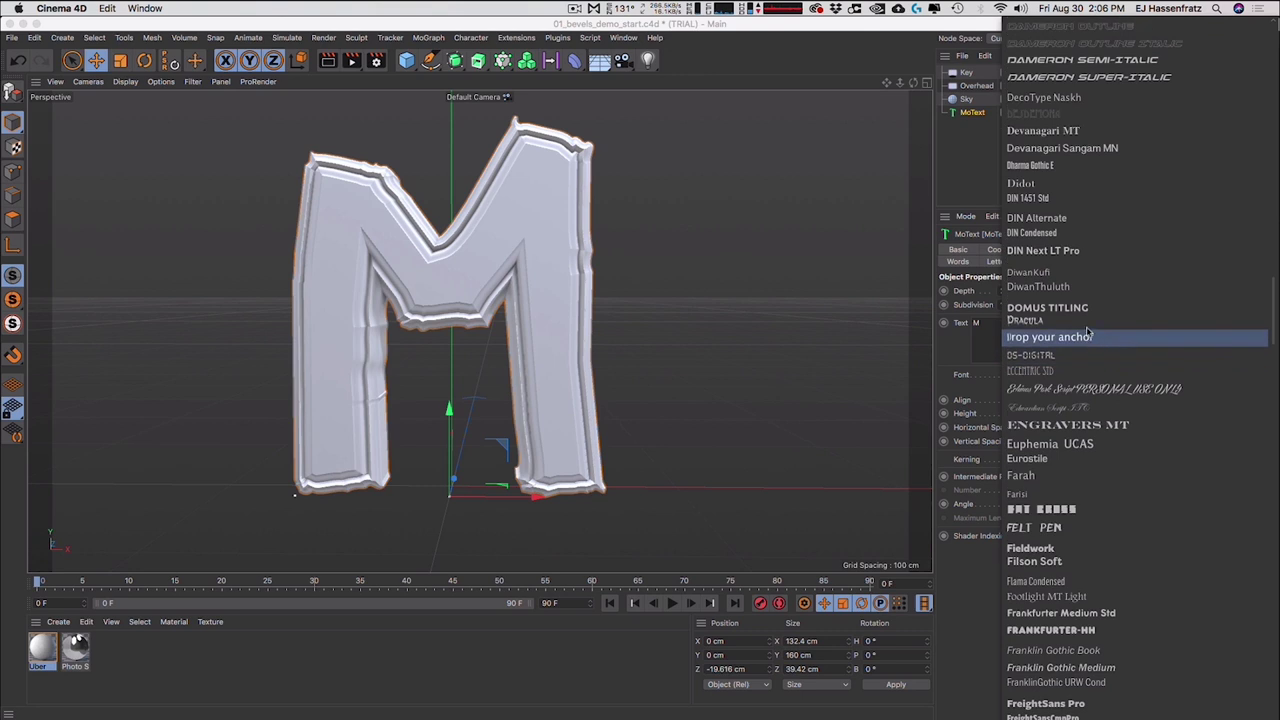
{"action": "left_click", "coordinate": [1082, 316]}
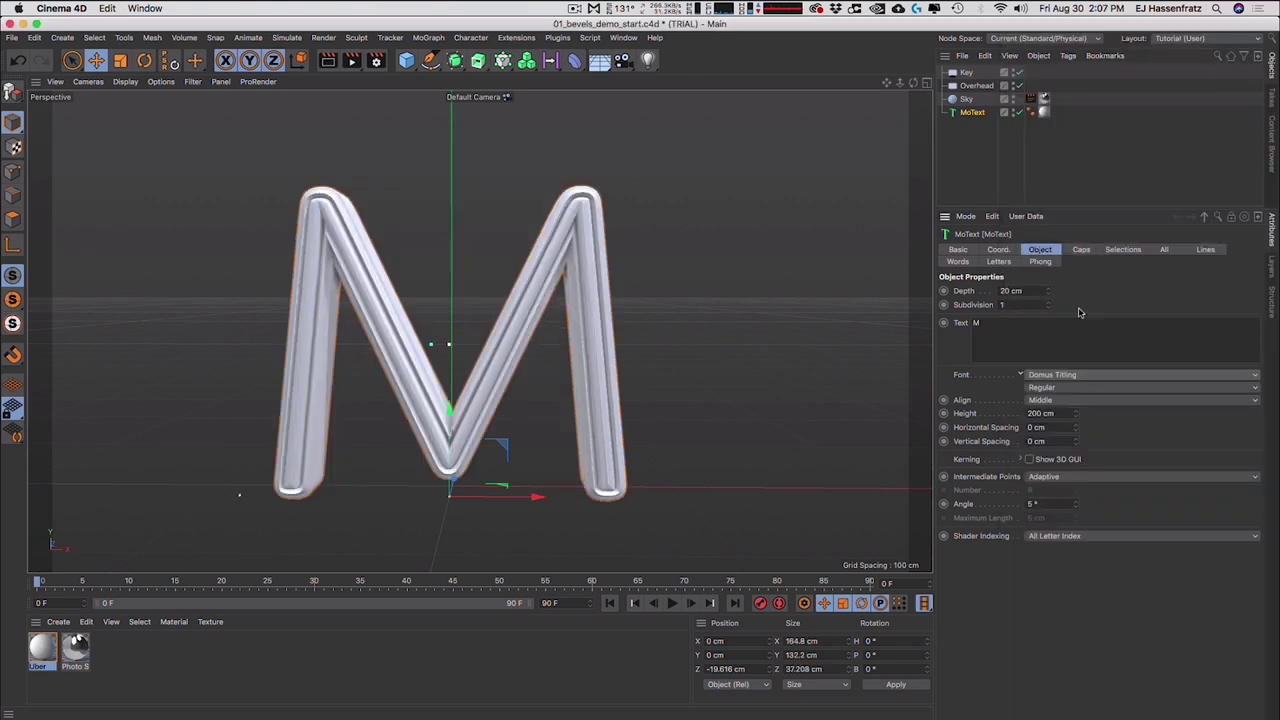
{"action": "left_click", "coordinate": [1090, 389]}
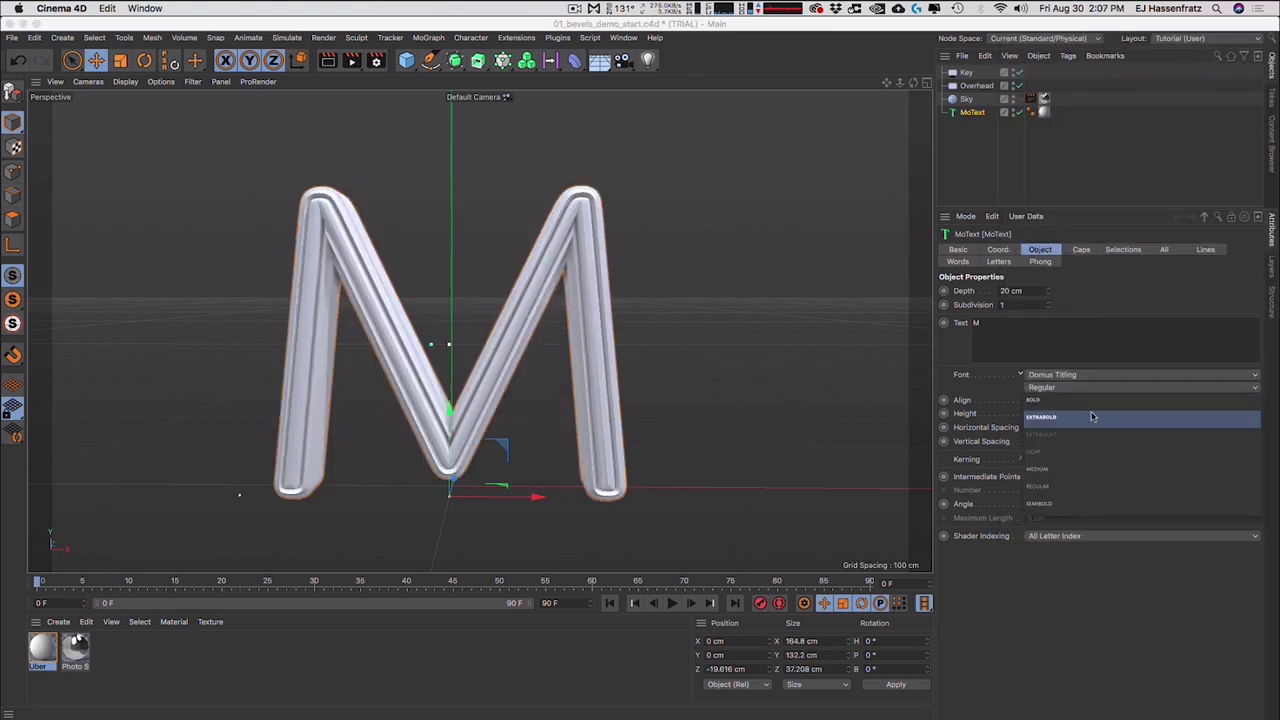
{"action": "left_click", "coordinate": [1076, 413]}
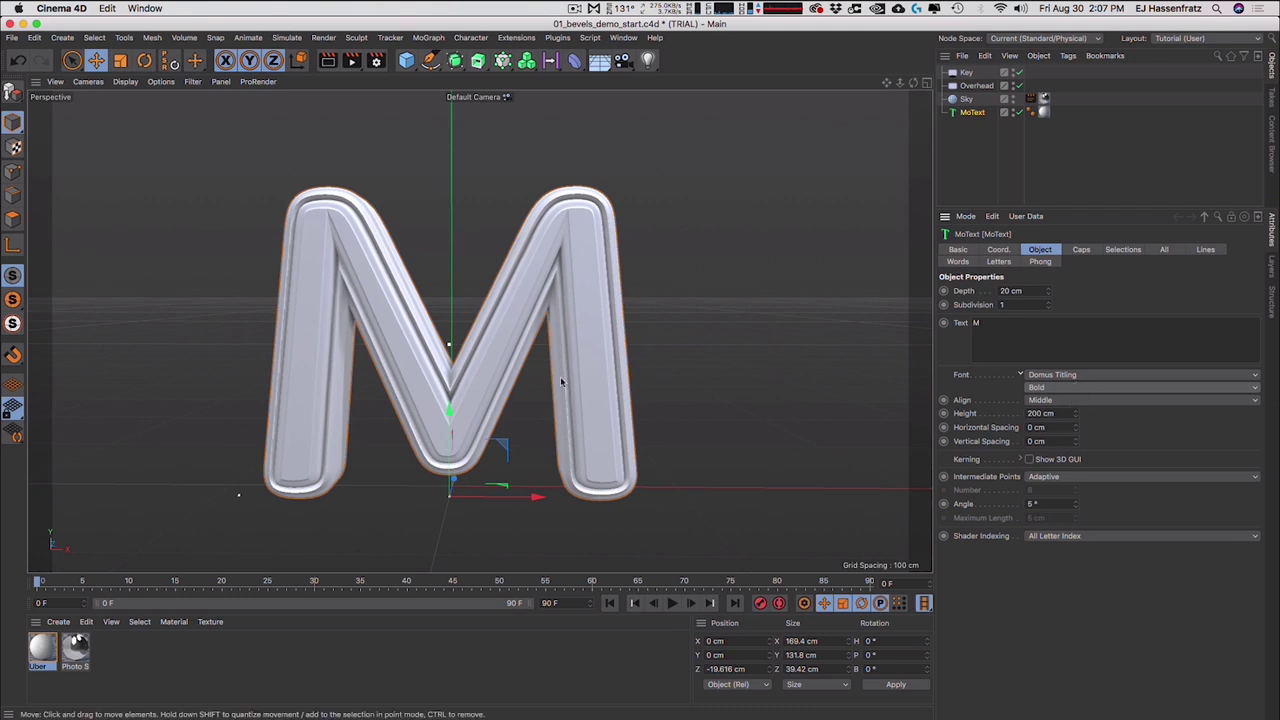
- Change the letter M's font to CP Font
{"action": "left_click", "coordinate": [1072, 375]}
{"action": "scroll", "coordinate": [1072, 369], "scroll_direction": "up", "scroll_amount": 10}
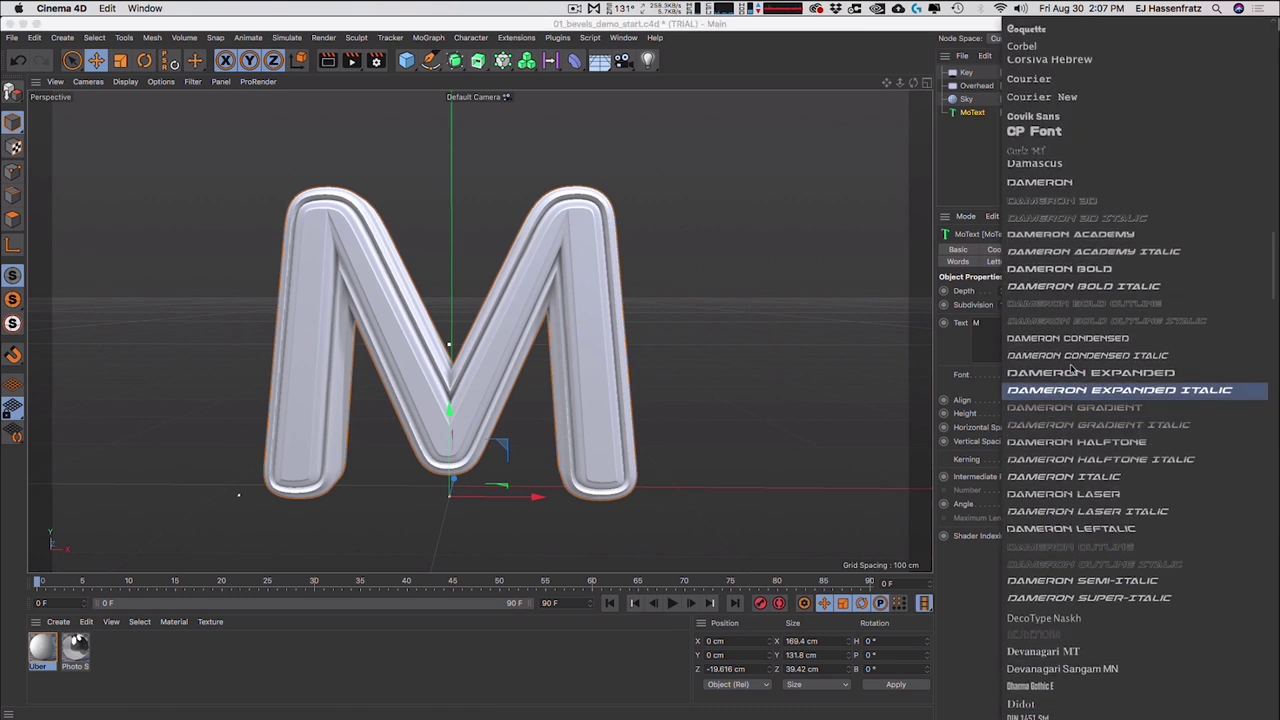
{"action": "left_click", "coordinate": [1048, 207]}
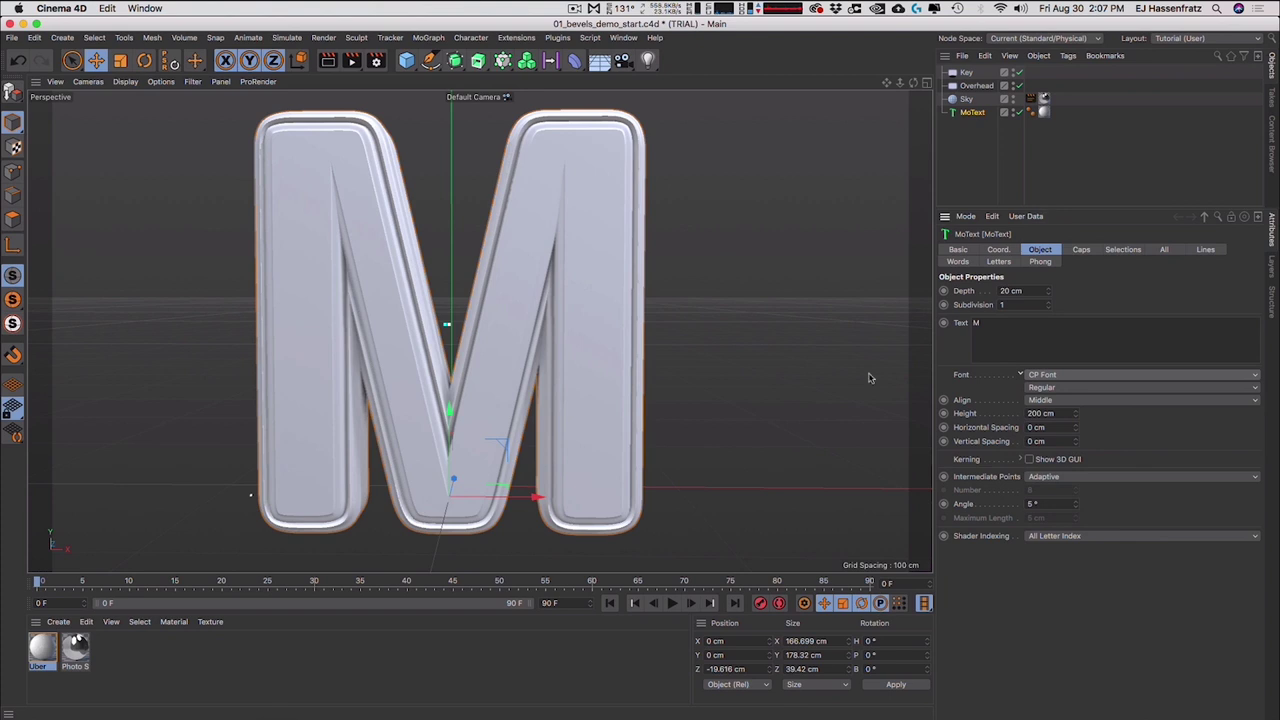
- Turn Avoid Self Intersections off and back on to compare the CP Font letter's bevel
{"action": "left_click", "coordinate": [1068, 249]}
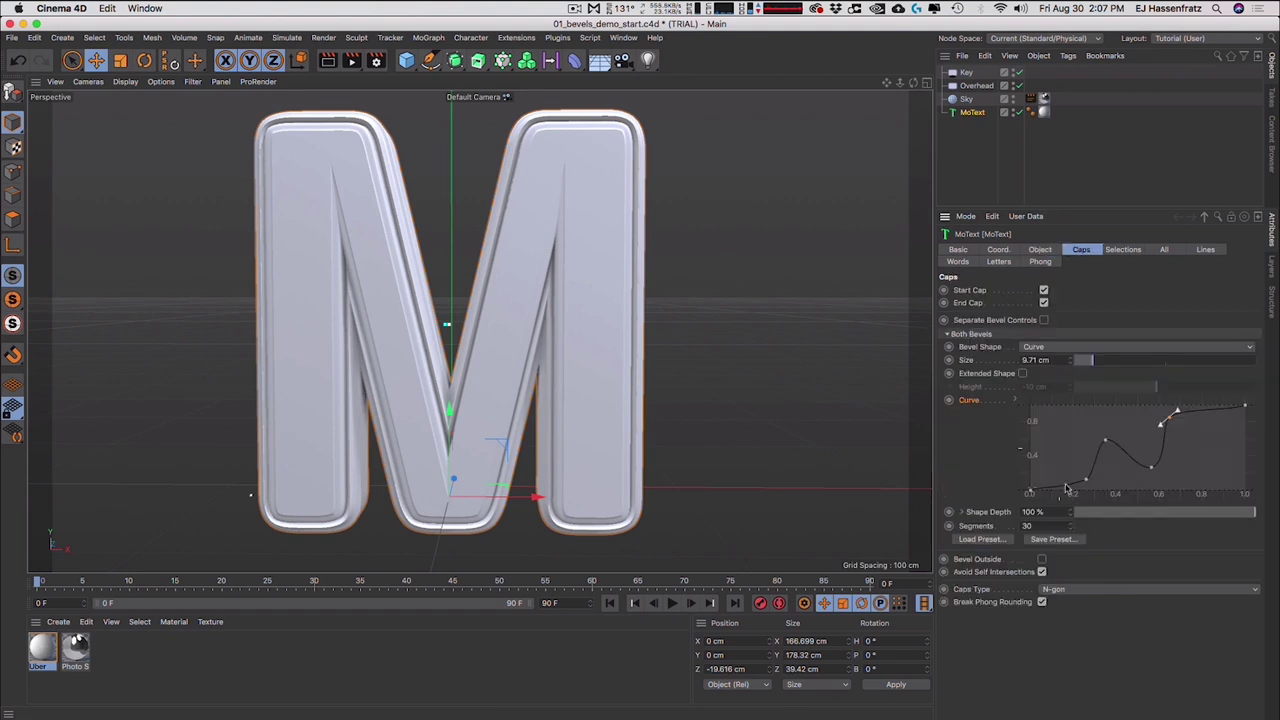
{"action": "left_click", "coordinate": [1042, 573]}
{"action": "left_click", "coordinate": [1042, 573]}
- Change the letter M's font to Cooper Std in the Black style
{"action": "left_click", "coordinate": [1043, 250]}
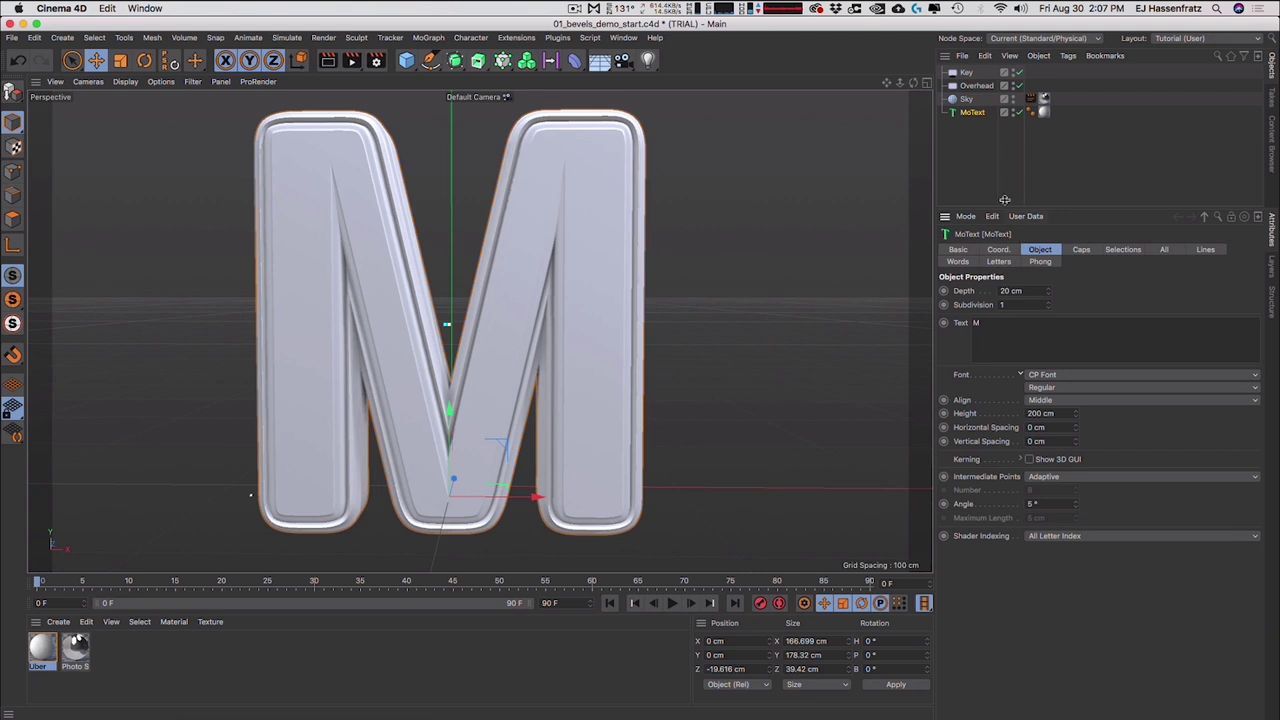
{"action": "left_click", "coordinate": [1080, 374]}
{"action": "left_click", "coordinate": [1076, 197]}
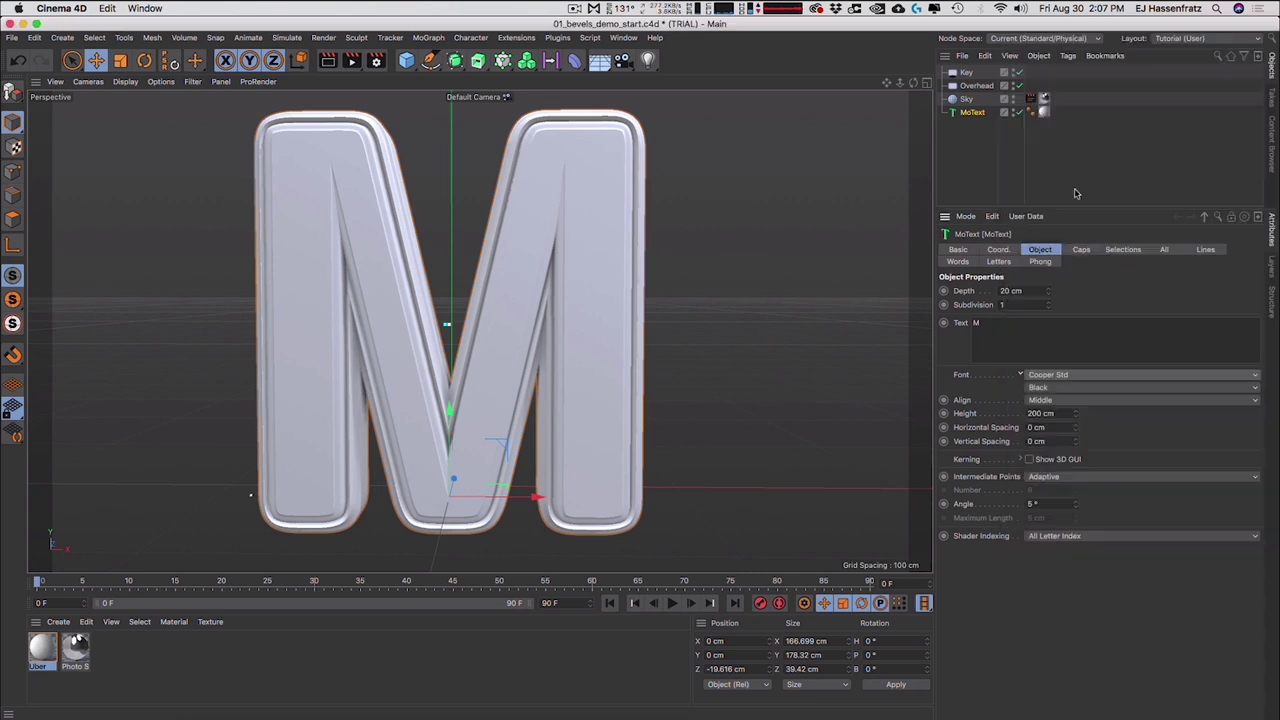
- Change the letter M's font to Adobe Devanagari in the Bold style
{"action": "left_click", "coordinate": [1072, 378]}
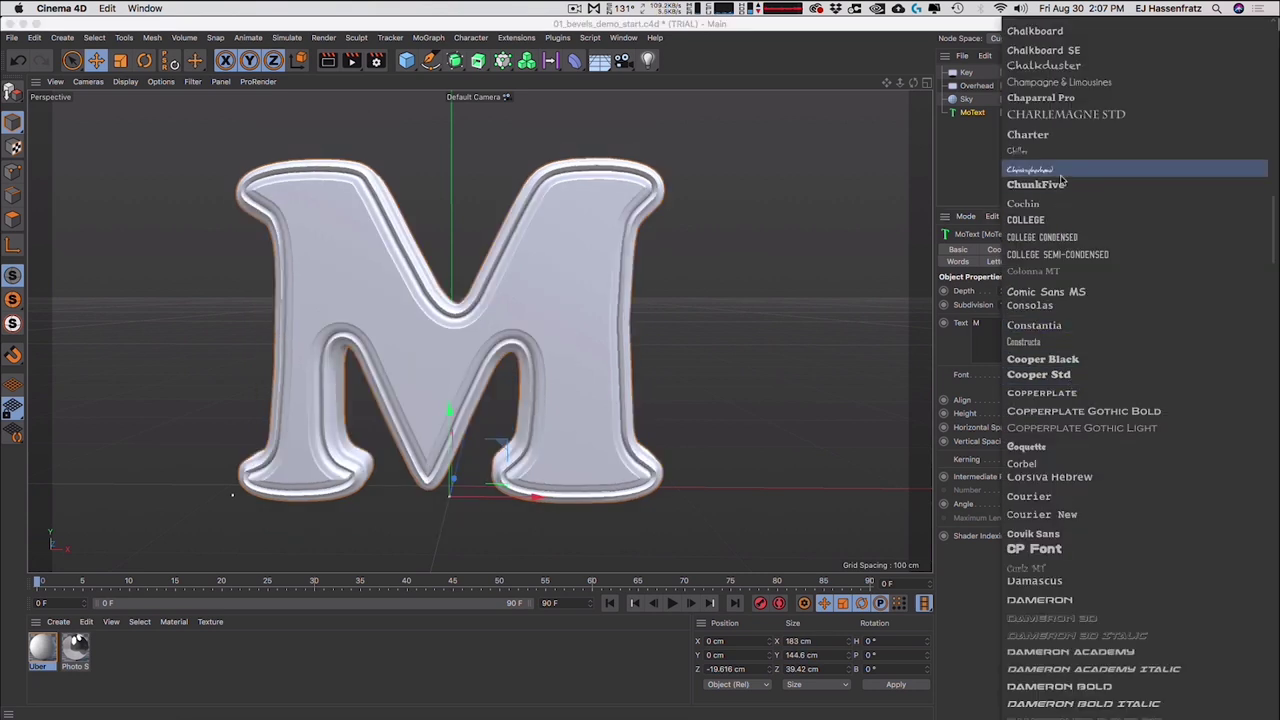
{"action": "scroll", "coordinate": [1110, 220], "scroll_direction": "up", "scroll_amount": 5}
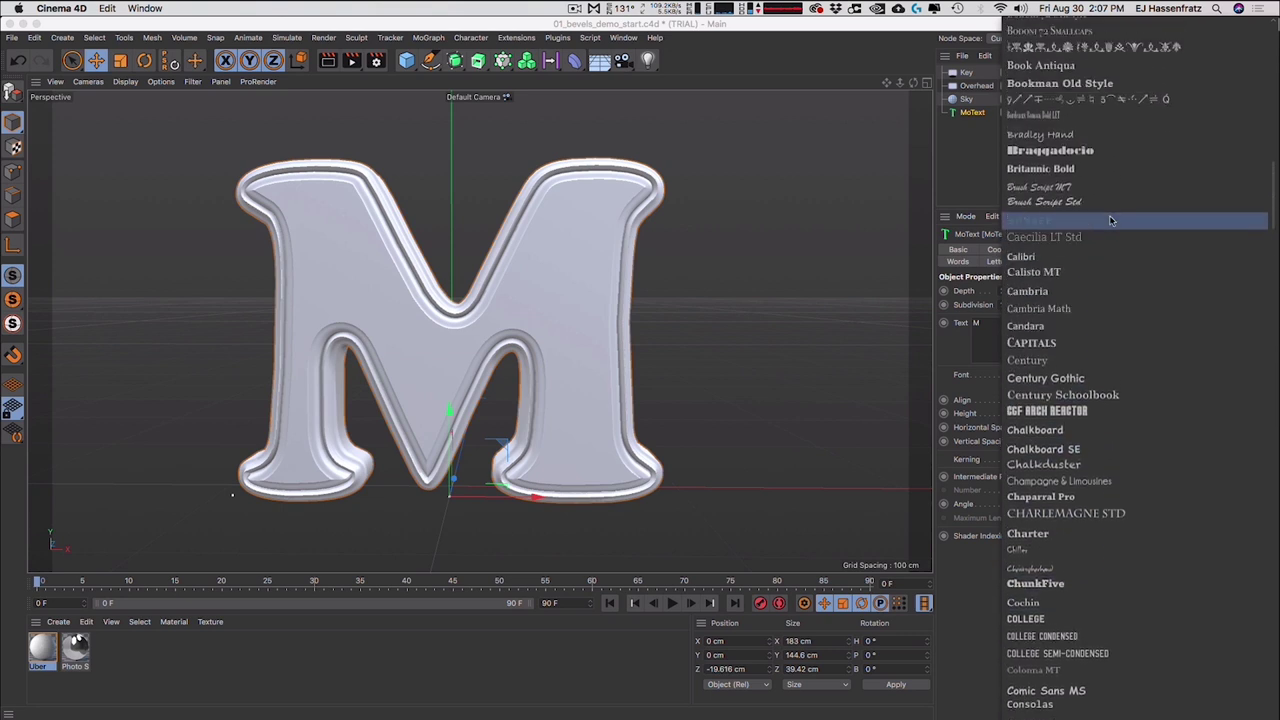
{"action": "scroll", "coordinate": [1095, 195], "scroll_direction": "up", "scroll_amount": 6}
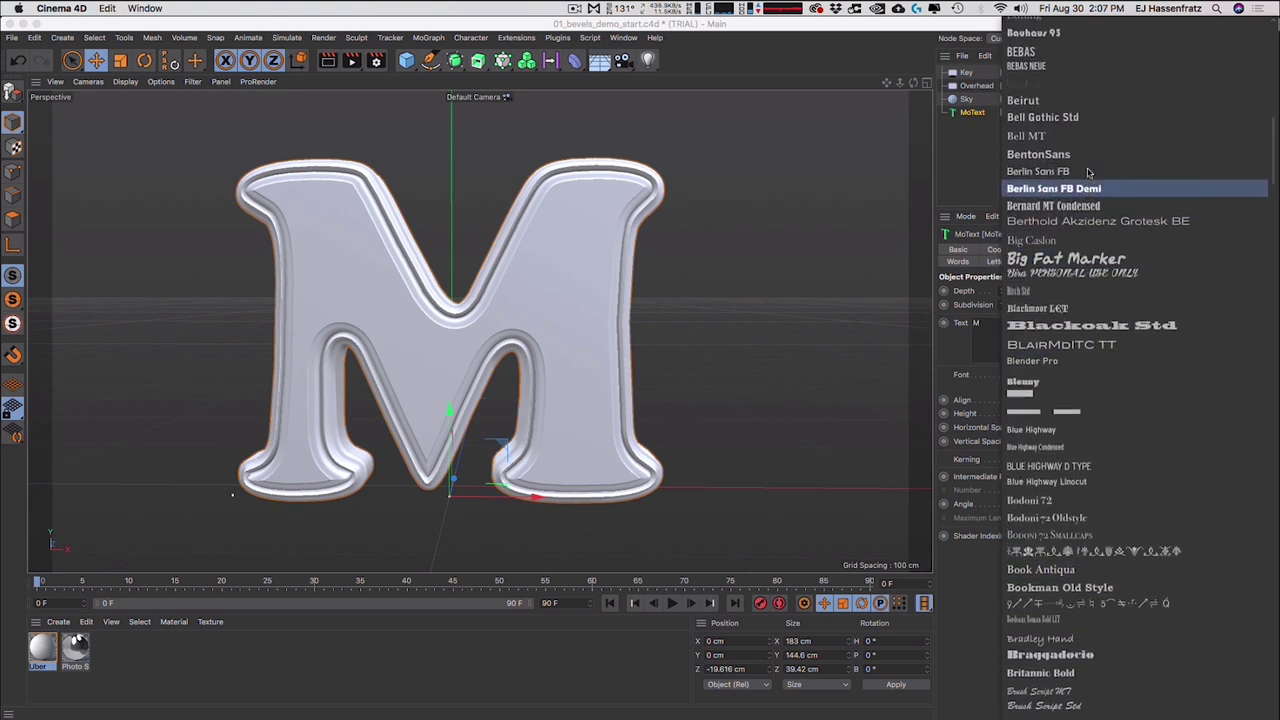
{"action": "scroll", "coordinate": [1088, 172], "scroll_direction": "up", "scroll_amount": 8}
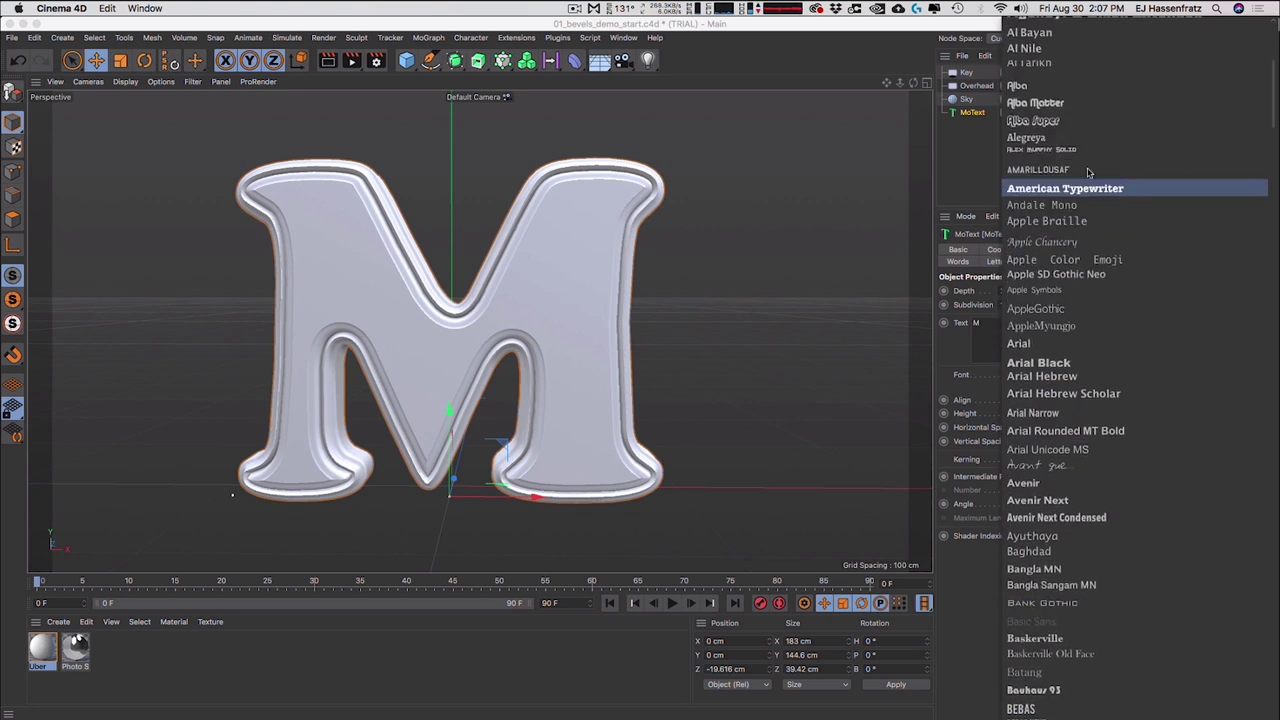
{"action": "scroll", "coordinate": [1088, 172], "scroll_direction": "up", "scroll_amount": 5}
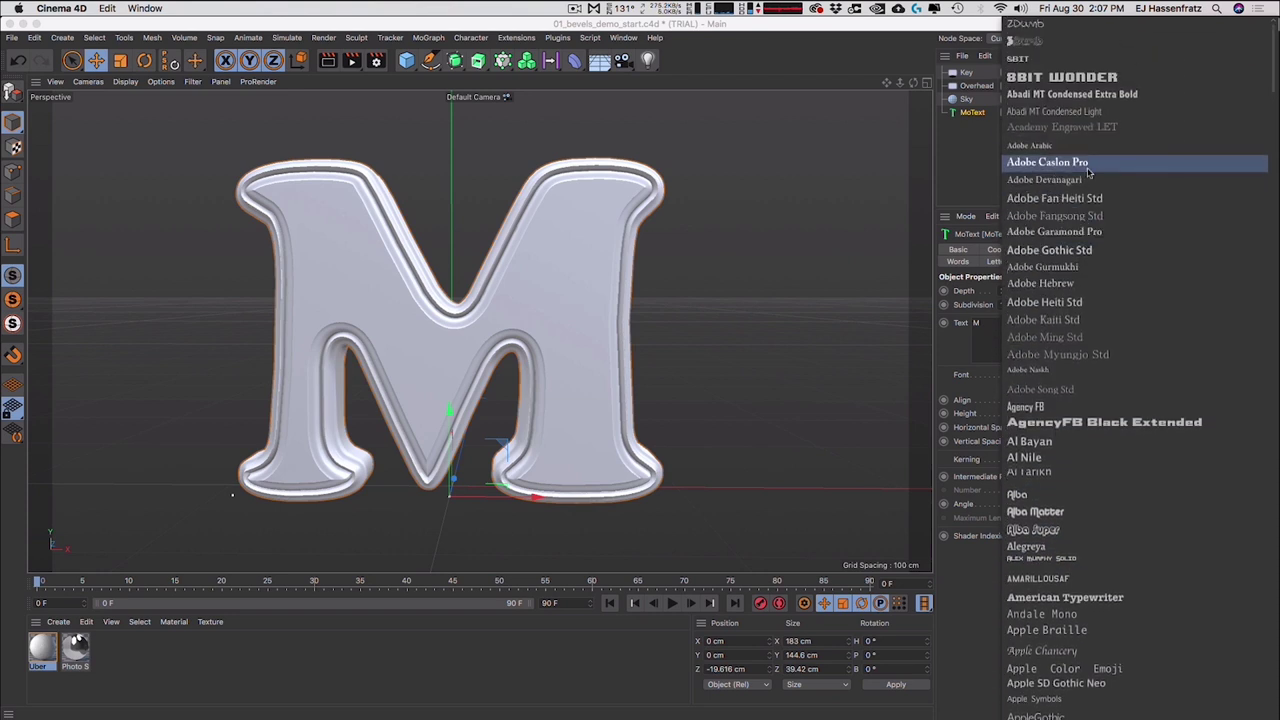
{"action": "left_click", "coordinate": [1067, 180]}
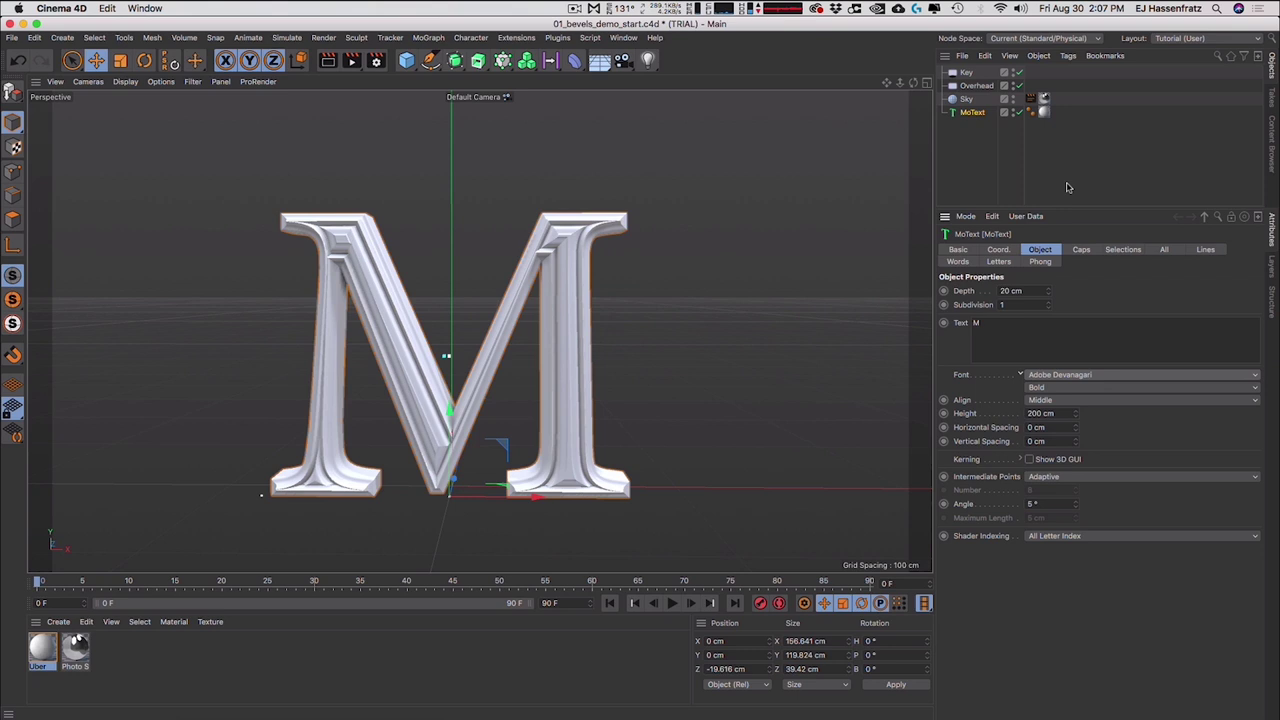
- Reset the letter M's bevel curve to a straight line and set the bevel size to about 17.4 cm
{"action": "left_click", "coordinate": [1080, 251]}
{"action": "left_click_drag", "start_coordinate": [1086, 366], "coordinate": [1085, 364]}
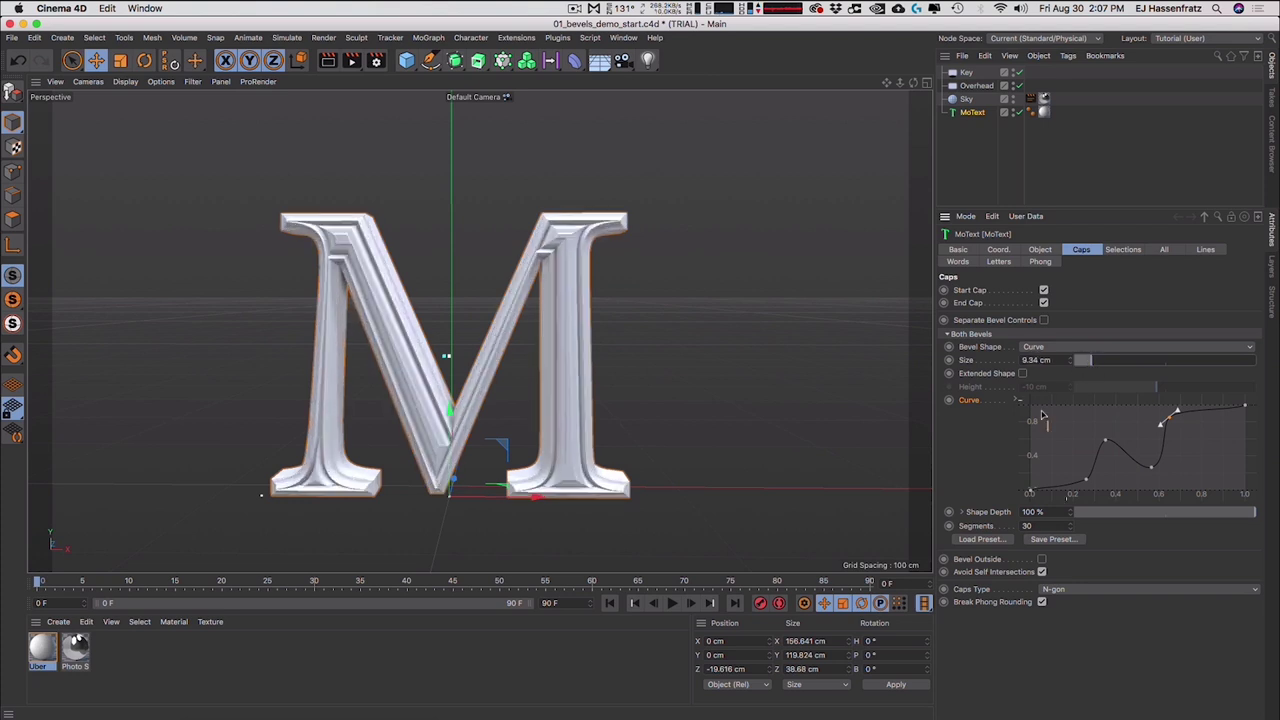
{"action": "right_click", "coordinate": [975, 404]}
{"action": "left_click", "coordinate": [1008, 503]}
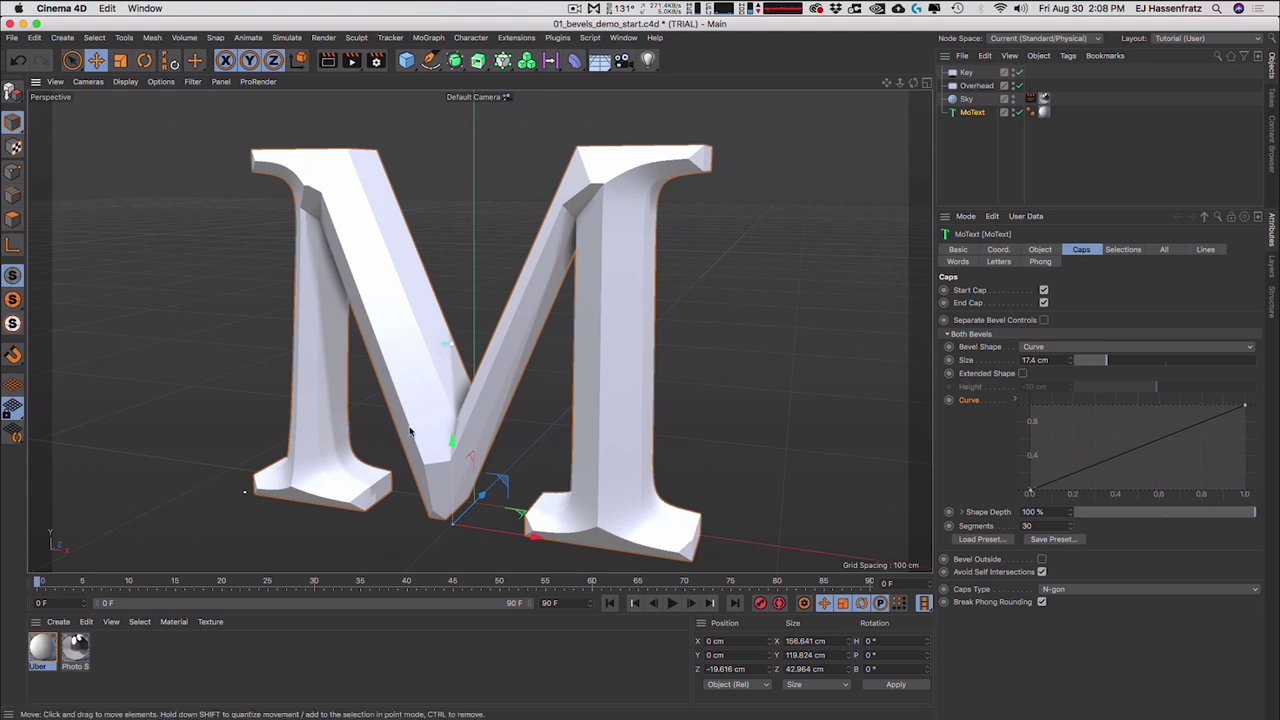
- Toggle Avoid Self Intersections off and on for the chiseled serif M to compare the bevels, leaving it enabled
{"action": "left_click_drag", "start_coordinate": [410, 431], "coordinate": [520, 420], "text": "alt"}
{"action": "left_click", "coordinate": [1106, 254]}
{"action": "left_click", "coordinate": [1083, 251]}
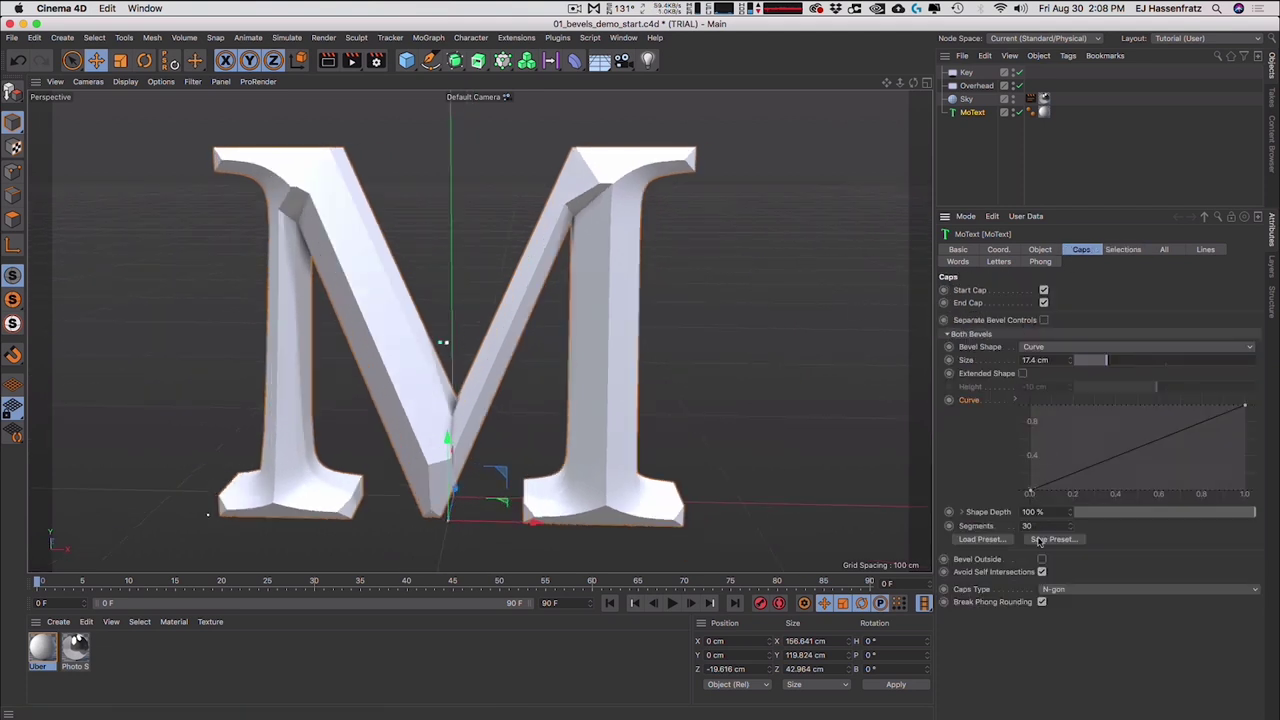
{"action": "left_click", "coordinate": [1041, 572]}
{"action": "left_click", "coordinate": [1041, 572]}
{"action": "left_click", "coordinate": [1041, 572]}
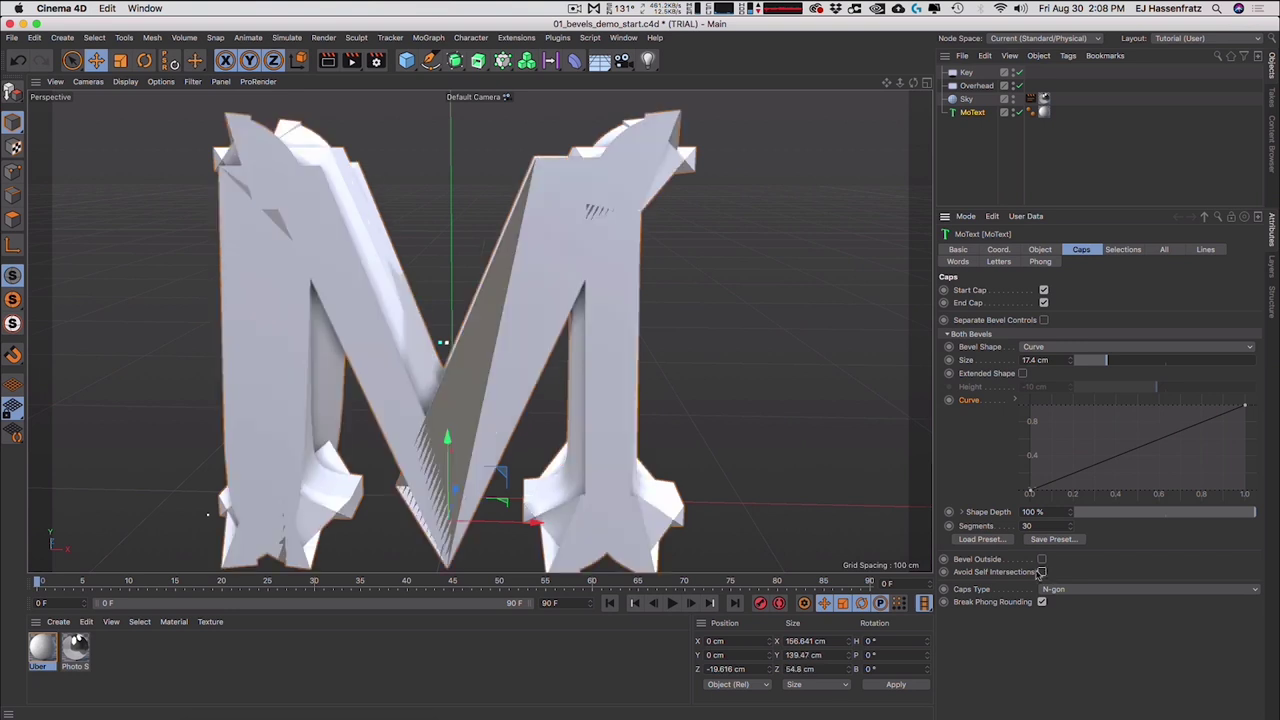
{"action": "left_click", "coordinate": [1041, 572]}
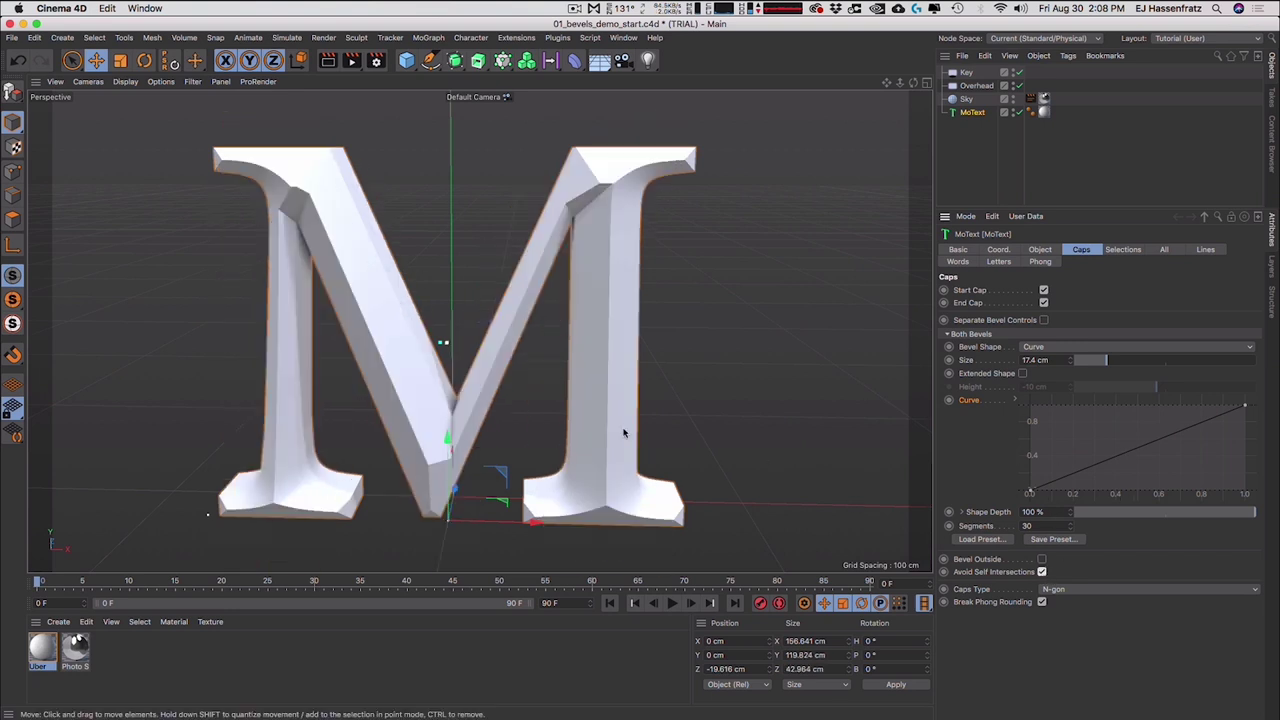
- Change the letter M's font to 8BIT WONDER and inspect the chiseled bevels on its blocky shape
{"action": "left_click_drag", "start_coordinate": [624, 432], "coordinate": [520, 380], "text": "alt"}
{"action": "left_click", "coordinate": [1086, 350]}
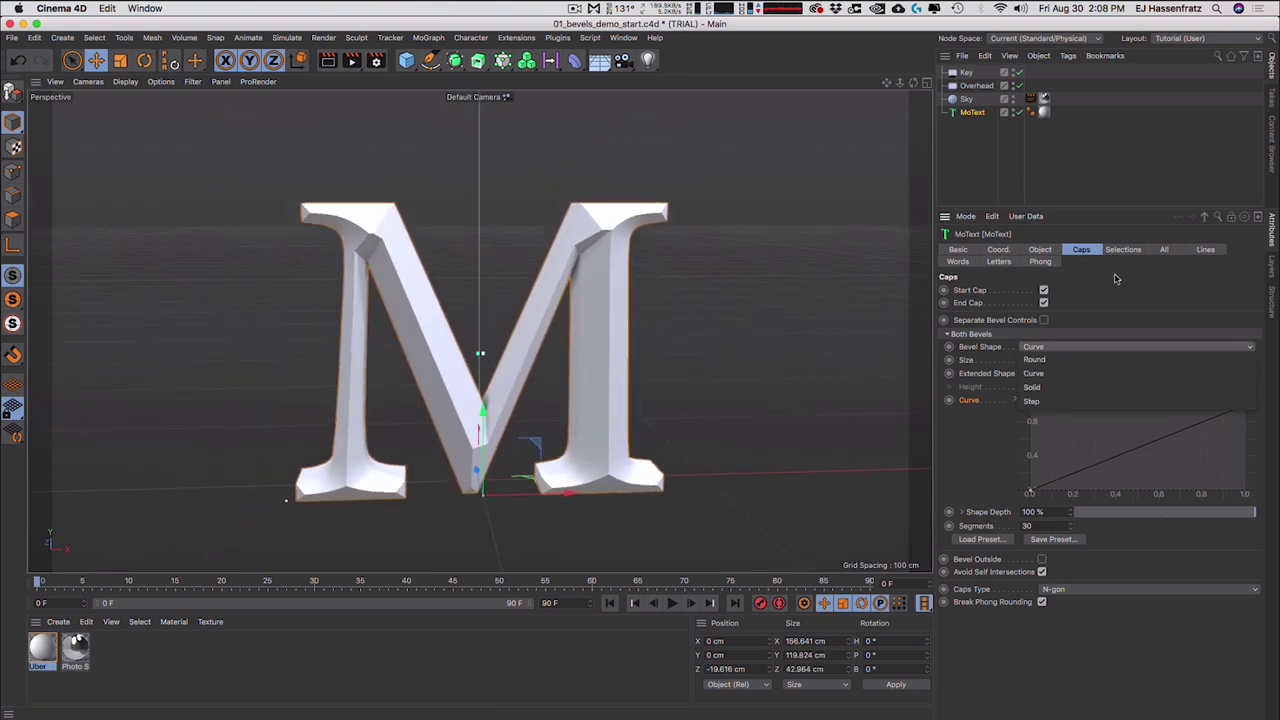
{"action": "left_click", "coordinate": [1116, 279]}
{"action": "left_click", "coordinate": [1040, 249]}
{"action": "left_click", "coordinate": [1104, 378]}
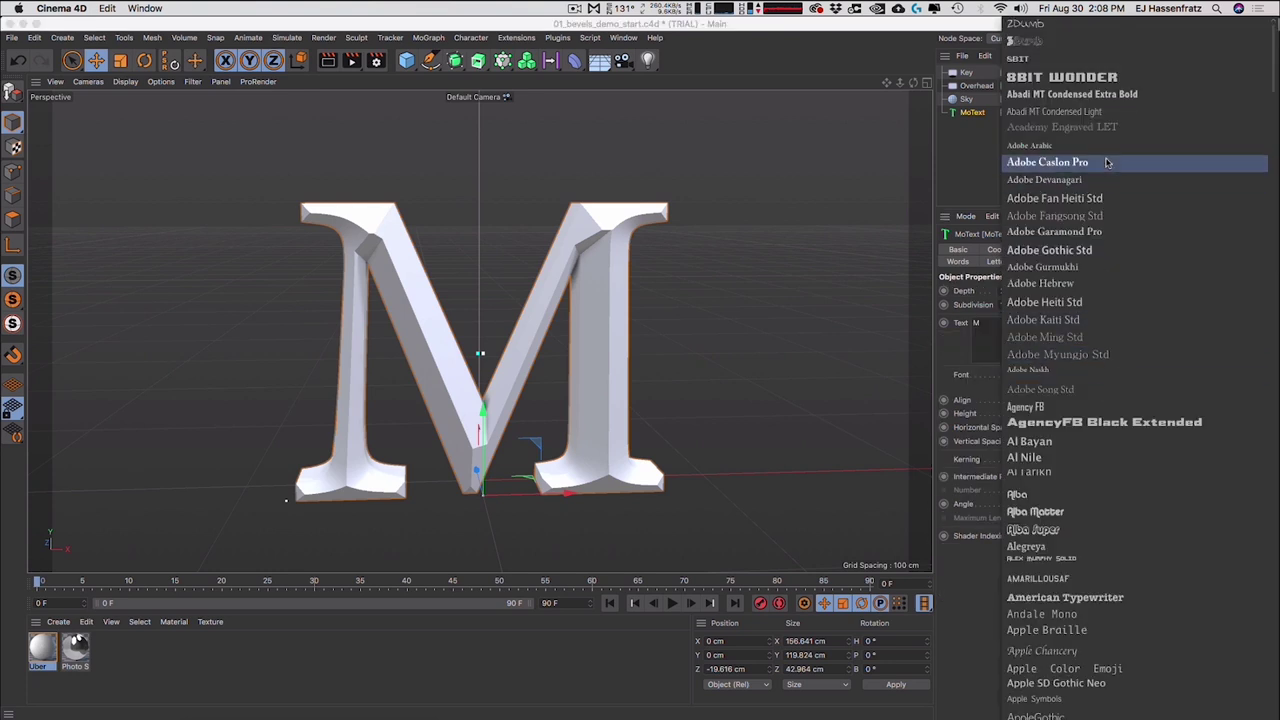
{"action": "left_click", "coordinate": [1095, 77]}
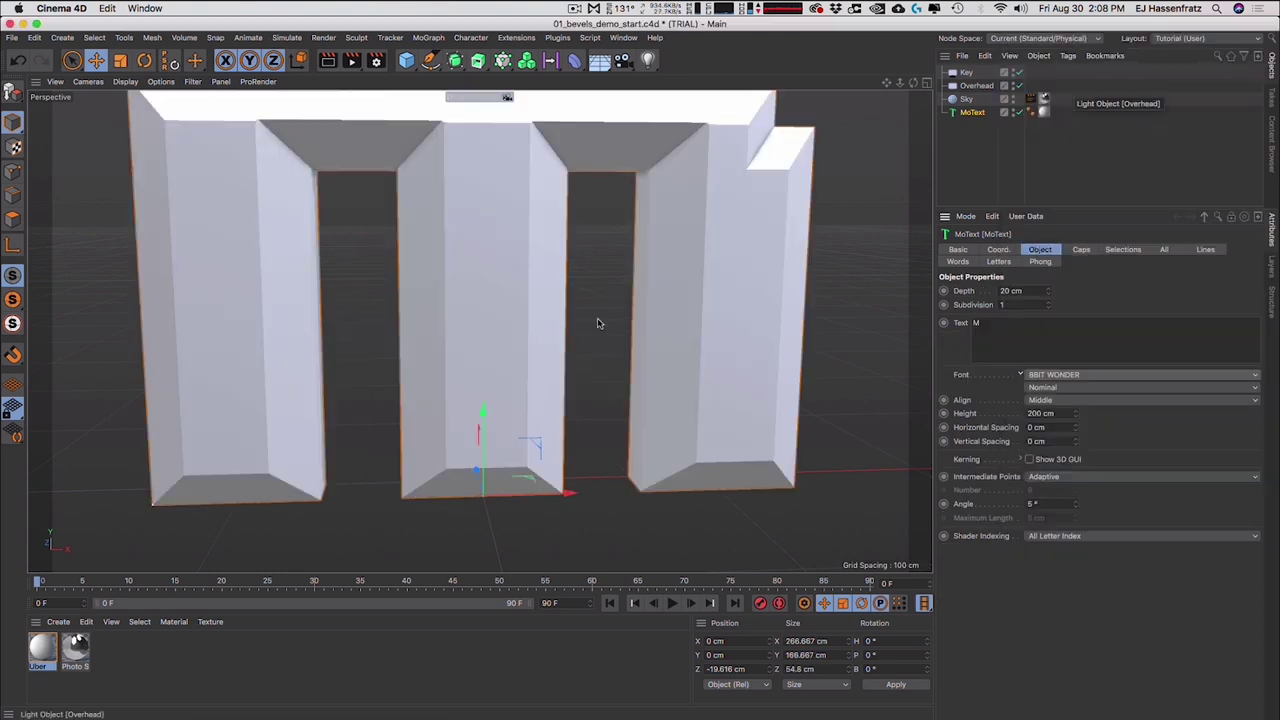
{"action": "scroll", "coordinate": [590, 336], "scroll_direction": "down", "scroll_amount": 3}
{"action": "left_click_drag", "start_coordinate": [586, 354], "coordinate": [520, 360], "text": "alt"}
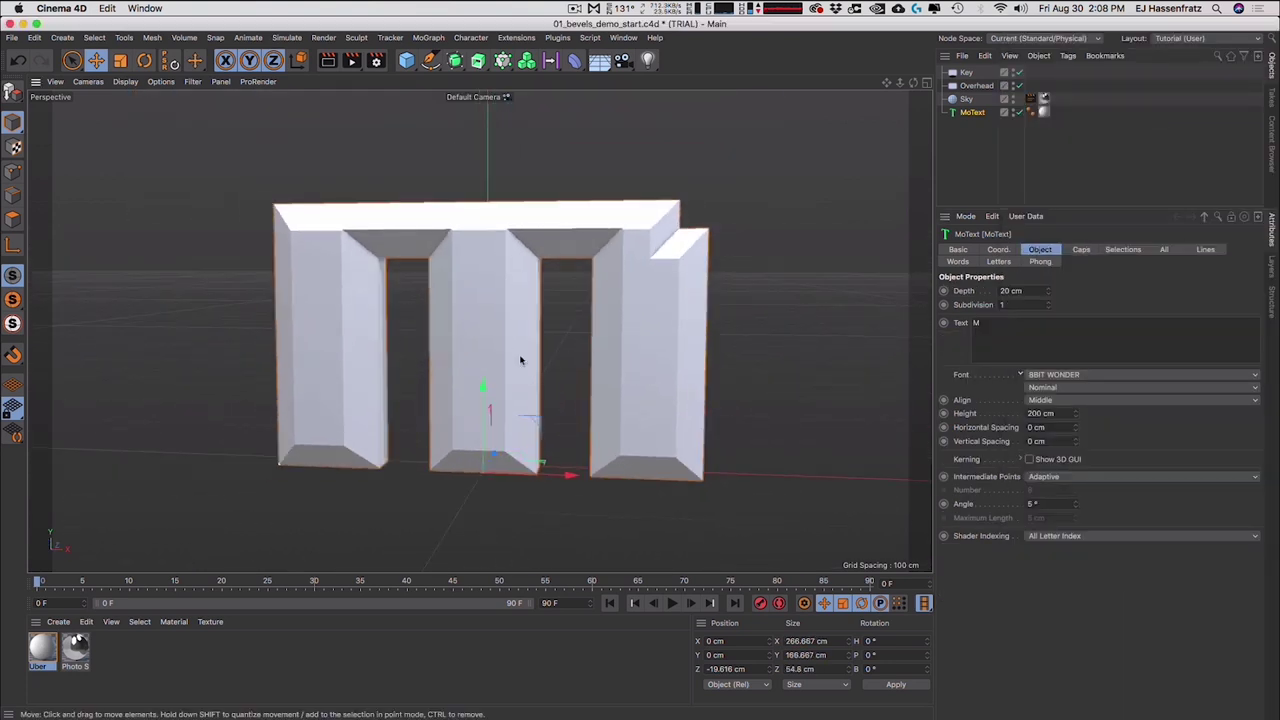
- Change the letter M's font to Coquette
{"action": "left_click", "coordinate": [1078, 376]}
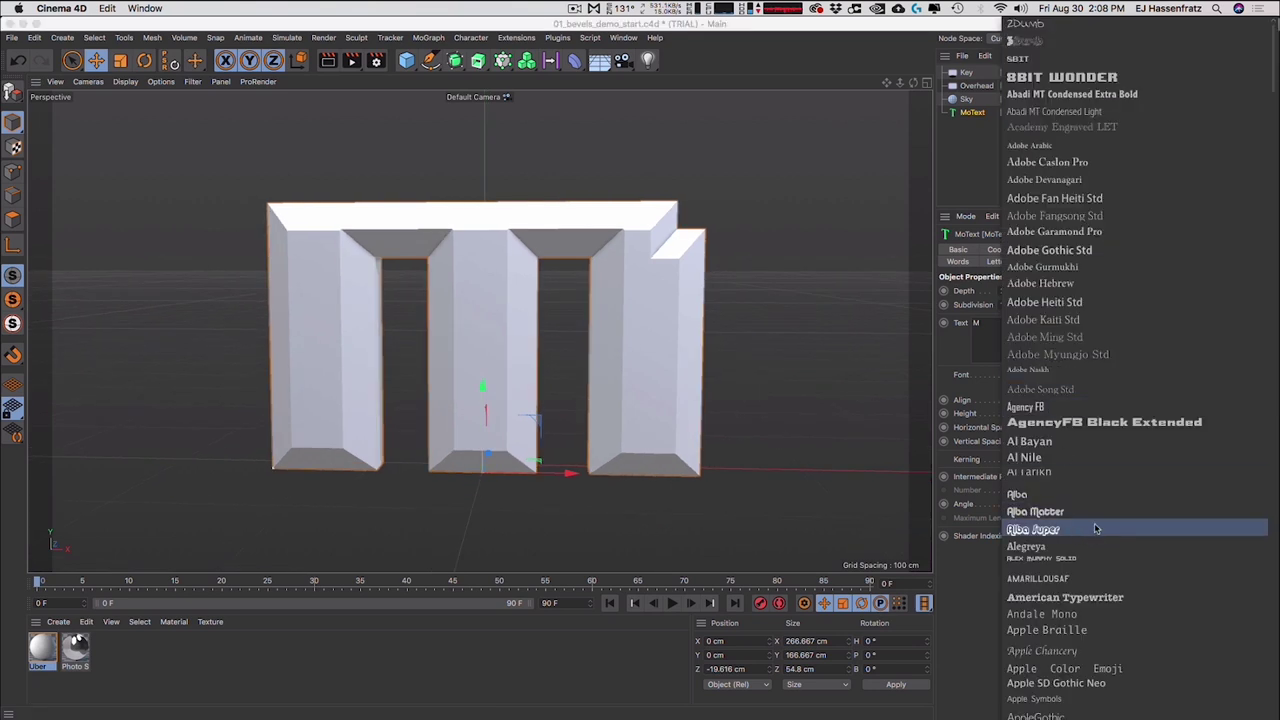
{"action": "scroll", "coordinate": [1094, 523], "scroll_direction": "down", "scroll_amount": 5}
{"action": "scroll", "coordinate": [1095, 528], "scroll_direction": "down", "scroll_amount": 10}
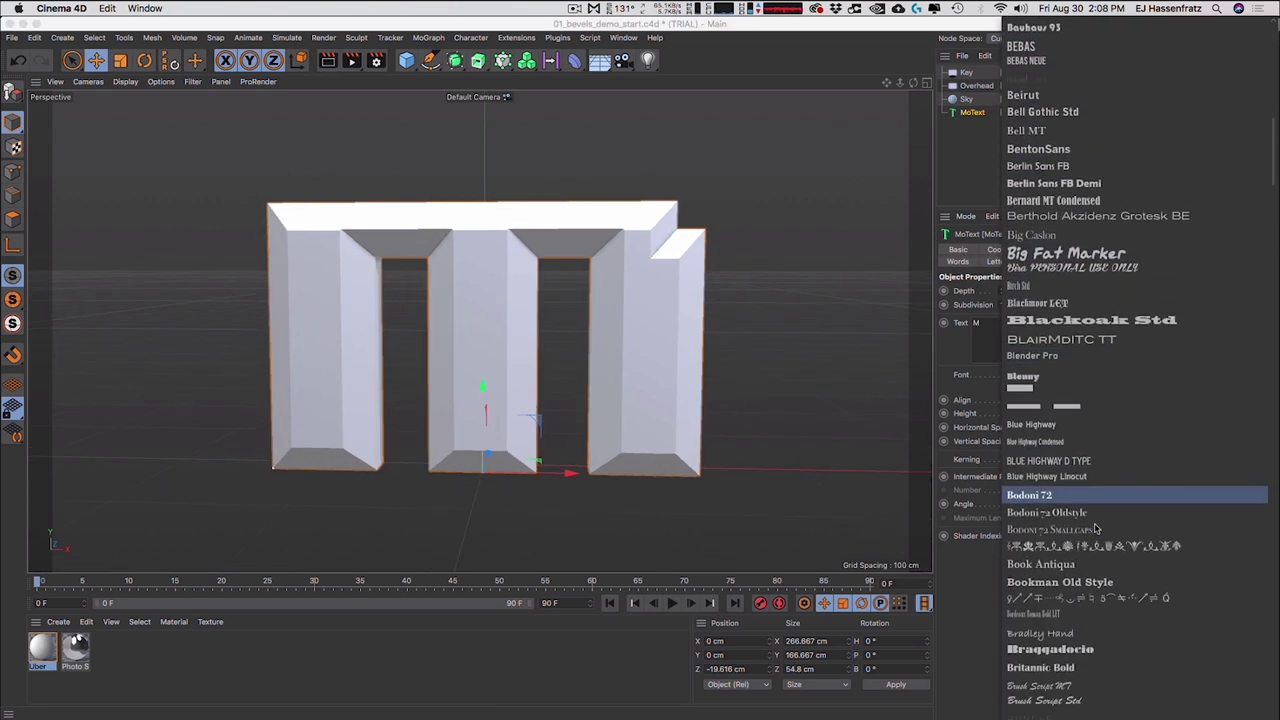
{"action": "scroll", "coordinate": [1090, 484], "scroll_direction": "down", "scroll_amount": 8}
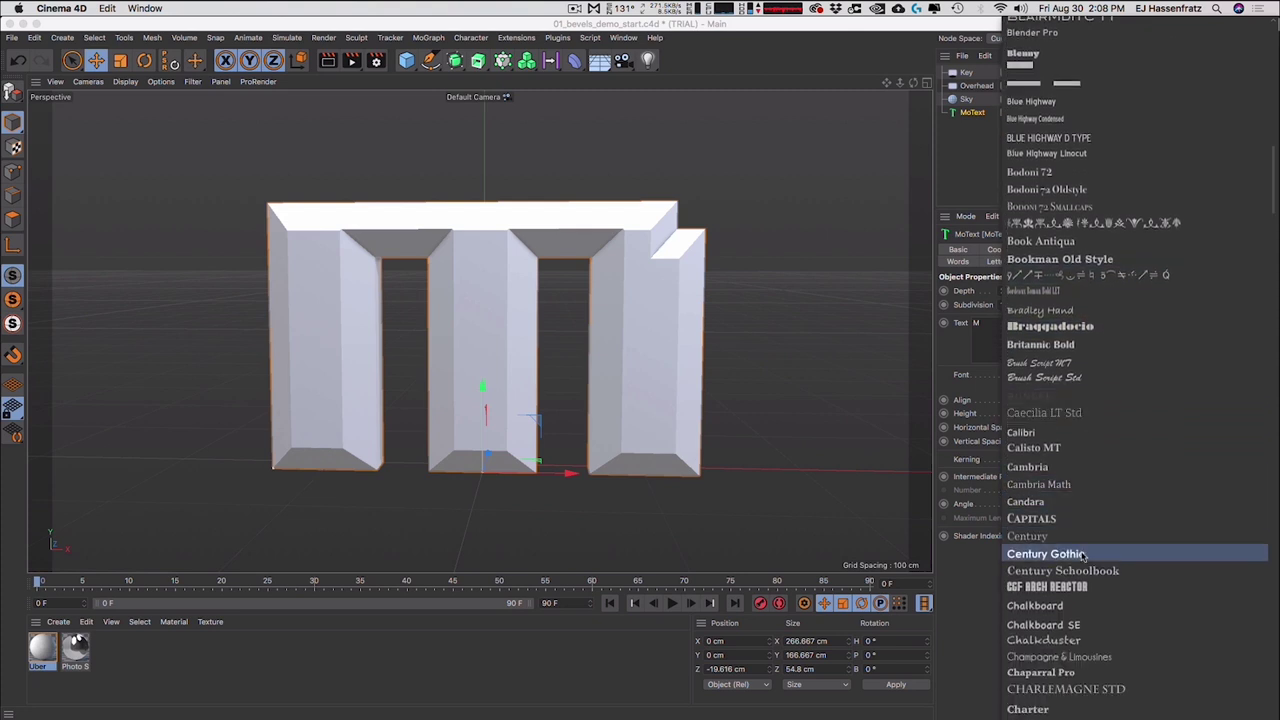
{"action": "scroll", "coordinate": [1081, 554], "scroll_direction": "down", "scroll_amount": 8}
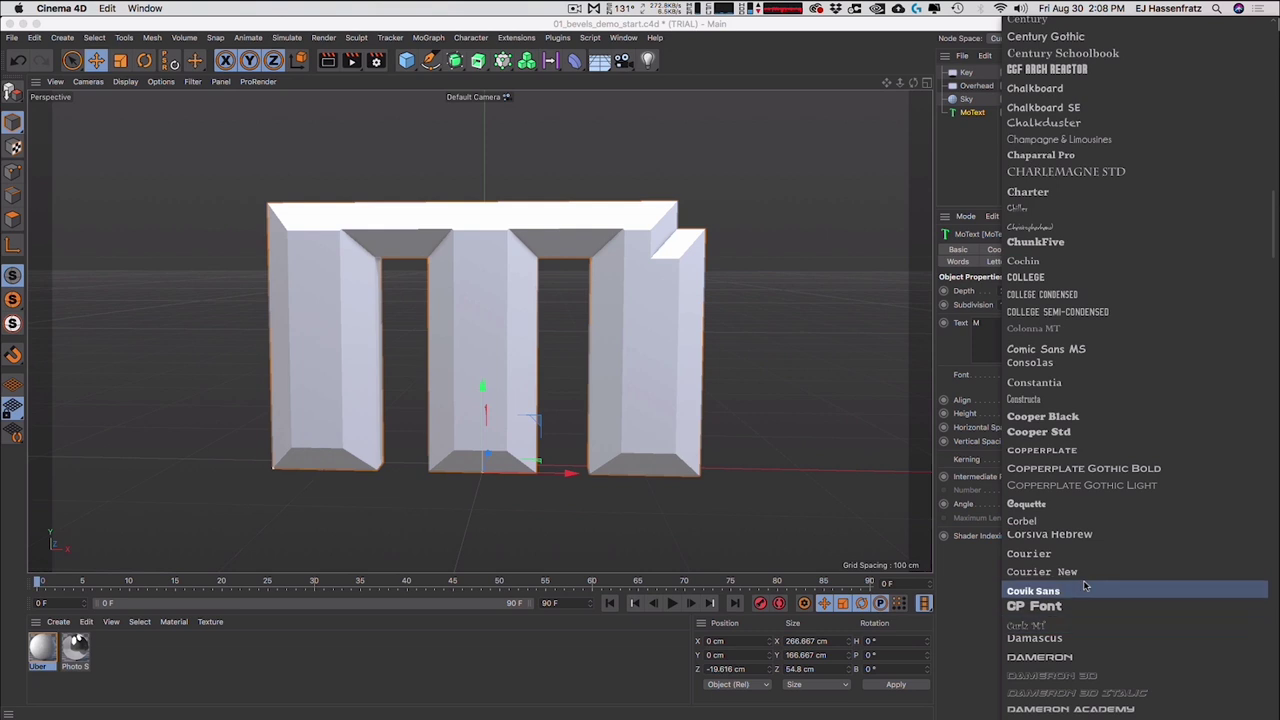
{"action": "left_click", "coordinate": [1058, 504]}
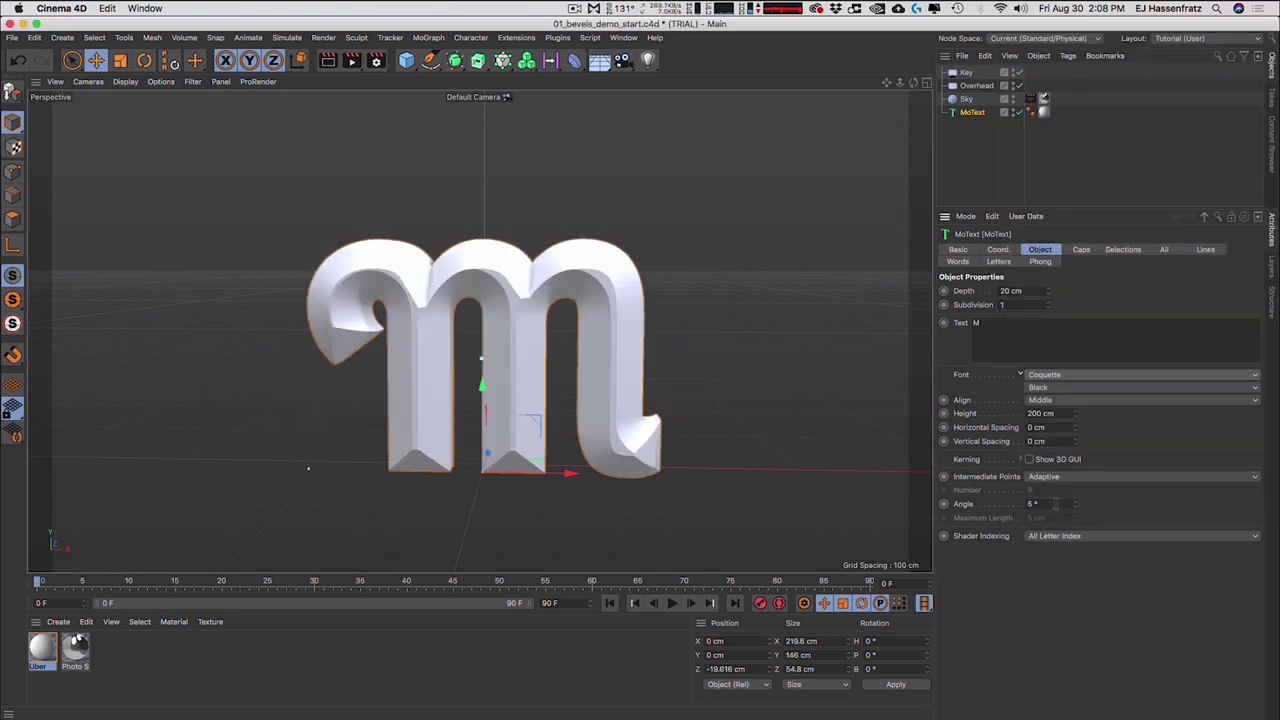
{"action": "left_click_drag", "start_coordinate": [604, 289], "coordinate": [610, 289], "text": "alt"}
{"action": "middle_click_drag", "start_coordinate": [543, 373], "coordinate": [540, 331], "text": "alt"}
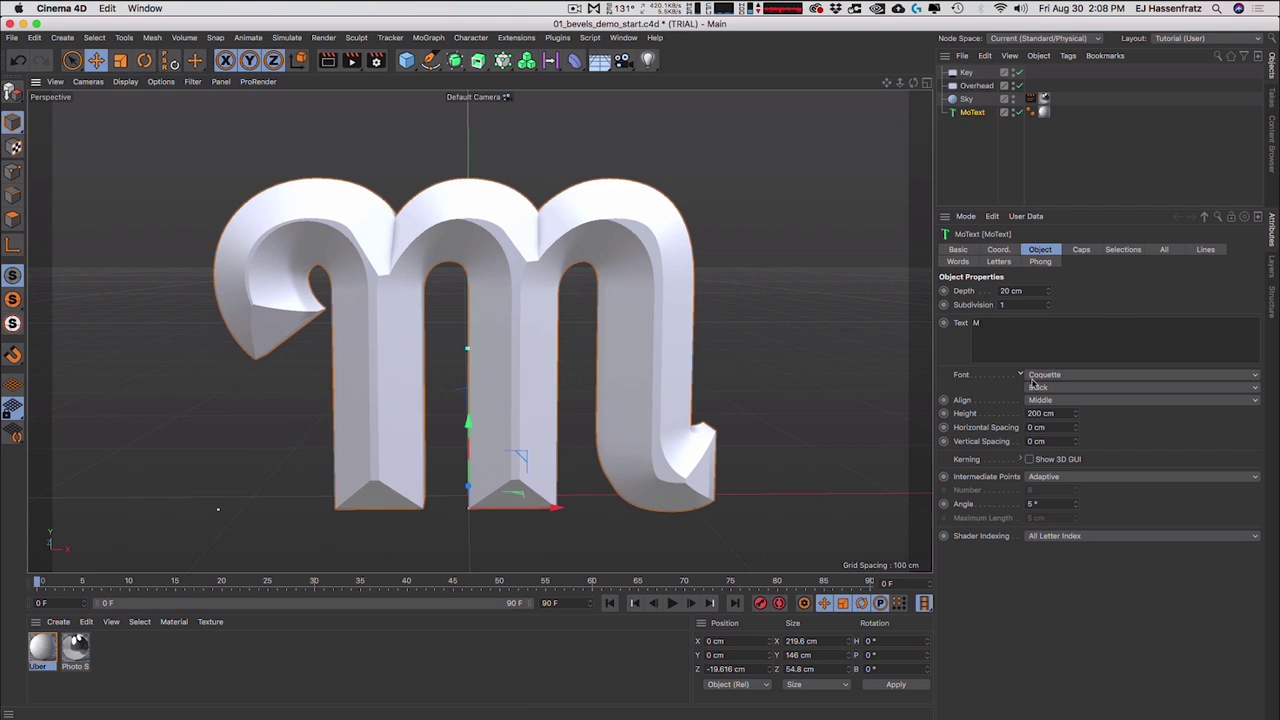
- Increase the letter M's bevel size to about 38.6 cm and inspect the bevels from the front and side
{"action": "left_click", "coordinate": [1081, 250]}
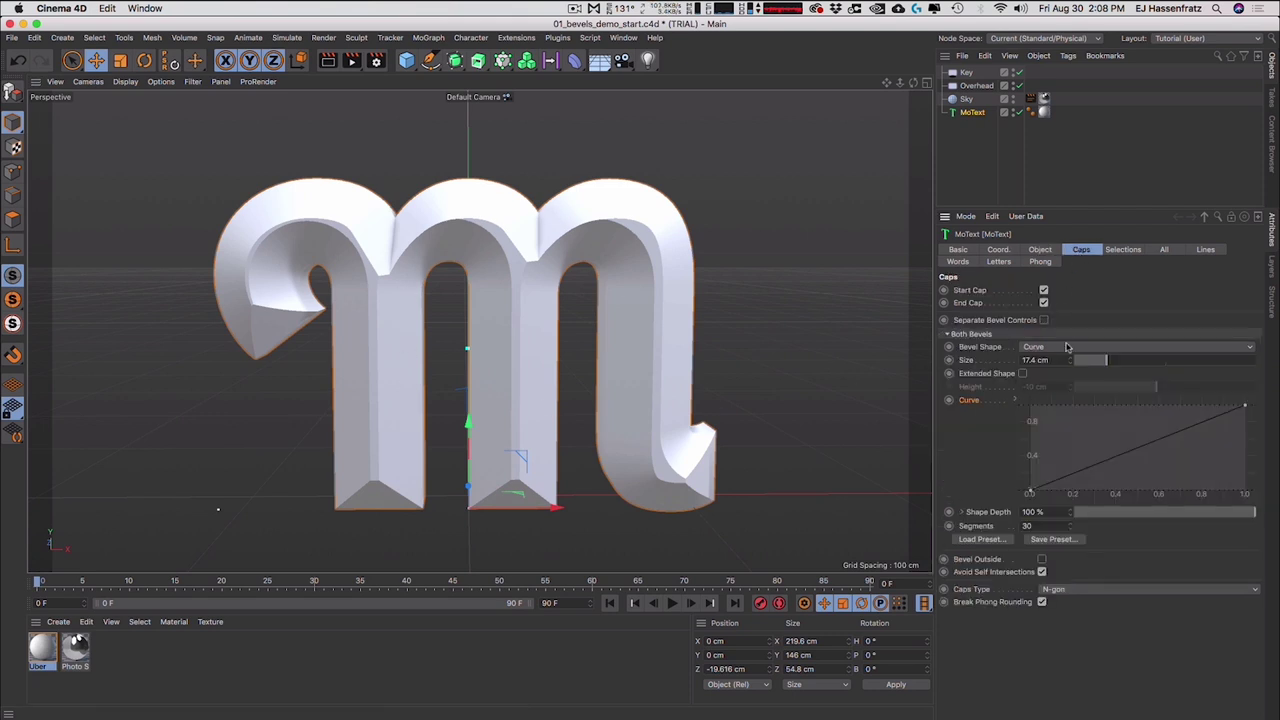
{"action": "left_click_drag", "start_coordinate": [1109, 364], "coordinate": [1145, 360]}
{"action": "left_click_drag", "start_coordinate": [648, 375], "coordinate": [631, 373], "text": "alt"}
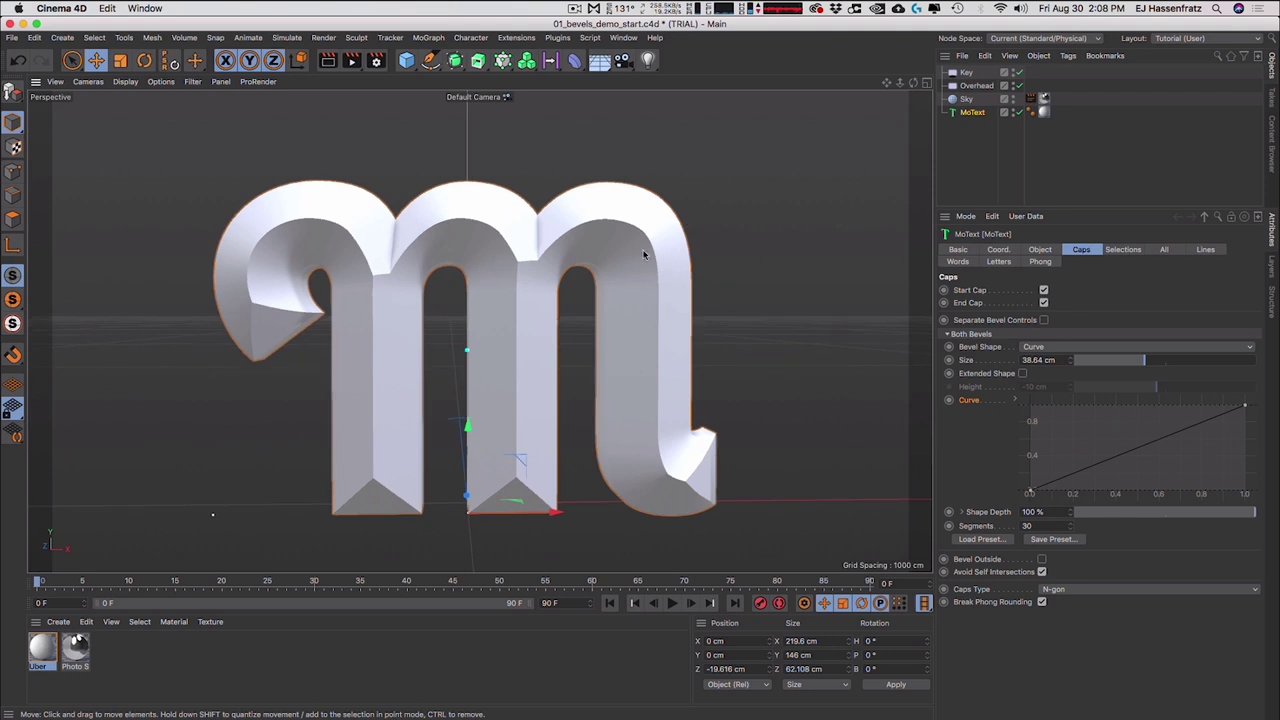
{"action": "left_click_drag", "start_coordinate": [643, 254], "coordinate": [563, 247], "text": "alt"}
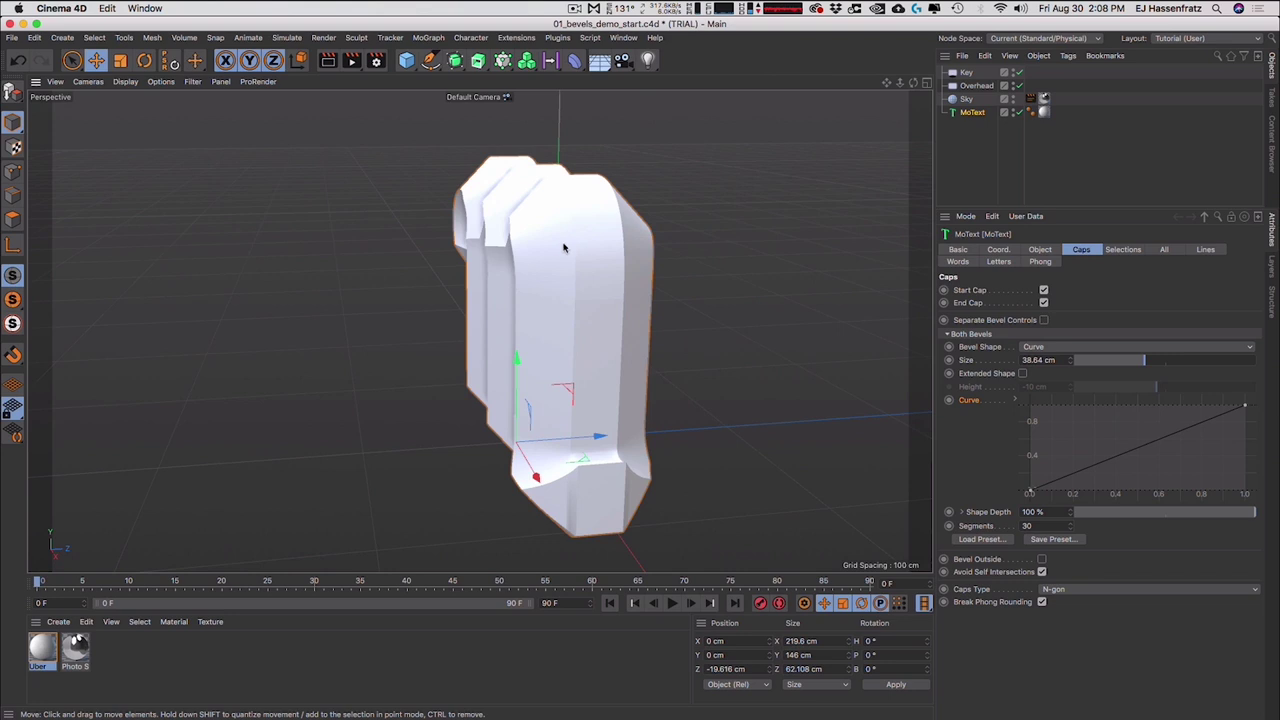
- Try an extrusion depth of 0 cm on the letter M
{"action": "left_click", "coordinate": [1040, 249]}
{"action": "left_click", "coordinate": [1011, 290]}
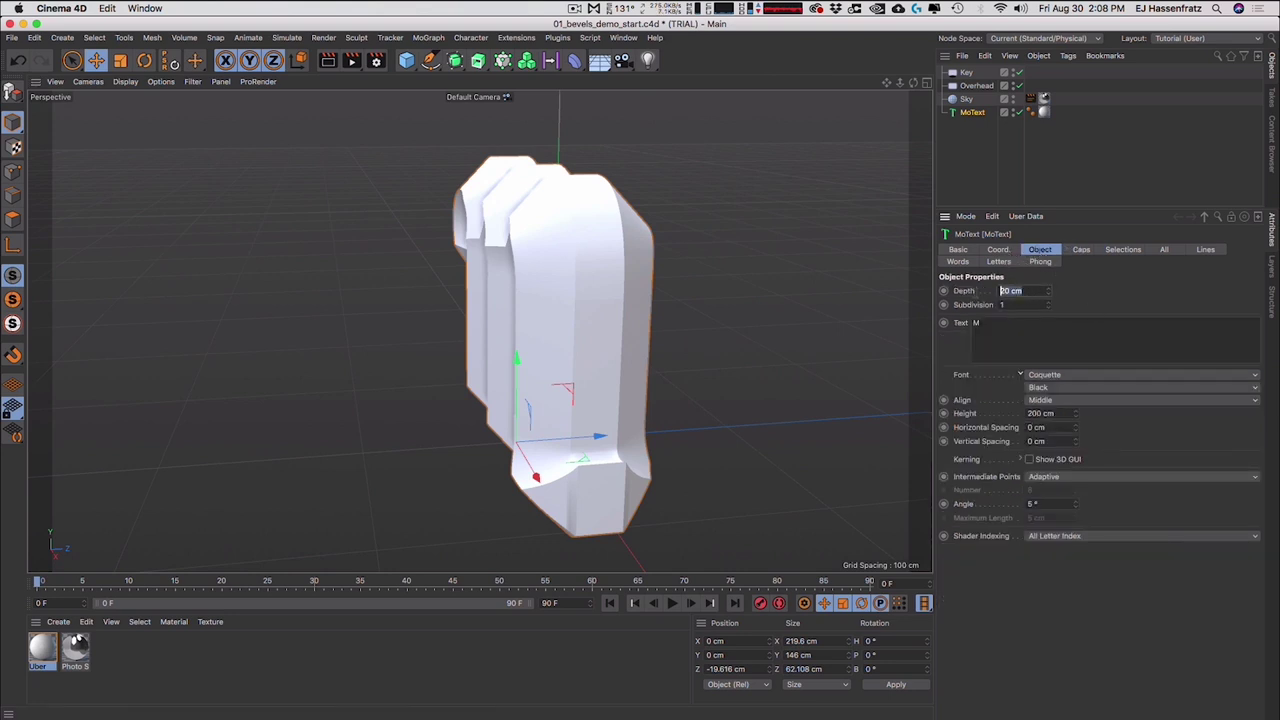
{"action": "type", "text": "0"}
{"action": "key", "text": "Return"}
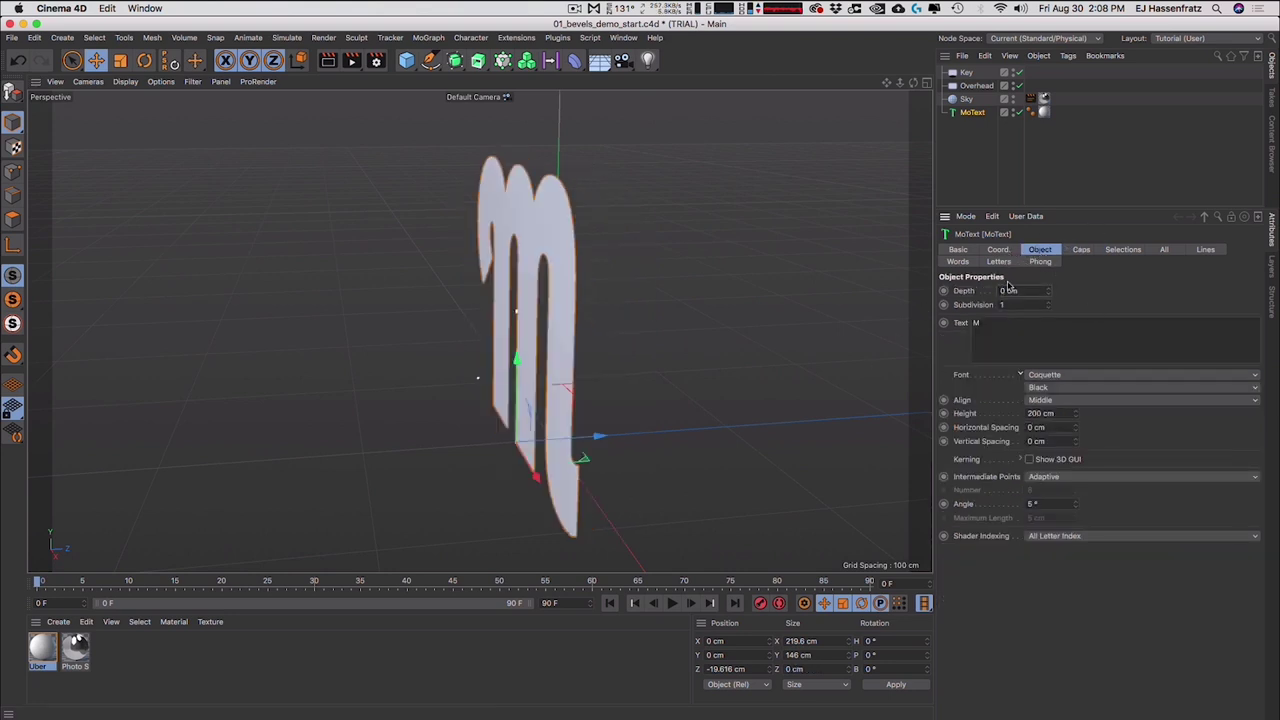
- Set the letter M's extrusion depth to 0.001 cm and inspect the shape from several angles
{"action": "left_click_drag", "start_coordinate": [1022, 292], "coordinate": [452, 440]}
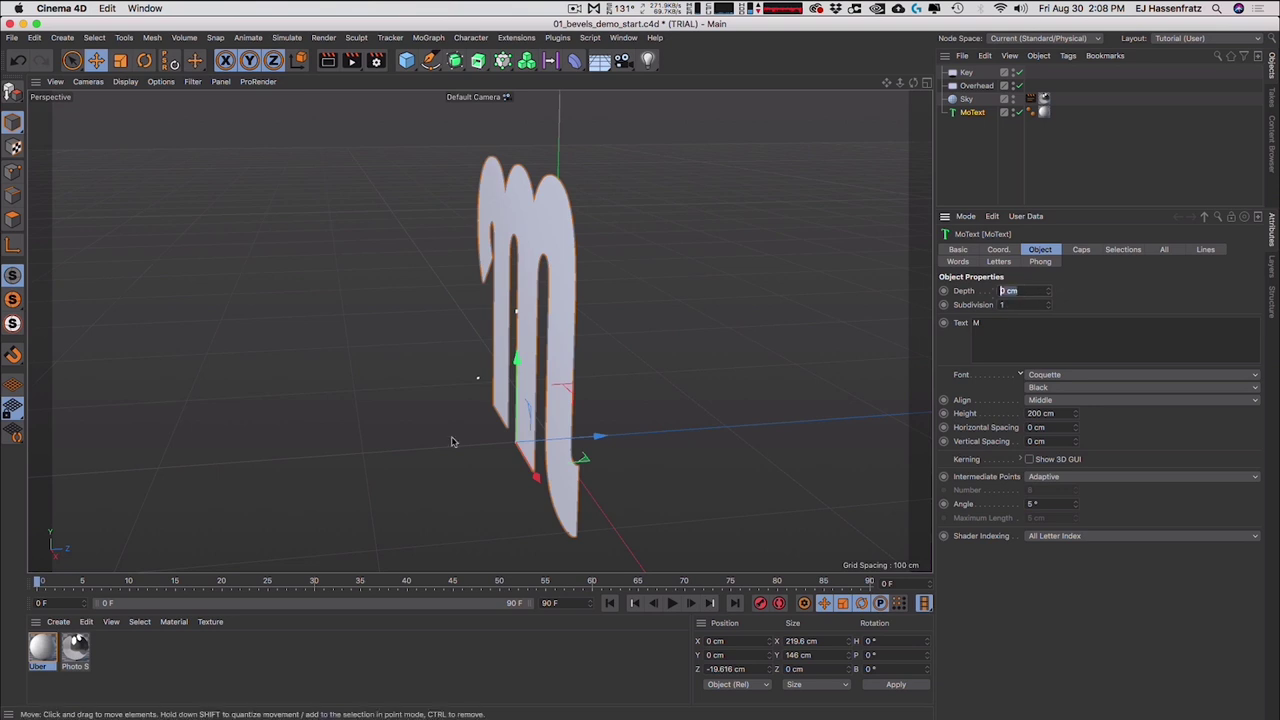
{"action": "type", "text": "."}
{"action": "type", "text": ".001"}
{"action": "key", "text": "Return"}
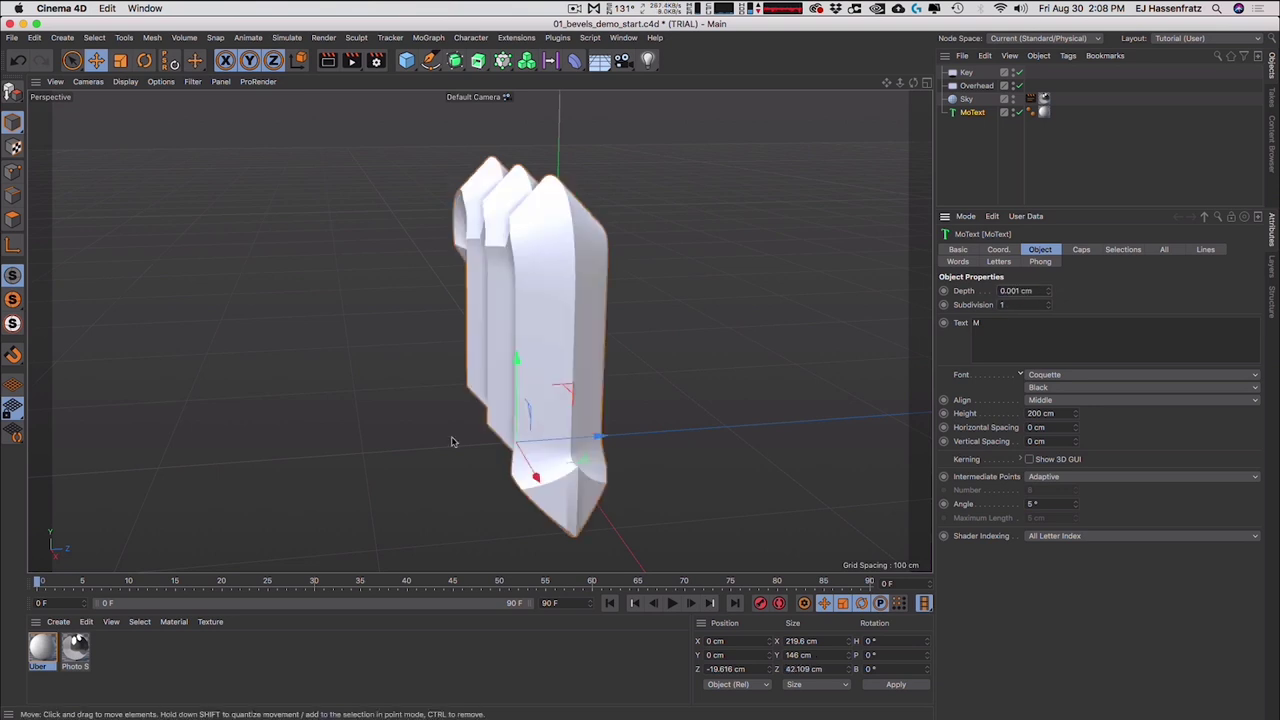
{"action": "left_click_drag", "start_coordinate": [601, 282], "coordinate": [625, 257], "text": "alt"}
{"action": "left_click_drag", "start_coordinate": [454, 244], "coordinate": [486, 295], "text": "alt"}
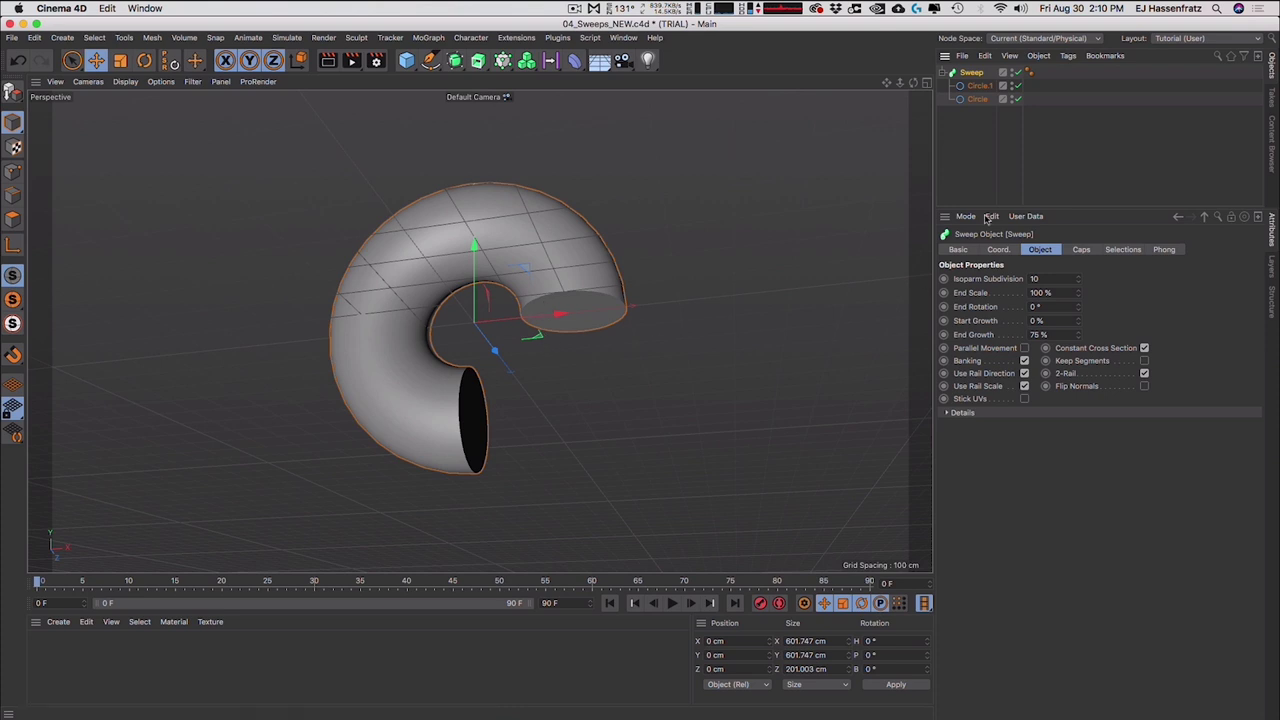
- Set the round bevel on both ends of the sweep to 100 cm and compare 2 segments with a higher segment count
{"action": "left_click", "coordinate": [1081, 250]}
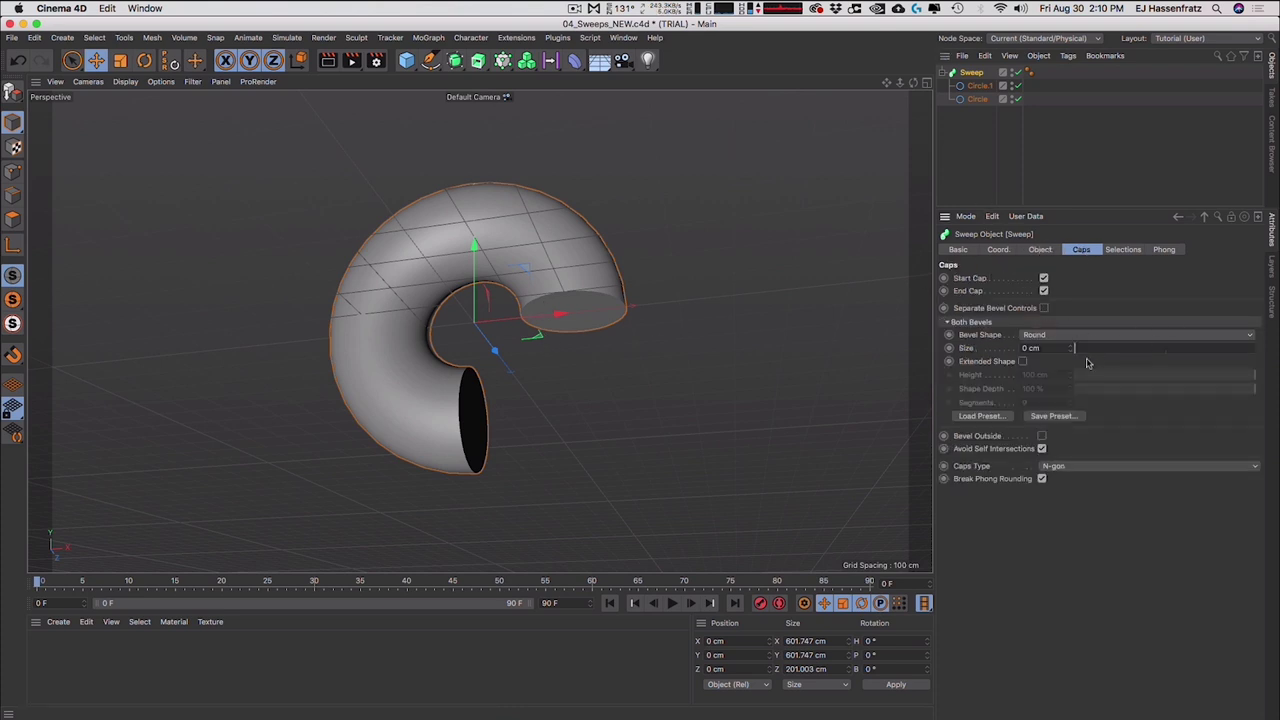
{"action": "left_click_drag", "start_coordinate": [1093, 348], "coordinate": [1277, 350]}
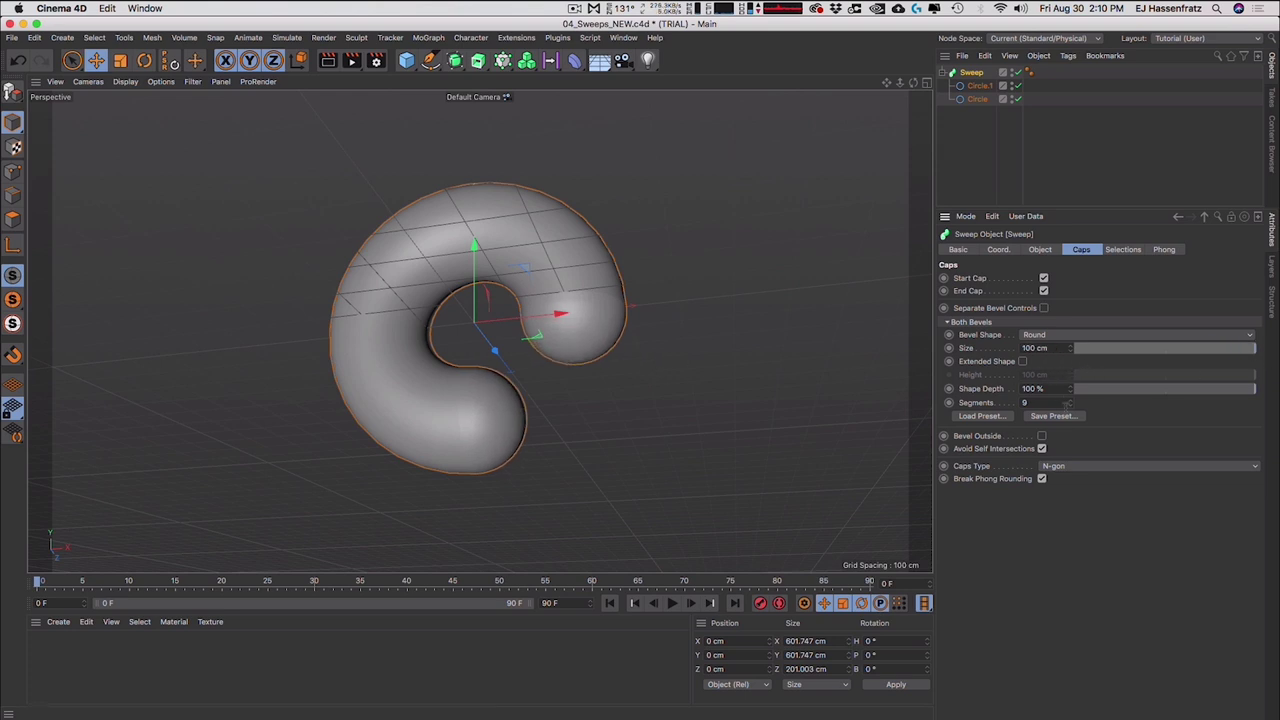
{"action": "left_click", "coordinate": [1068, 404]}
{"action": "left_click_drag", "start_coordinate": [1071, 405], "coordinate": [1072, 418]}
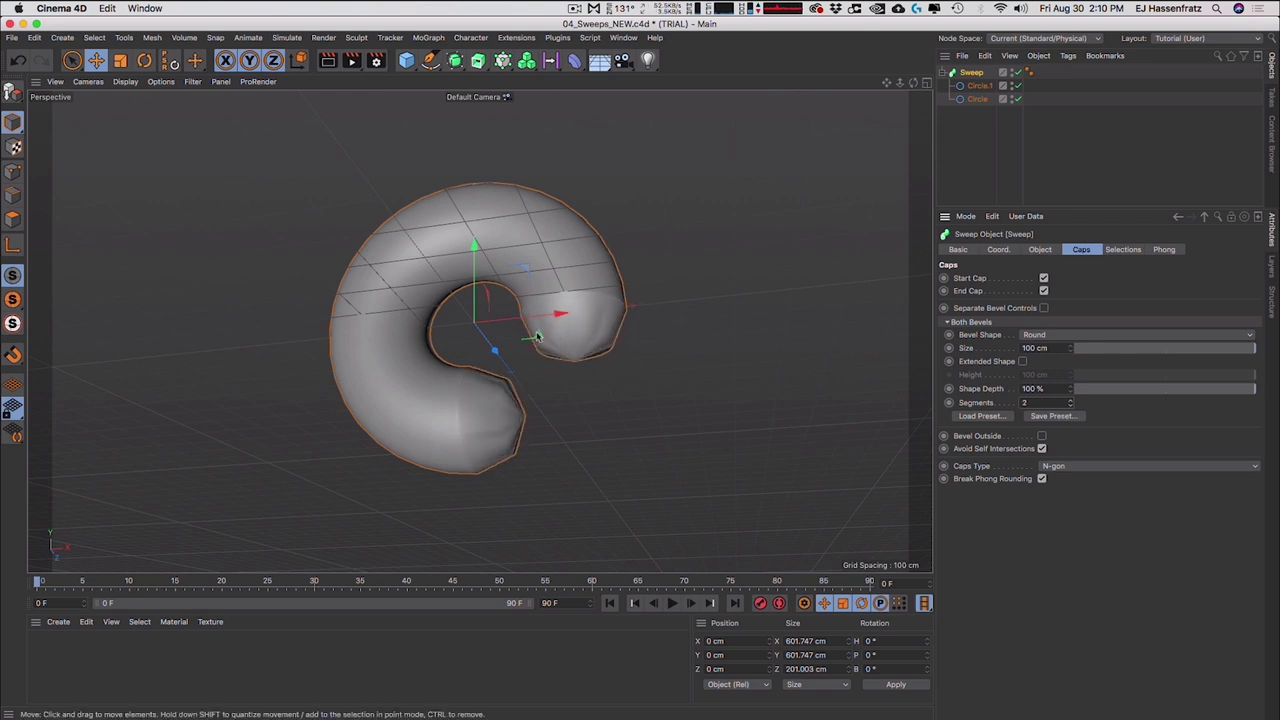
{"action": "left_click_drag", "start_coordinate": [1071, 404], "coordinate": [1071, 384]}
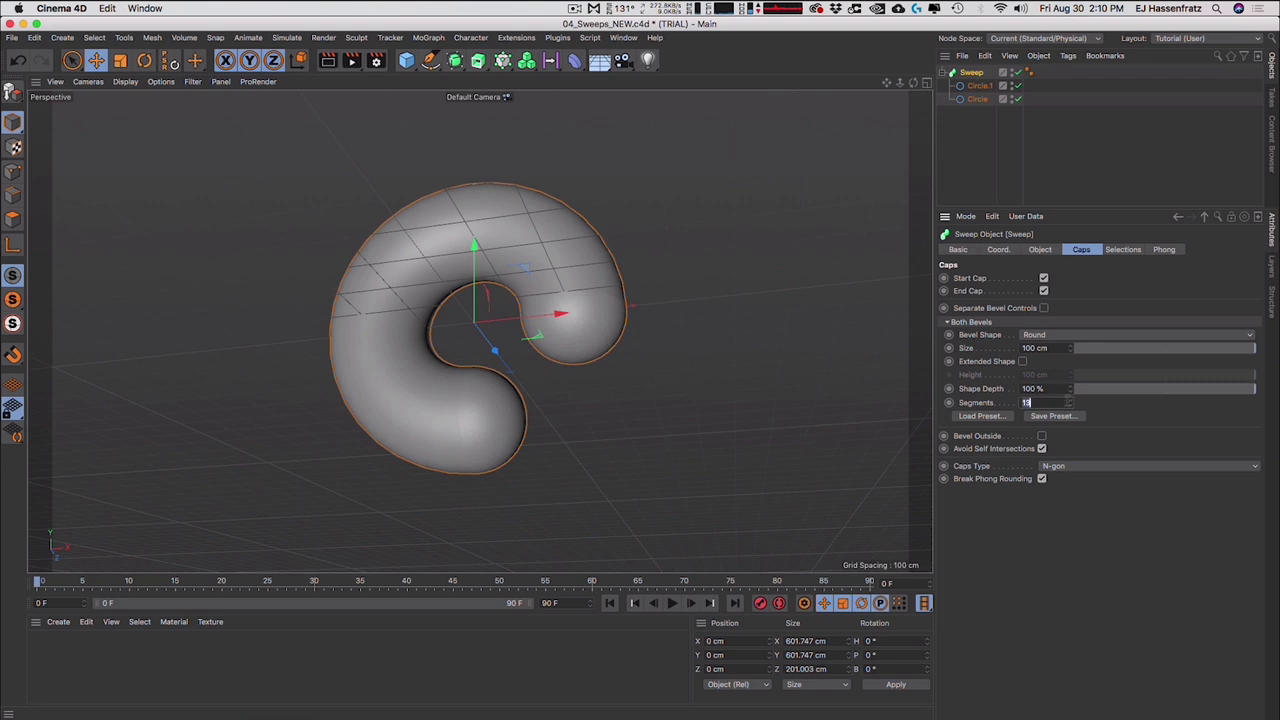
{"action": "left_click_drag", "start_coordinate": [700, 345], "coordinate": [508, 334], "text": "alt"}
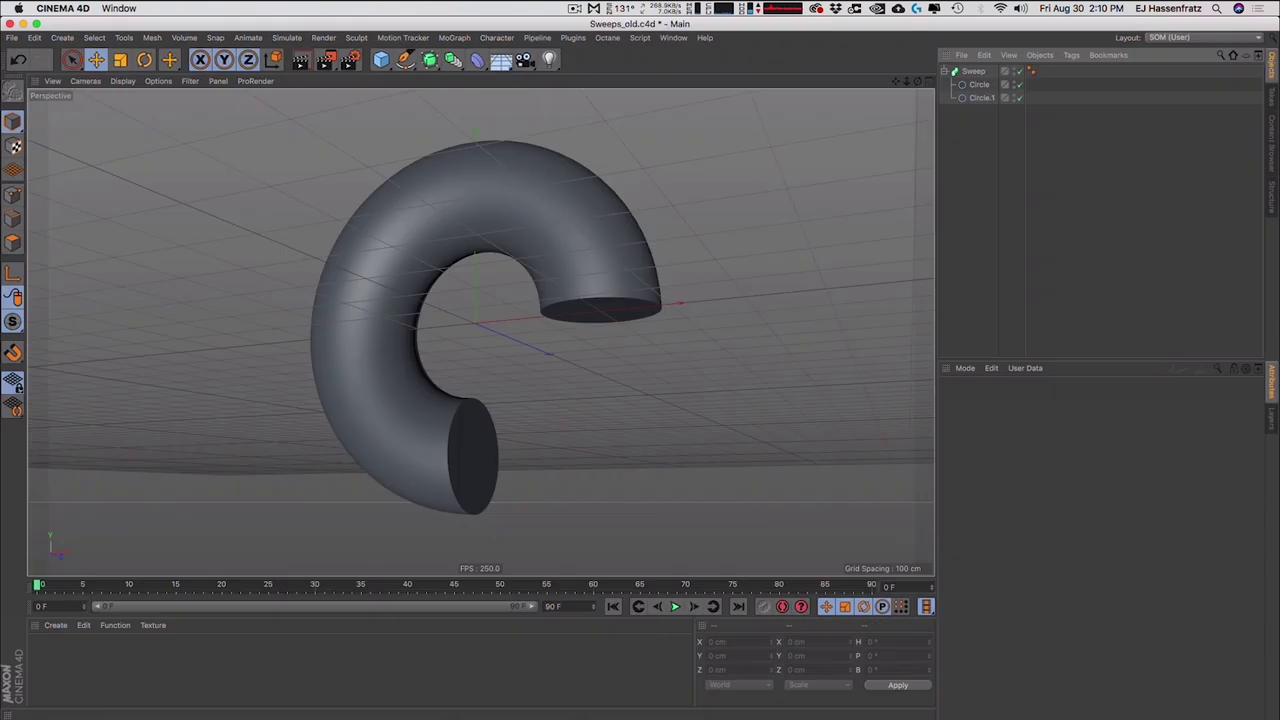
- In the older Cinema 4D version, set both the start and end caps of the sweep in Sweeps_old.c4d to Fillet Cap
{"action": "left_click", "coordinate": [586, 280]}
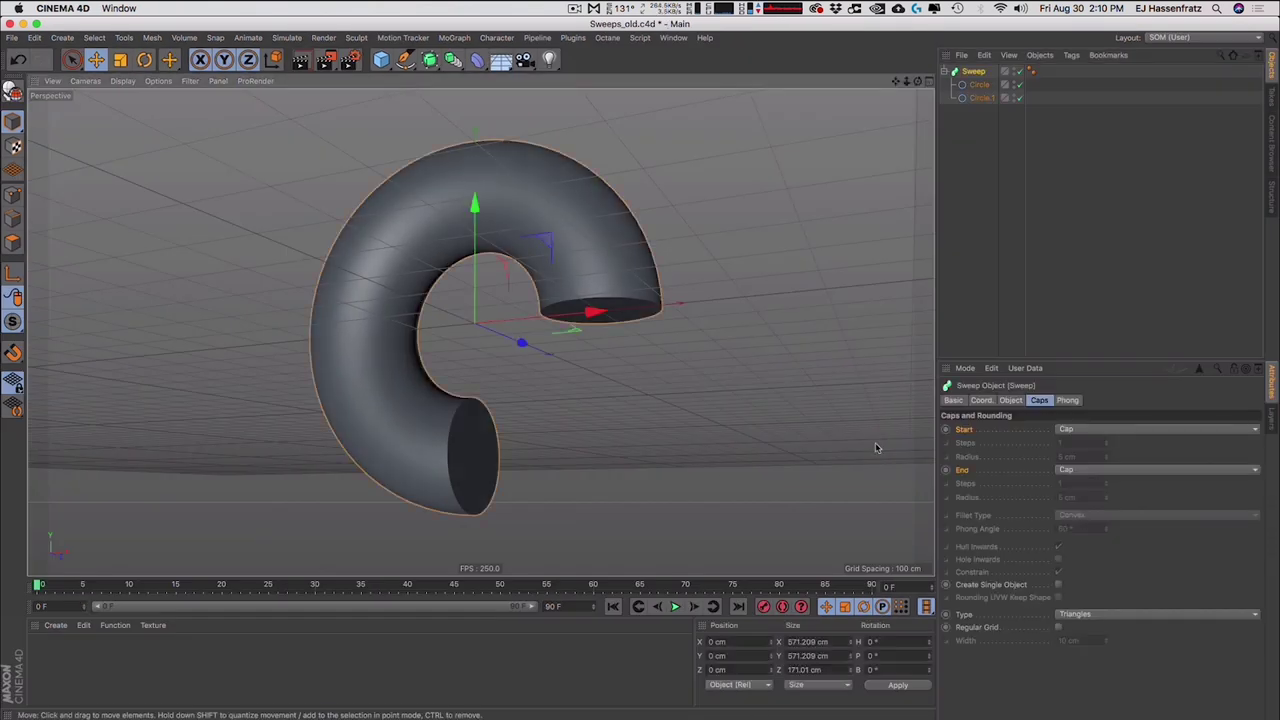
{"action": "left_click", "coordinate": [1097, 430]}
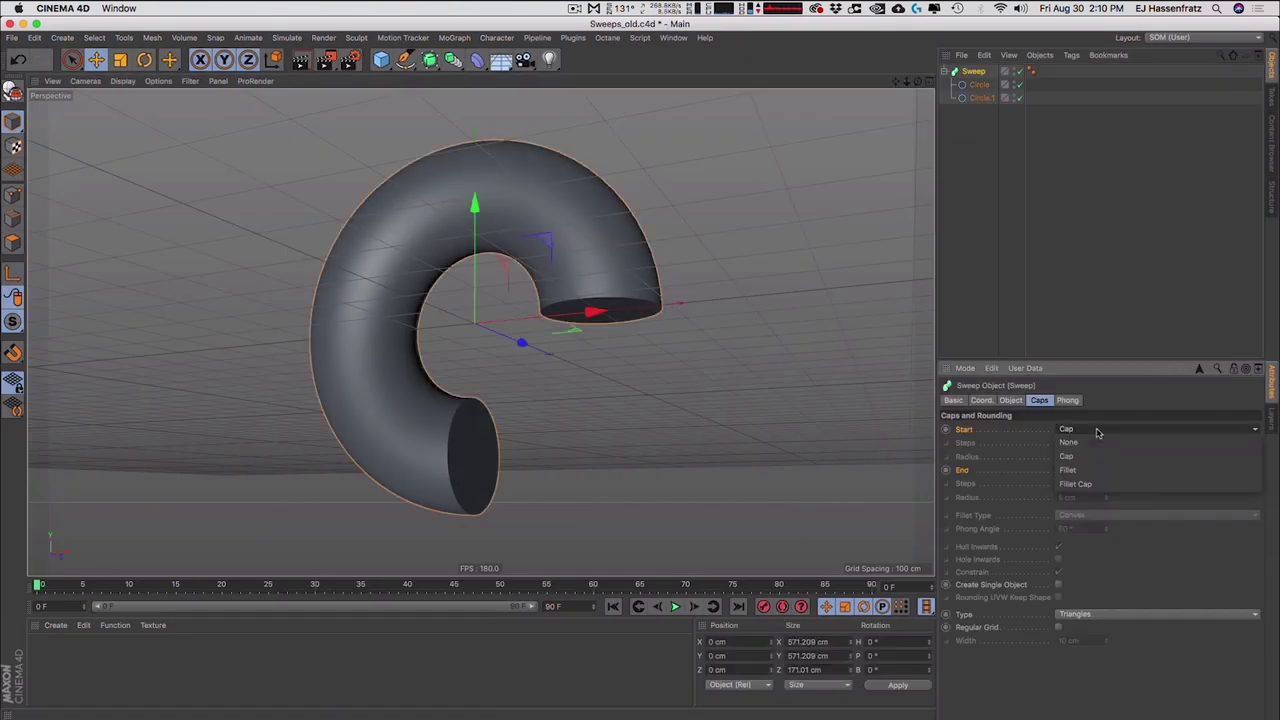
{"action": "left_click", "coordinate": [1097, 484]}
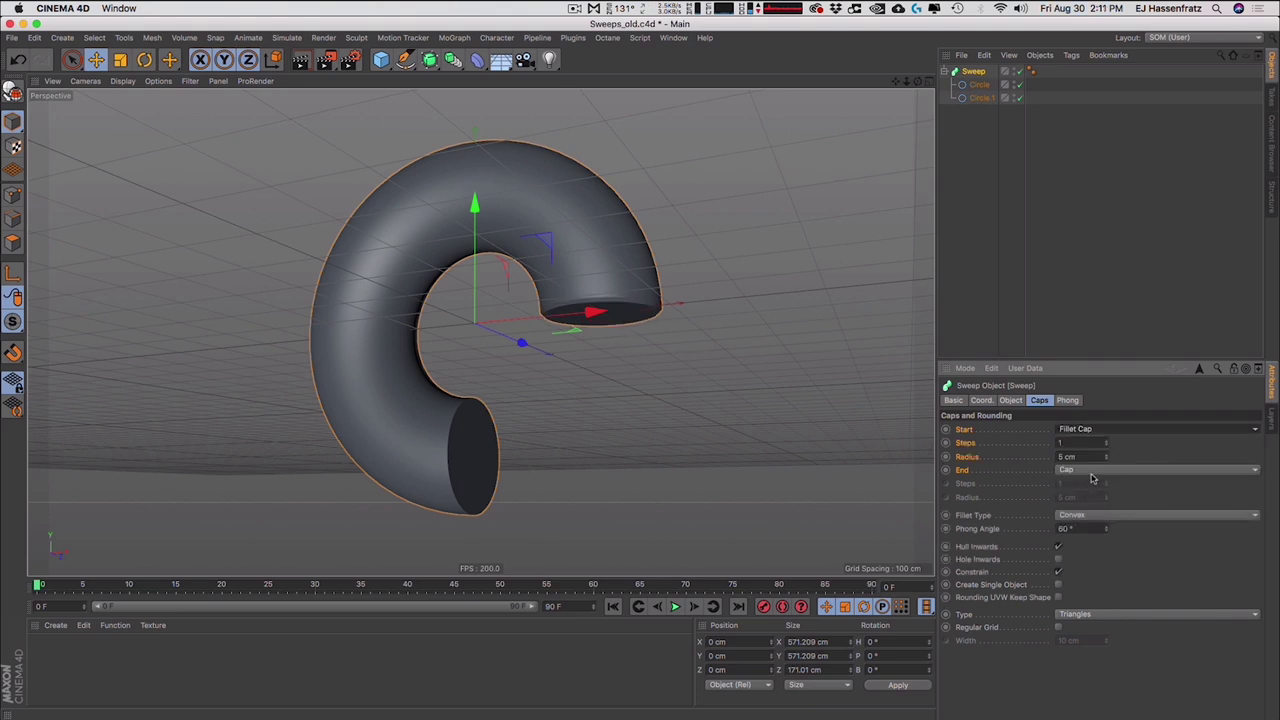
{"action": "left_click", "coordinate": [1097, 470]}
{"action": "left_click", "coordinate": [1089, 526]}
- Set the sweep's end fillet to 18 steps and its start fillet to 26 steps, both with a radius of 111 cm
{"action": "left_click_drag", "start_coordinate": [1108, 497], "coordinate": [1117, 453]}
{"action": "left_click_drag", "start_coordinate": [1108, 500], "coordinate": [1105, 469]}
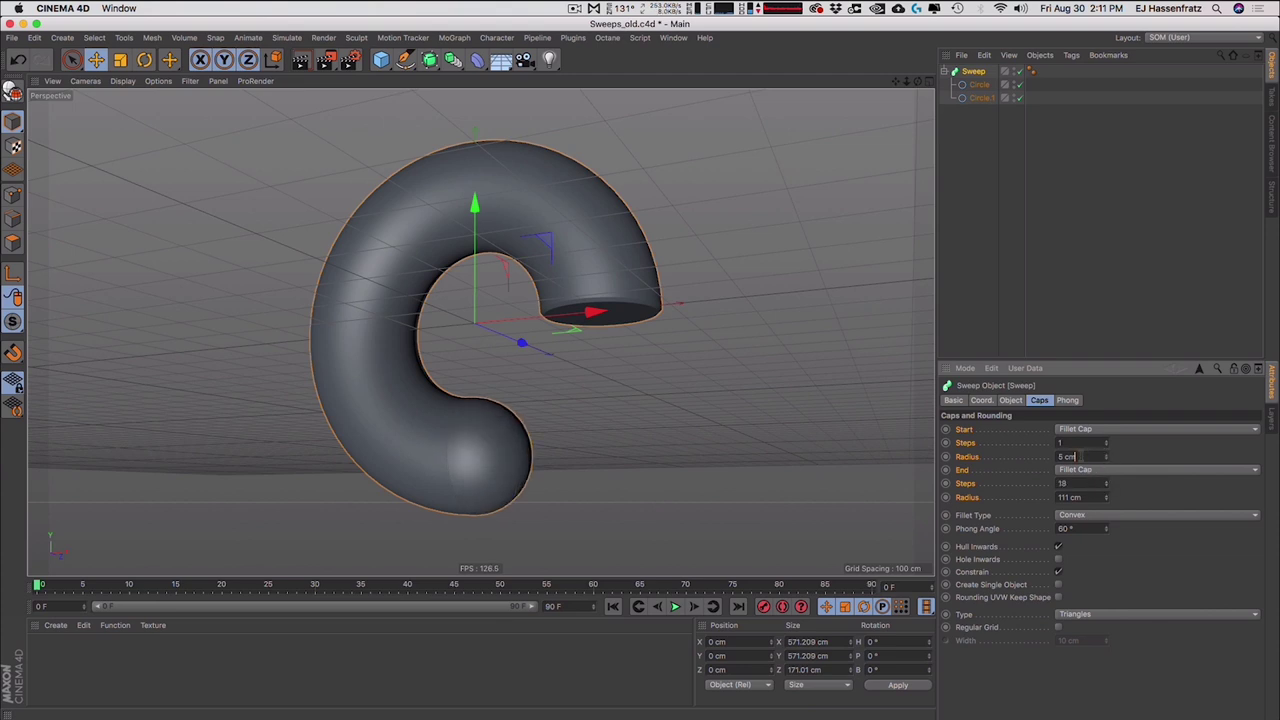
{"action": "double_click", "coordinate": [1077, 456]}
{"action": "type", "text": "111"}
{"action": "key", "text": "Return"}
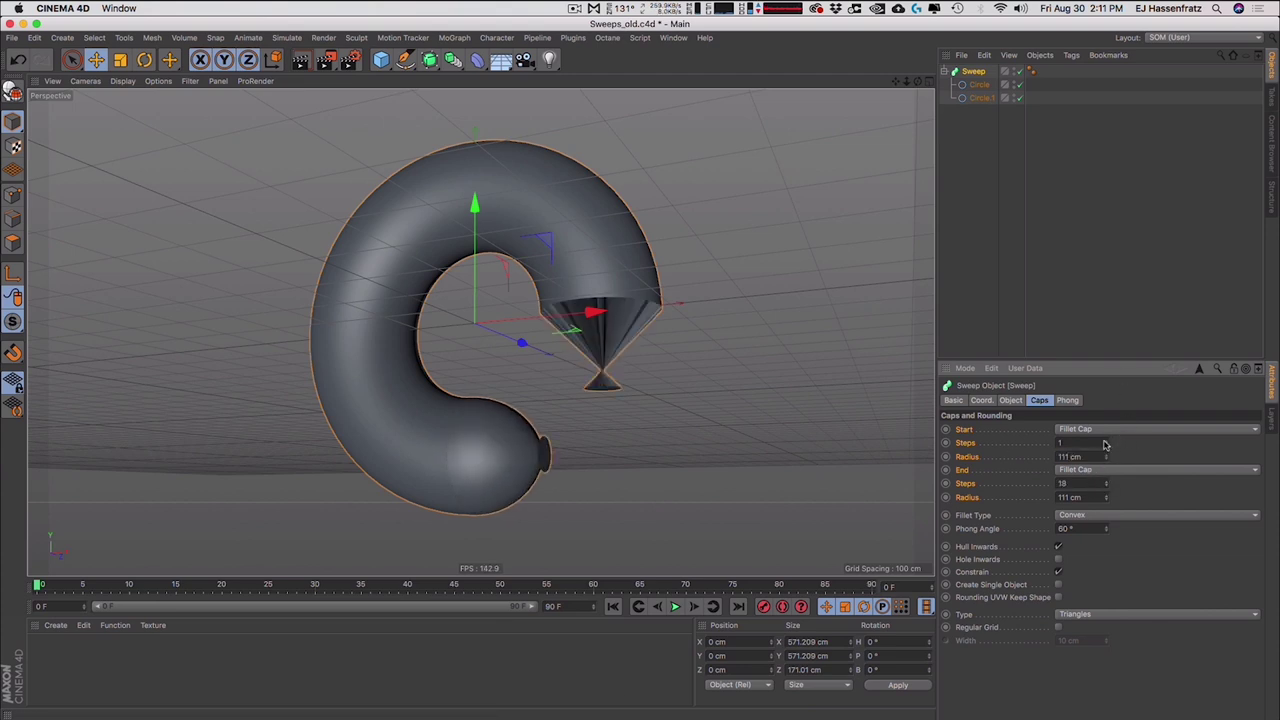
{"action": "left_click_drag", "start_coordinate": [1106, 444], "coordinate": [1106, 428]}
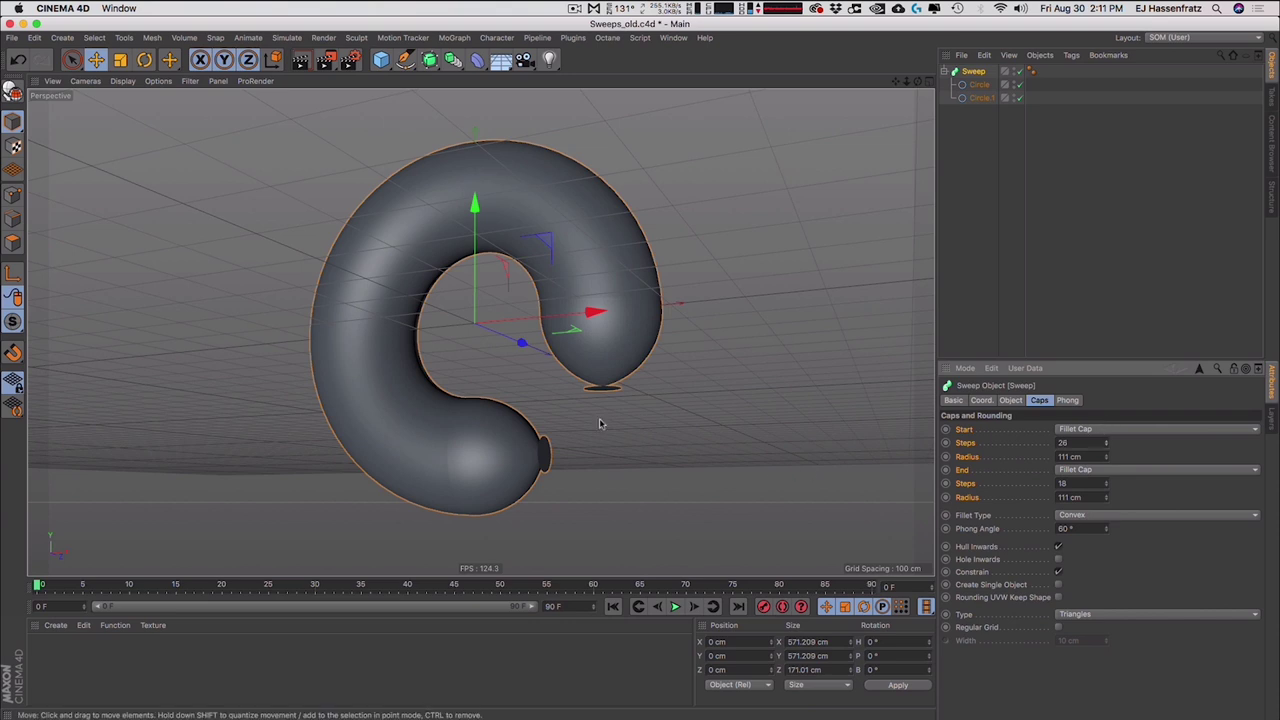
- Reduce the sweep's end fillet radius to 82 cm and its start fillet radius to 90 cm
{"action": "left_click_drag", "start_coordinate": [600, 423], "coordinate": [518, 436], "text": "alt"}
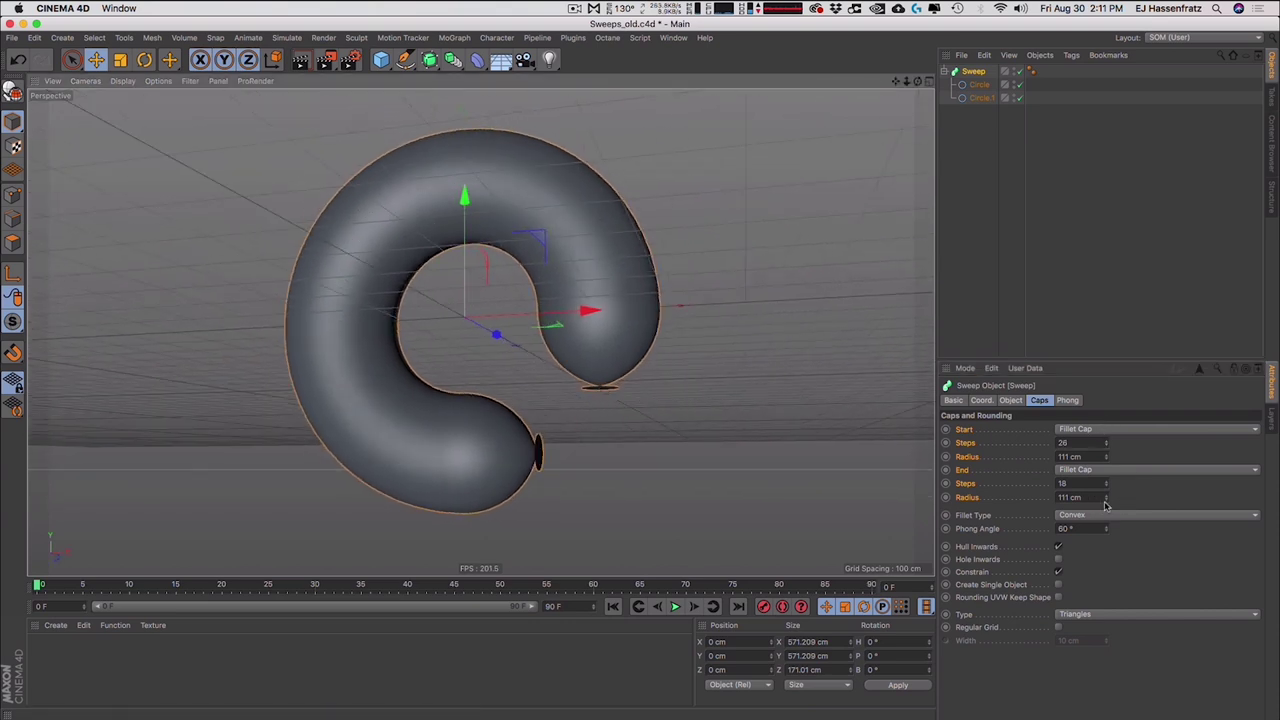
{"action": "left_click_drag", "start_coordinate": [1105, 501], "coordinate": [1110, 519]}
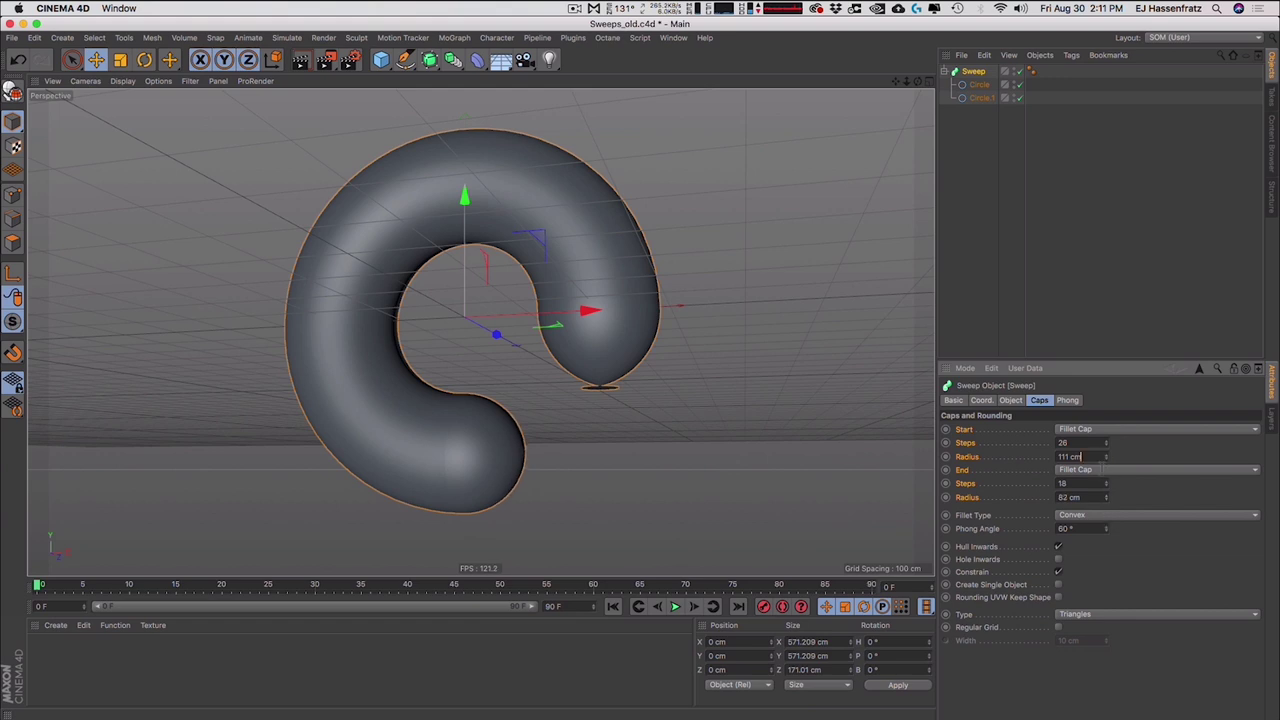
{"action": "left_click_drag", "start_coordinate": [1107, 463], "coordinate": [1110, 490]}
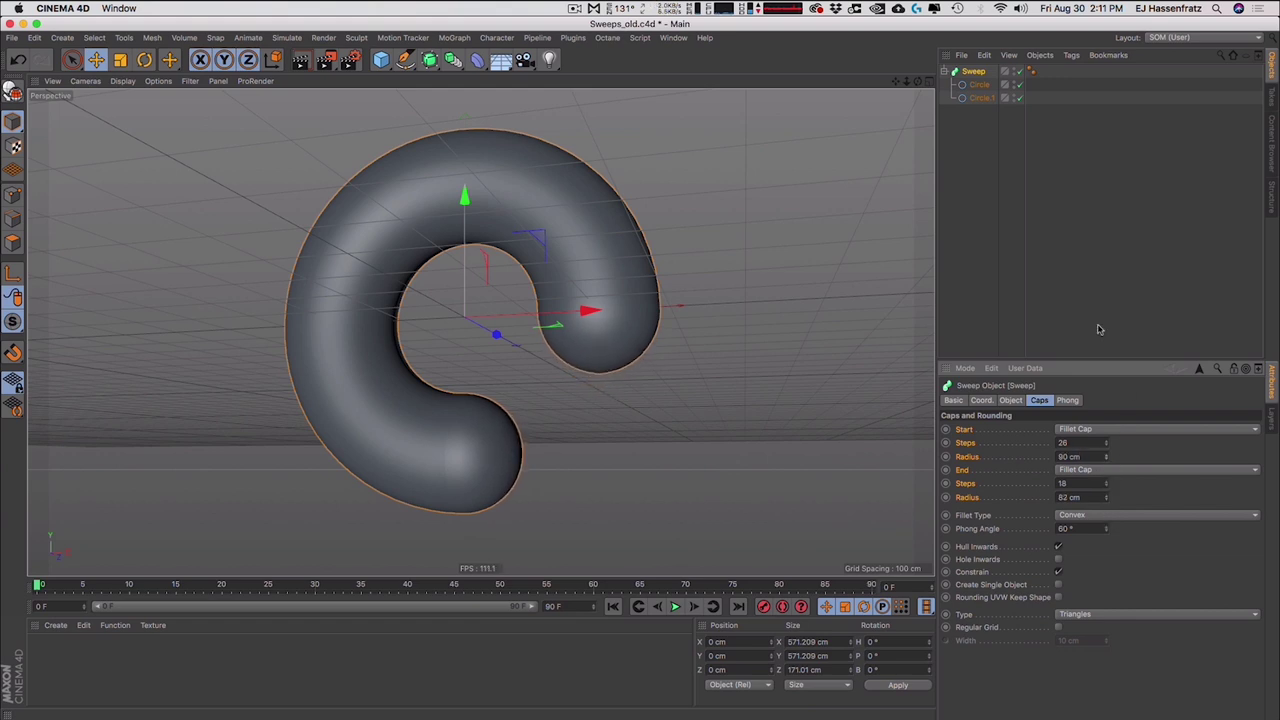
- Enlarge the sweep's profile circle to a radius of about 135 cm and reselect the sweep to check its cap settings
{"action": "left_click", "coordinate": [976, 99]}
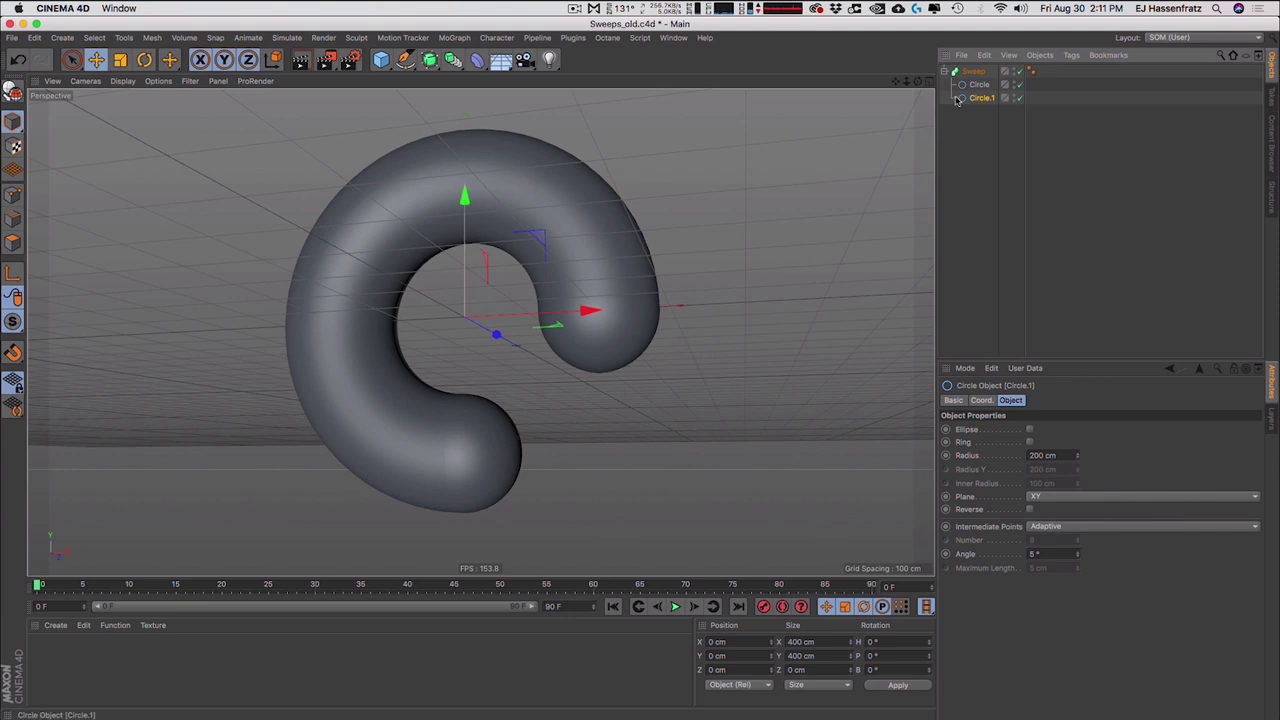
{"action": "key", "text": "Up"}
{"action": "left_click_drag", "start_coordinate": [1079, 458], "coordinate": [1083, 423]}
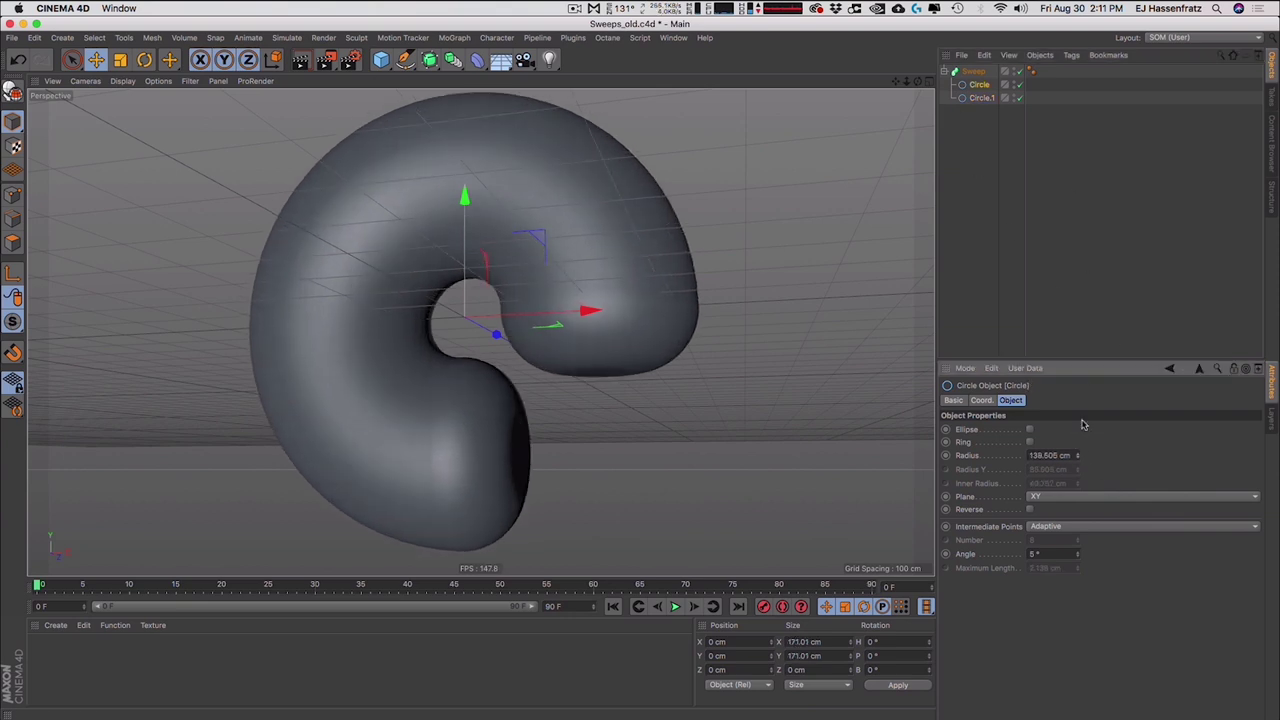
{"action": "left_click", "coordinate": [973, 72]}
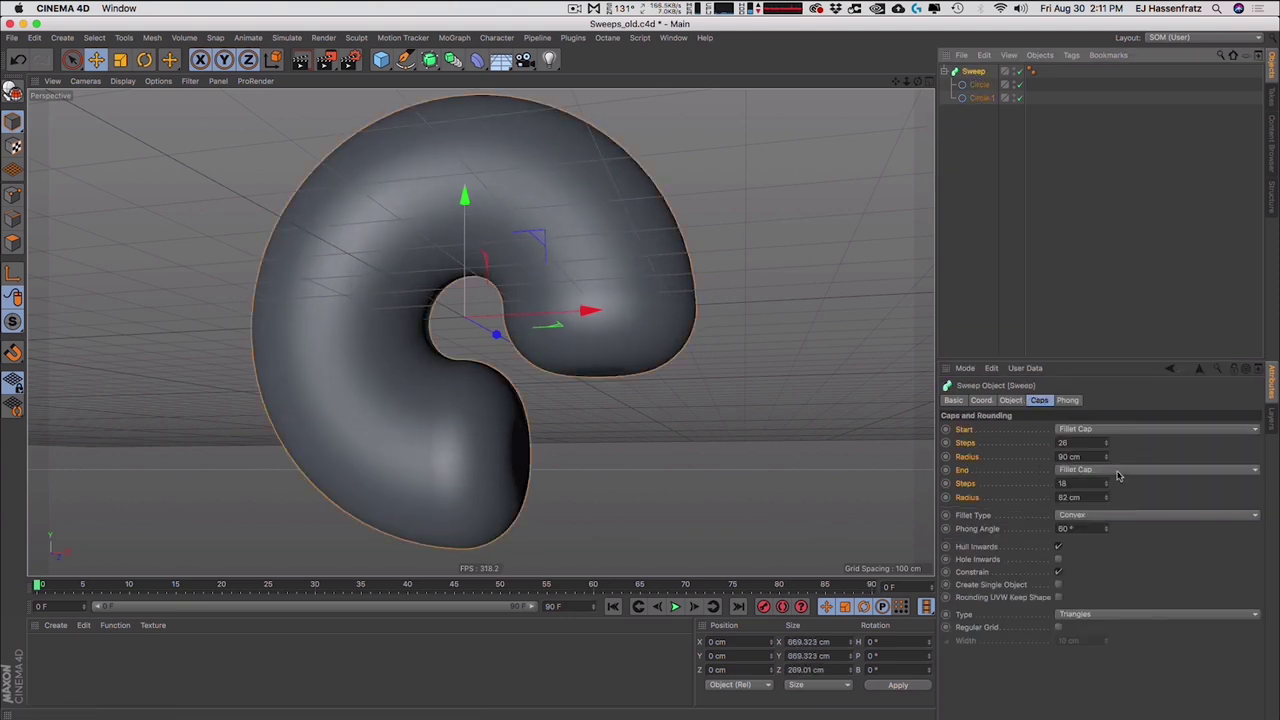
- Increase the radius of the end fillet on the older version's sweep
{"action": "left_click_drag", "start_coordinate": [1106, 498], "coordinate": [1106, 457]}
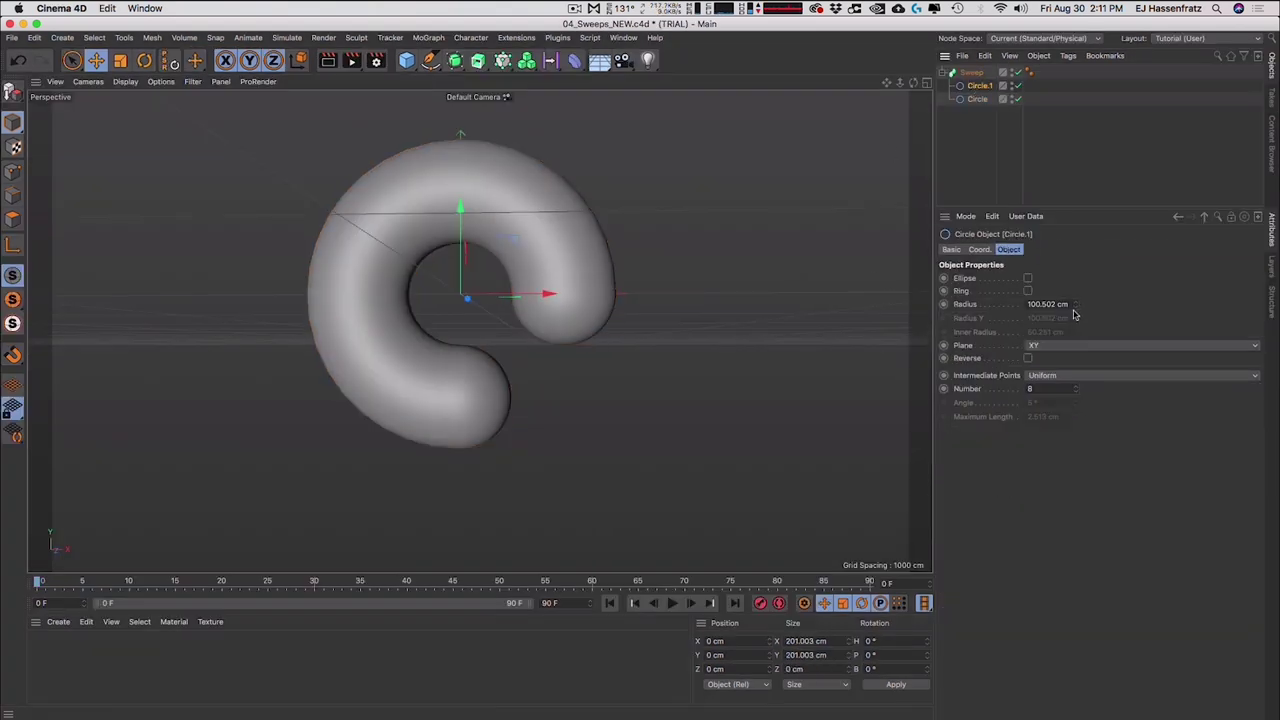
- In 04_Sweeps_NEW.c4d, enlarge the profile circle's radius to about 132.5 cm and set the sweep's bevel size to 150 cm
{"action": "left_click_drag", "start_coordinate": [1073, 314], "coordinate": [1076, 288]}
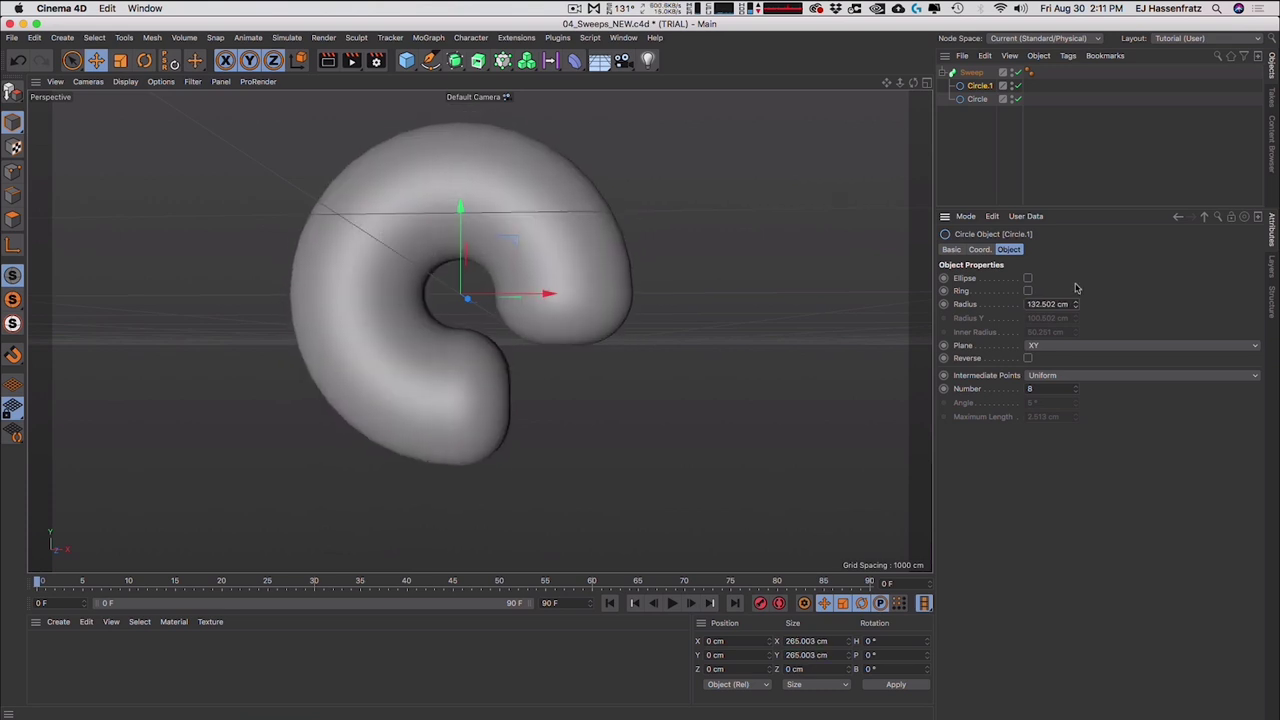
{"action": "left_click", "coordinate": [971, 72]}
{"action": "left_click_drag", "start_coordinate": [1069, 349], "coordinate": [972, 426]}
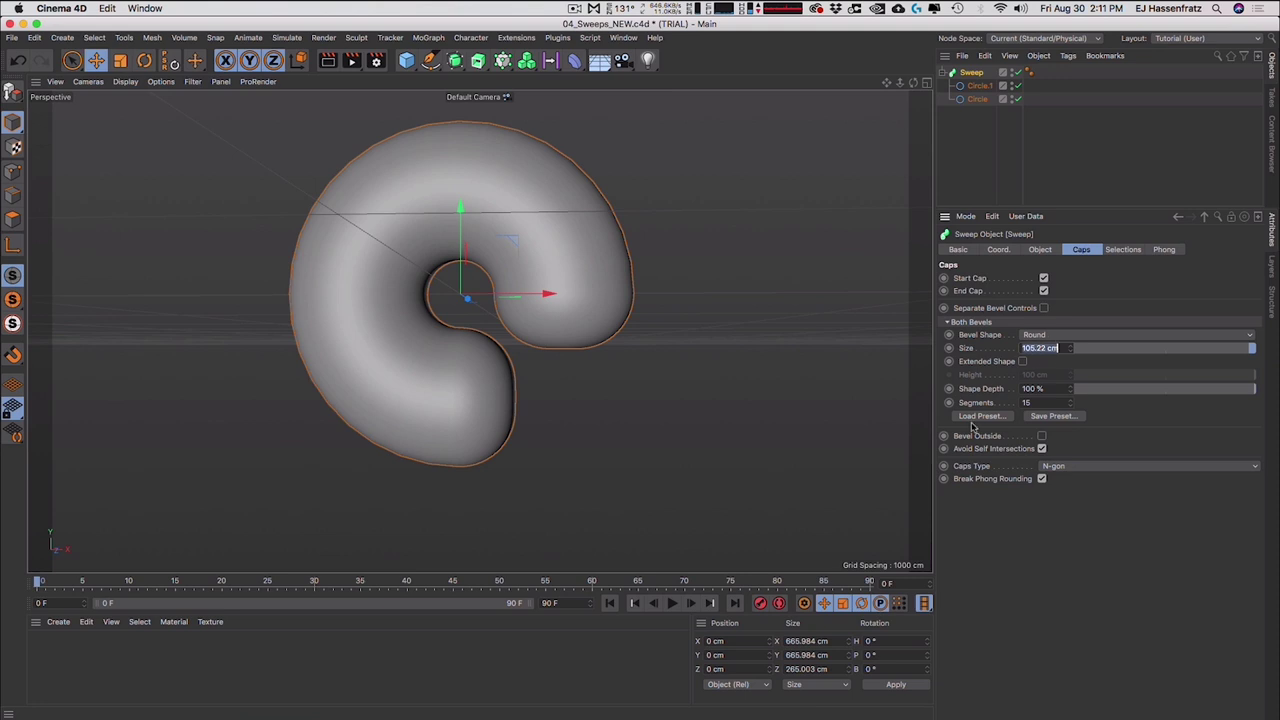
{"action": "type", "text": "150"}
{"action": "key", "text": "Return"}
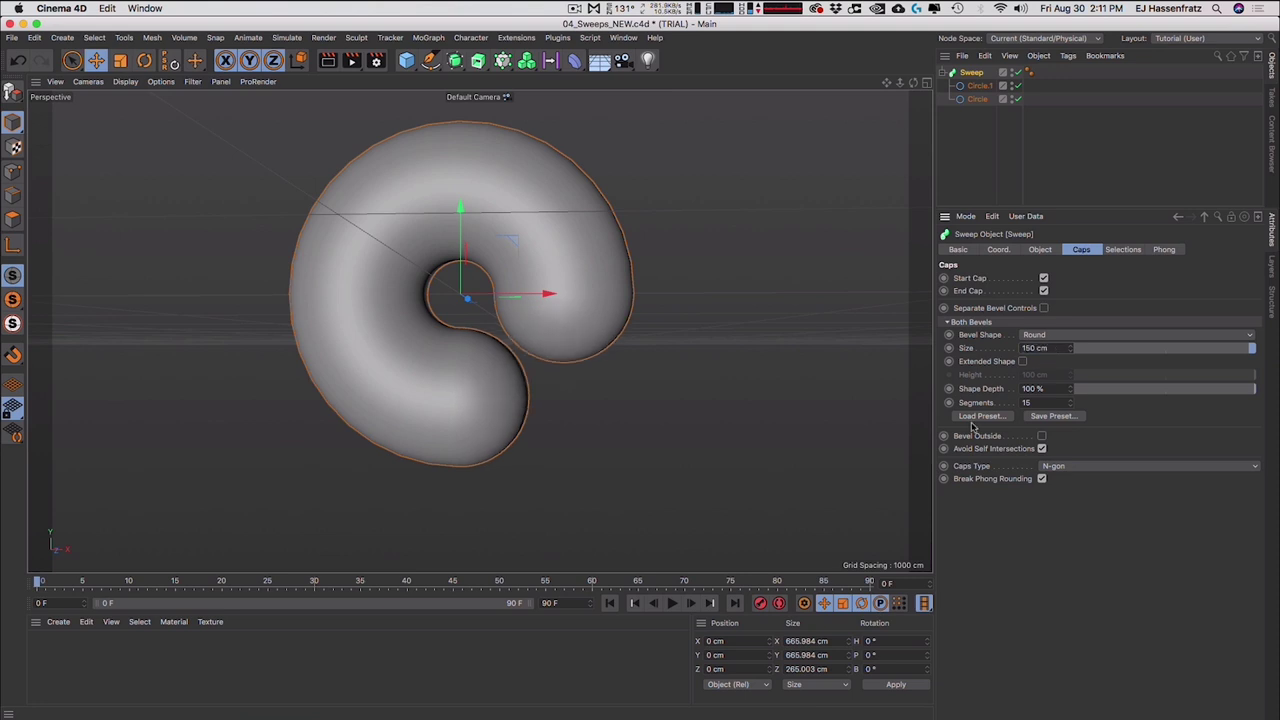
{"action": "middle_click_drag", "start_coordinate": [681, 463], "coordinate": [688, 483], "text": "alt"}
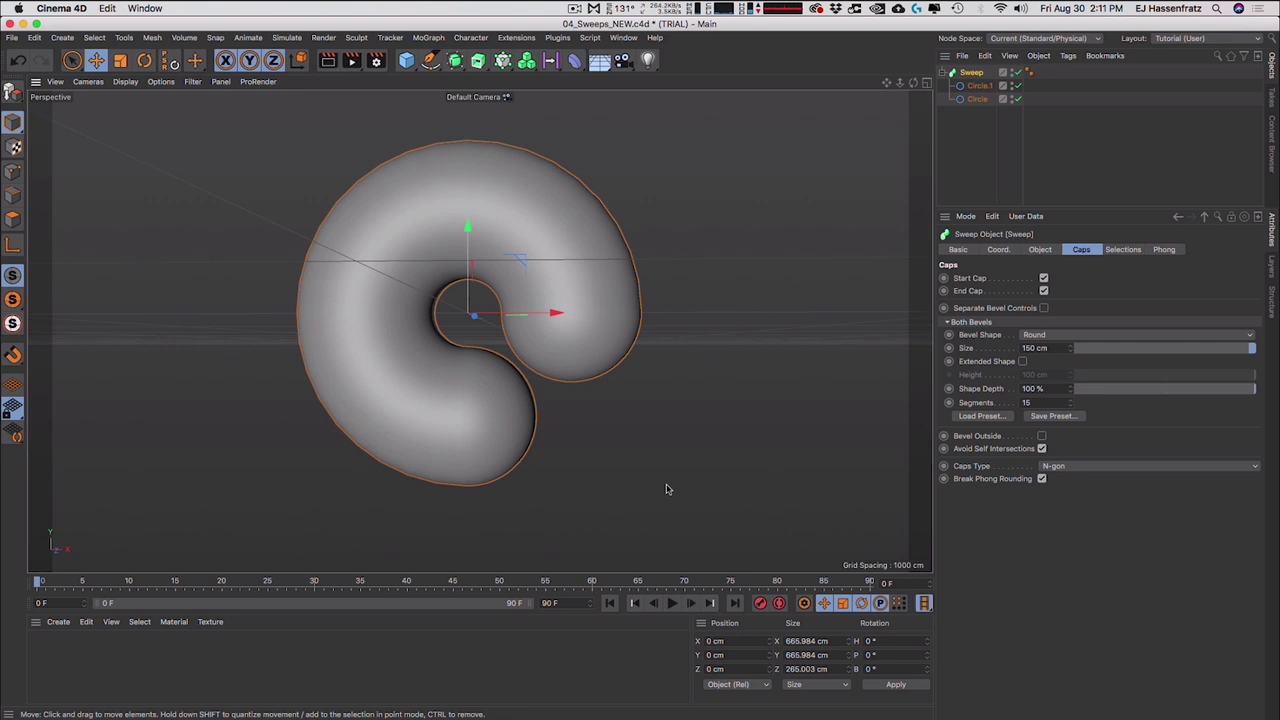
- Add a Loft and a Lathe generator object to the scene
{"action": "left_click", "coordinate": [478, 60]}
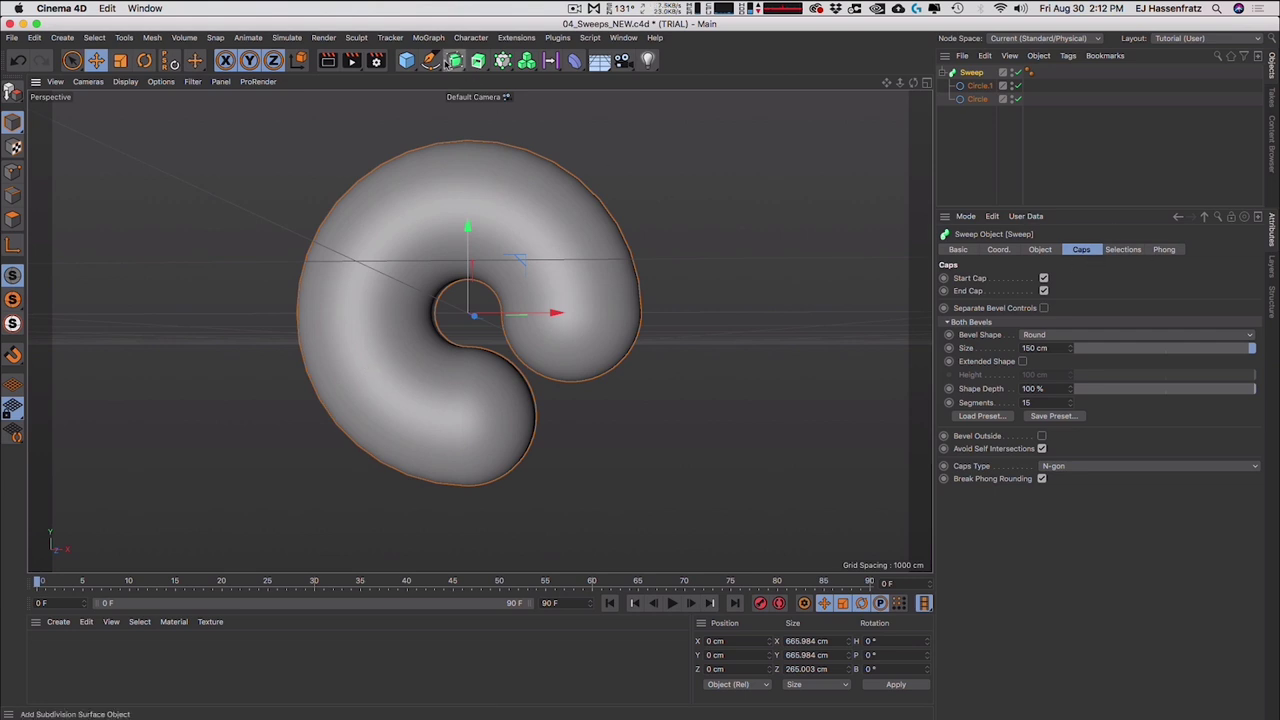
{"action": "left_click", "coordinate": [482, 61]}
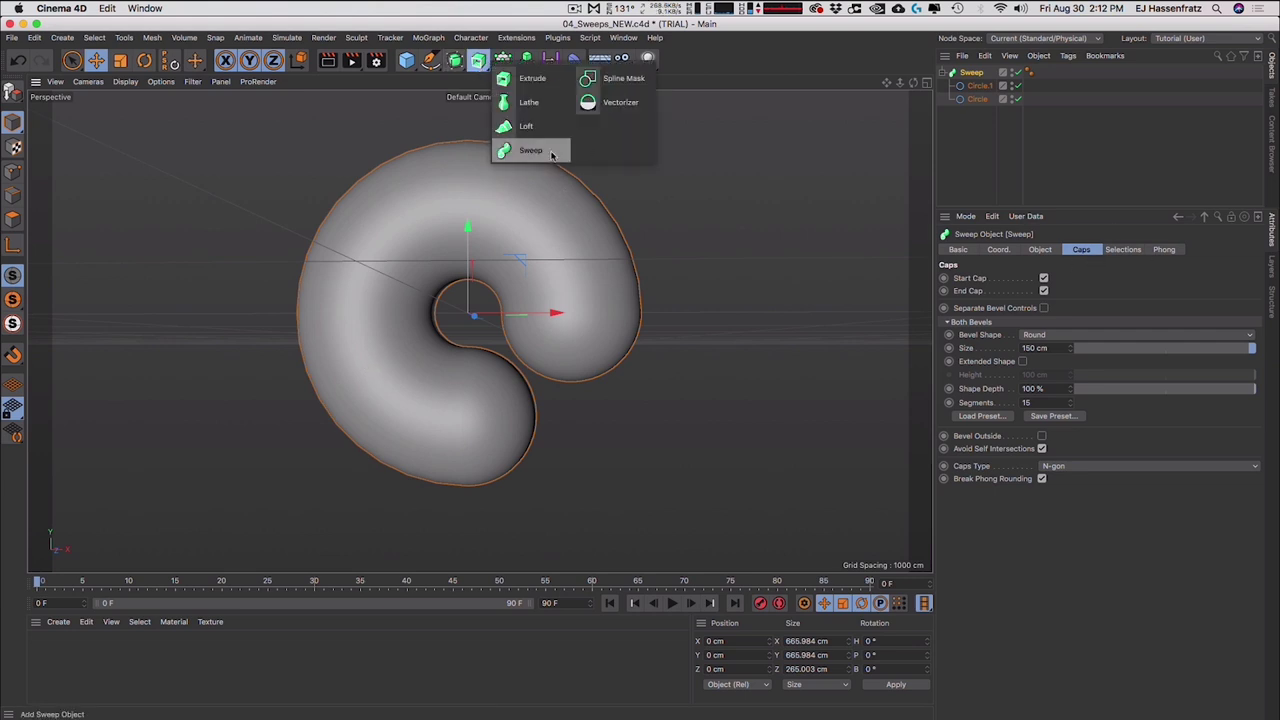
{"action": "left_click", "coordinate": [526, 126]}
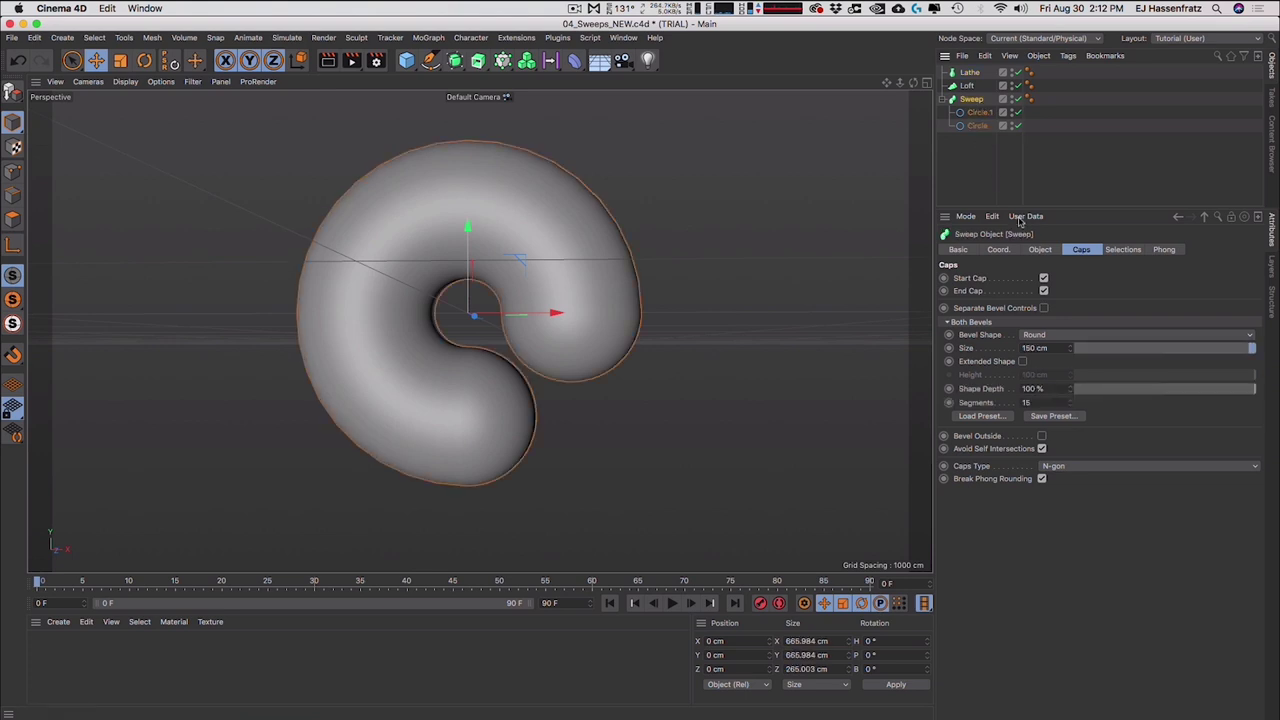
- Change the sweep's bevel shape to Curve and add inner points to the profile curve to form stepped ends
{"action": "left_click", "coordinate": [1048, 335]}
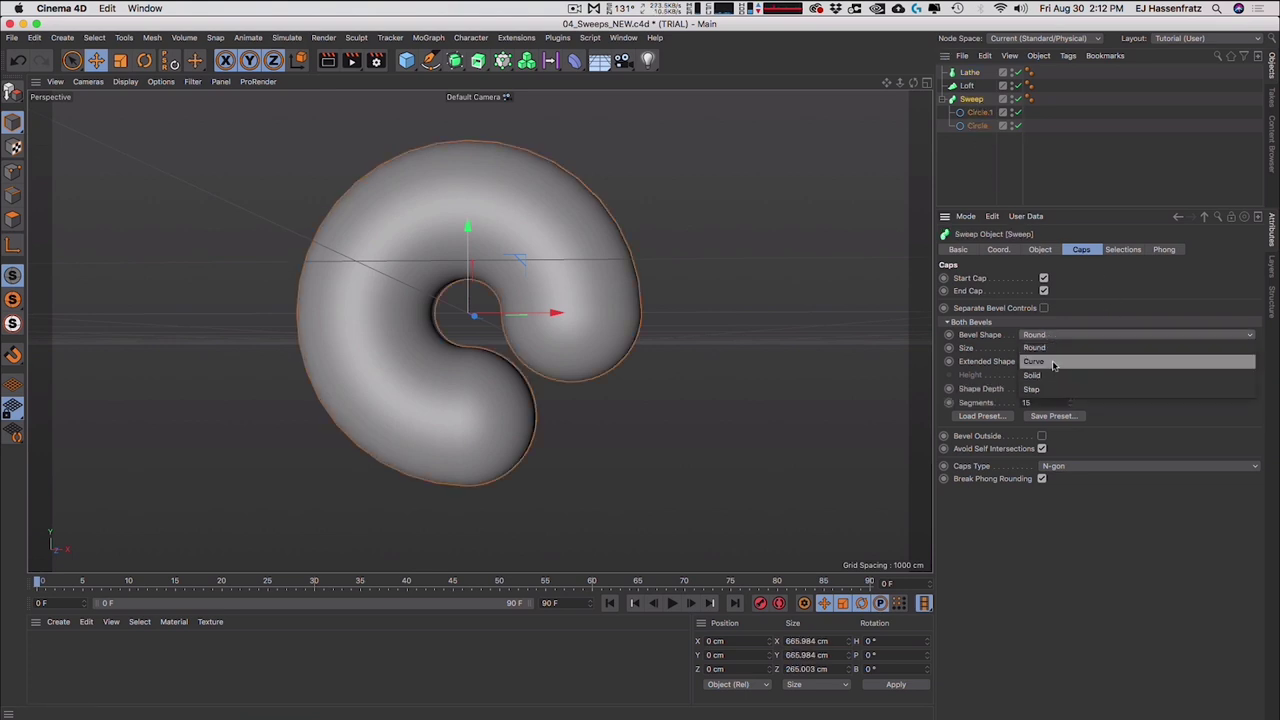
{"action": "left_click", "coordinate": [1053, 363]}
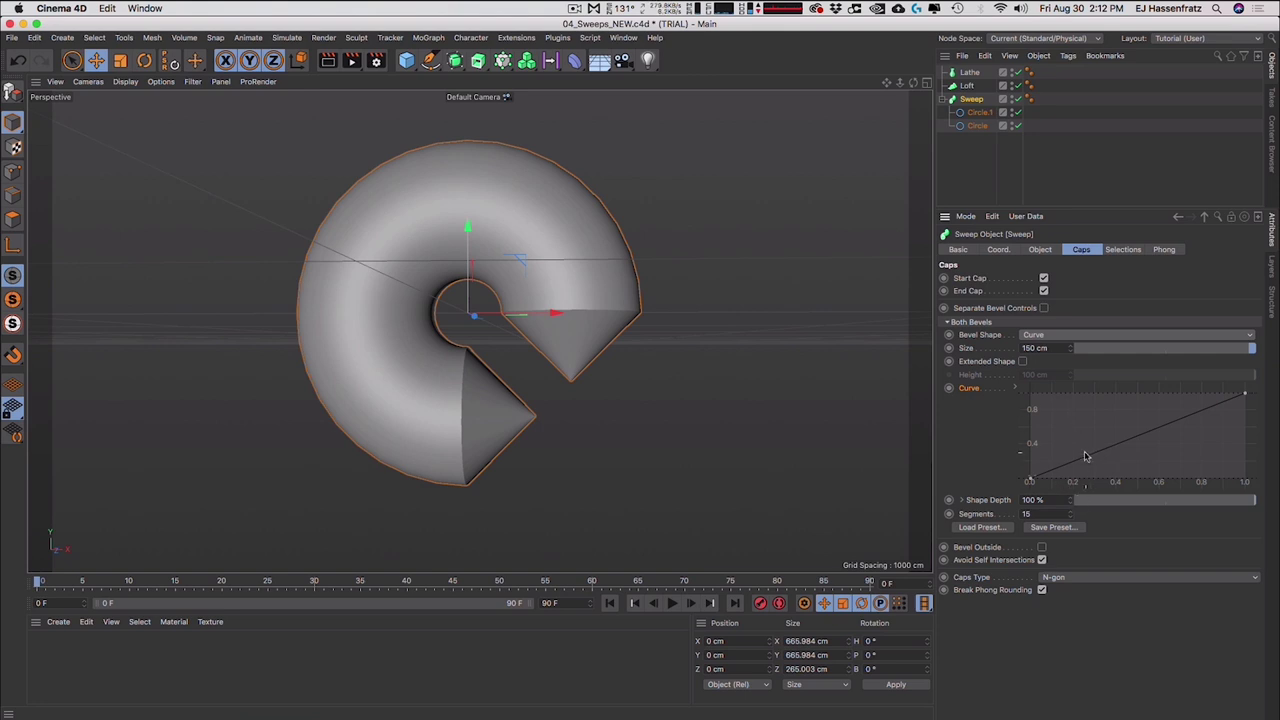
{"action": "left_click_drag", "start_coordinate": [1085, 456], "coordinate": [1159, 395], "text": "ctrl"}
{"action": "key", "text": "super+z"}
{"action": "left_click", "coordinate": [1180, 433], "text": "ctrl"}
{"action": "left_click_drag", "start_coordinate": [654, 360], "coordinate": [480, 322], "text": "alt"}
{"action": "scroll", "coordinate": [563, 326], "scroll_direction": "up", "scroll_amount": 3}
{"action": "left_click_drag", "start_coordinate": [562, 325], "coordinate": [529, 331], "text": "alt"}
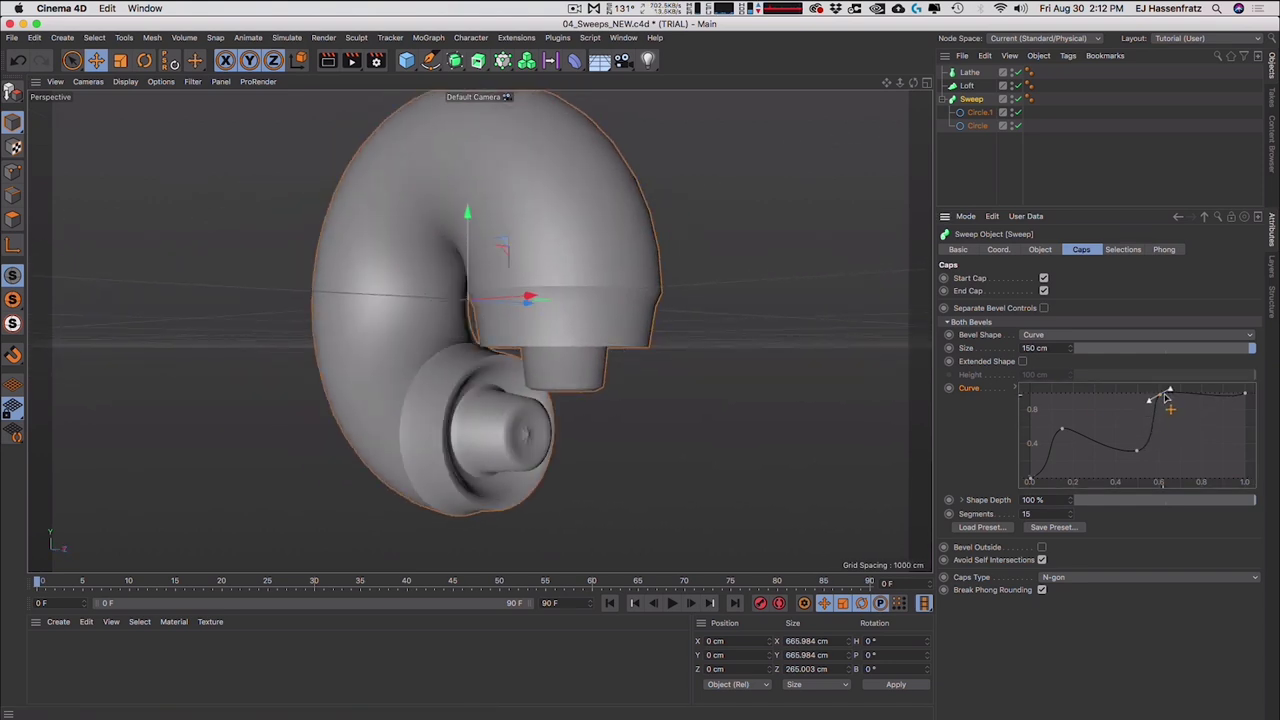
- Reshape the bevel curve by moving its upper inner point to about 0.73 and lowering its first inner point near 0.2
{"action": "left_click_drag", "start_coordinate": [1165, 399], "coordinate": [1218, 395]}
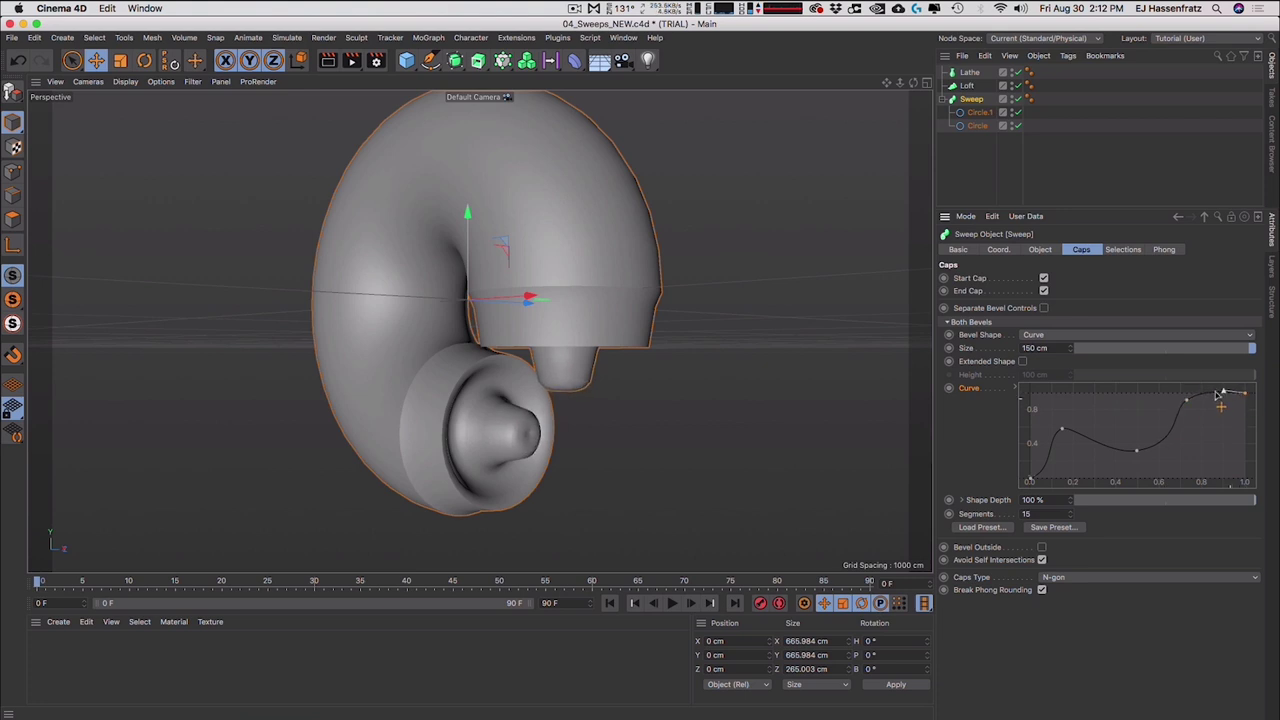
{"action": "left_click_drag", "start_coordinate": [482, 368], "coordinate": [596, 356], "text": "alt"}
{"action": "left_click_drag", "start_coordinate": [1062, 432], "coordinate": [1060, 472]}
- Simplify the bevel curve to two inner points at about 0.45 and 0.75, and set the shape depth to 109%
{"action": "left_click", "coordinate": [1136, 450]}
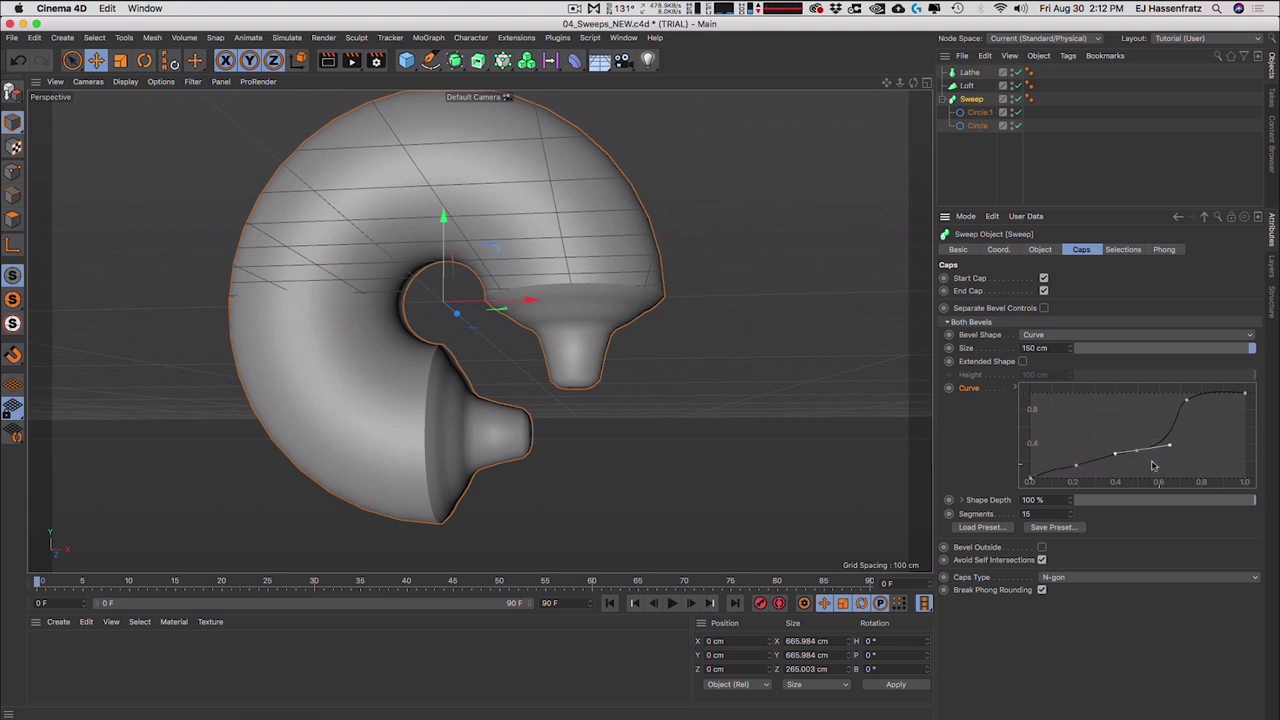
{"action": "key", "text": "Delete"}
{"action": "left_click", "coordinate": [1076, 465]}
{"action": "left_click_drag", "start_coordinate": [1181, 410], "coordinate": [1127, 459]}
{"action": "left_click_drag", "start_coordinate": [876, 392], "coordinate": [878, 410], "text": "alt"}
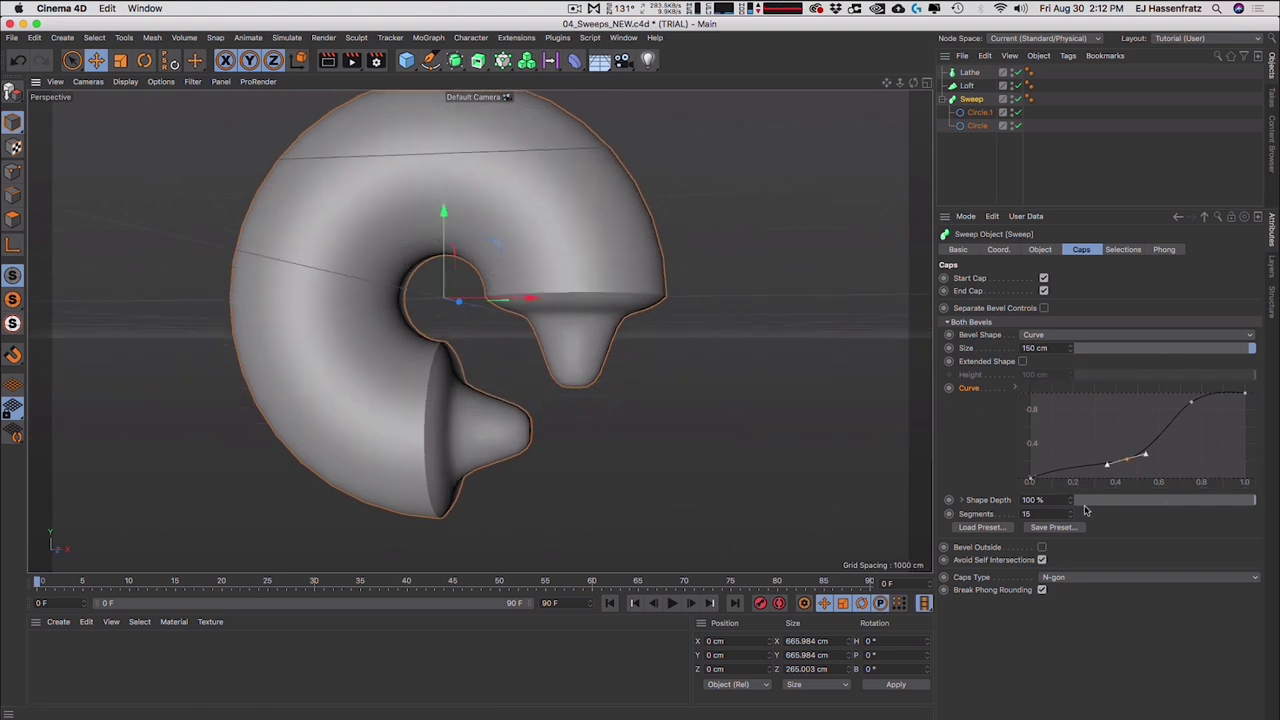
{"action": "mouse_move", "coordinate": [1070, 500]}
{"action": "left_mouse_down"}
{"action": "mouse_move", "coordinate": [1070, 458]}
{"action": "mouse_move", "coordinate": [1070, 492]}
{"action": "left_mouse_up"}
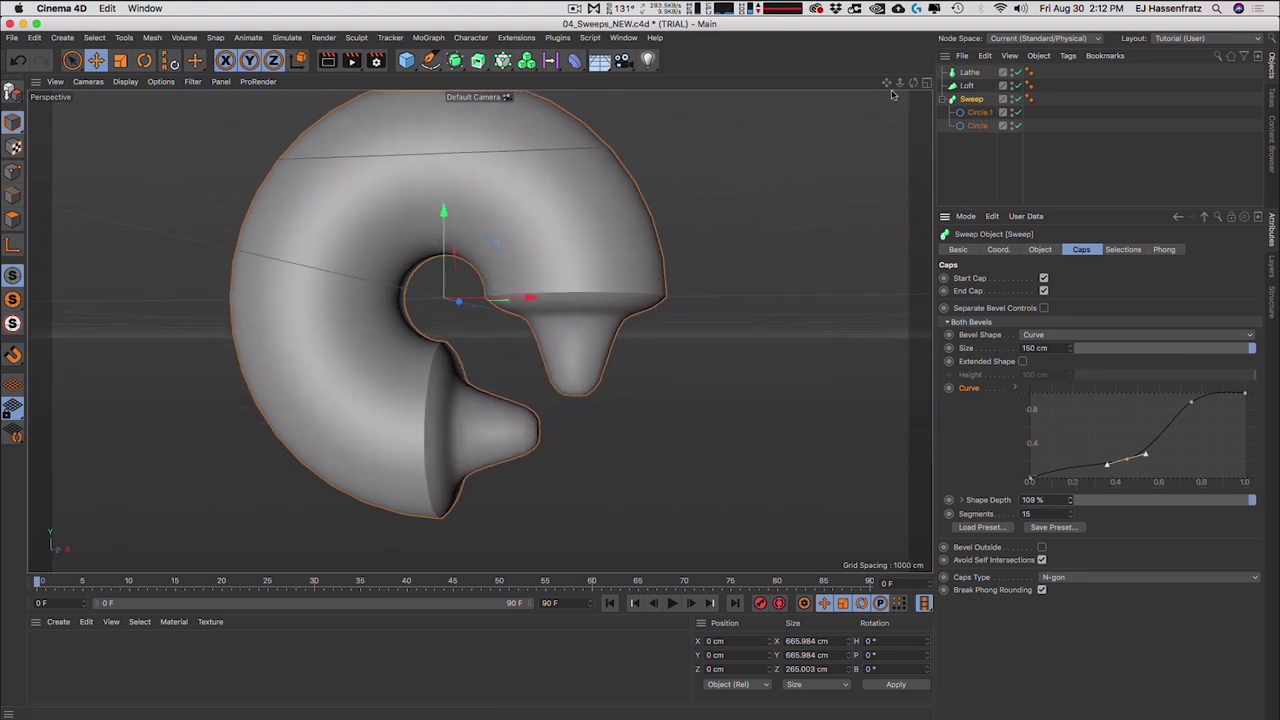
- Scale up the sweep's path circle to about 678 cm across
{"action": "left_click", "coordinate": [977, 125]}
{"action": "key", "text": "t"}
{"action": "left_click_drag", "start_coordinate": [585, 222], "coordinate": [737, 134]}
{"action": "scroll", "coordinate": [645, 238], "scroll_direction": "down", "scroll_amount": 4}
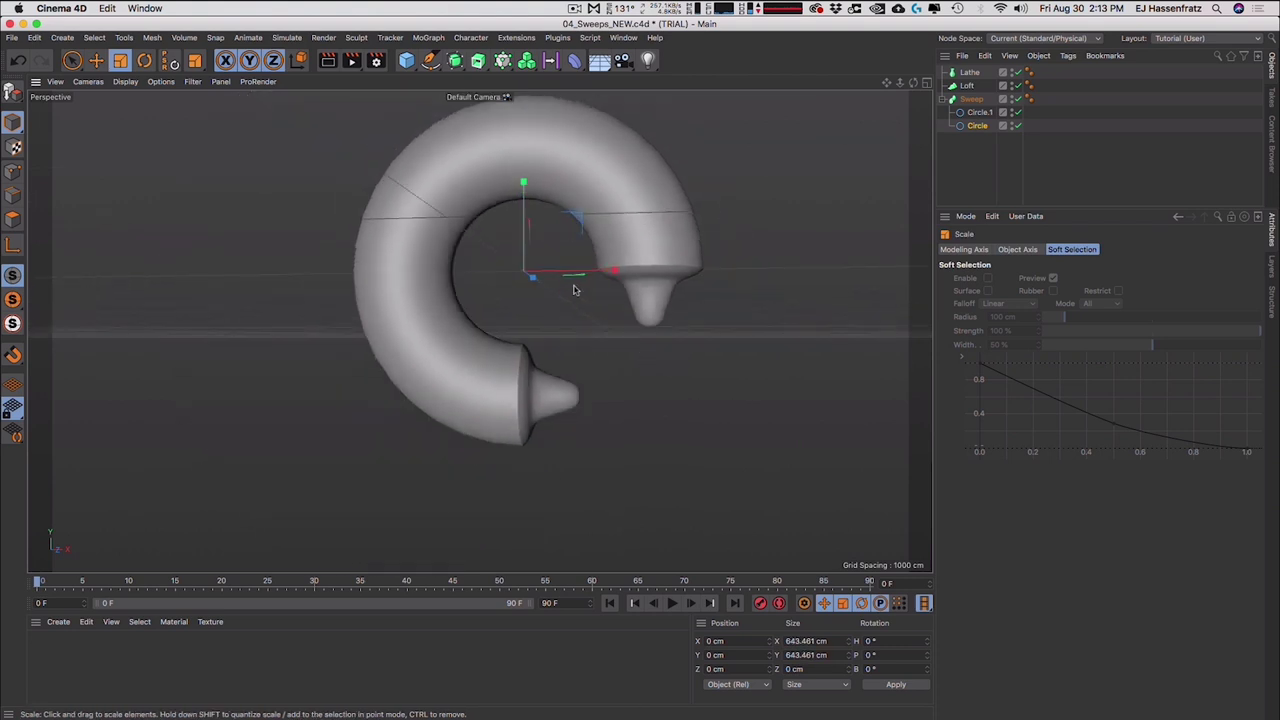
{"action": "mouse_move", "coordinate": [574, 289]}
{"action": "left_mouse_down"}
{"action": "mouse_move", "coordinate": [557, 283]}
{"action": "mouse_move", "coordinate": [583, 275]}
{"action": "left_mouse_up"}
{"action": "left_click_drag", "start_coordinate": [496, 313], "coordinate": [586, 280], "text": "alt"}
{"action": "middle_click_drag", "start_coordinate": [586, 280], "coordinate": [548, 300], "text": "alt"}
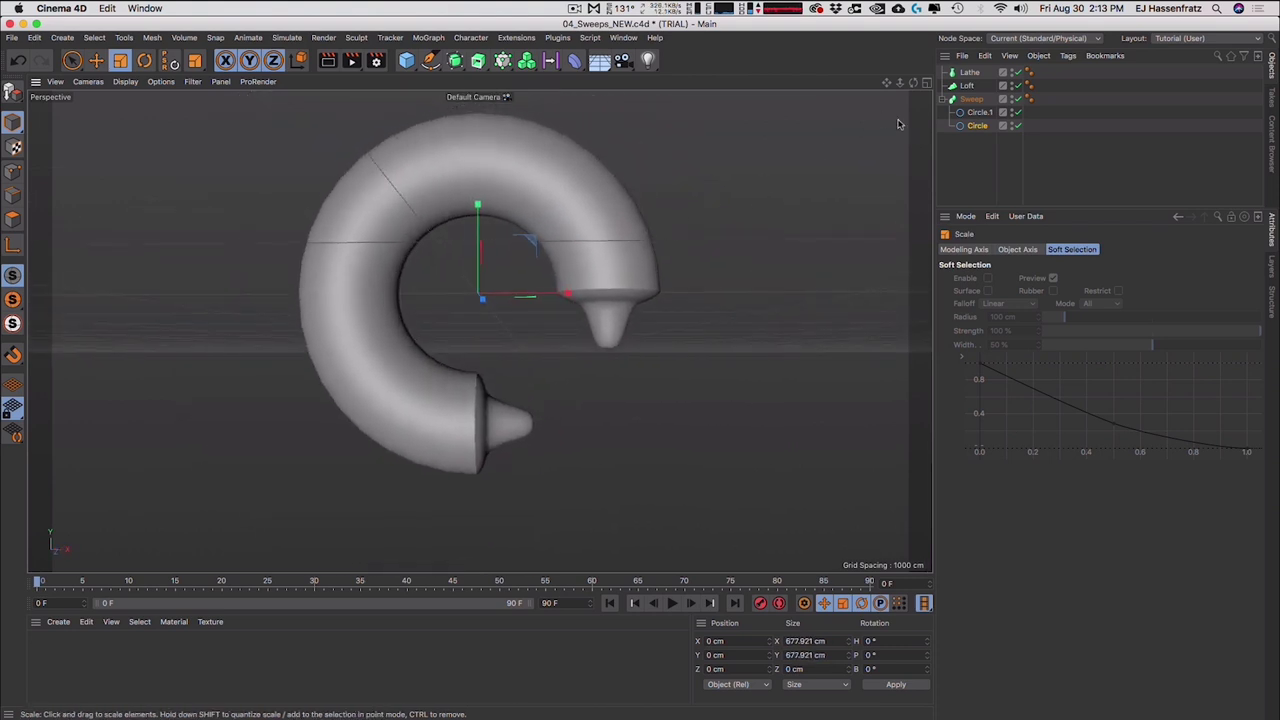
- Set the sweep's bevel size to 93.22 cm and shape depth to 230%, shifting the curve's lower inner point to about 0.5
{"action": "left_click", "coordinate": [971, 99]}
{"action": "mouse_move", "coordinate": [1230, 347]}
{"action": "left_mouse_down"}
{"action": "mouse_move", "coordinate": [1262, 344]}
{"action": "mouse_move", "coordinate": [1225, 356]}
{"action": "mouse_move", "coordinate": [1242, 352]}
{"action": "left_mouse_up"}
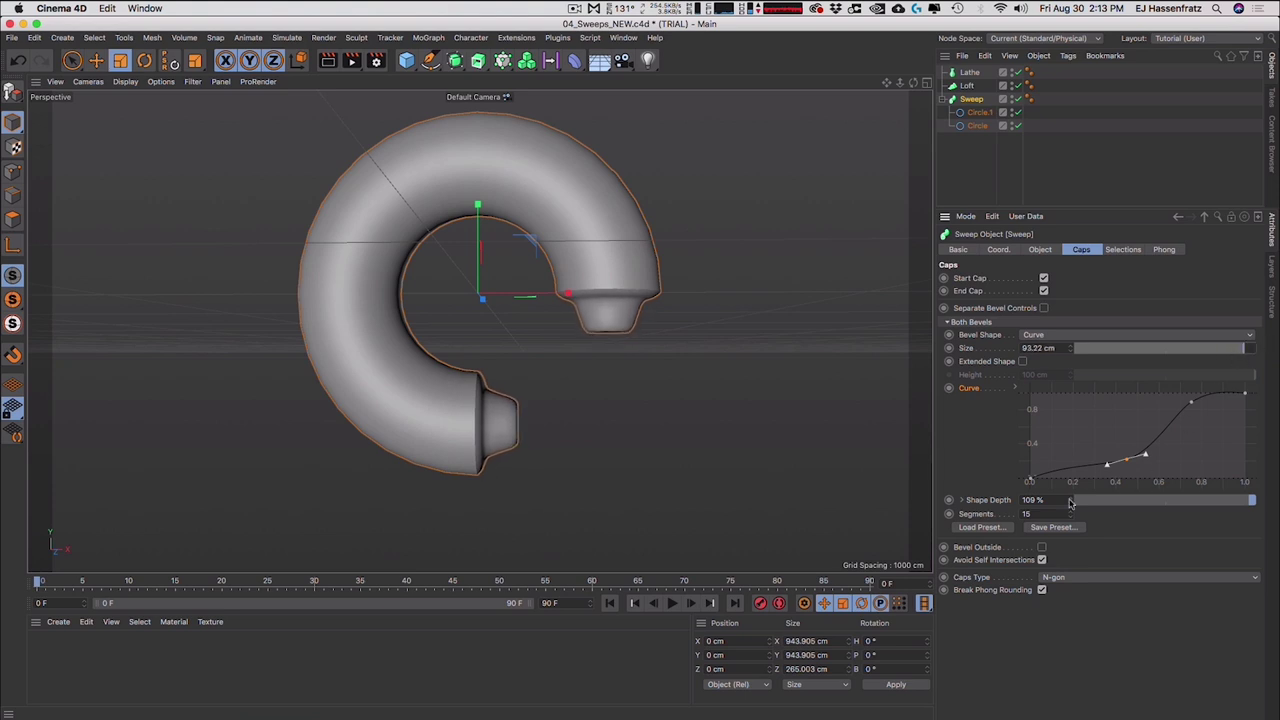
{"action": "left_click_drag", "start_coordinate": [1071, 501], "coordinate": [1071, 380]}
{"action": "mouse_move", "coordinate": [1126, 460]}
{"action": "left_mouse_down"}
{"action": "mouse_move", "coordinate": [1107, 468]}
{"action": "mouse_move", "coordinate": [1135, 462]}
{"action": "left_mouse_up"}
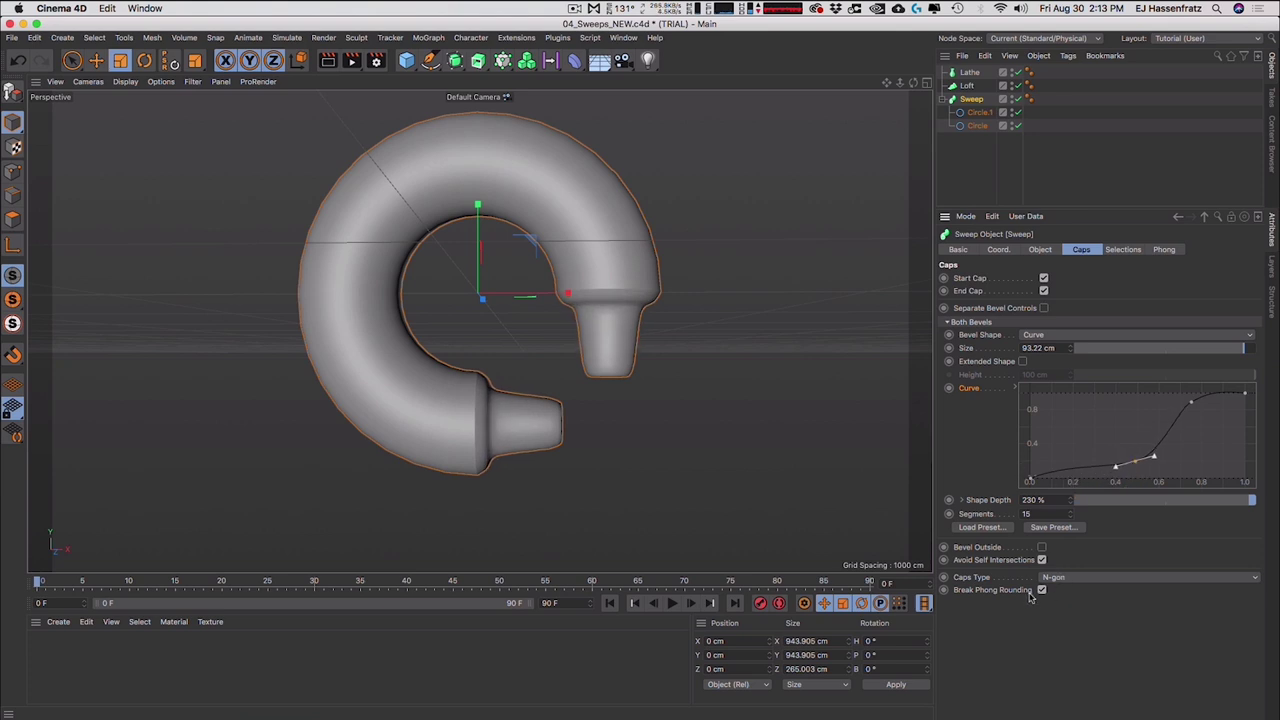
- Turn off Break Phong Rounding on the sweep's caps, toggling it to compare the shading where the bevels start
{"action": "left_click_drag", "start_coordinate": [468, 406], "coordinate": [414, 426], "text": "alt"}
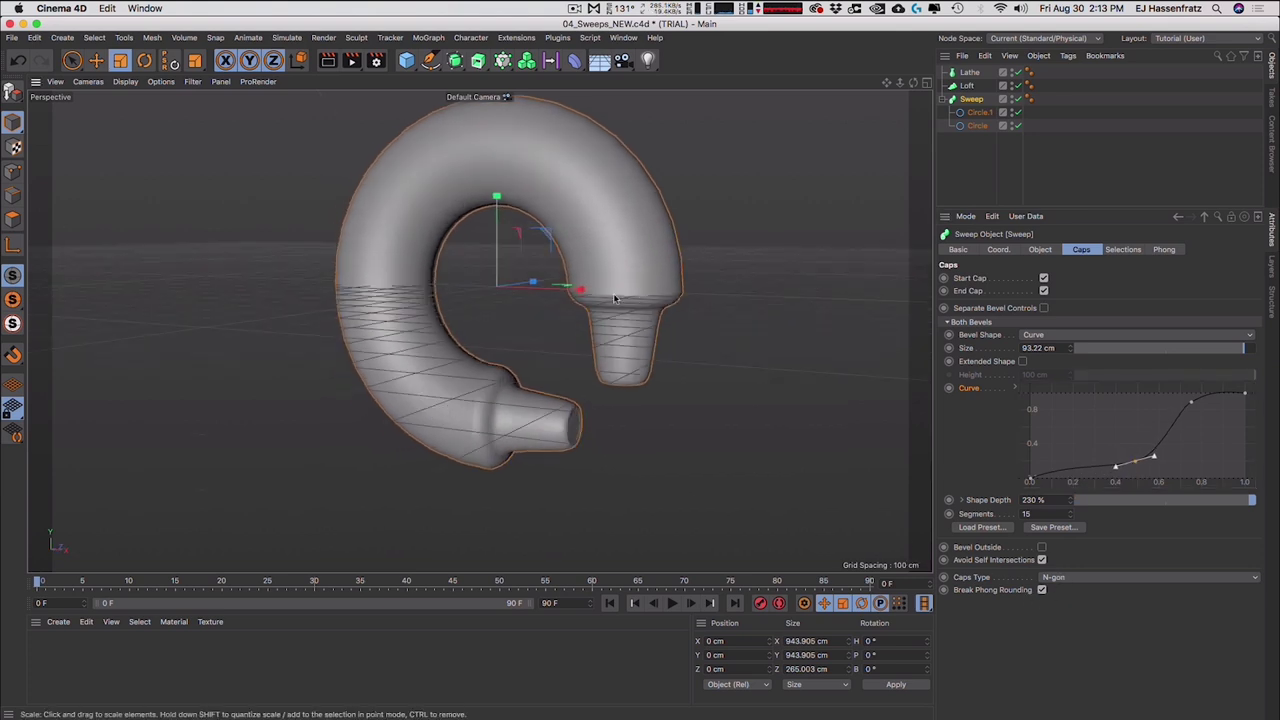
{"action": "scroll", "coordinate": [606, 303], "scroll_direction": "up", "scroll_amount": 2}
{"action": "mouse_move", "coordinate": [674, 290]}
{"action": "left_mouse_down", "text": "alt"}
{"action": "mouse_move", "coordinate": [706, 270]}
{"action": "mouse_move", "coordinate": [696, 284]}
{"action": "left_mouse_up", "text": "alt"}
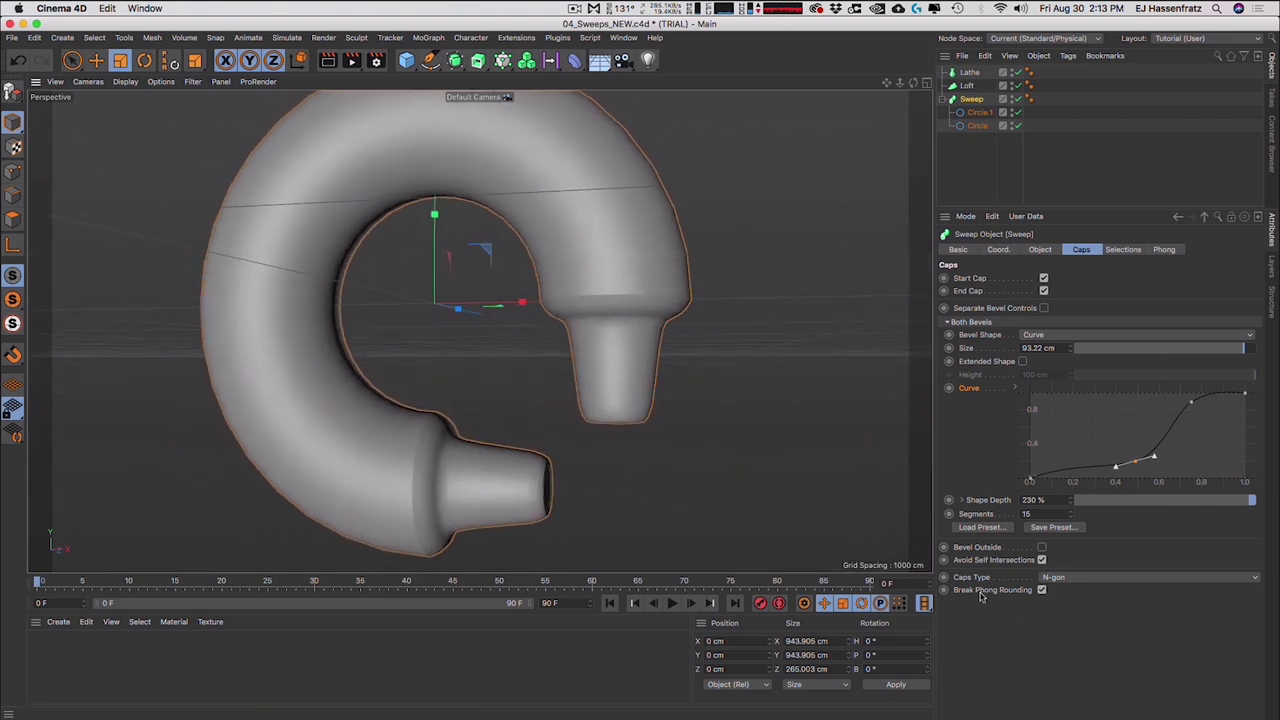
{"action": "left_click", "coordinate": [1041, 590]}
{"action": "left_click_drag", "start_coordinate": [688, 352], "coordinate": [625, 200], "text": "alt"}
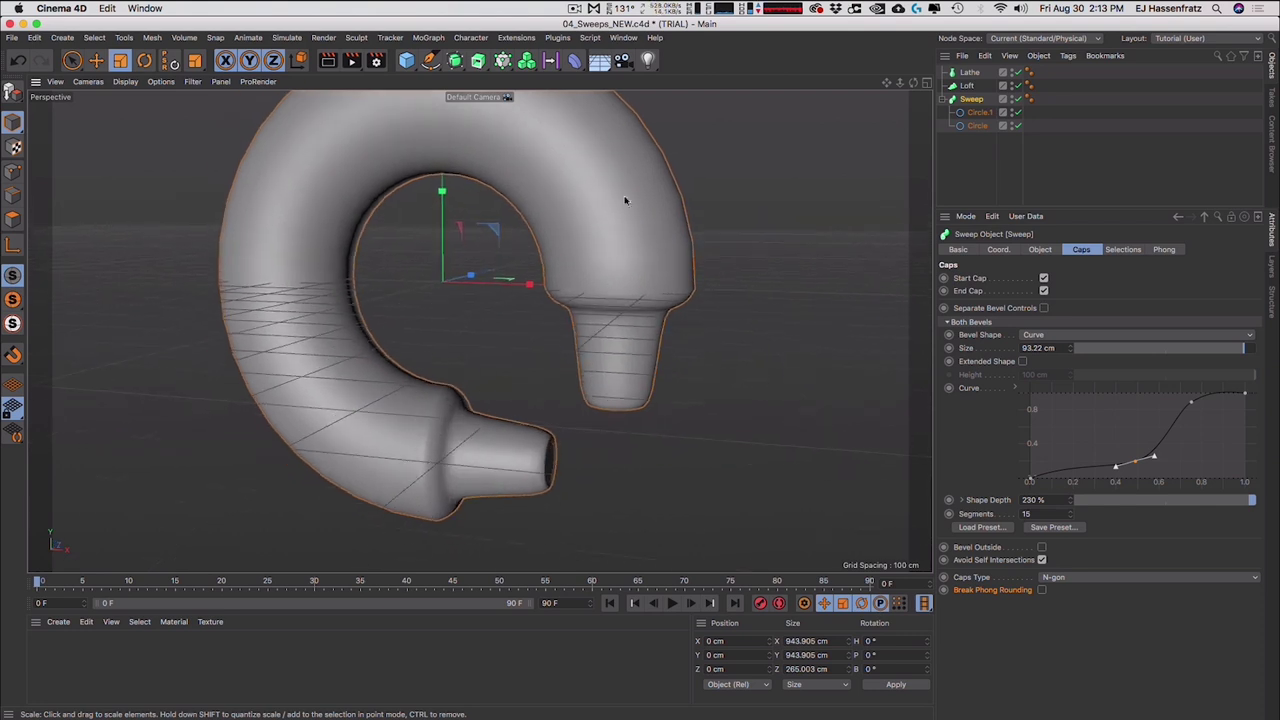
{"action": "mouse_move", "coordinate": [371, 312]}
{"action": "left_mouse_down", "text": "alt"}
{"action": "mouse_move", "coordinate": [337, 349]}
{"action": "mouse_move", "coordinate": [388, 318]}
{"action": "left_mouse_up", "text": "alt"}
{"action": "left_click", "coordinate": [1042, 590]}
{"action": "left_click", "coordinate": [1042, 590]}
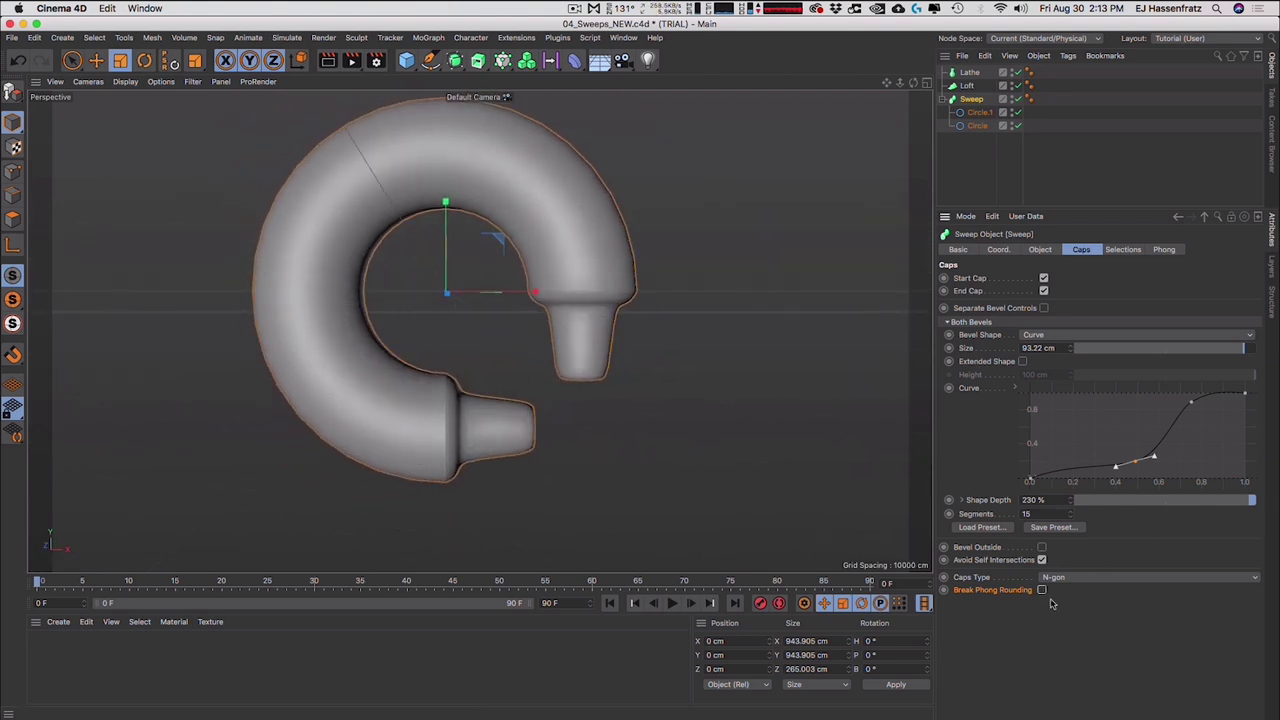
{"action": "left_click", "coordinate": [1042, 590]}
{"action": "left_click", "coordinate": [1042, 590]}
- Toggle Bevel Outside on the sweep's caps, leaving it off, and set the bevel size to 82.23 cm
{"action": "left_click_drag", "start_coordinate": [560, 315], "coordinate": [505, 325], "text": "alt"}
{"action": "left_click", "coordinate": [1042, 547]}
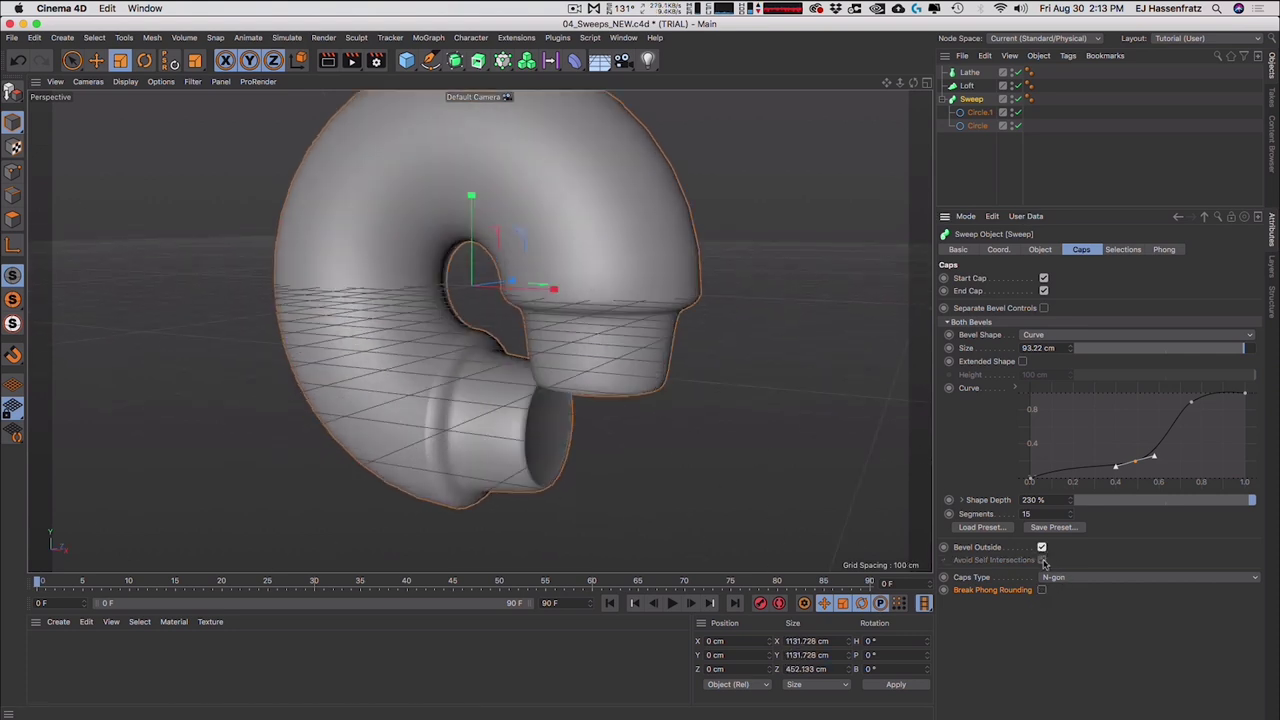
{"action": "left_click", "coordinate": [1042, 547]}
{"action": "left_click", "coordinate": [1042, 547]}
{"action": "left_click_drag", "start_coordinate": [570, 405], "coordinate": [596, 393], "text": "alt"}
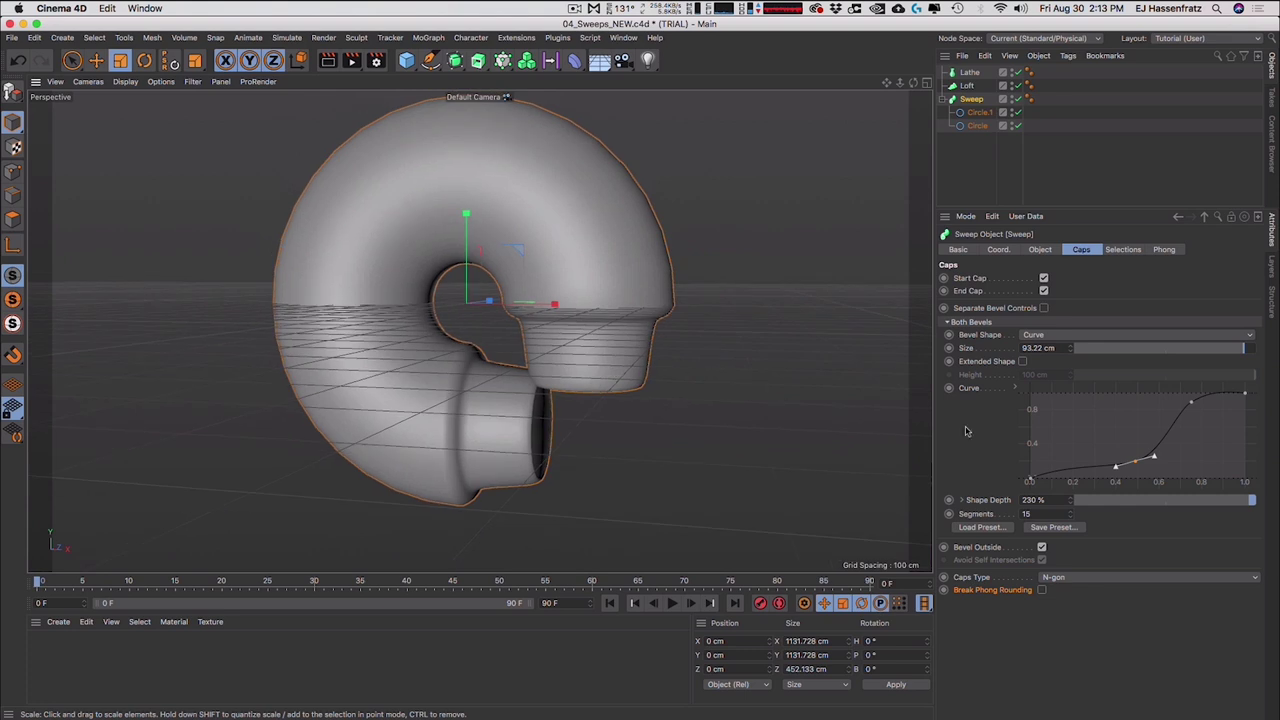
{"action": "mouse_move", "coordinate": [1207, 349]}
{"action": "left_mouse_down"}
{"action": "mouse_move", "coordinate": [1037, 349]}
{"action": "mouse_move", "coordinate": [1222, 349]}
{"action": "left_mouse_up"}
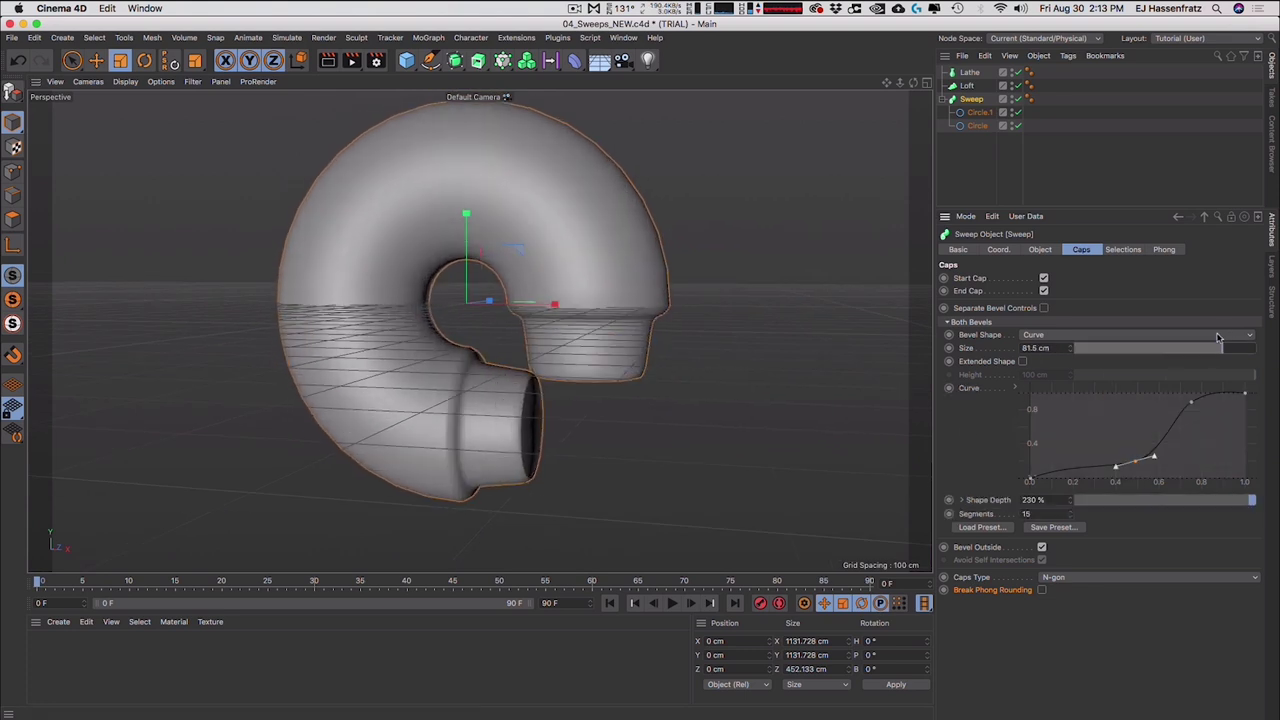
{"action": "left_click", "coordinate": [1042, 547]}
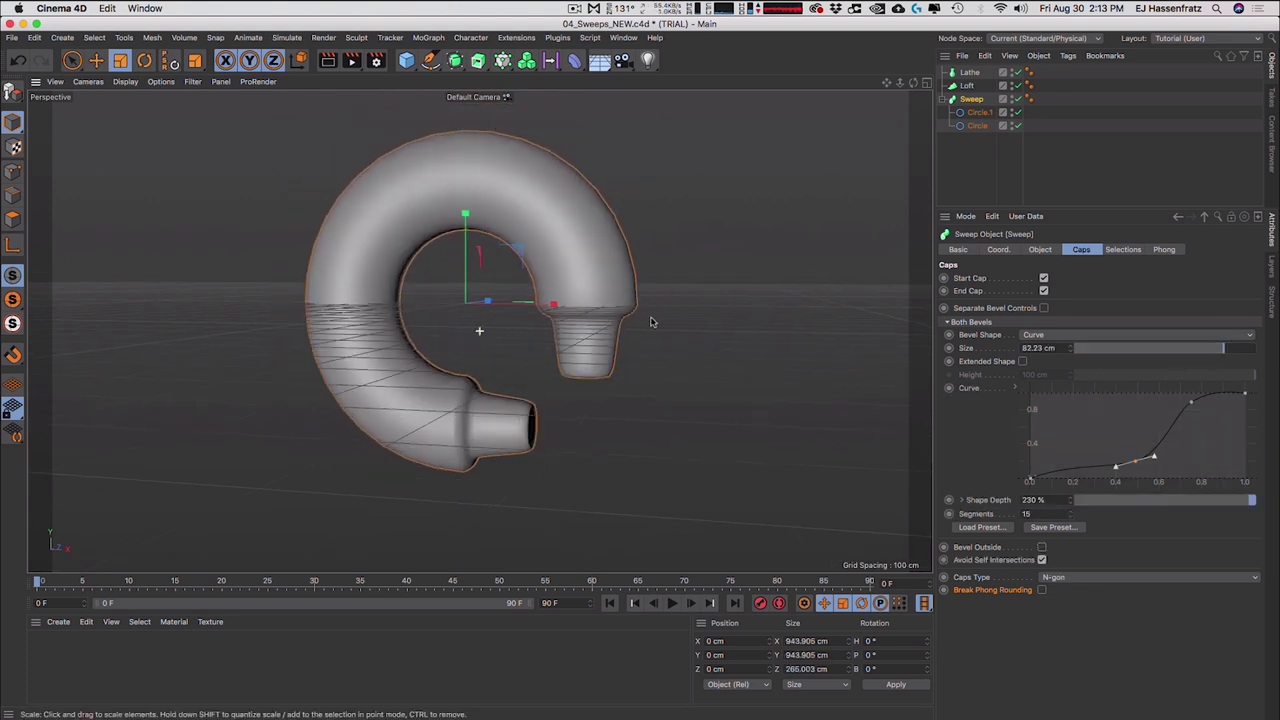
{"action": "left_click_drag", "start_coordinate": [654, 320], "coordinate": [658, 370], "text": "alt"}
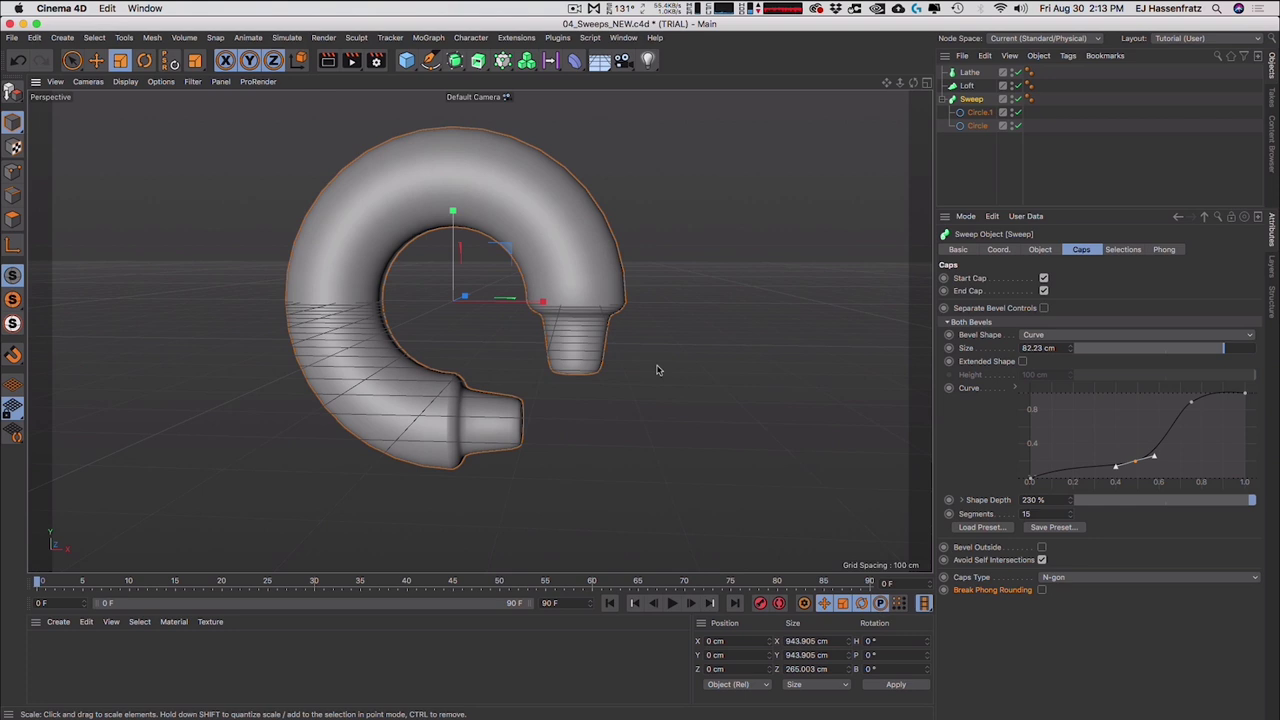
- Test the end cap off and on, and enable separate bevel controls with a 19.23 cm round end bevel
{"action": "left_click", "coordinate": [1043, 291]}
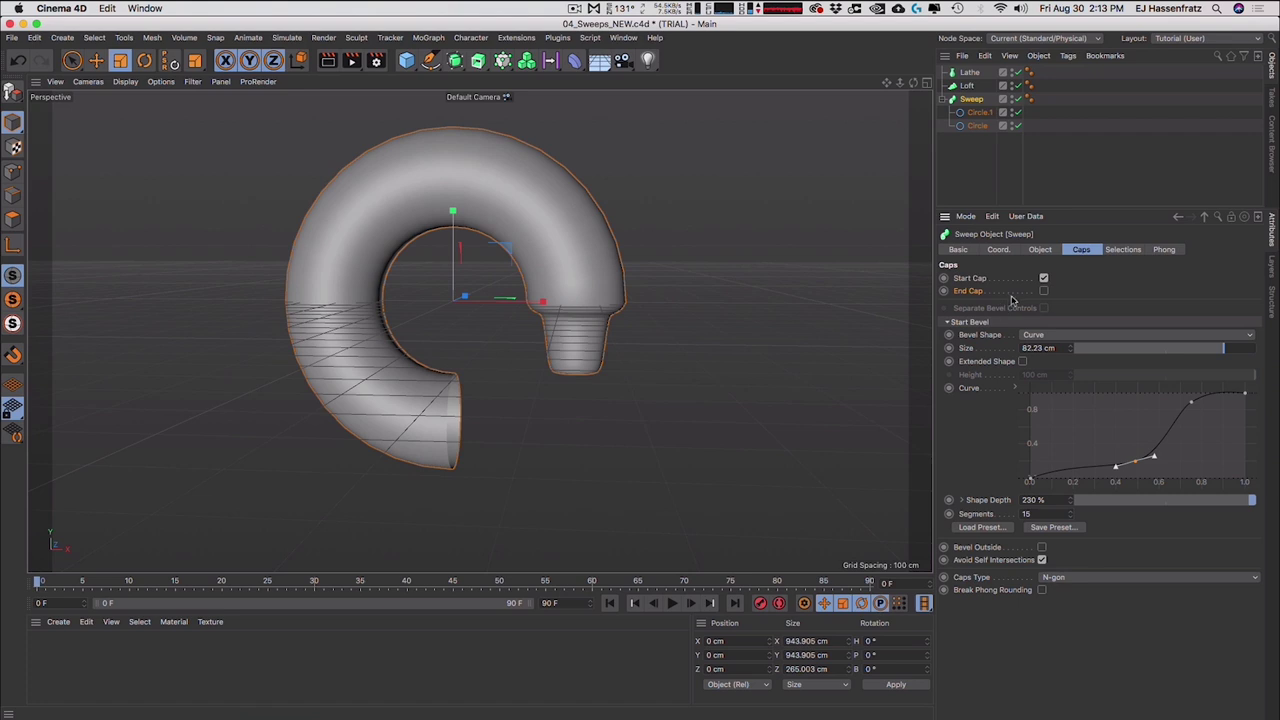
{"action": "left_click", "coordinate": [1043, 291]}
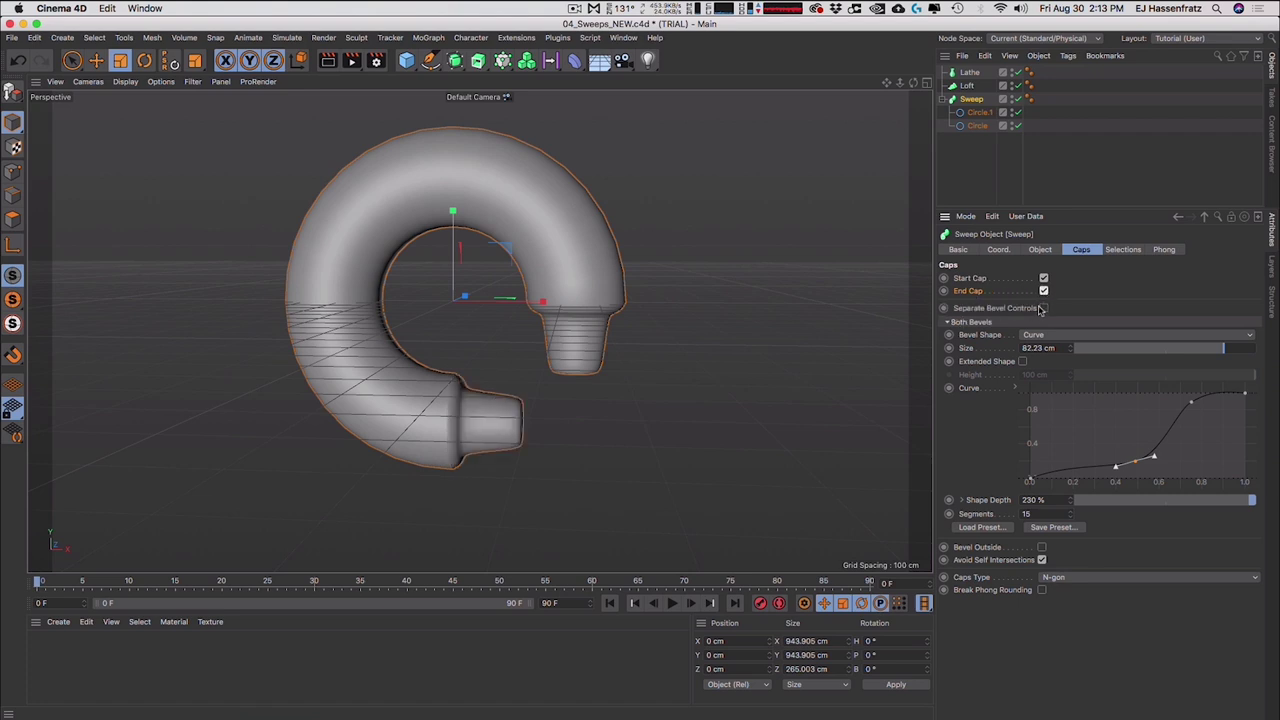
{"action": "left_click", "coordinate": [1042, 308]}
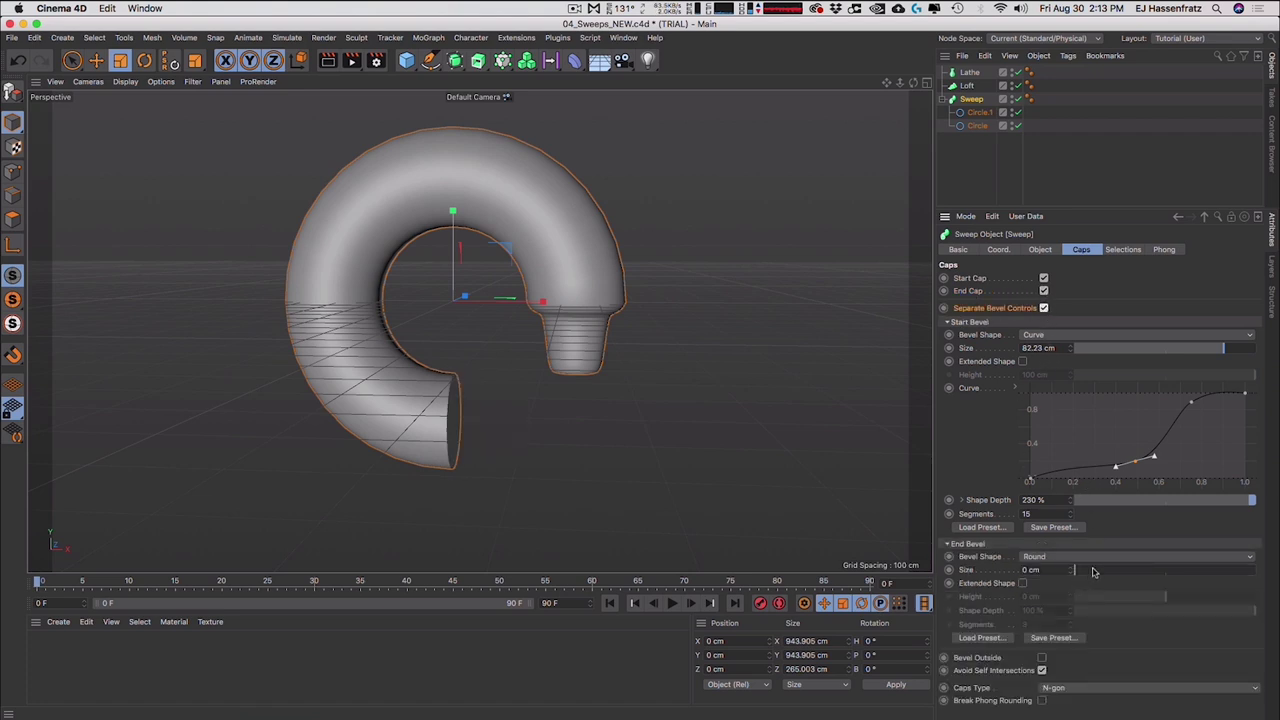
{"action": "left_click_drag", "start_coordinate": [1093, 571], "coordinate": [1109, 568]}
{"action": "left_click_drag", "start_coordinate": [657, 331], "coordinate": [499, 411], "text": "alt"}
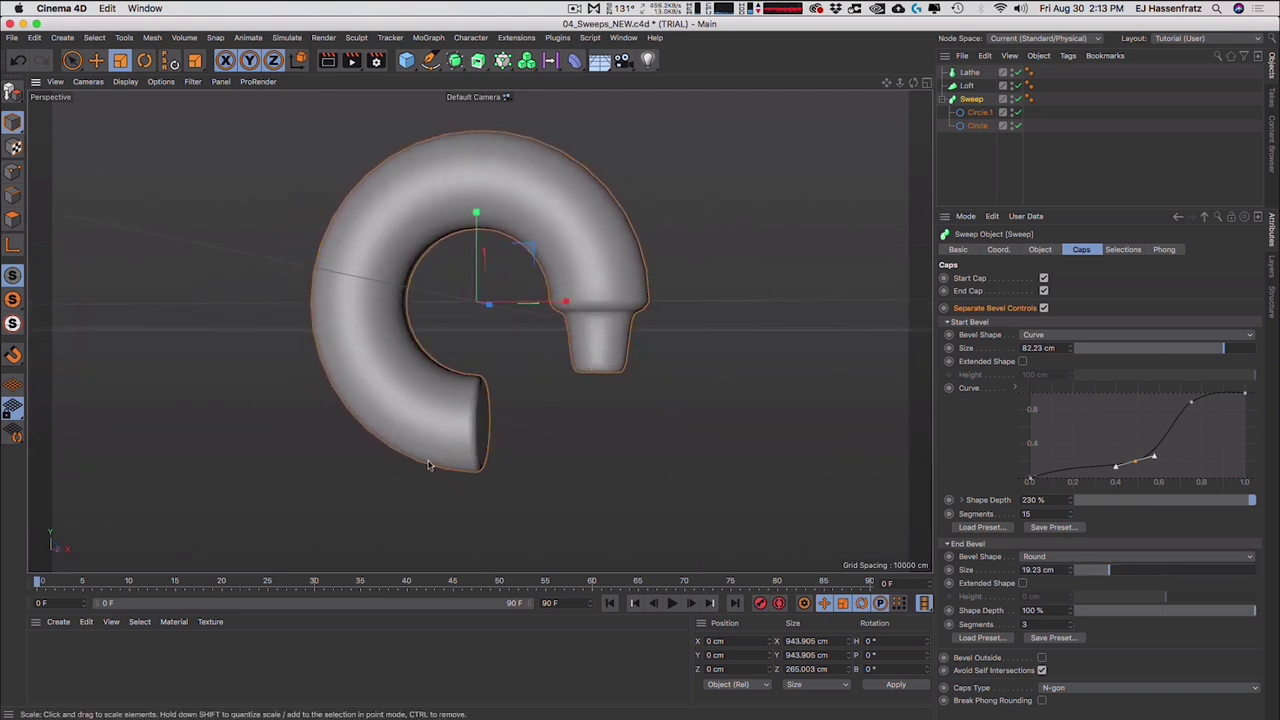
- Lower the inner points of the start bevel's curve and reduce the start bevel's shape depth
{"action": "left_click", "coordinate": [1129, 462]}
{"action": "mouse_move", "coordinate": [1140, 461]}
{"action": "left_mouse_down"}
{"action": "mouse_move", "coordinate": [1106, 450]}
{"action": "mouse_move", "coordinate": [1149, 467]}
{"action": "mouse_move", "coordinate": [1136, 466]}
{"action": "left_mouse_up"}
{"action": "left_click_drag", "start_coordinate": [1186, 408], "coordinate": [1222, 398]}
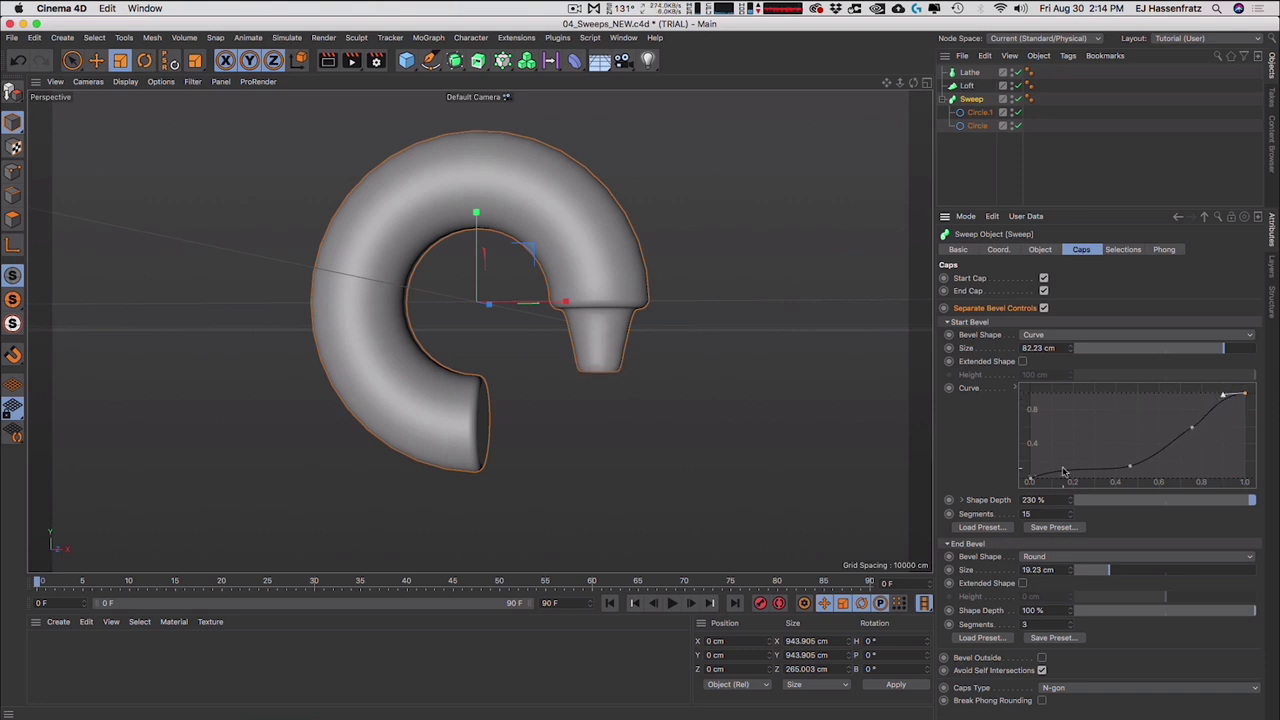
{"action": "left_click_drag", "start_coordinate": [1071, 500], "coordinate": [1062, 553]}
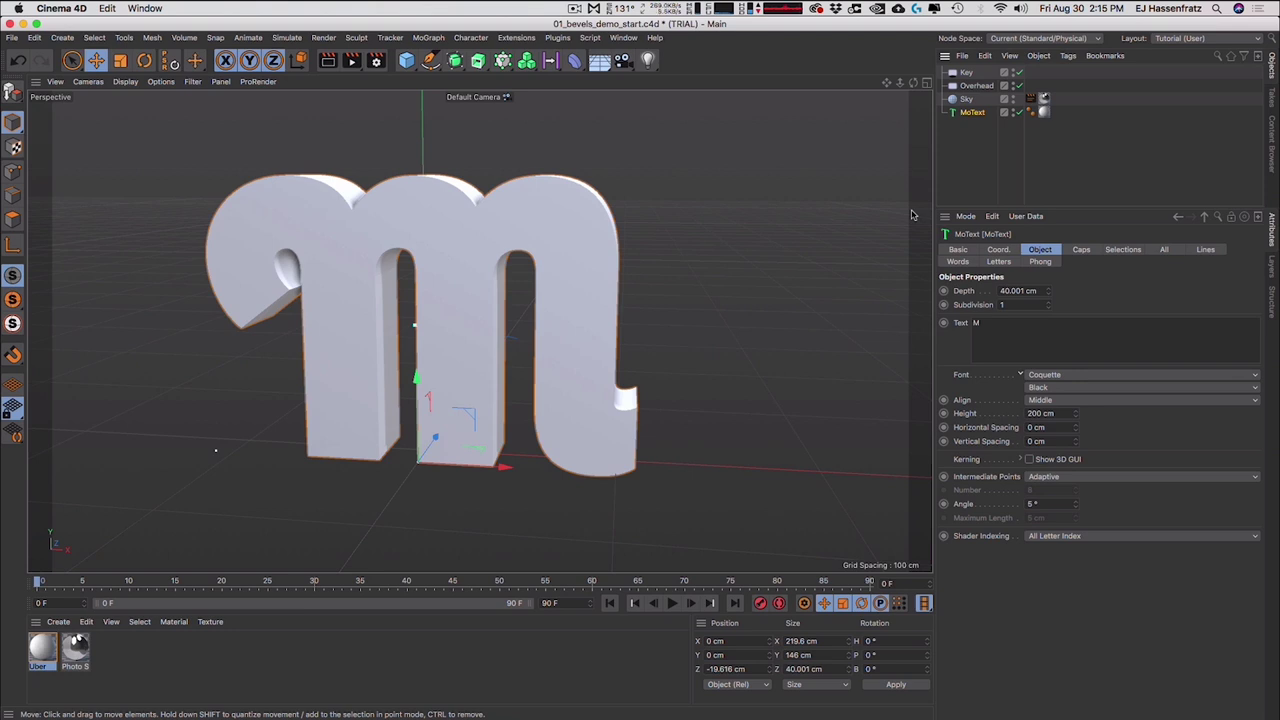
- Open the caps settings of the letter M MoText object in 01_bevels_demo_start.c4d
{"action": "left_click", "coordinate": [1081, 249]}
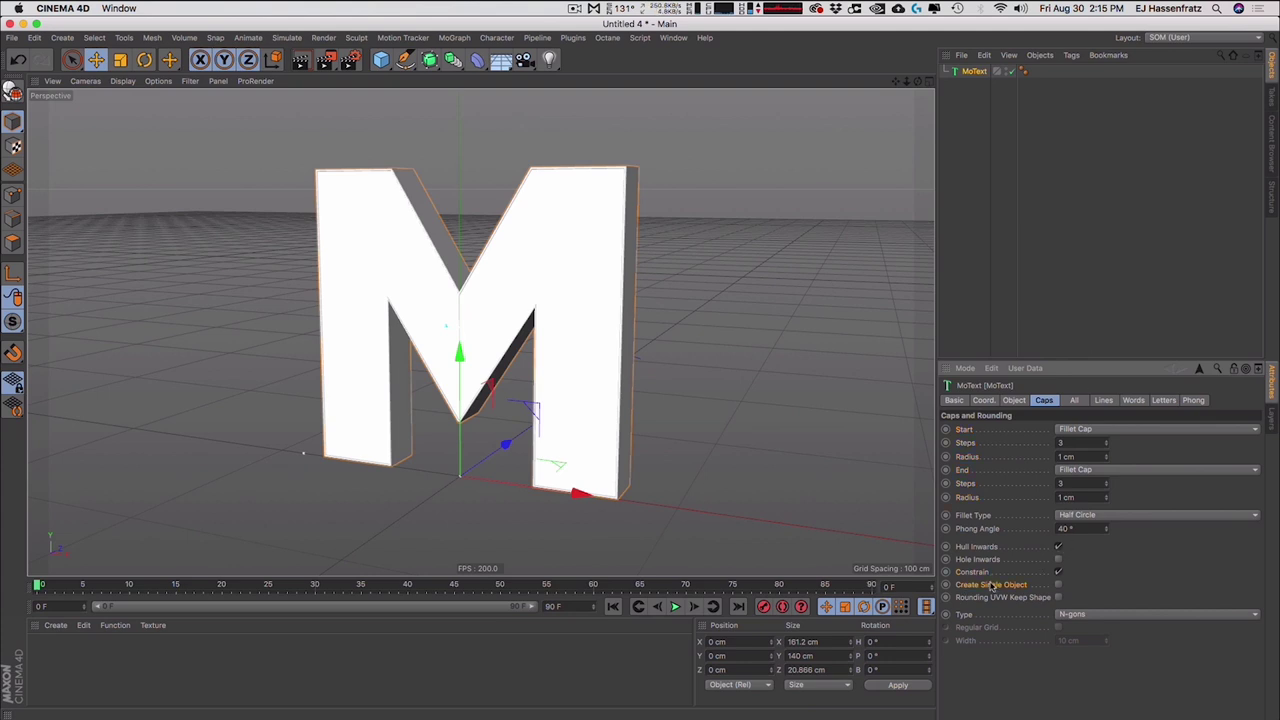
- Enable Create Single Object on the MoText caps, and convert the MoText and its nested M extrude to an editable polygon object
{"action": "left_click", "coordinate": [1058, 585]}
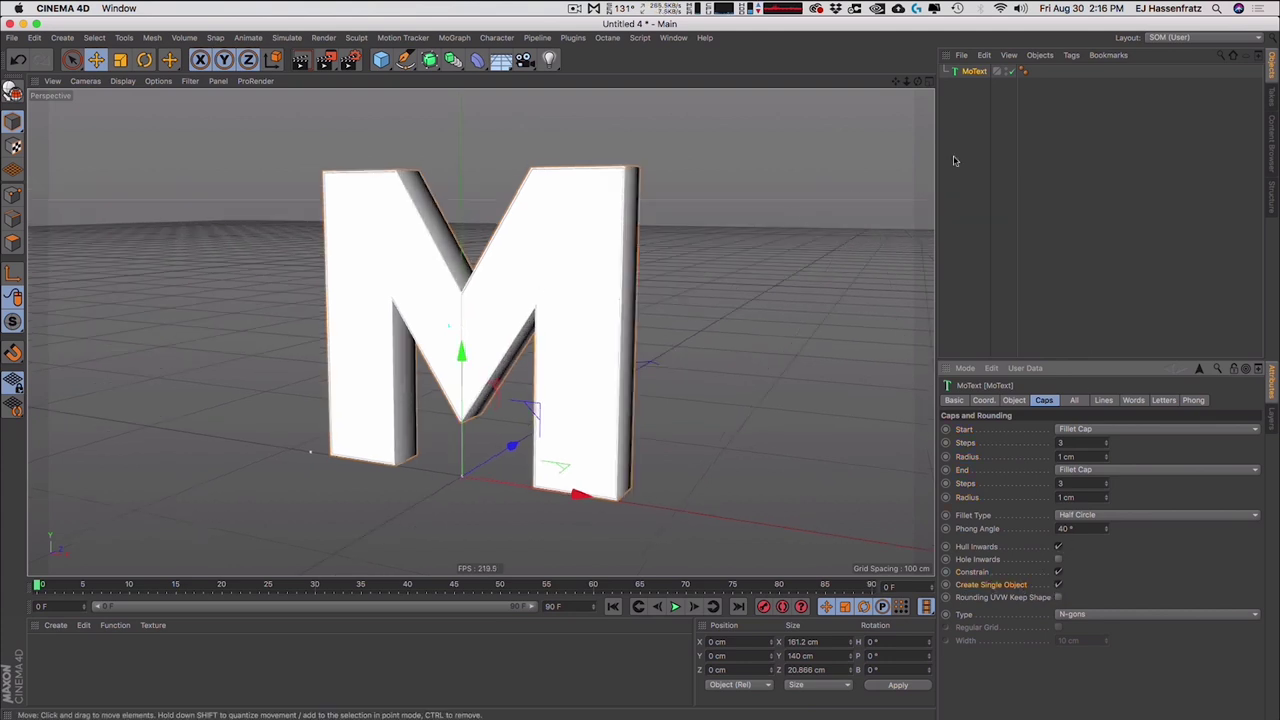
{"action": "key", "text": "c"}
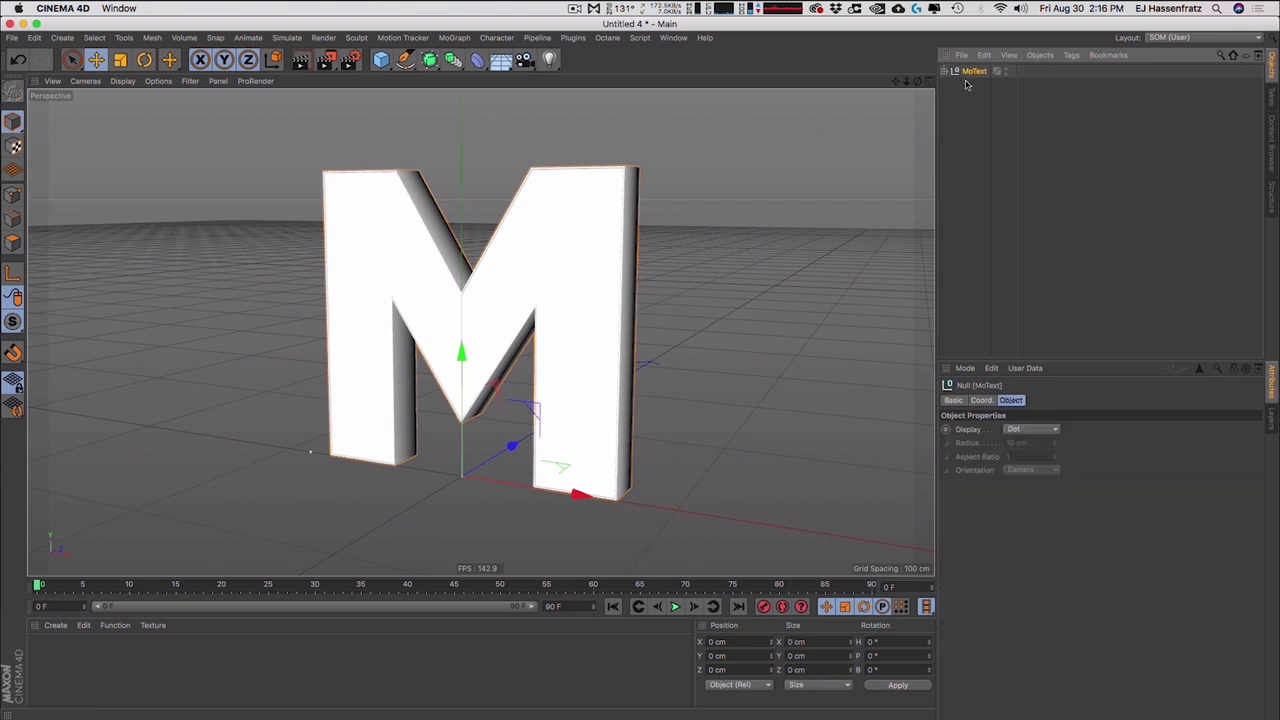
{"action": "left_click", "coordinate": [945, 71]}
{"action": "left_click", "coordinate": [951, 84]}
{"action": "left_click", "coordinate": [958, 97]}
{"action": "left_click", "coordinate": [986, 111]}
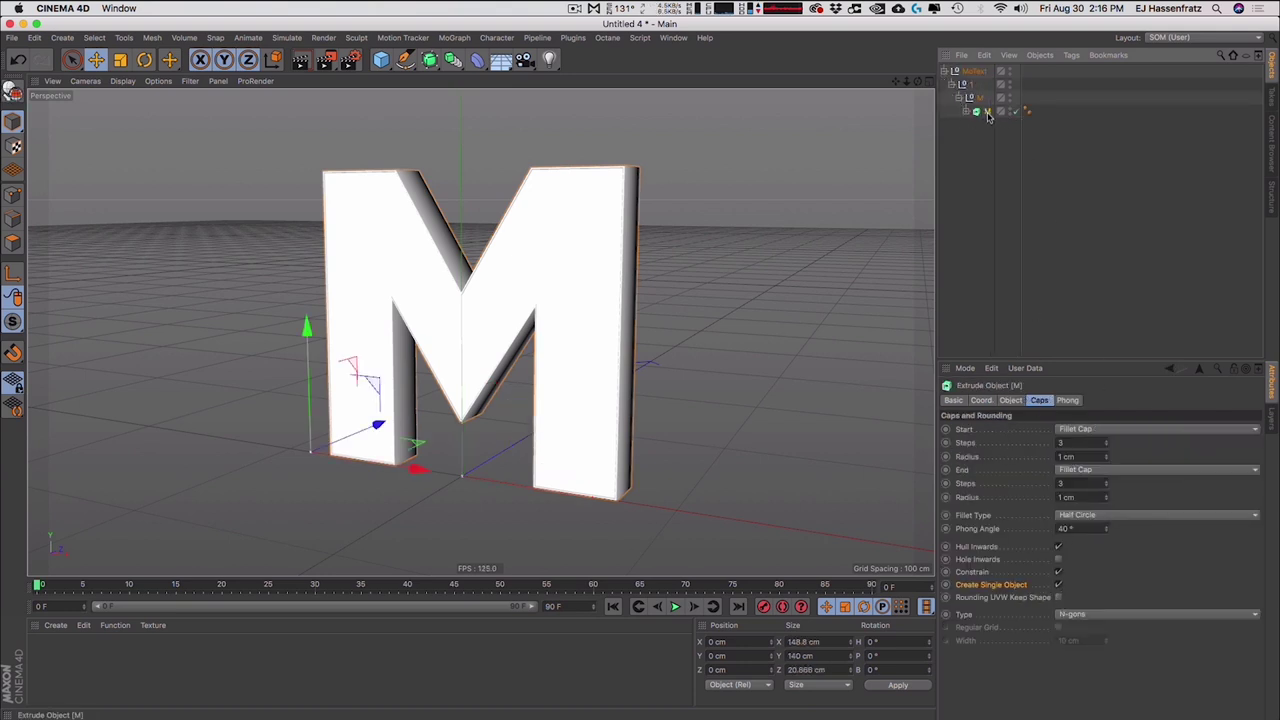
{"action": "key", "text": "c"}
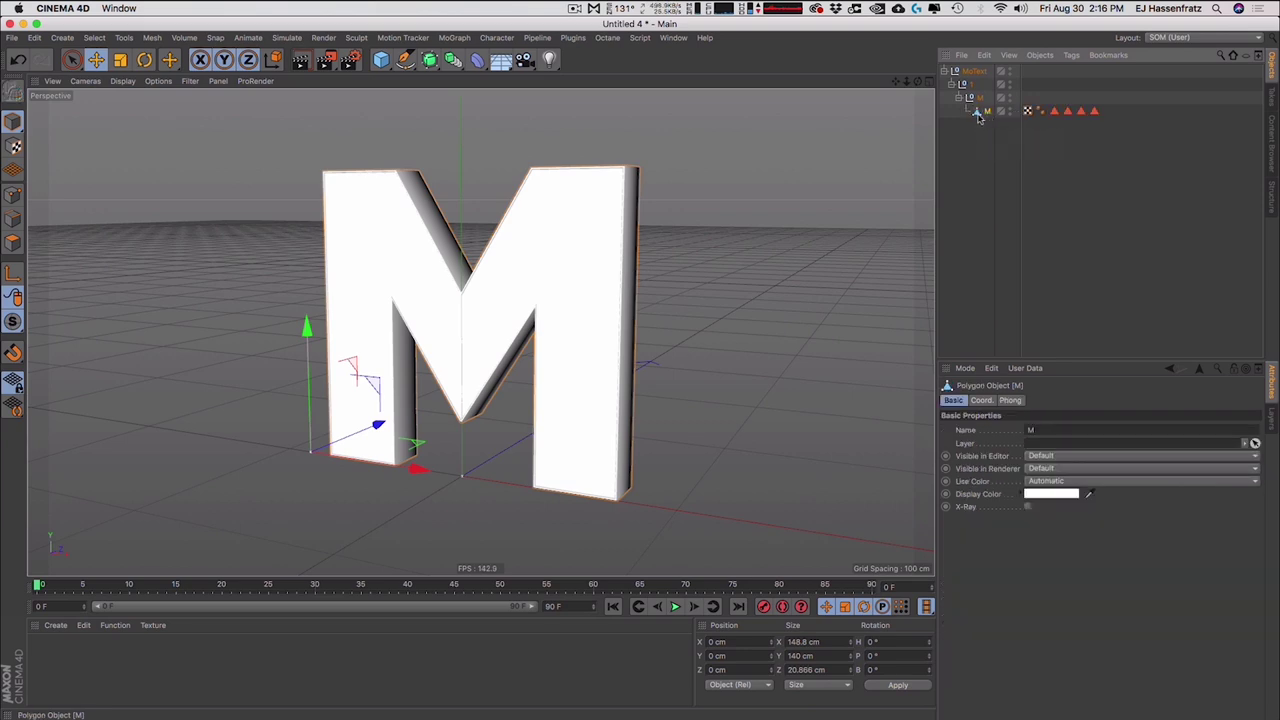
{"action": "left_click_drag", "start_coordinate": [512, 250], "coordinate": [563, 232], "text": "alt"}
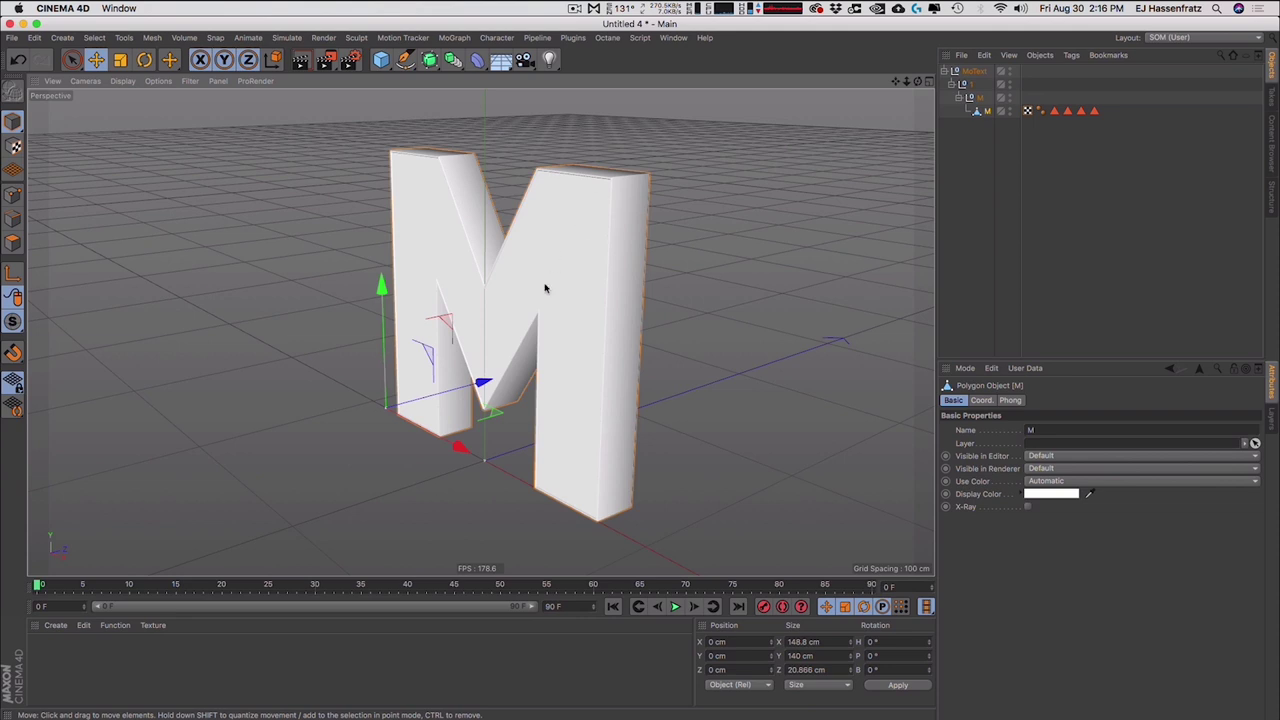
- Undo the conversion and disable Create Single Object, converting the MoText and its nested M extrude to polygons again
{"action": "key", "text": "super+z"}
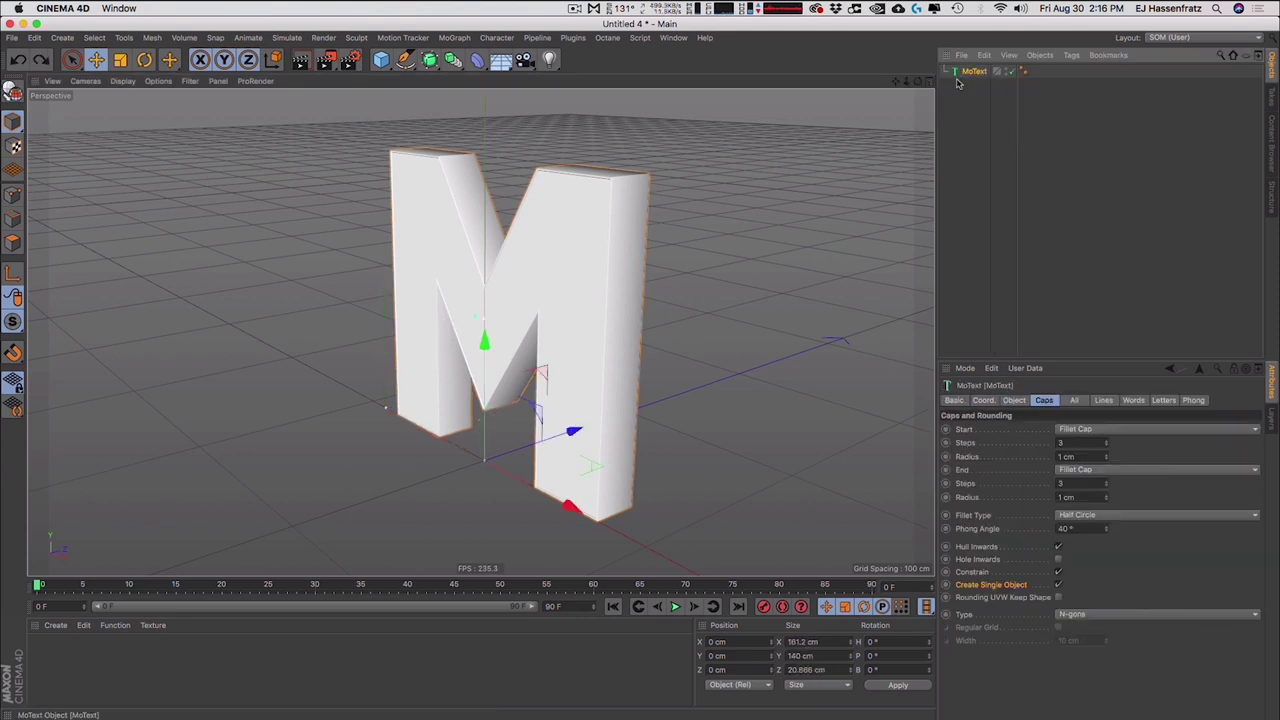
{"action": "left_click", "coordinate": [1059, 585]}
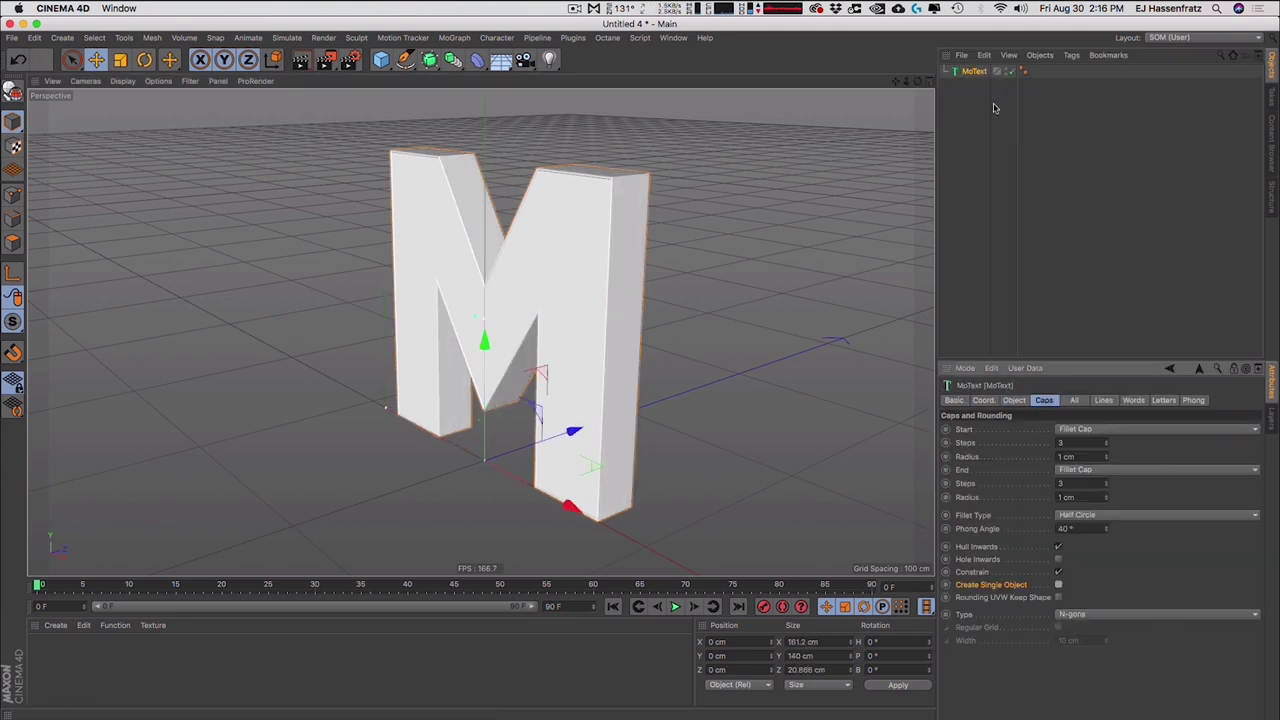
{"action": "key", "text": "c"}
{"action": "left_click", "coordinate": [944, 71]}
{"action": "left_click", "coordinate": [951, 84]}
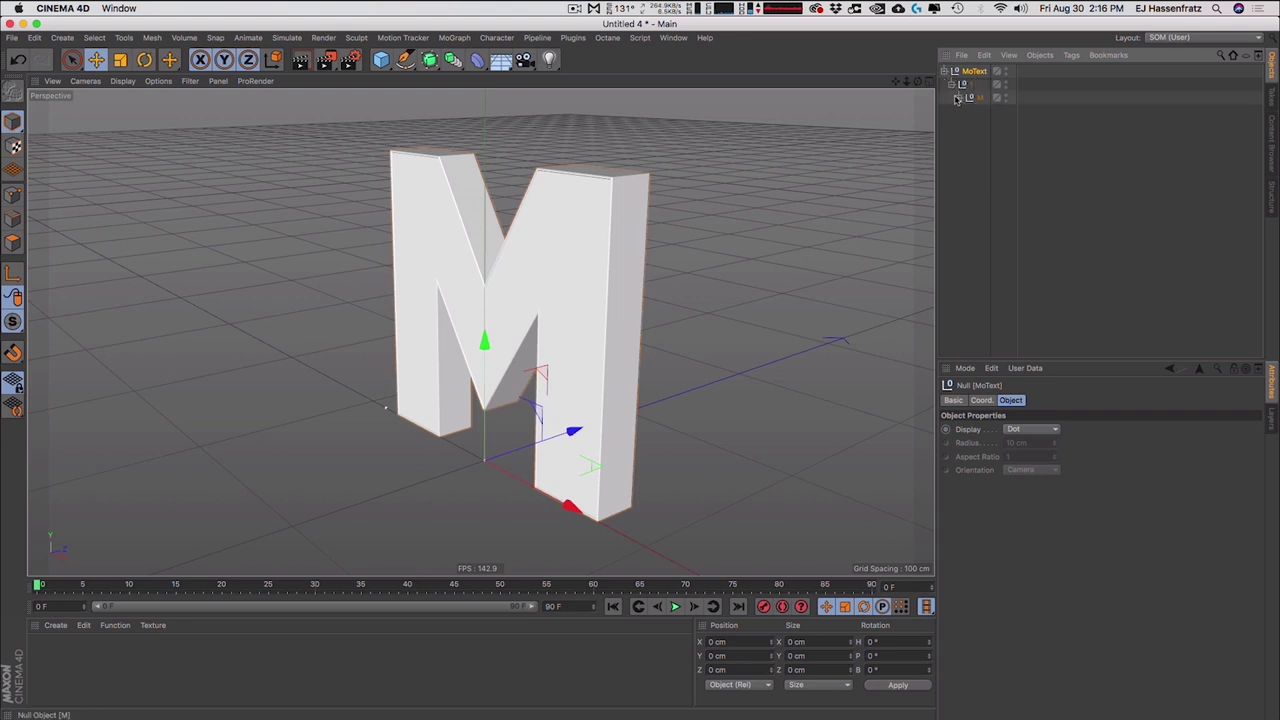
{"action": "left_click", "coordinate": [957, 97]}
{"action": "left_click", "coordinate": [981, 111]}
{"action": "key", "text": "c"}
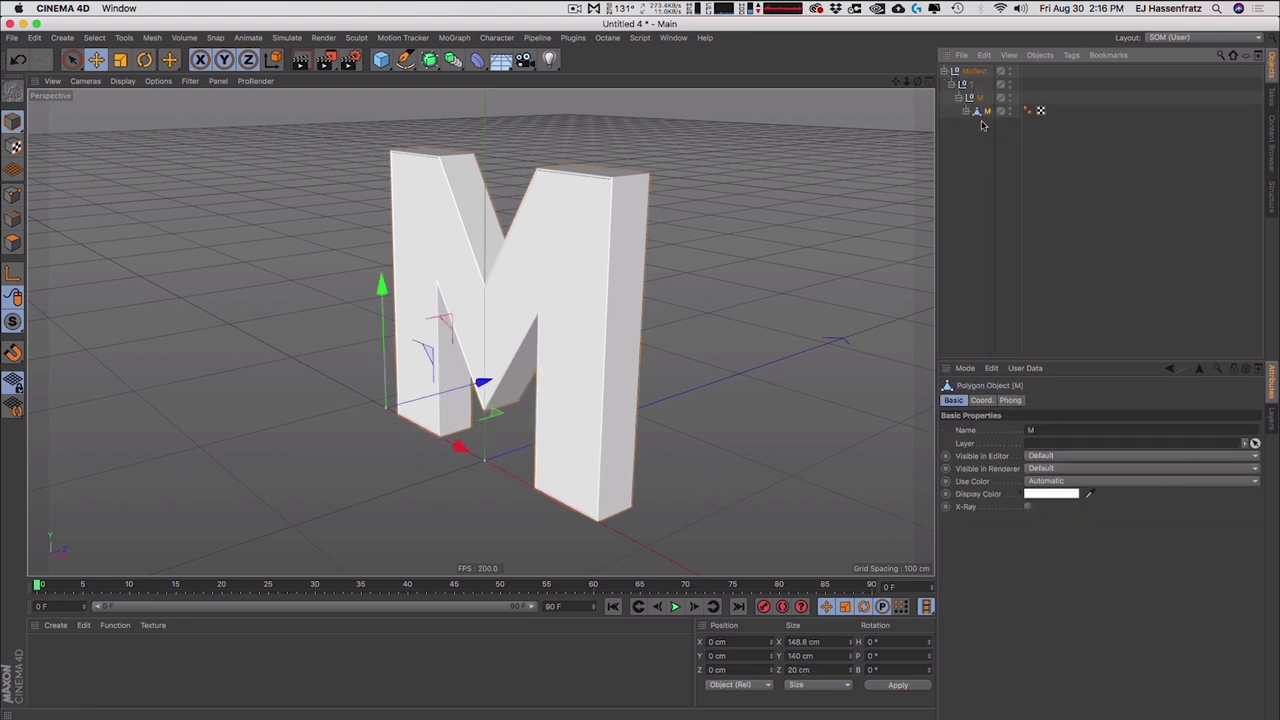
- Move the Rounding 2 object away from the rest of the M along Z, to about -87.6 cm
{"action": "left_click", "coordinate": [1008, 137]}
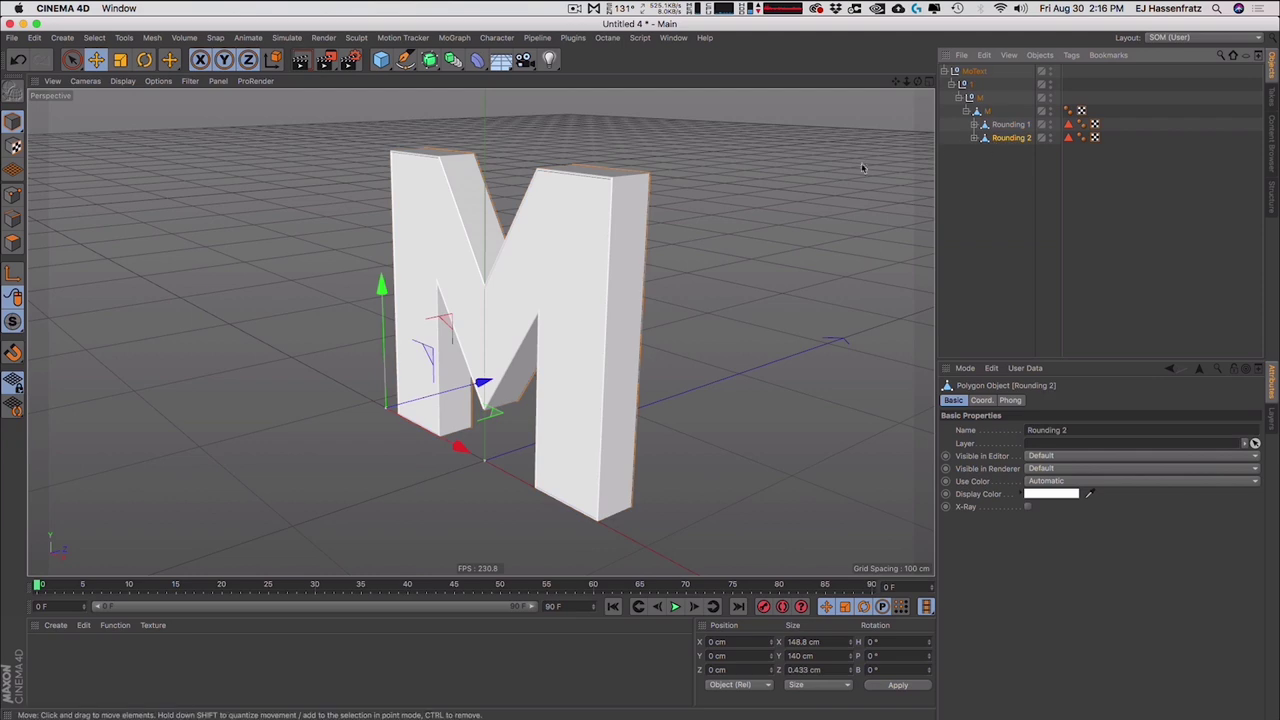
{"action": "left_click_drag", "start_coordinate": [481, 381], "coordinate": [338, 408]}
{"action": "left_click_drag", "start_coordinate": [430, 376], "coordinate": [509, 371], "text": "alt"}
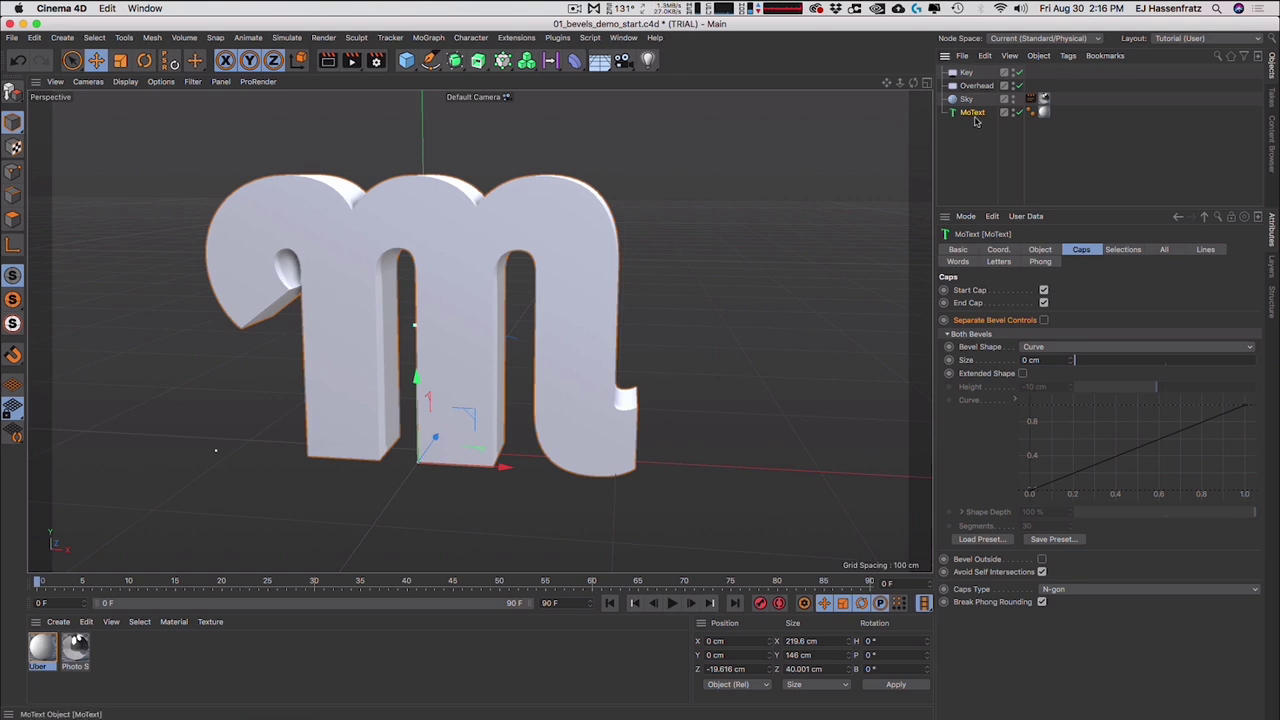
- In the newer version's 01_bevels_demo_start.c4d, convert the MoText and its nested M extrude to an editable polygon object
{"action": "key", "text": "c"}
{"action": "left_click", "coordinate": [942, 112]}
{"action": "left_click", "coordinate": [949, 125]}
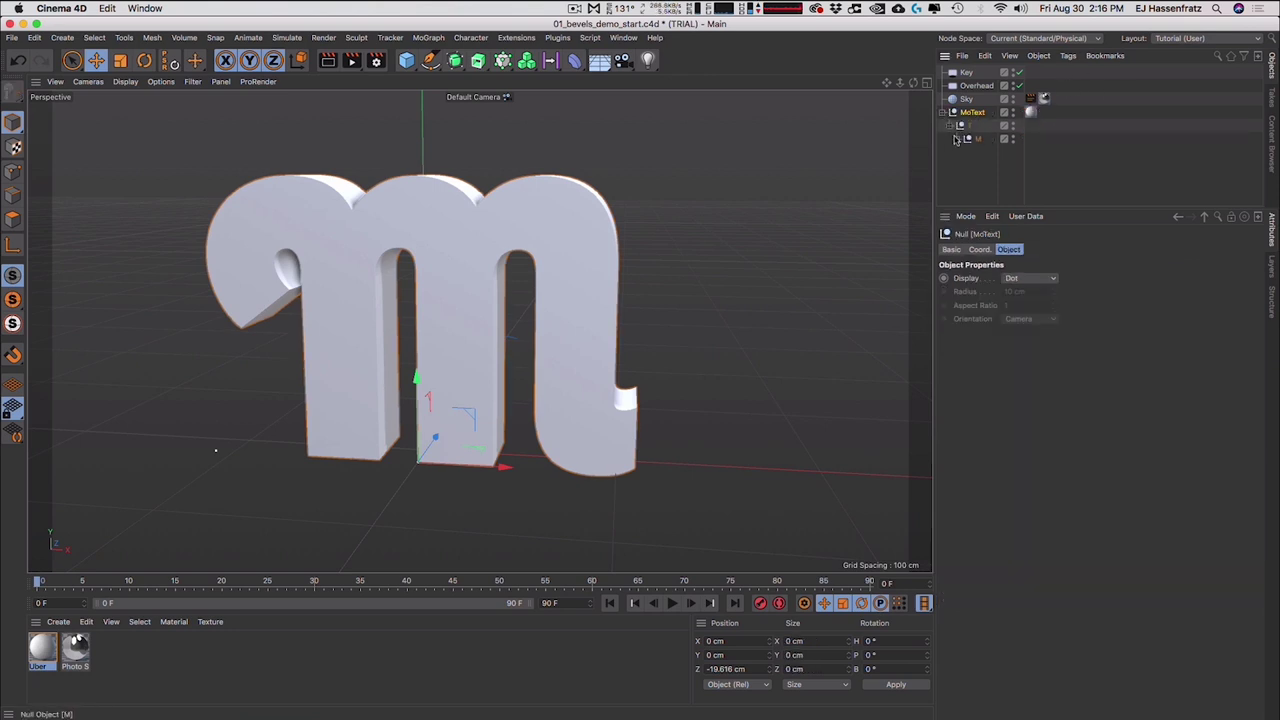
{"action": "left_click", "coordinate": [956, 139]}
{"action": "left_click", "coordinate": [976, 153]}
{"action": "key", "text": "c"}
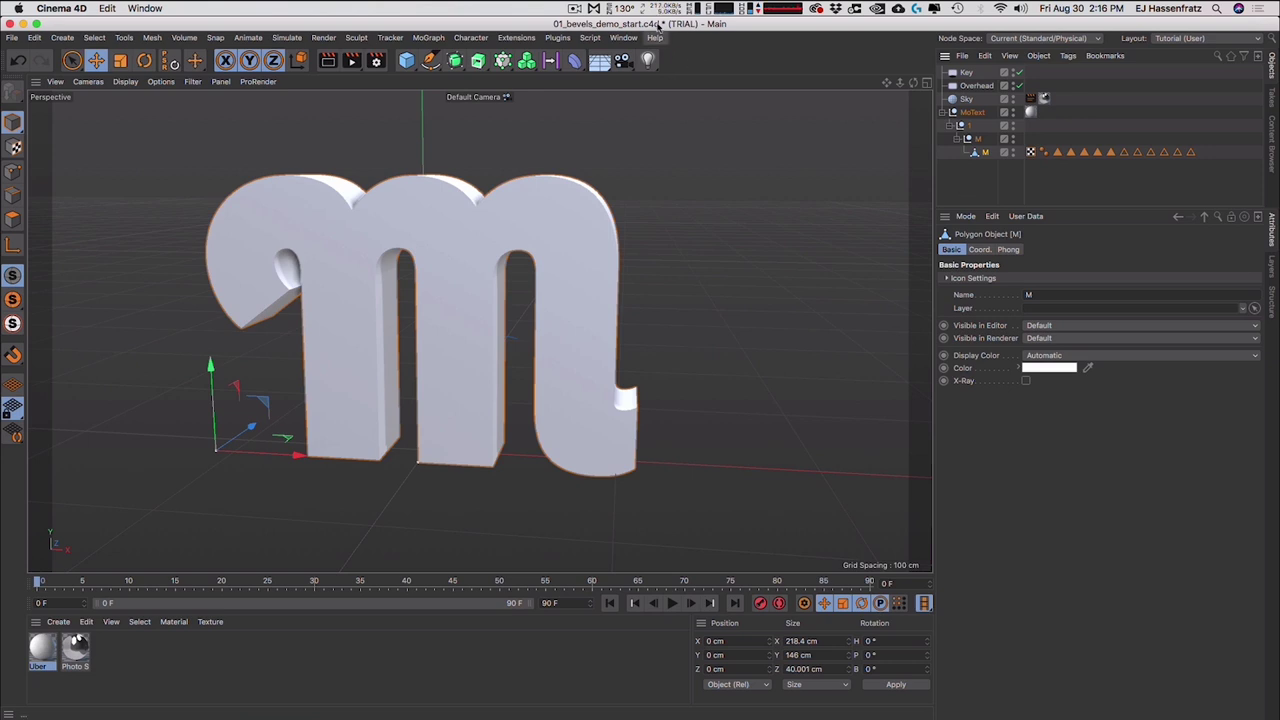
- Create a new project and add a cylinder about 207 cm in diameter and 264 cm tall
{"action": "left_click", "coordinate": [13, 40]}
{"action": "left_click", "coordinate": [40, 57]}
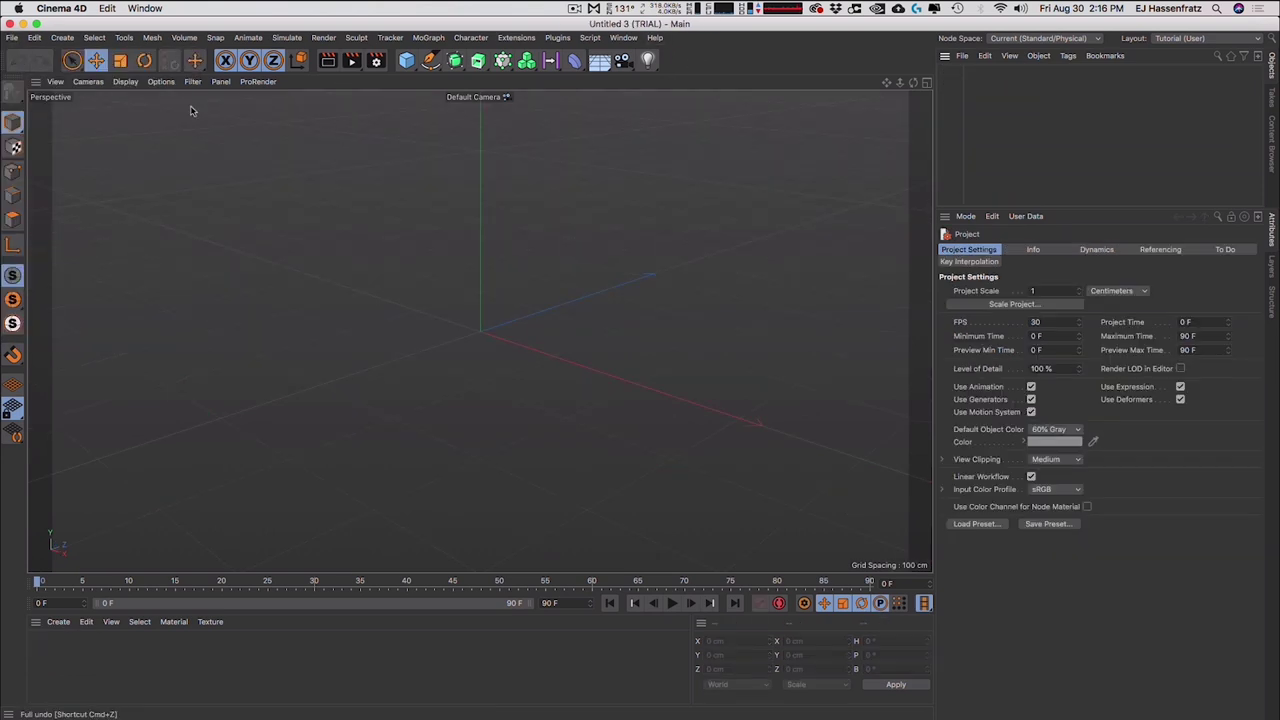
{"action": "left_click_drag", "start_coordinate": [406, 62], "coordinate": [406, 96]}
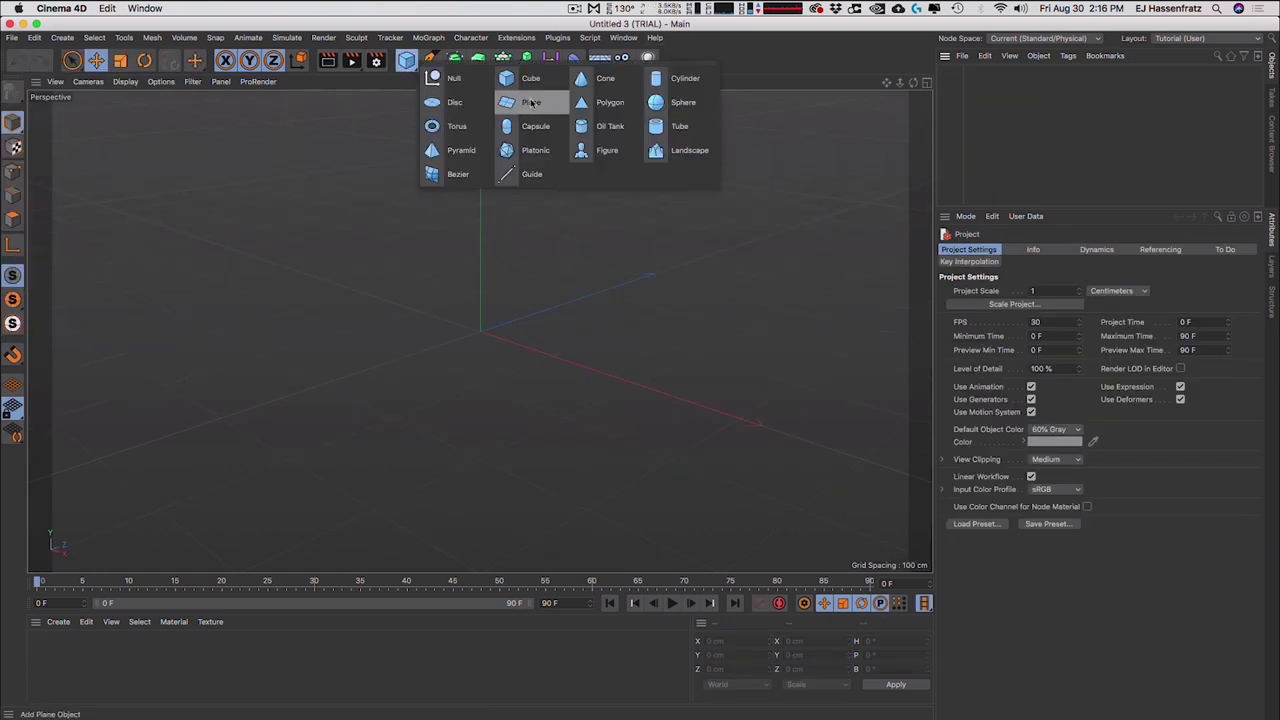
{"action": "left_click", "coordinate": [684, 78]}
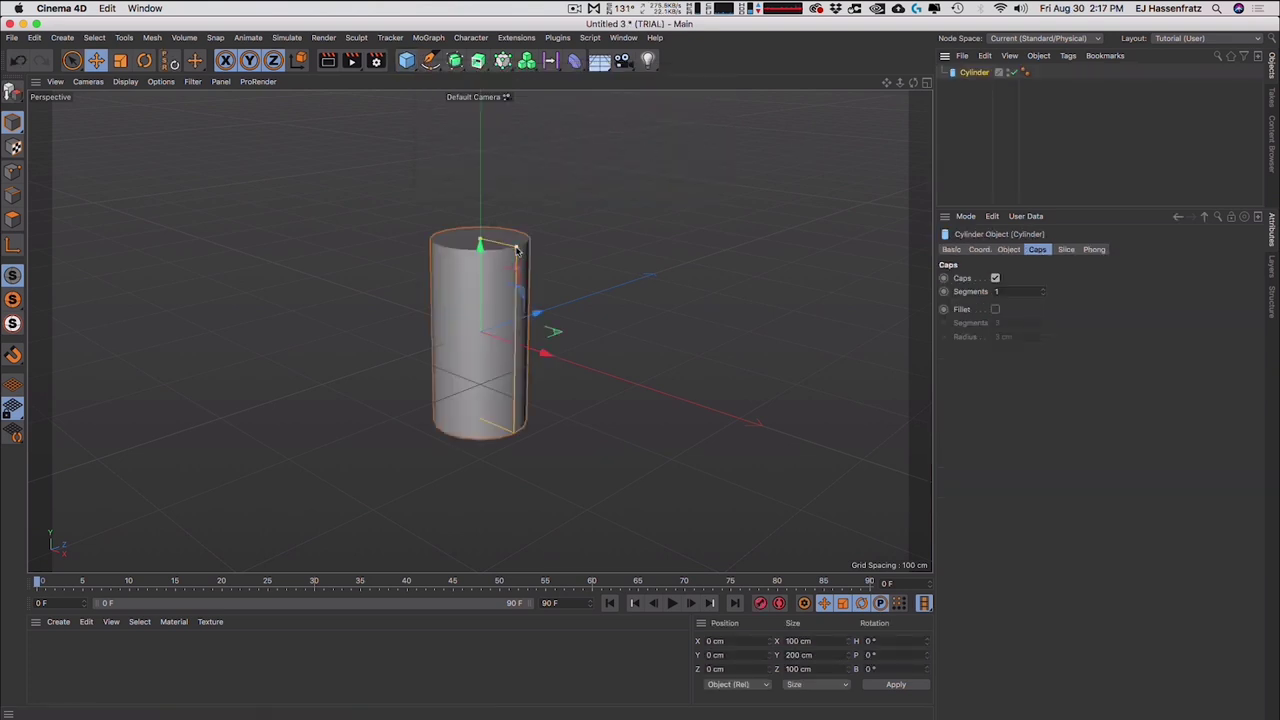
{"action": "left_click_drag", "start_coordinate": [517, 246], "coordinate": [558, 251]}
{"action": "left_click_drag", "start_coordinate": [480, 236], "coordinate": [484, 202]}
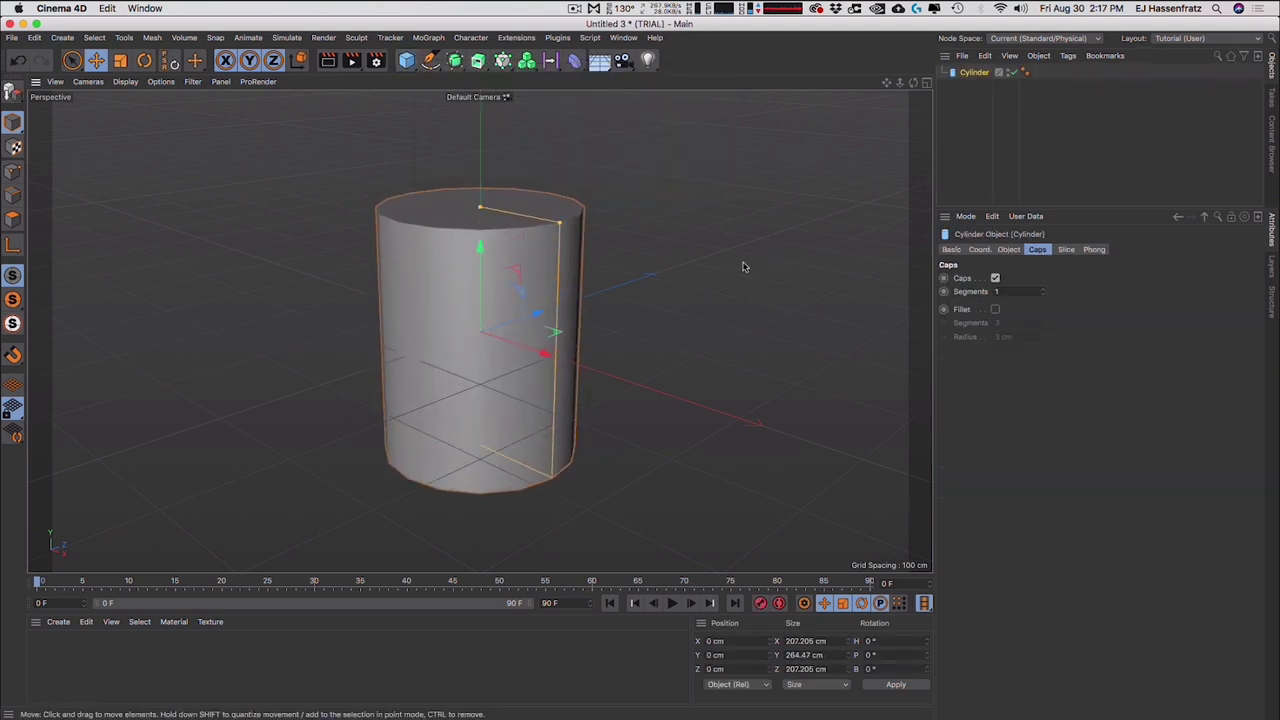
- Make the cylinder editable, loop-select its top cap polygons and move them slightly down
{"action": "key", "text": "c"}
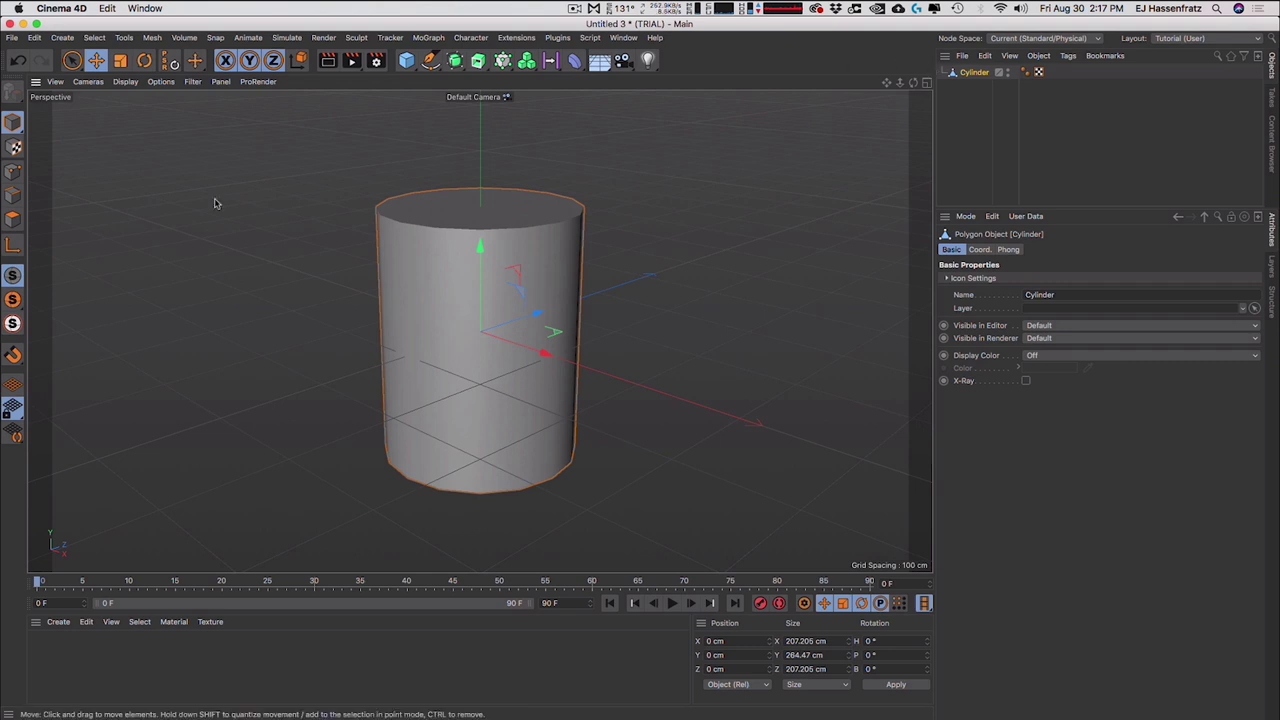
{"action": "left_click", "coordinate": [13, 219]}
{"action": "key", "text": "u"}
{"action": "key", "text": "l"}
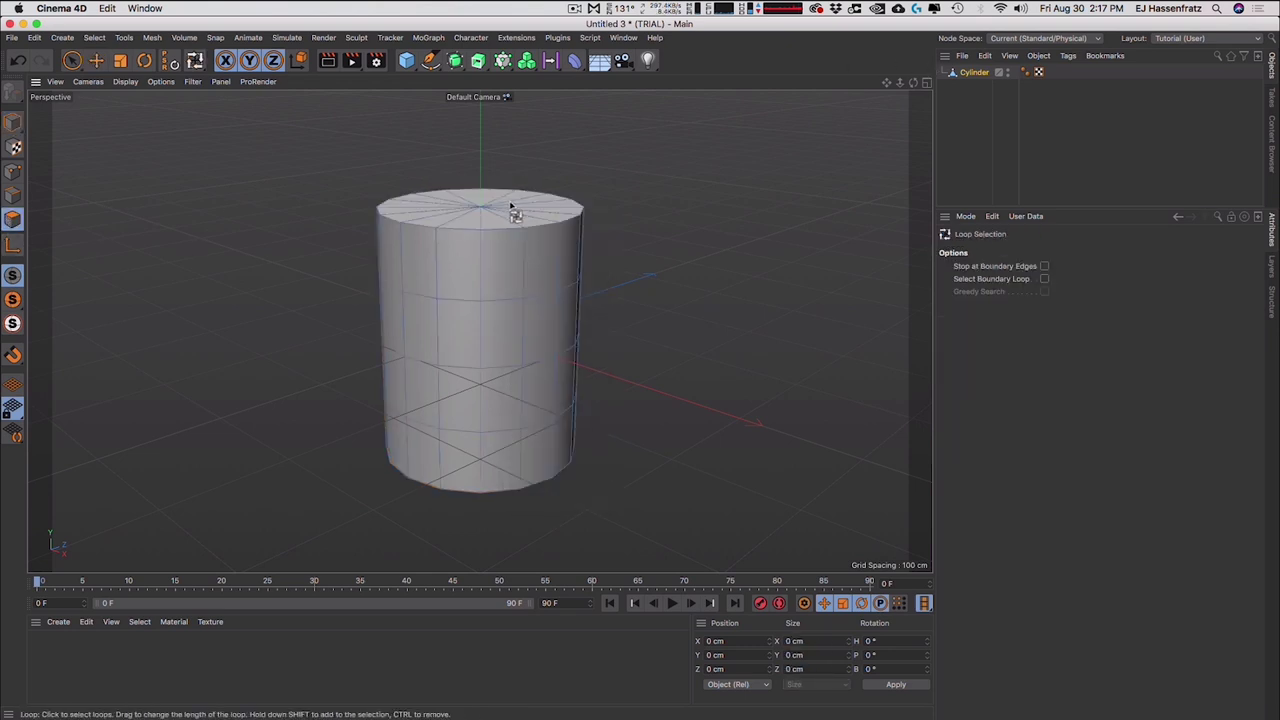
{"action": "left_click", "coordinate": [509, 206]}
{"action": "key", "text": "e"}
{"action": "mouse_move", "coordinate": [478, 180]}
{"action": "left_mouse_down"}
{"action": "mouse_move", "coordinate": [475, 152]}
{"action": "mouse_move", "coordinate": [479, 202]}
{"action": "left_mouse_up"}
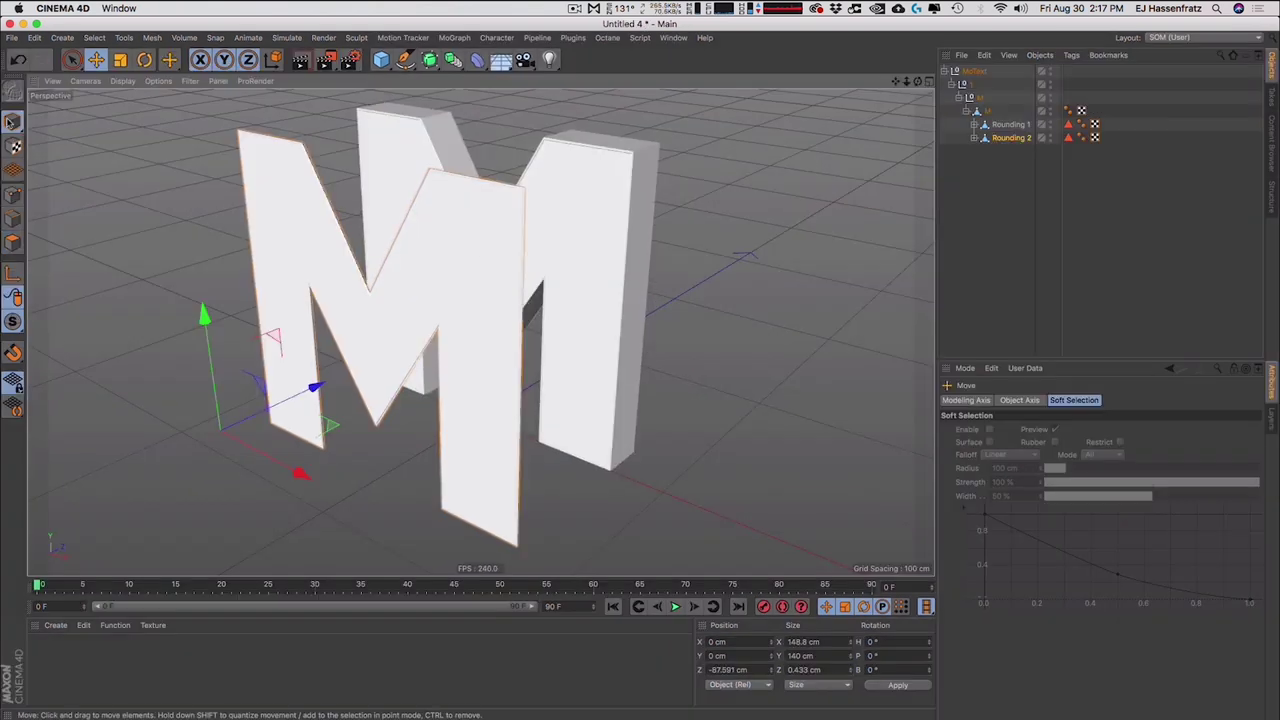
- In the older version's Untitled 3 project, widen the cylinder to about 218 cm in diameter and make it editable
{"action": "left_click", "coordinate": [672, 38]}
{"action": "left_click", "coordinate": [737, 425]}
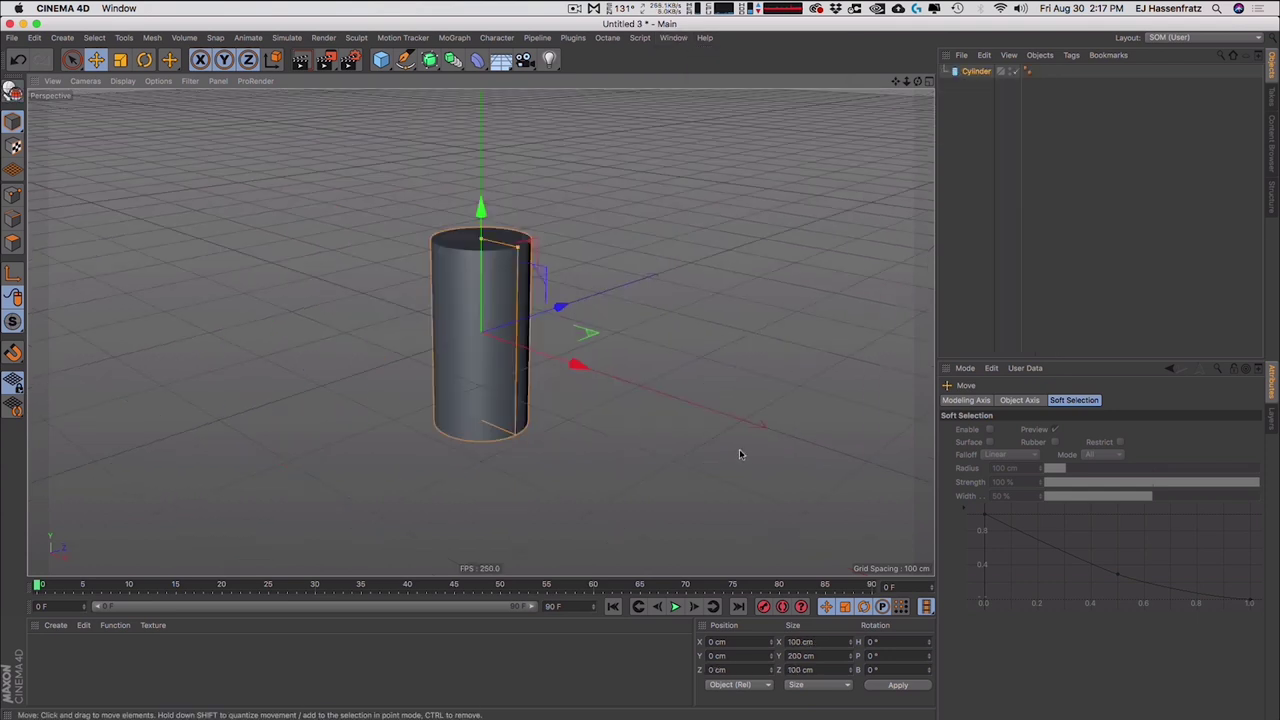
{"action": "left_click_drag", "start_coordinate": [557, 253], "coordinate": [671, 277]}
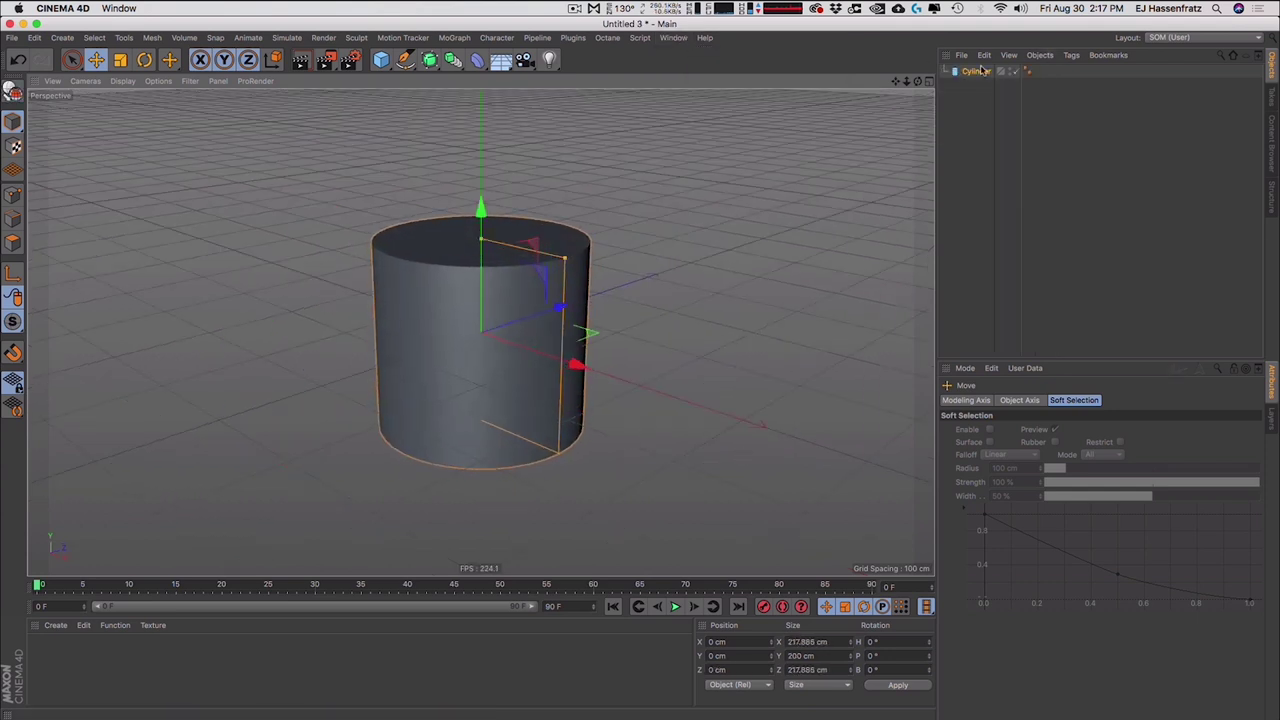
{"action": "key", "text": "c"}
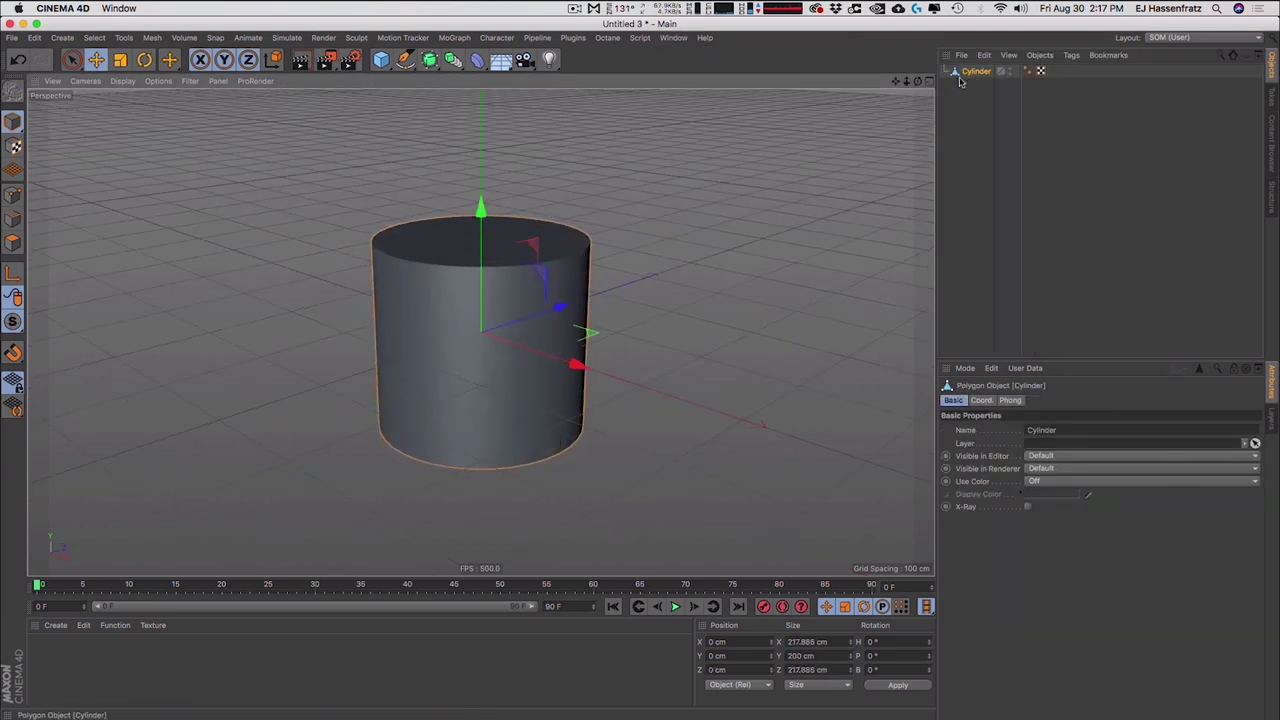
- Loop-select the cylinder's top cap polygons and raise them to about 226 cm in Y
{"action": "key", "text": "Return"}
{"action": "key", "text": "u"}
{"action": "key", "text": "l"}
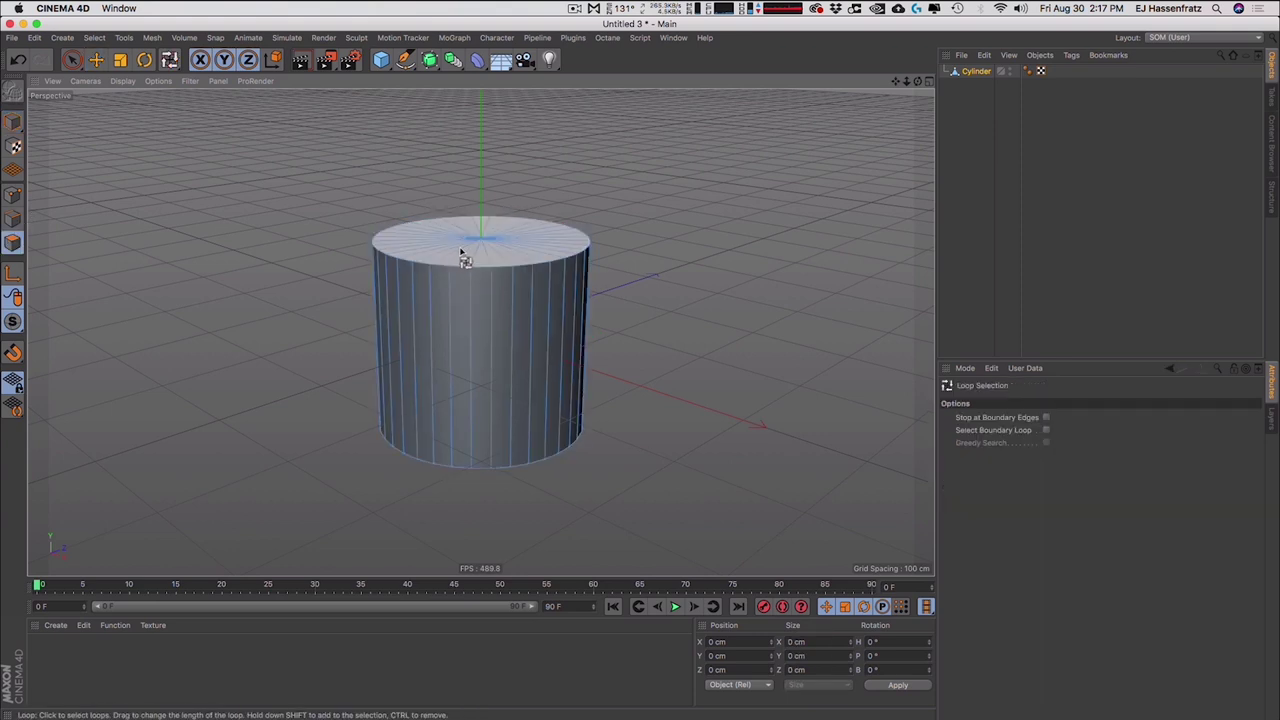
{"action": "left_click", "coordinate": [463, 255]}
{"action": "key", "text": "e"}
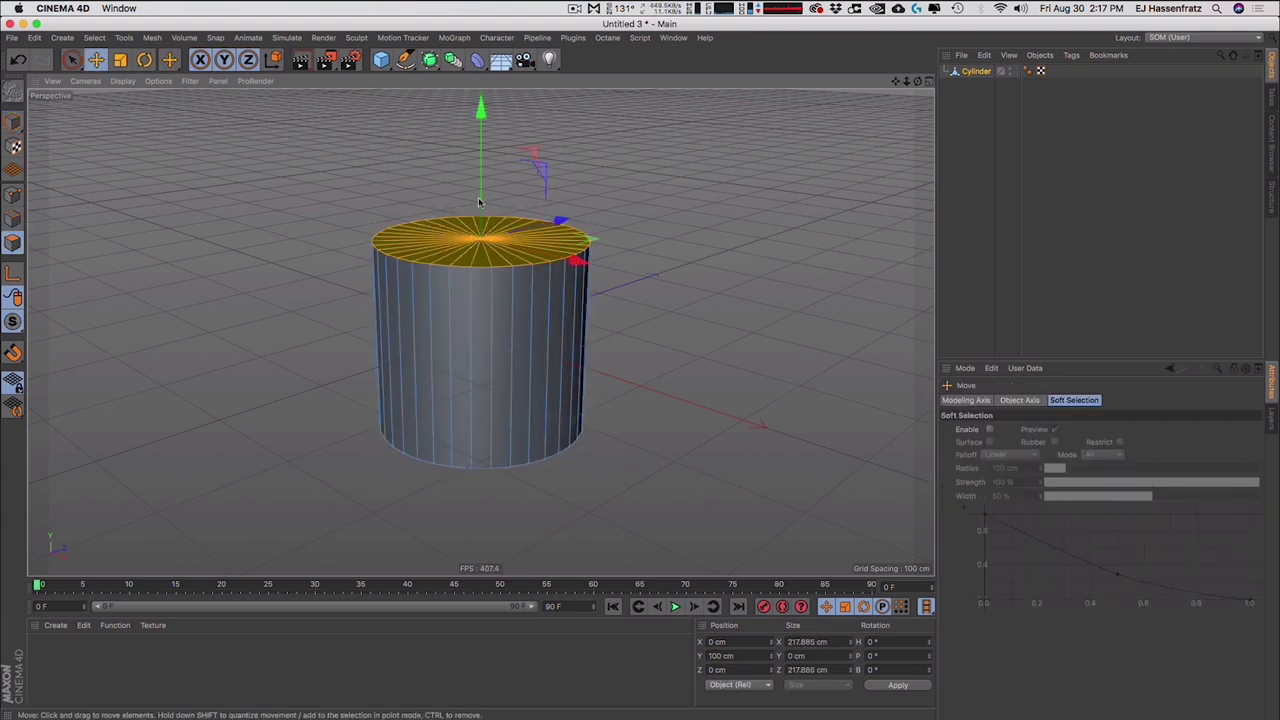
{"action": "left_click_drag", "start_coordinate": [487, 175], "coordinate": [490, 31]}
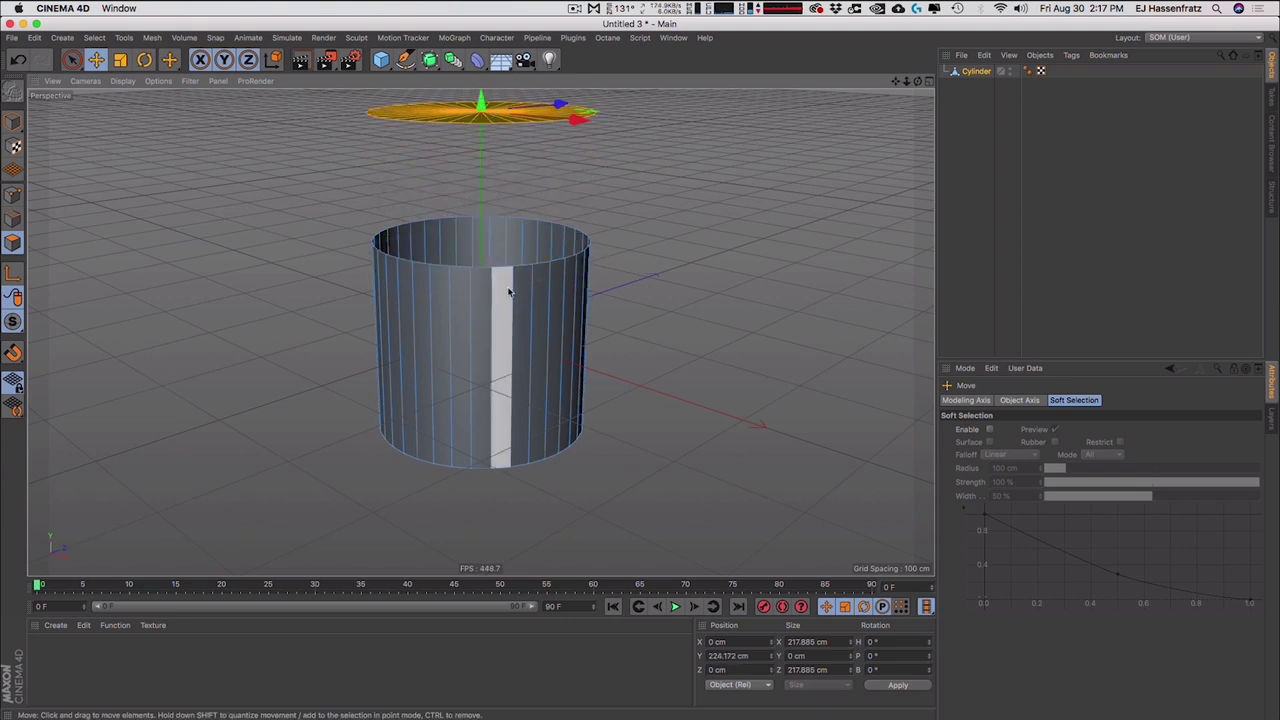
{"action": "middle_click_drag", "start_coordinate": [485, 326], "coordinate": [490, 367], "text": "alt"}
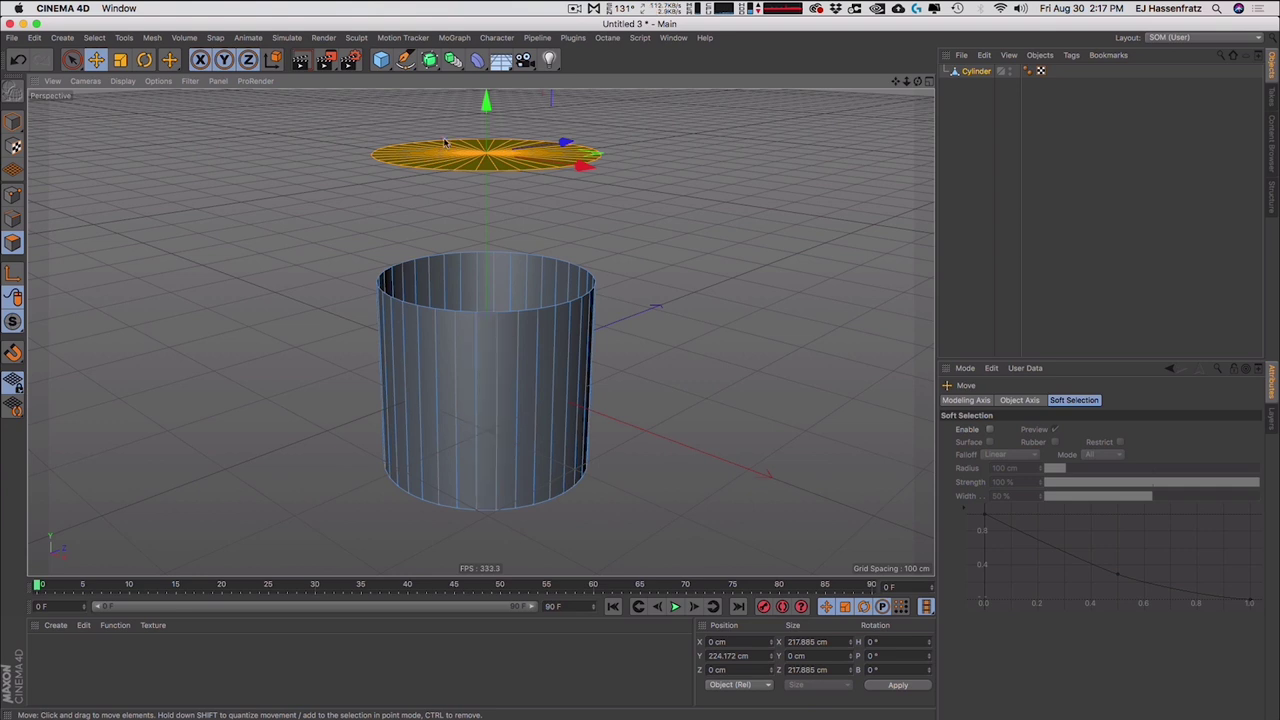
{"action": "mouse_move", "coordinate": [485, 145]}
{"action": "left_mouse_down"}
{"action": "mouse_move", "coordinate": [488, 218]}
{"action": "mouse_move", "coordinate": [472, 155]}
{"action": "left_mouse_up"}
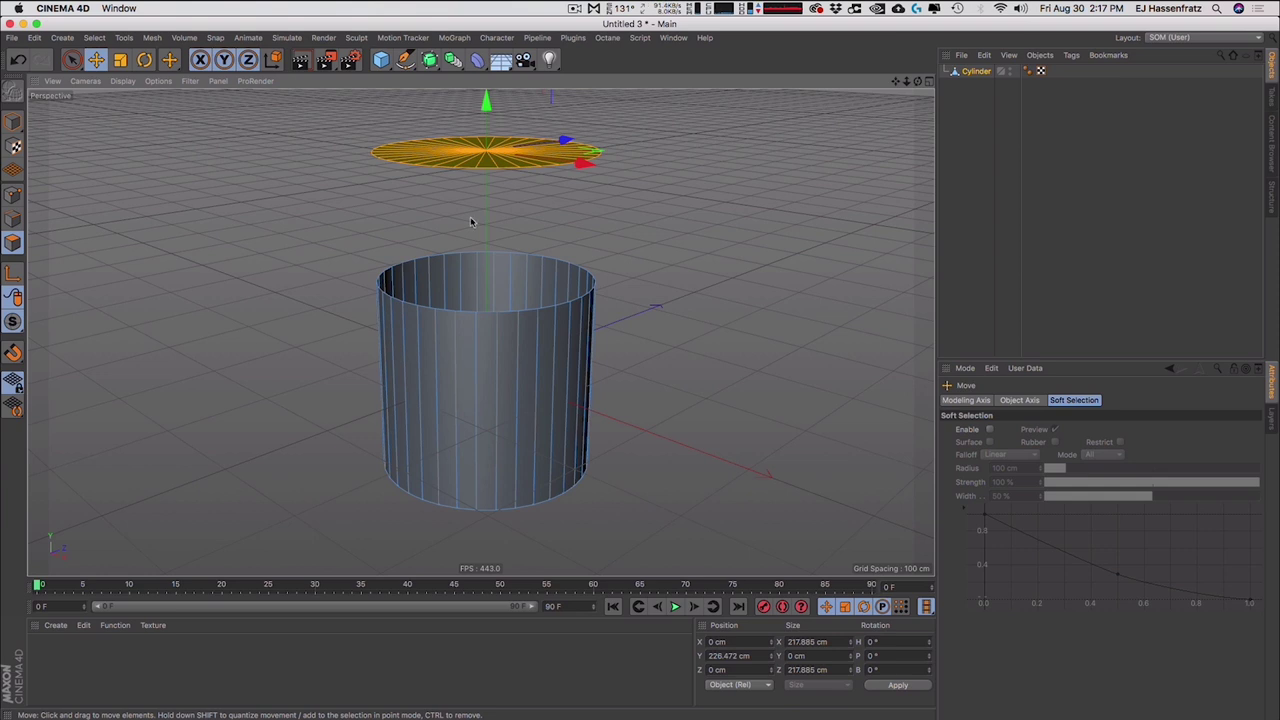
- Undo the cap moves and run Optimize on all of the cylinder's polygons
{"action": "key", "text": "super+z"}
{"action": "key", "text": "super+z"}
{"action": "key", "text": "super+a"}
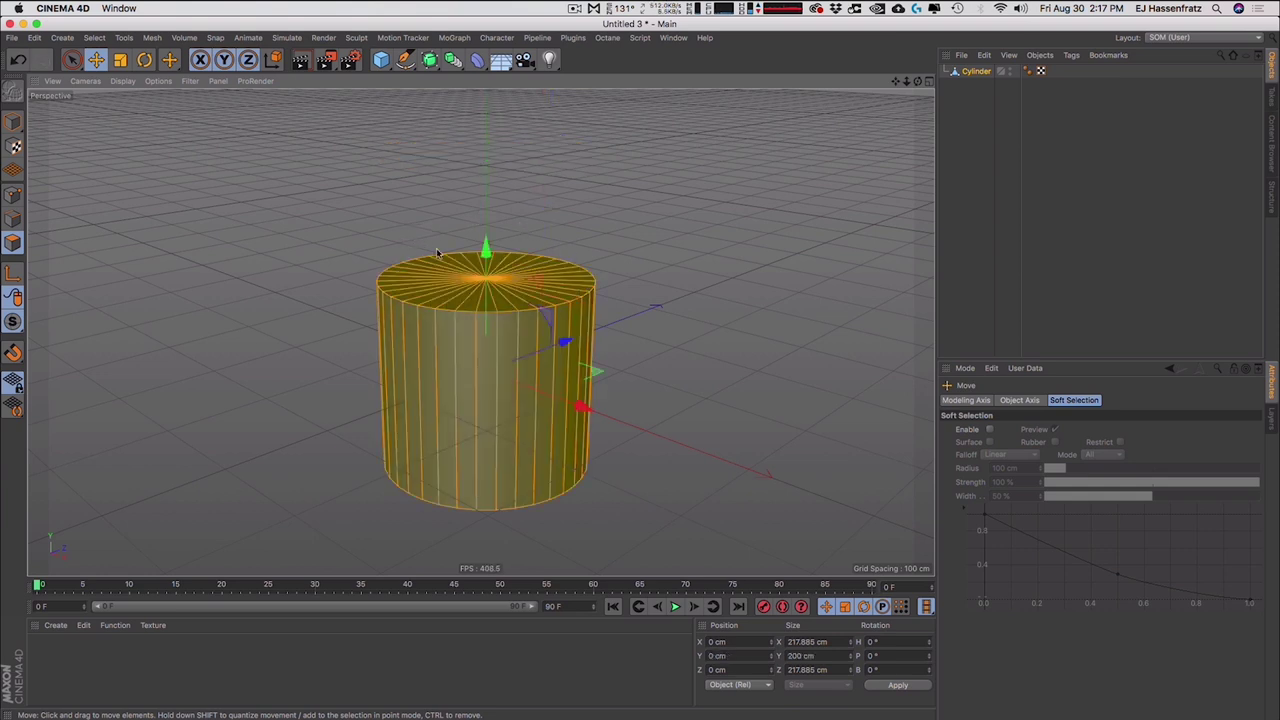
{"action": "right_click", "coordinate": [440, 262]}
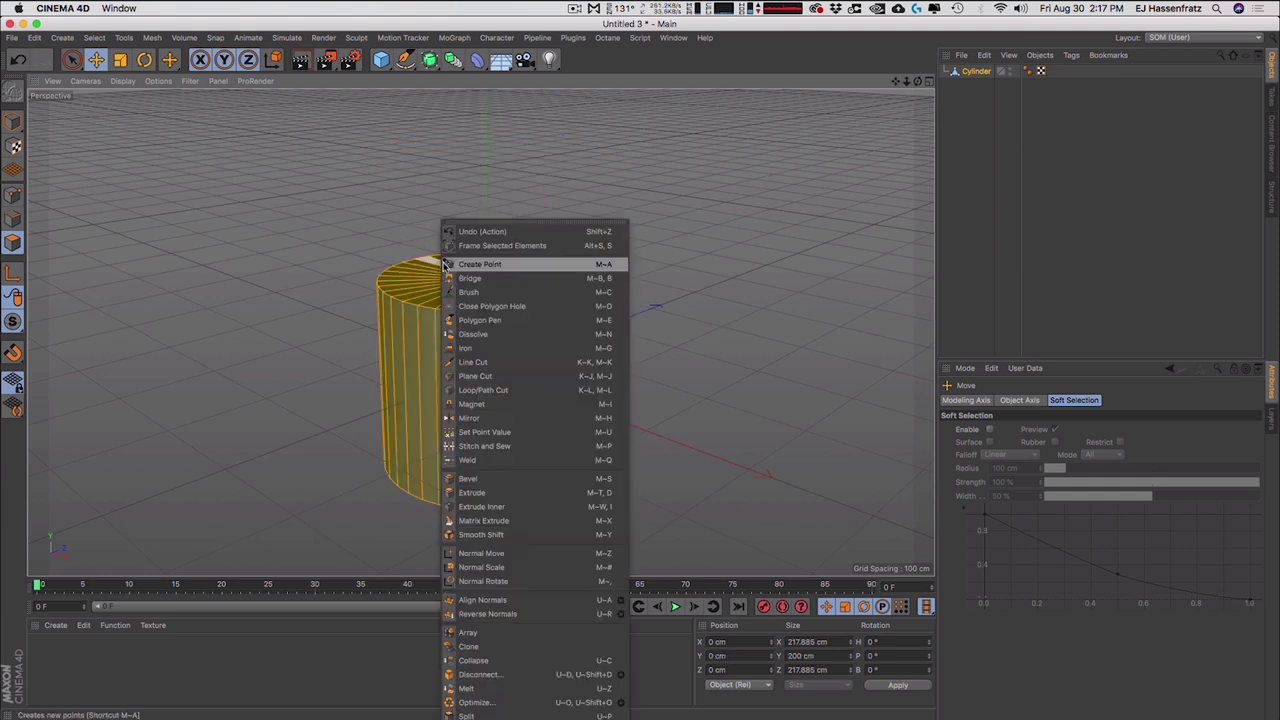
{"action": "left_click", "coordinate": [520, 702]}
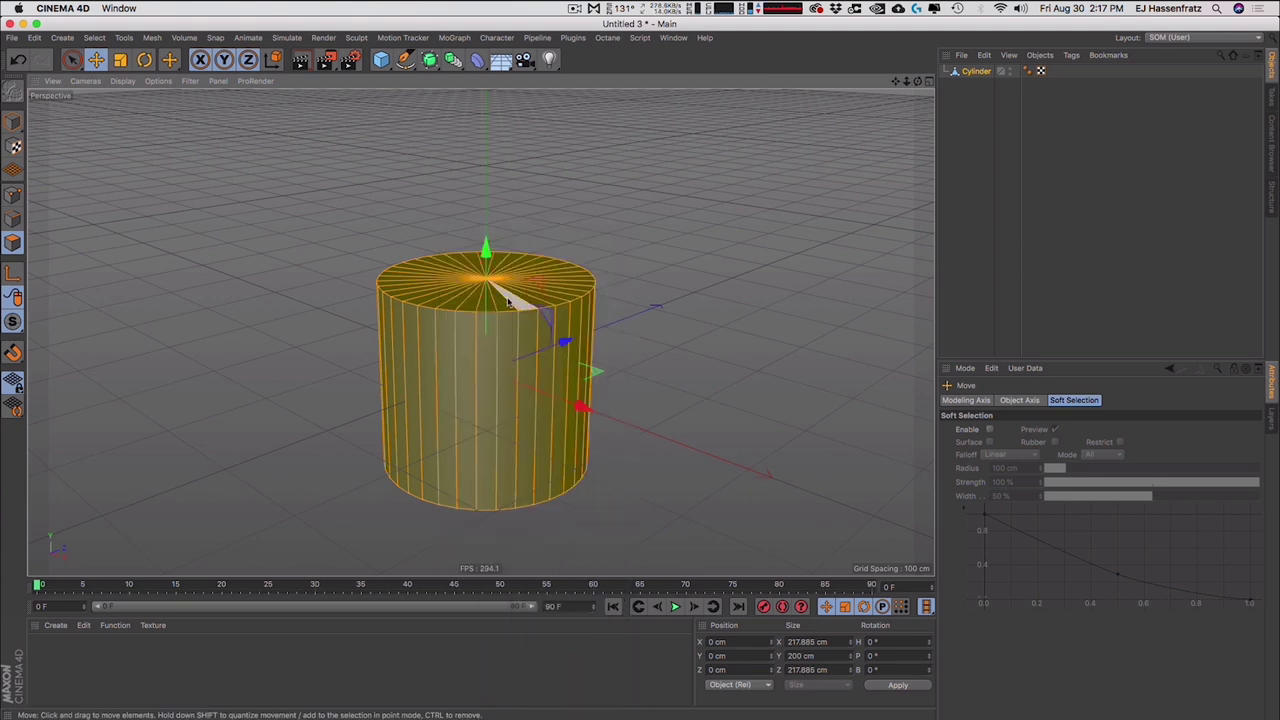
- Loop-select the optimized cylinder's top cap and raise it slightly, to about 101.4 cm in Y
{"action": "key", "text": "u"}
{"action": "key", "text": "l"}
{"action": "left_click", "coordinate": [506, 257]}
{"action": "key", "text": "e"}
{"action": "mouse_move", "coordinate": [485, 237]}
{"action": "left_mouse_down"}
{"action": "mouse_move", "coordinate": [495, 130]}
{"action": "mouse_move", "coordinate": [488, 243]}
{"action": "left_mouse_up"}
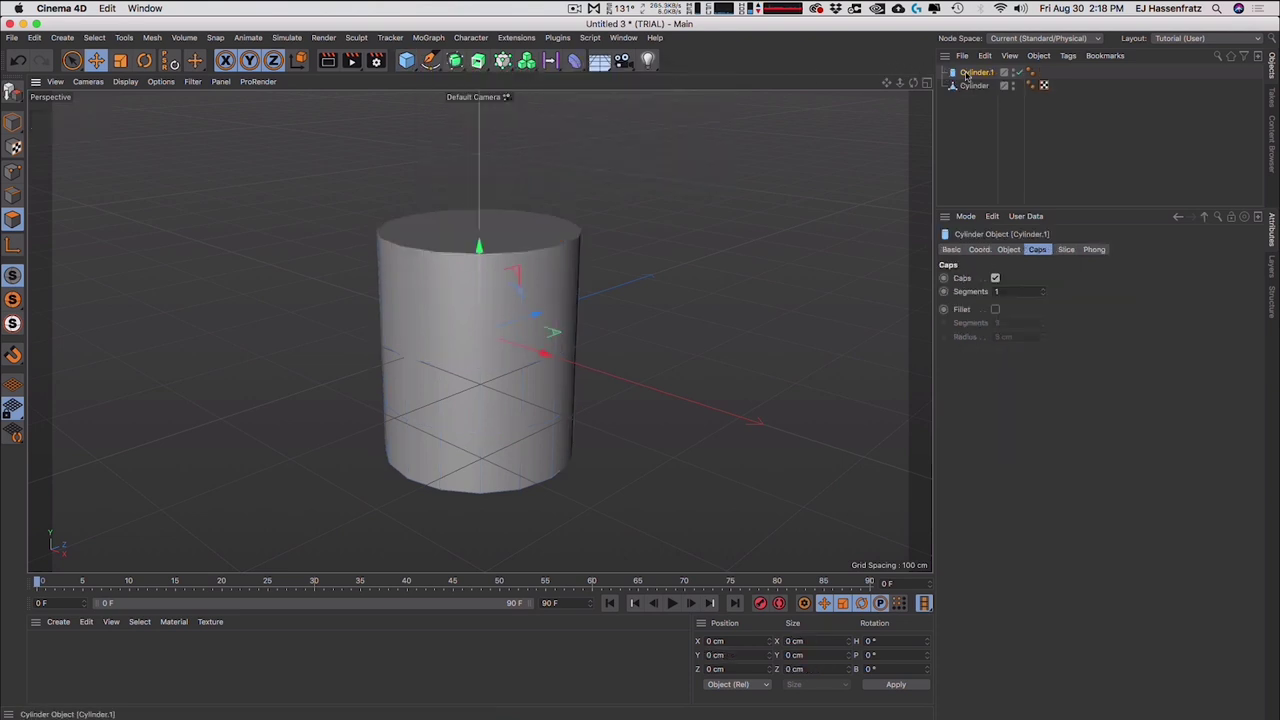
- In the newer version, delete the editable cylinder and open Cylinder.1's object properties at Rotation Segments
{"action": "left_click", "coordinate": [972, 85]}
{"action": "key", "text": "Delete"}
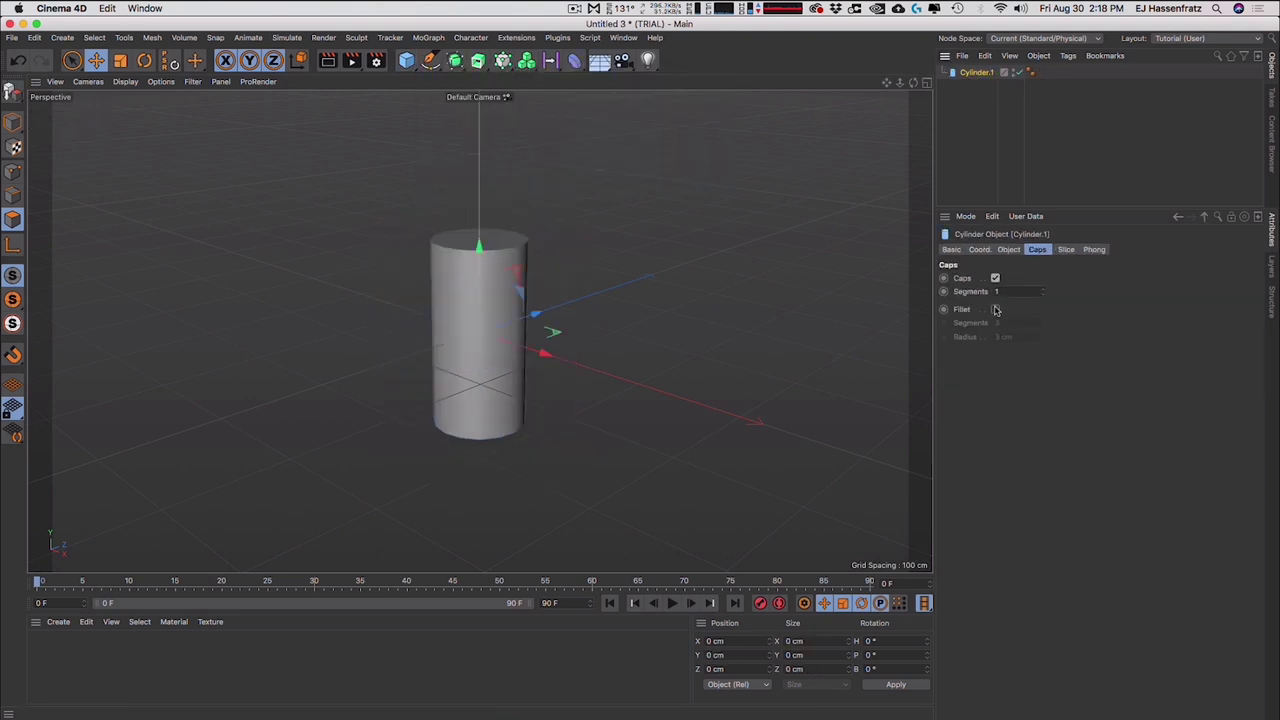
{"action": "left_click", "coordinate": [1008, 249]}
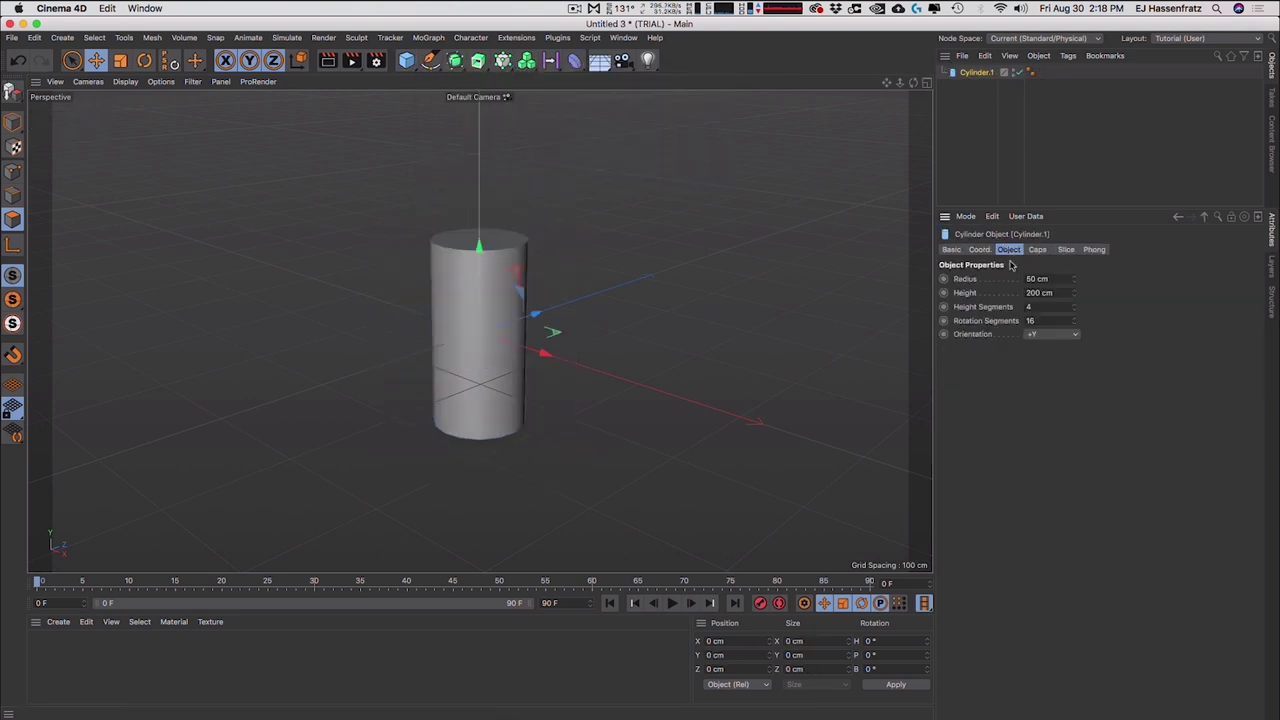
{"action": "left_click", "coordinate": [990, 321]}
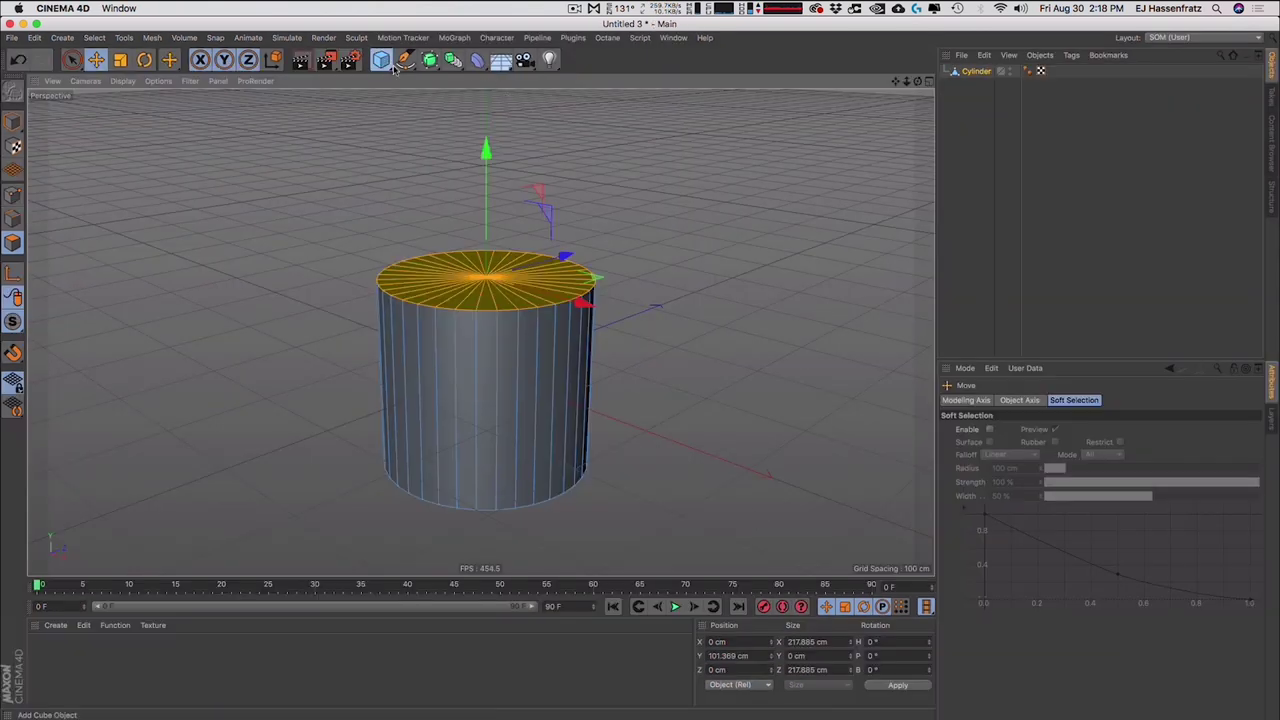
- In the older version, add a new cylinder, delete the editable one, and open the new cylinder's Rotation Segments for editing
{"action": "left_click", "coordinate": [381, 60]}
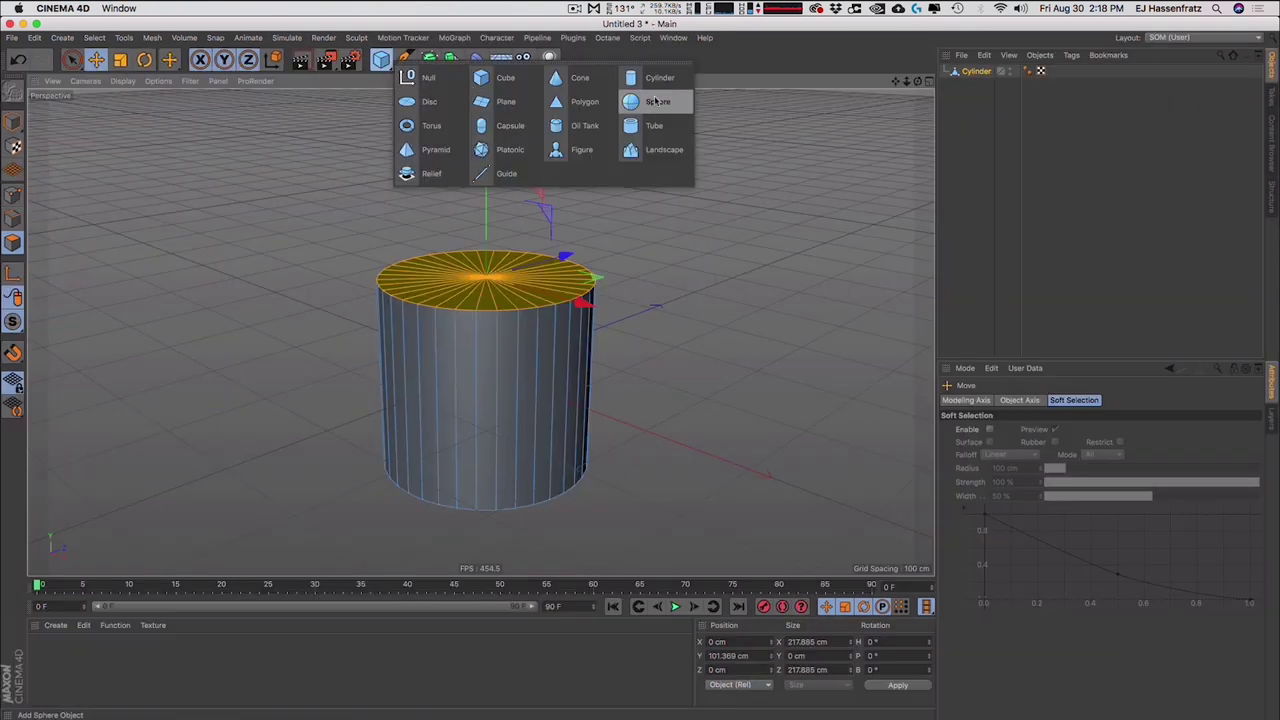
{"action": "left_click", "coordinate": [650, 78]}
{"action": "left_click", "coordinate": [975, 84]}
{"action": "key", "text": "Delete"}
{"action": "left_click", "coordinate": [971, 73]}
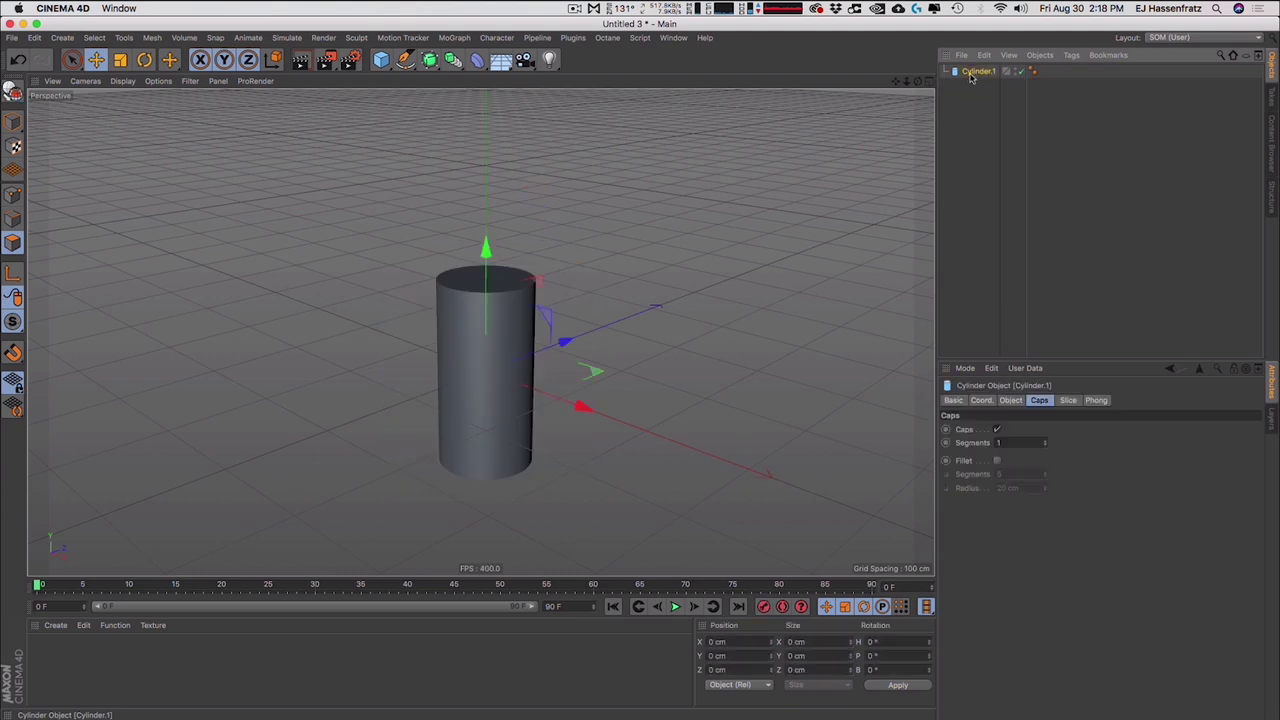
{"action": "left_click", "coordinate": [1010, 400]}
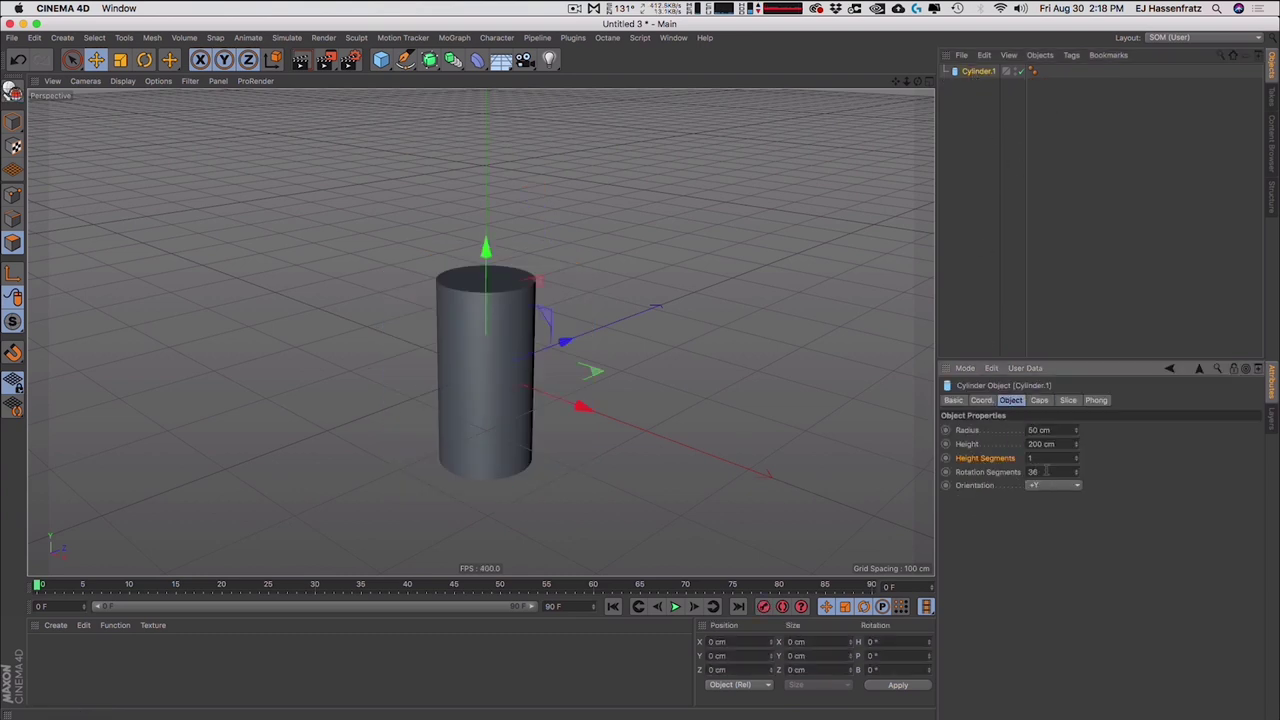
{"action": "double_click", "coordinate": [1046, 471]}
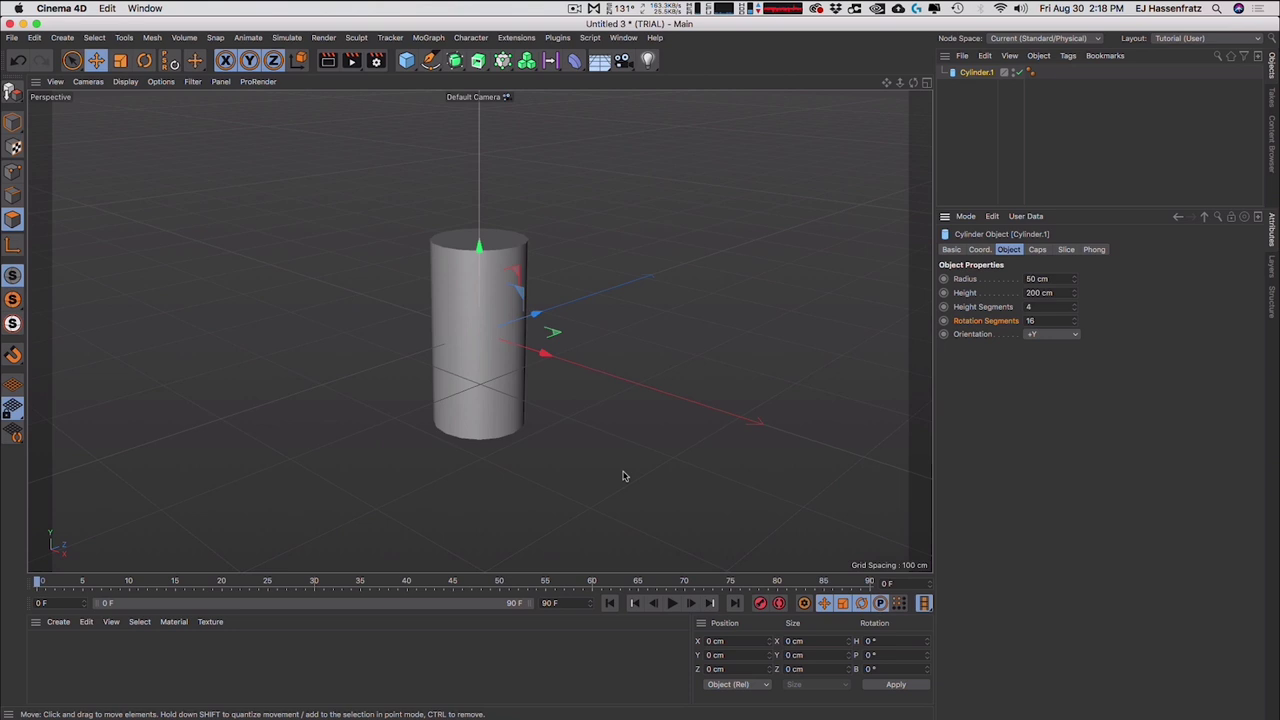
- In the newer version, switch from polygon editing to Model mode for Cylinder.1
{"action": "left_click", "coordinate": [13, 121]}
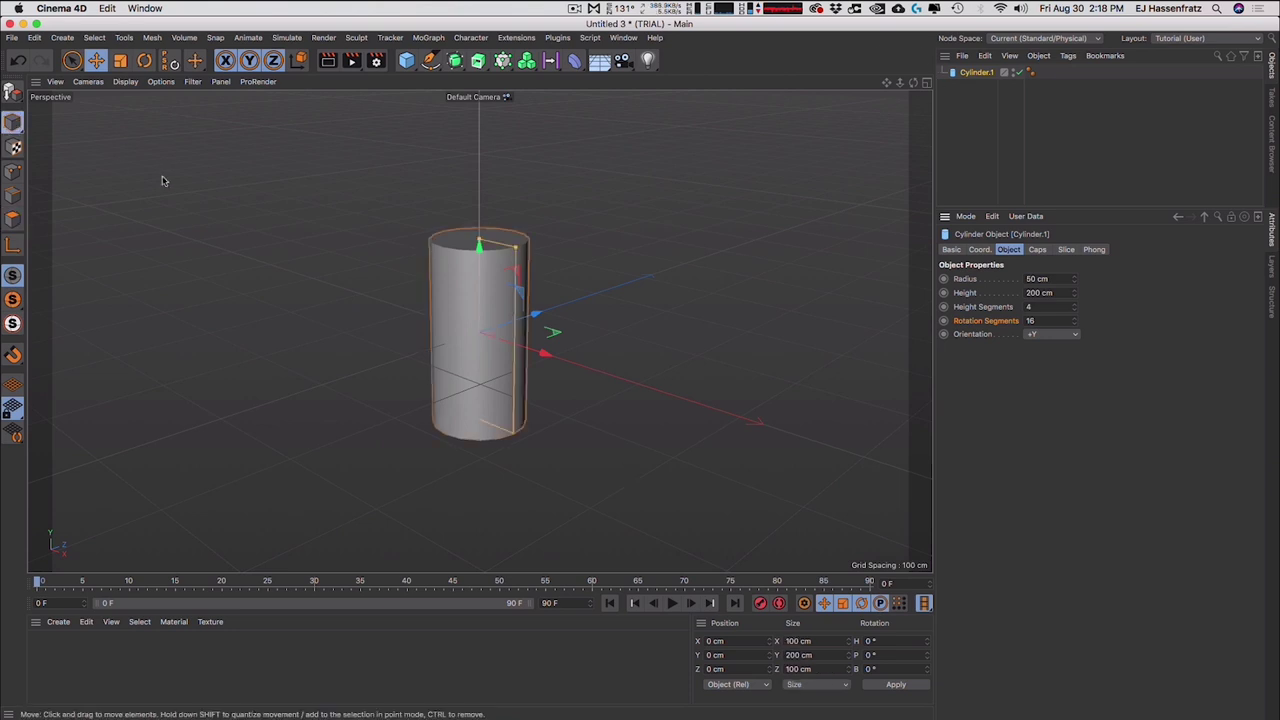
{"action": "scroll", "coordinate": [539, 259], "scroll_direction": "up", "scroll_amount": 4}
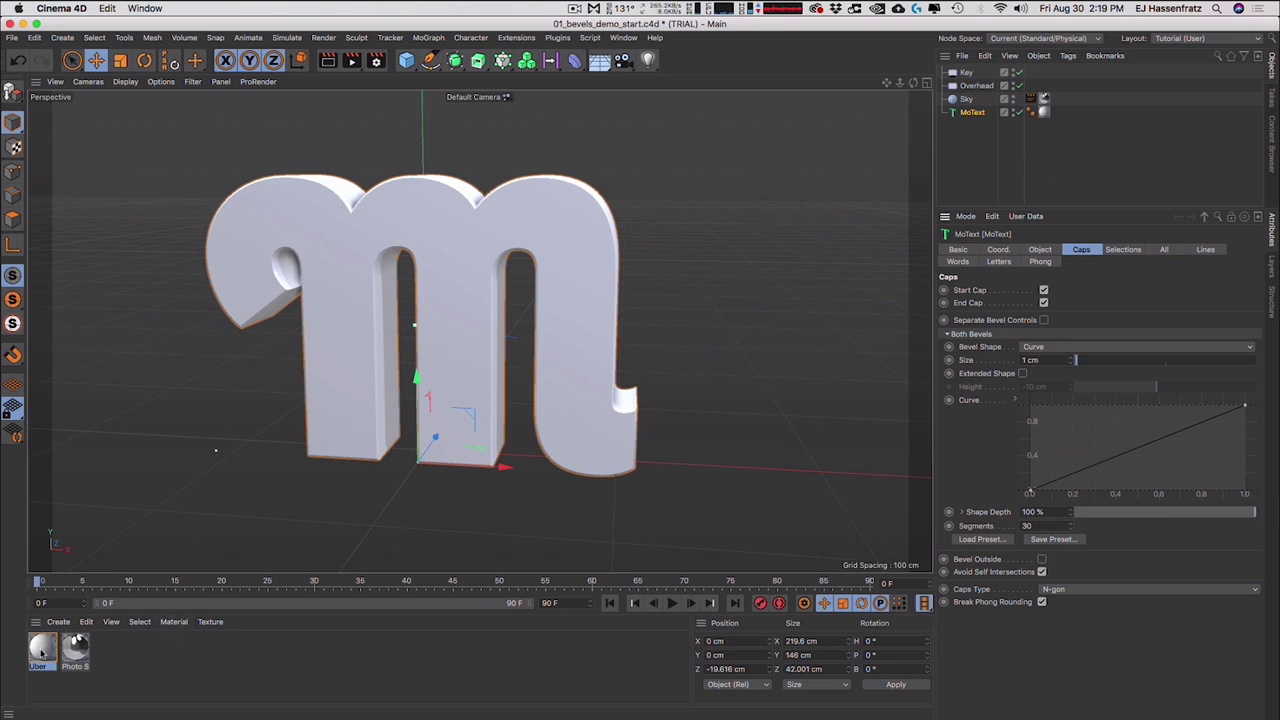
- Create a new material in the bevels demo scene and set its color to red, H 350°, S 84%, V 97%
{"action": "double_click", "coordinate": [120, 658]}
{"action": "double_click", "coordinate": [42, 648]}
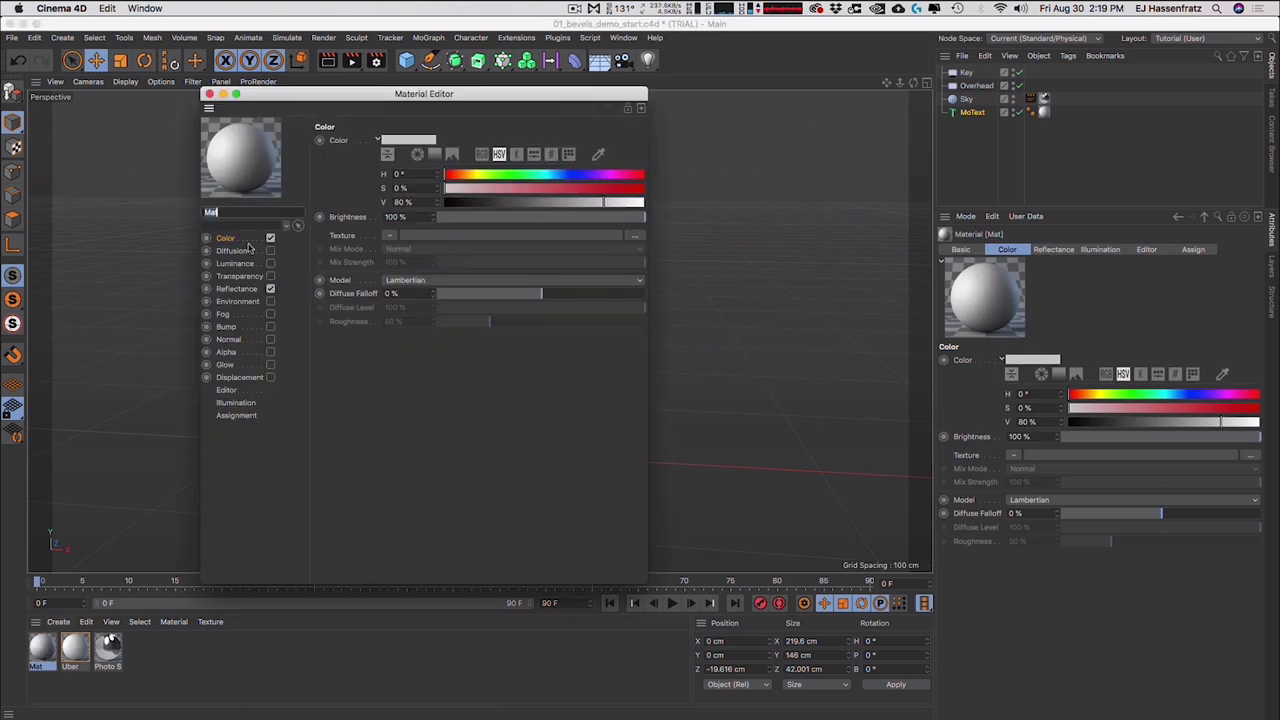
{"action": "left_click", "coordinate": [489, 203]}
{"action": "left_click", "coordinate": [598, 188]}
{"action": "left_click", "coordinate": [638, 174]}
{"action": "left_click", "coordinate": [611, 188]}
{"action": "left_click_drag", "start_coordinate": [598, 203], "coordinate": [638, 203]}
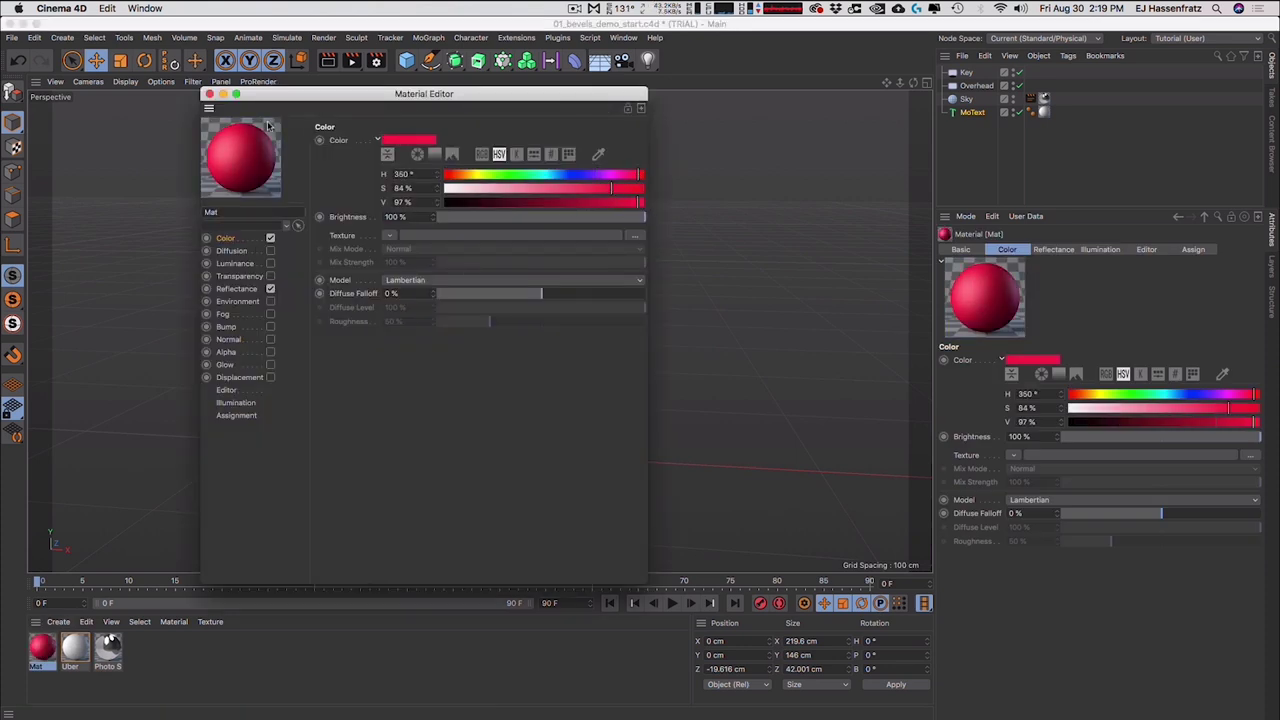
{"action": "left_click", "coordinate": [209, 93]}
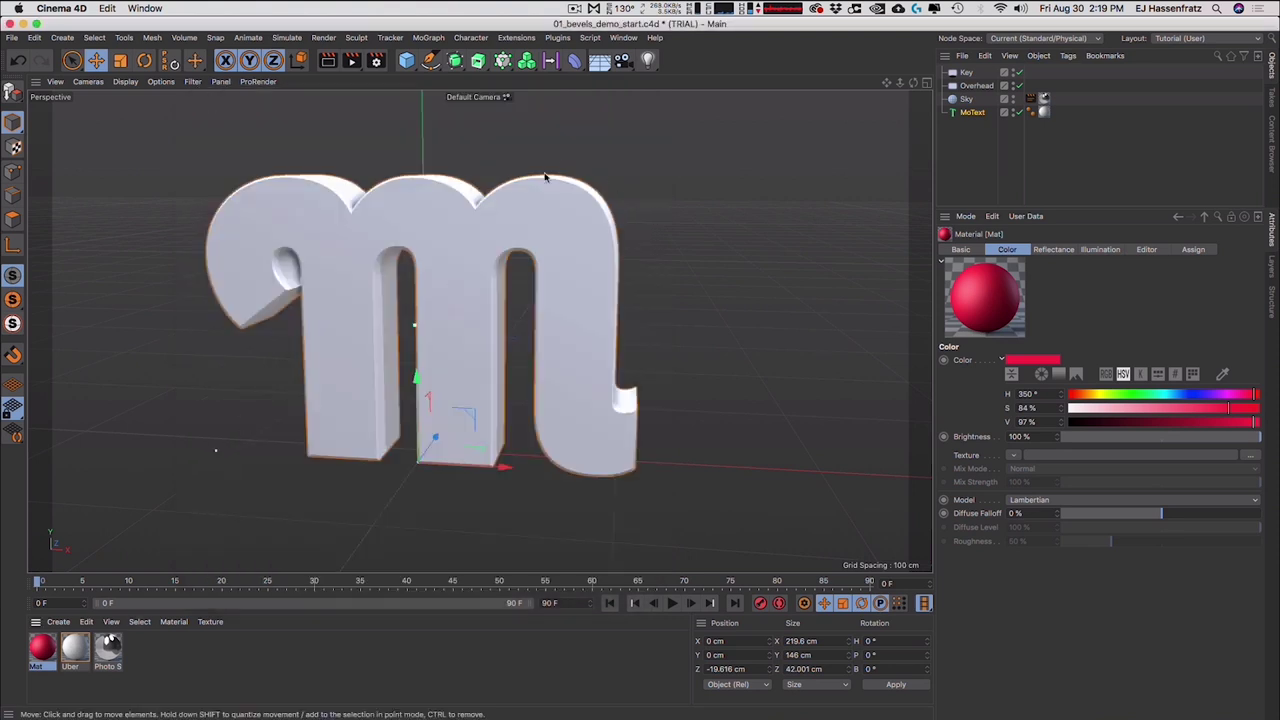
- Apply the red material to the MoText object, restricting it to selection R1 first and finally to C1
{"action": "left_click_drag", "start_coordinate": [50, 645], "coordinate": [980, 114]}
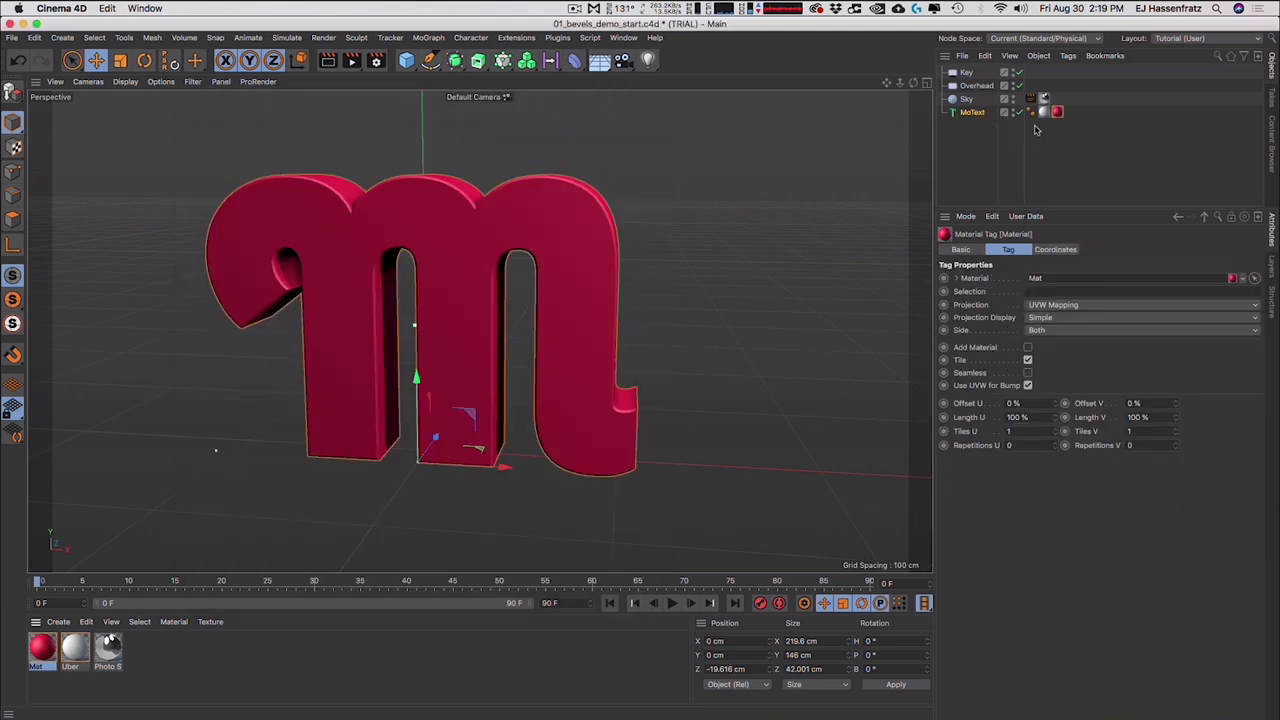
{"action": "left_click", "coordinate": [1070, 291]}
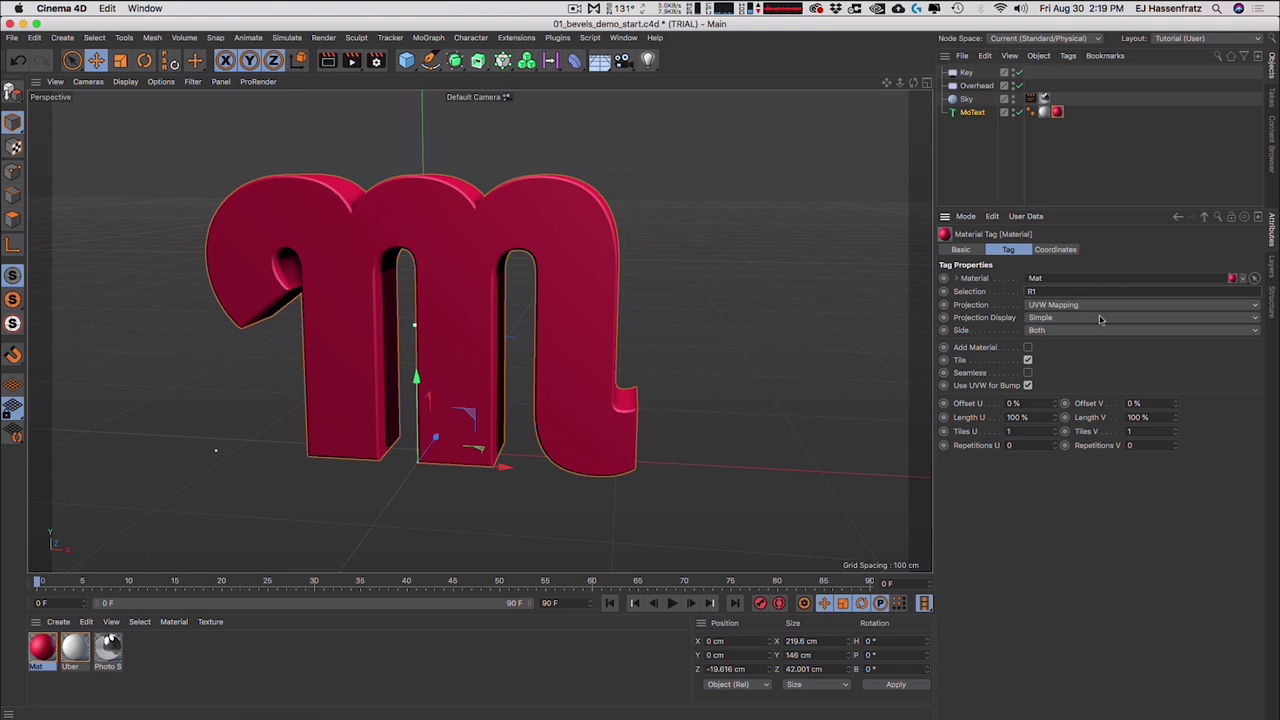
{"action": "key", "text": "Return"}
{"action": "left_click_drag", "start_coordinate": [503, 214], "coordinate": [583, 204], "text": "alt"}
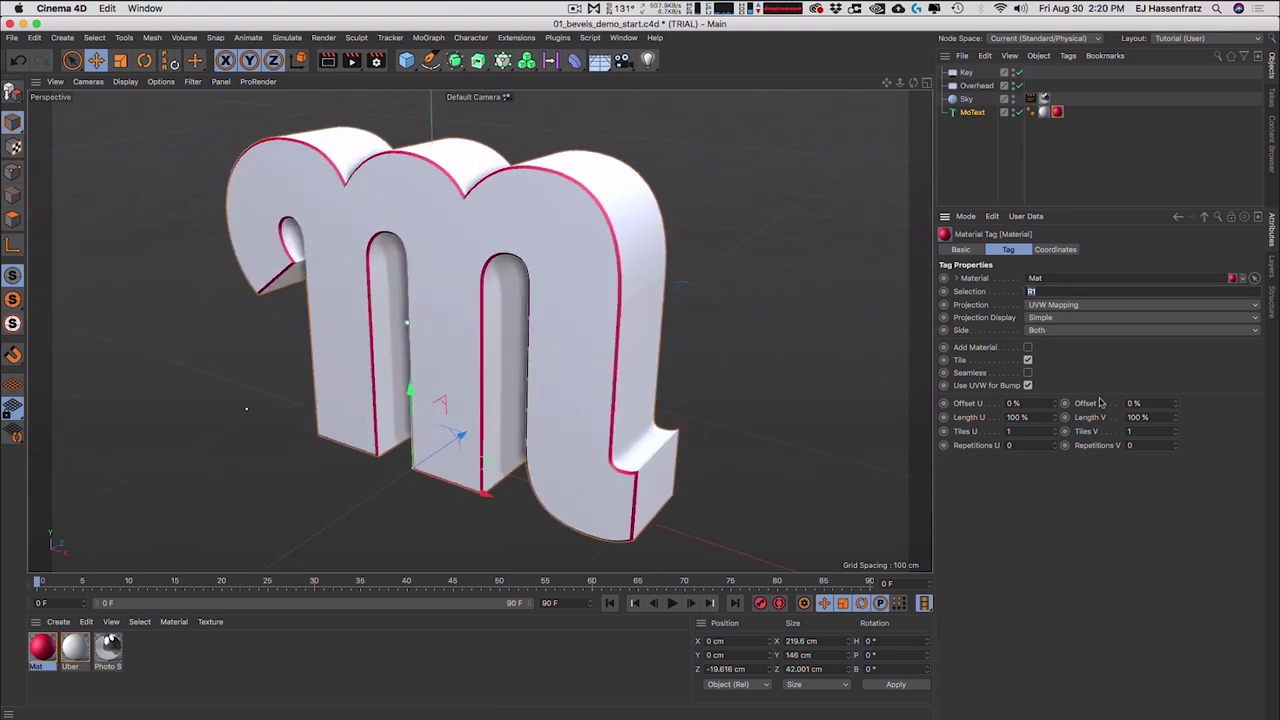
{"action": "type", "text": "C1"}
{"action": "key", "text": "Return"}
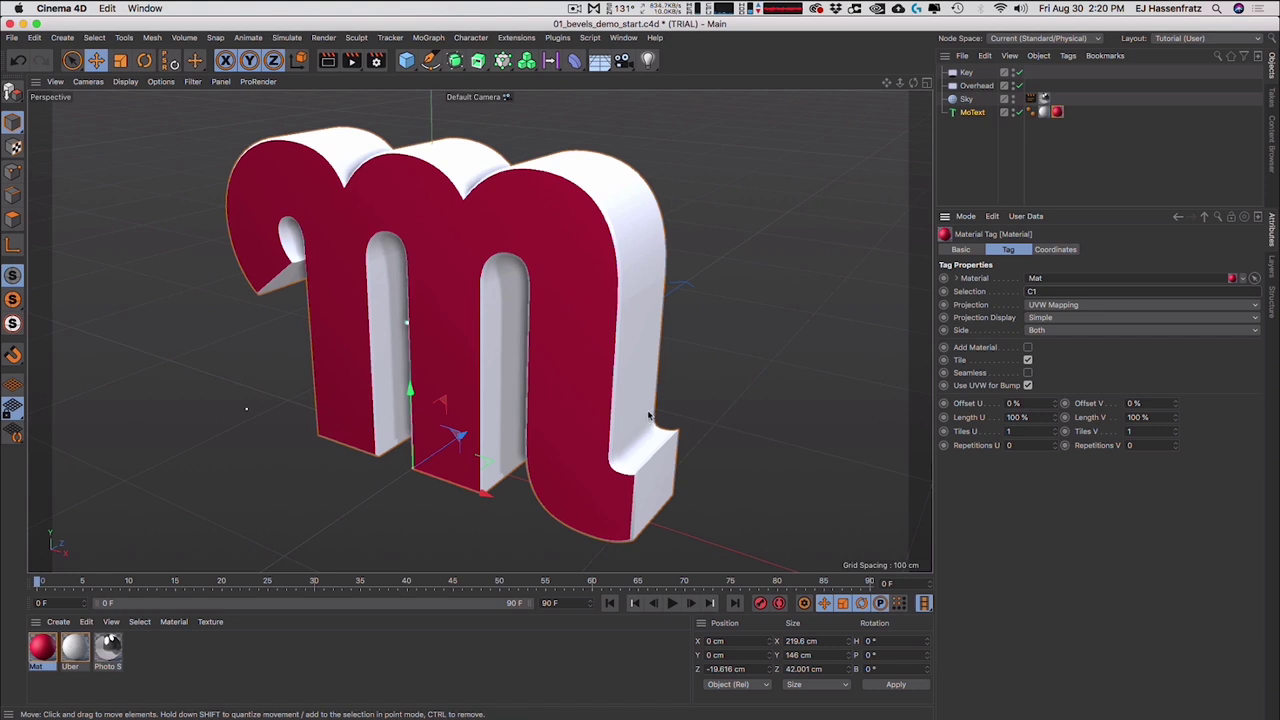
- Enable the MoText's Start Bevel polygon selection and assign its R1 tag as the red material's selection
{"action": "left_click", "coordinate": [968, 112]}
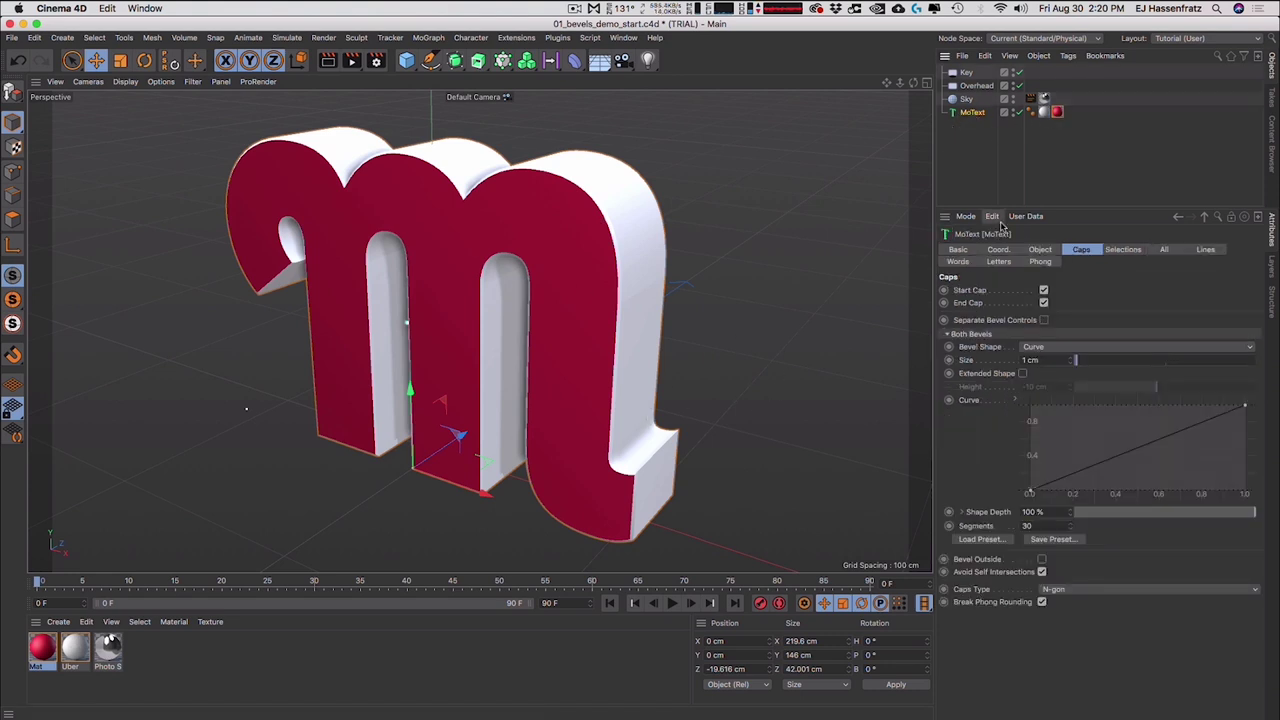
{"action": "left_click", "coordinate": [1133, 252]}
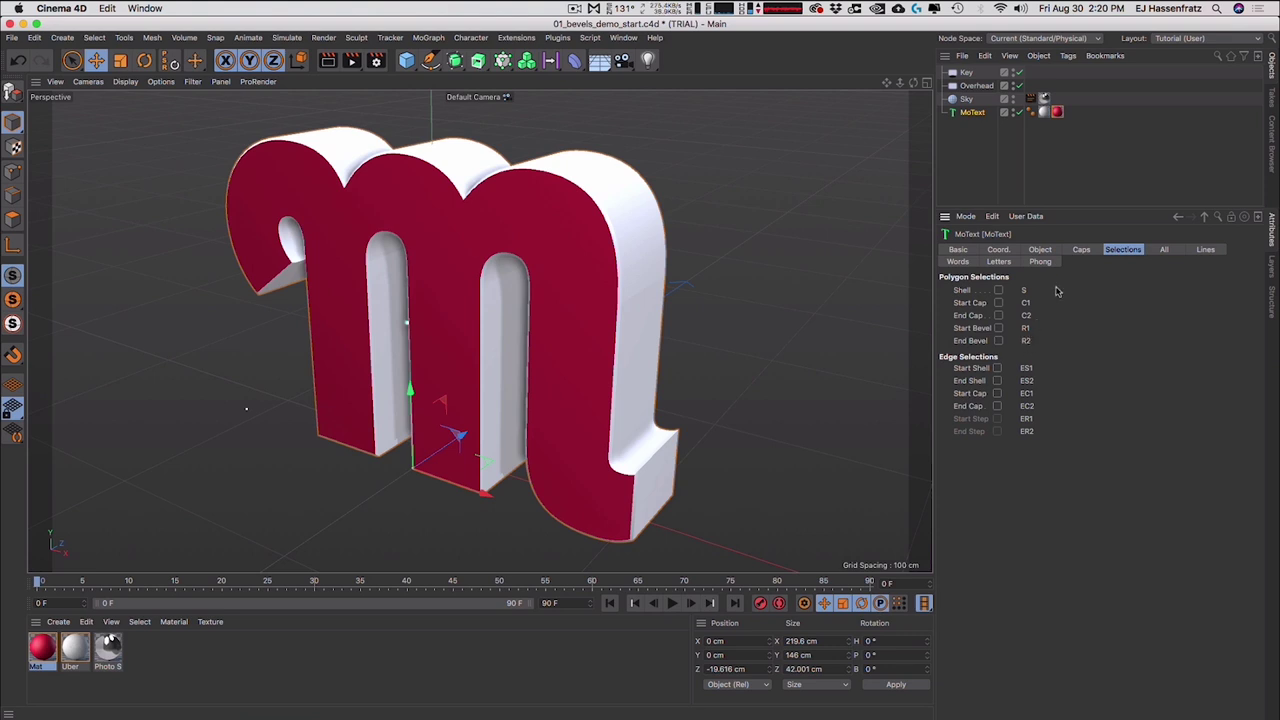
{"action": "left_click", "coordinate": [998, 328]}
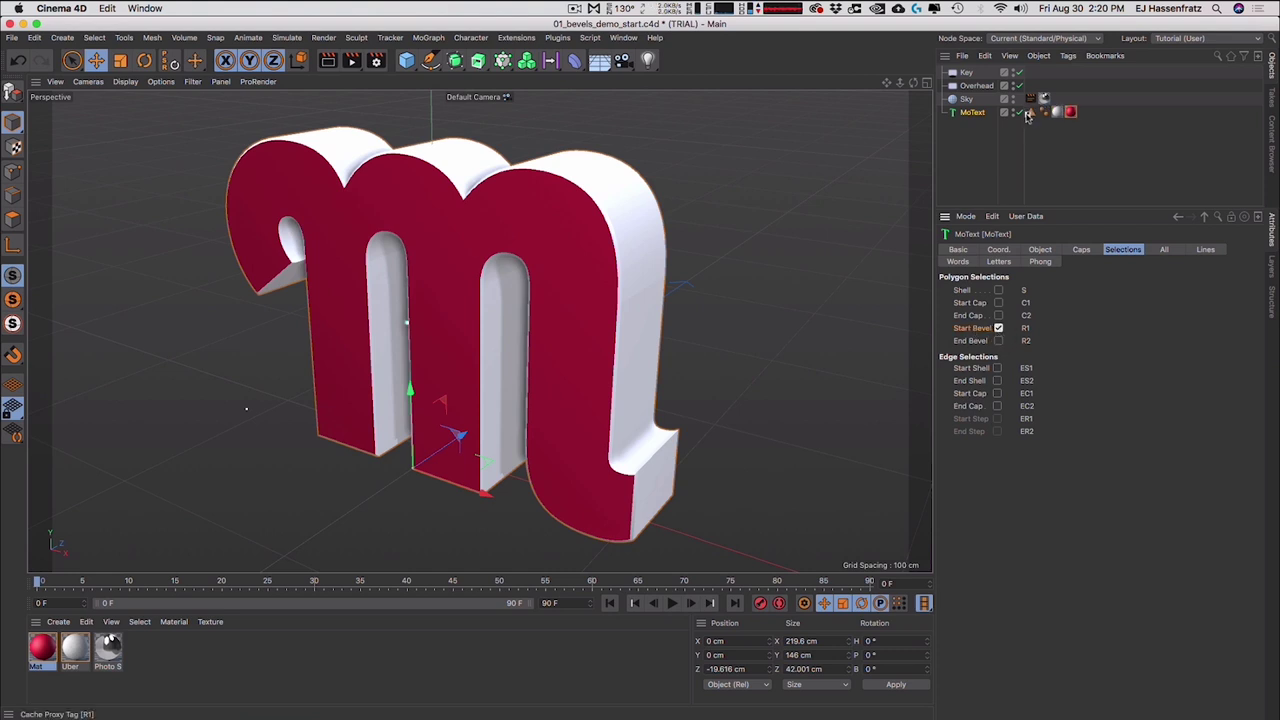
{"action": "left_click", "coordinate": [1031, 111]}
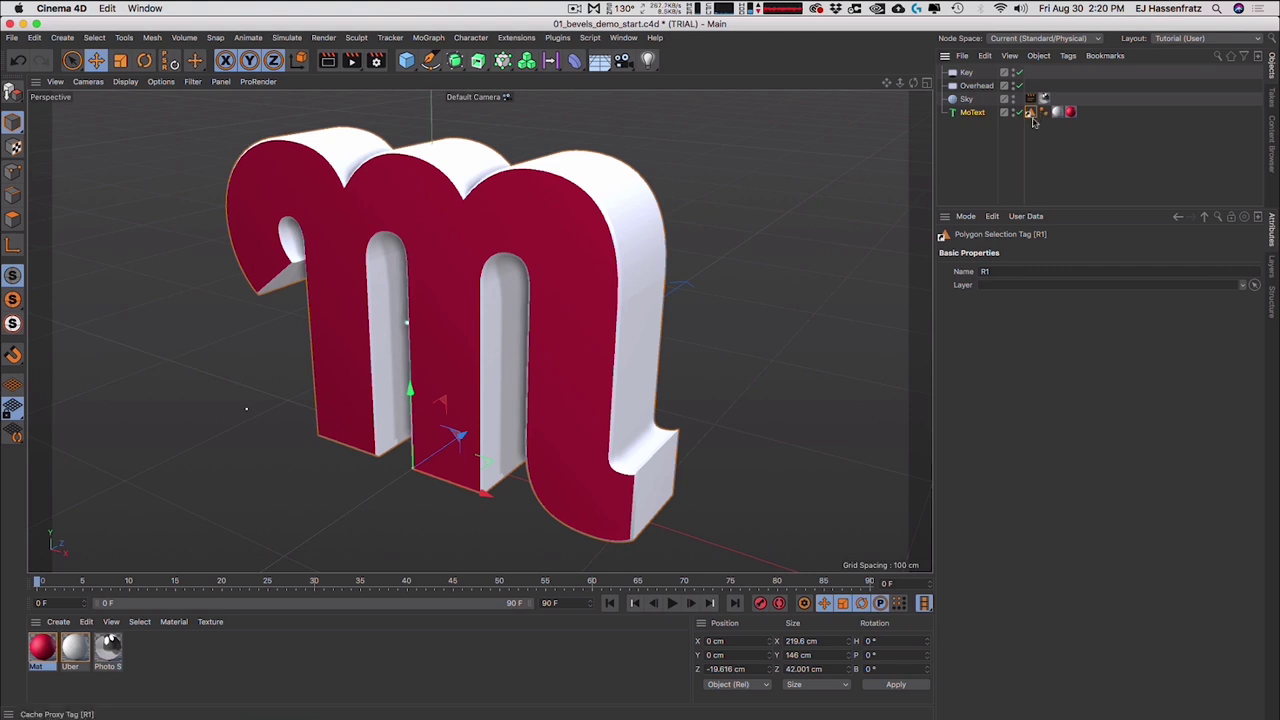
{"action": "left_click", "coordinate": [1070, 114]}
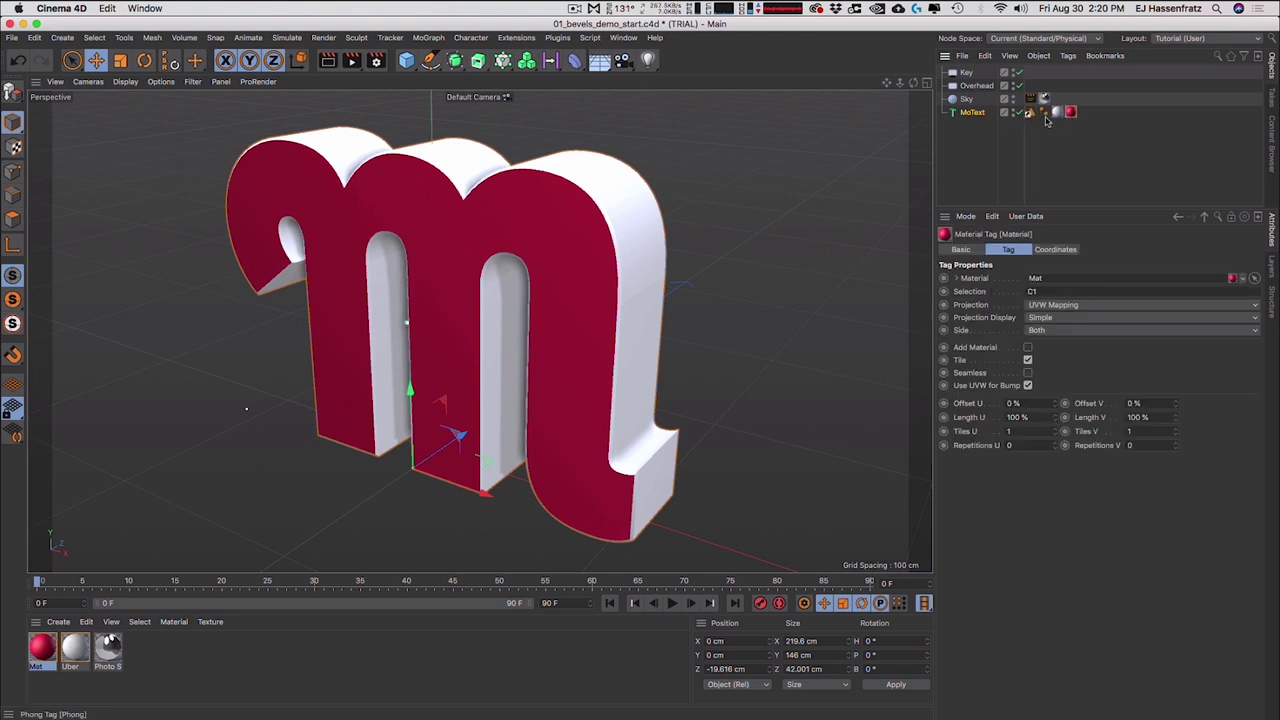
{"action": "left_click_drag", "start_coordinate": [1031, 113], "coordinate": [1045, 292]}
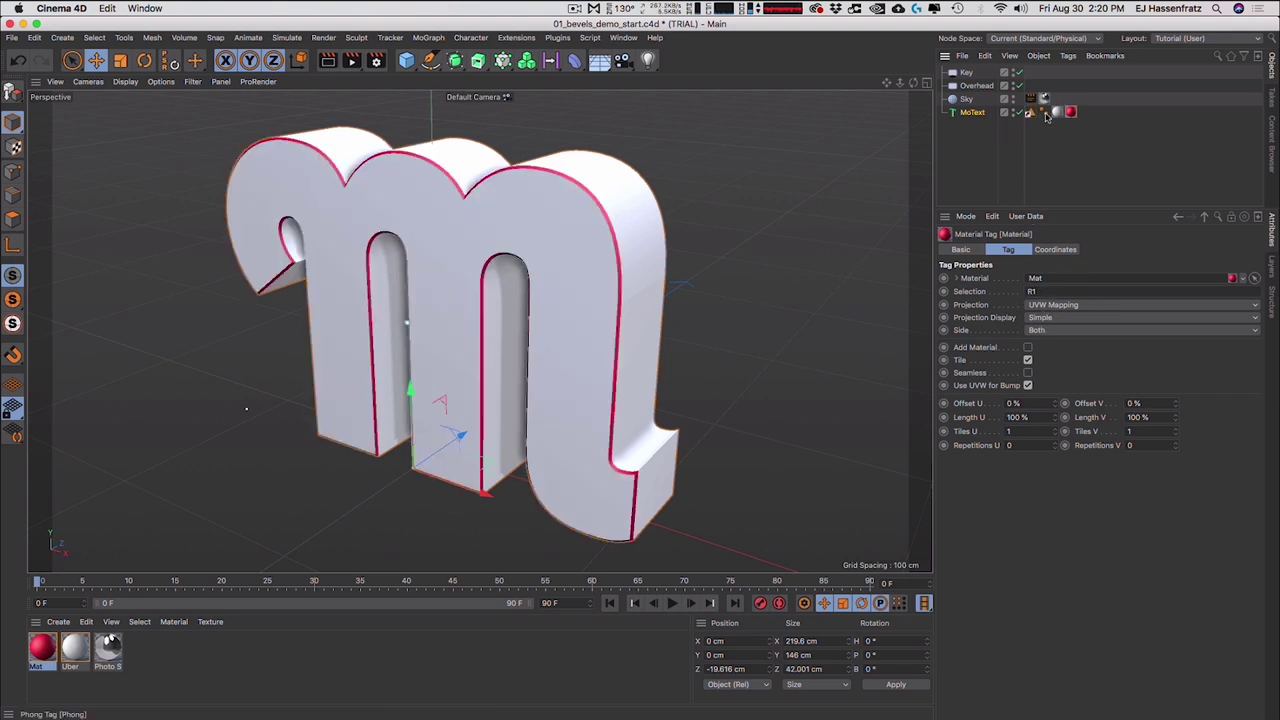
- Enable the MoText's Shell polygon selection and assign its S tag as the red material's selection
{"action": "left_click", "coordinate": [979, 114]}
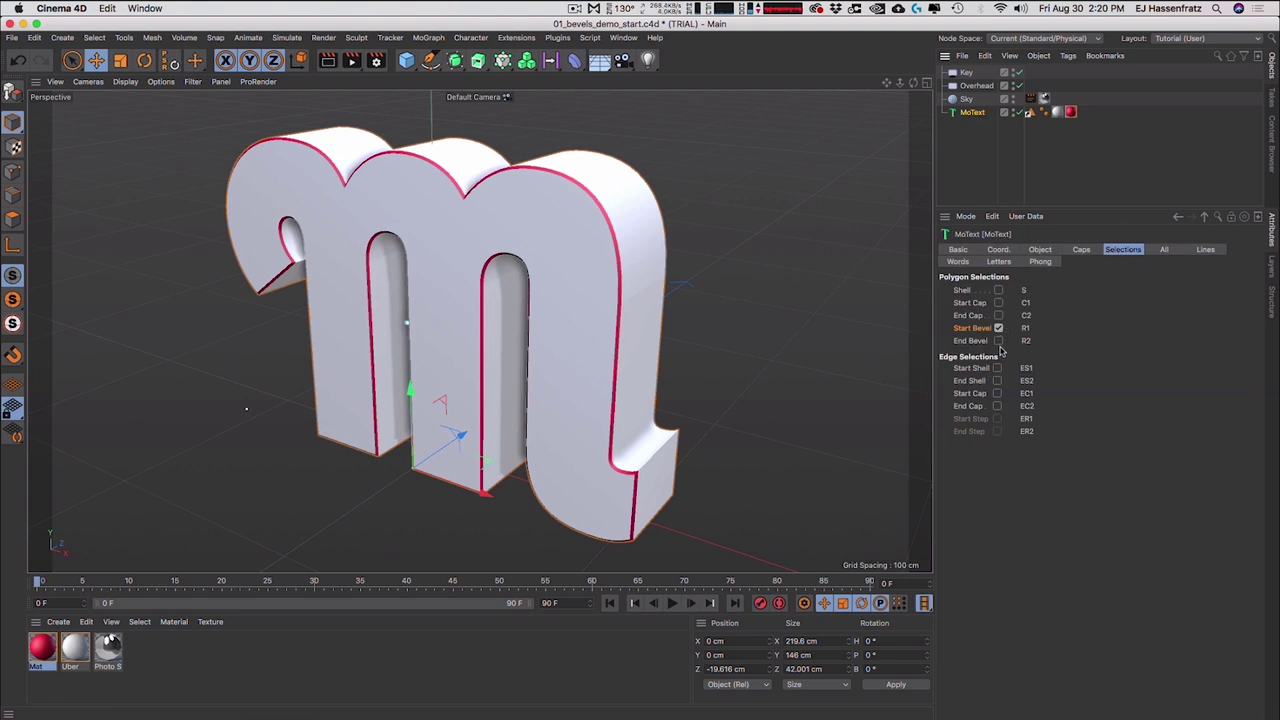
{"action": "left_click", "coordinate": [998, 290]}
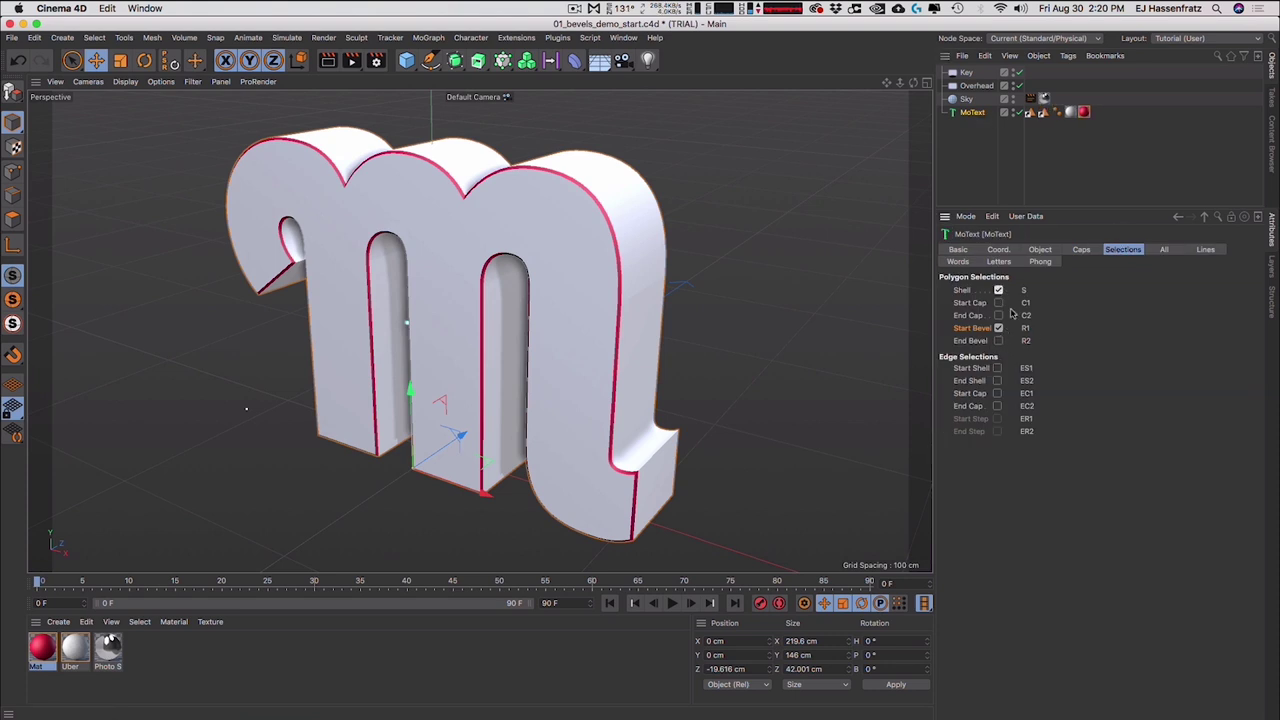
{"action": "left_click", "coordinate": [1050, 252]}
{"action": "left_click", "coordinate": [1084, 252]}
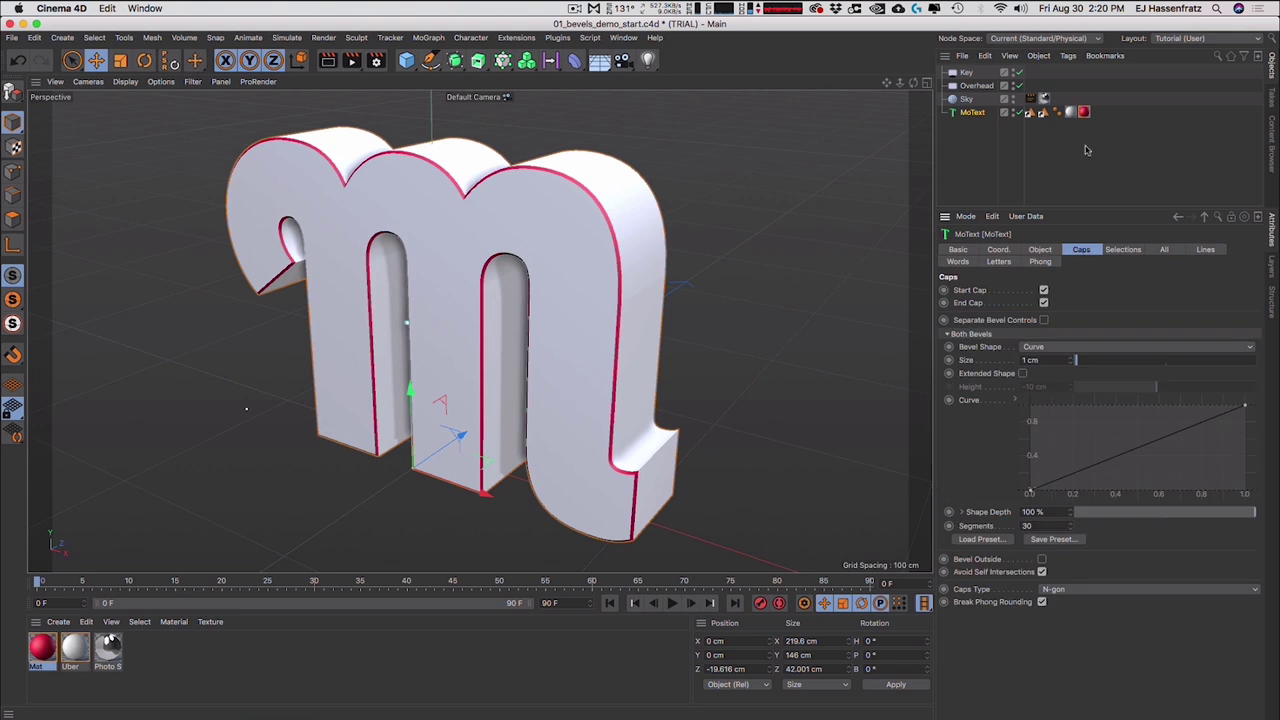
{"action": "left_click", "coordinate": [1083, 113]}
{"action": "left_click", "coordinate": [1032, 114]}
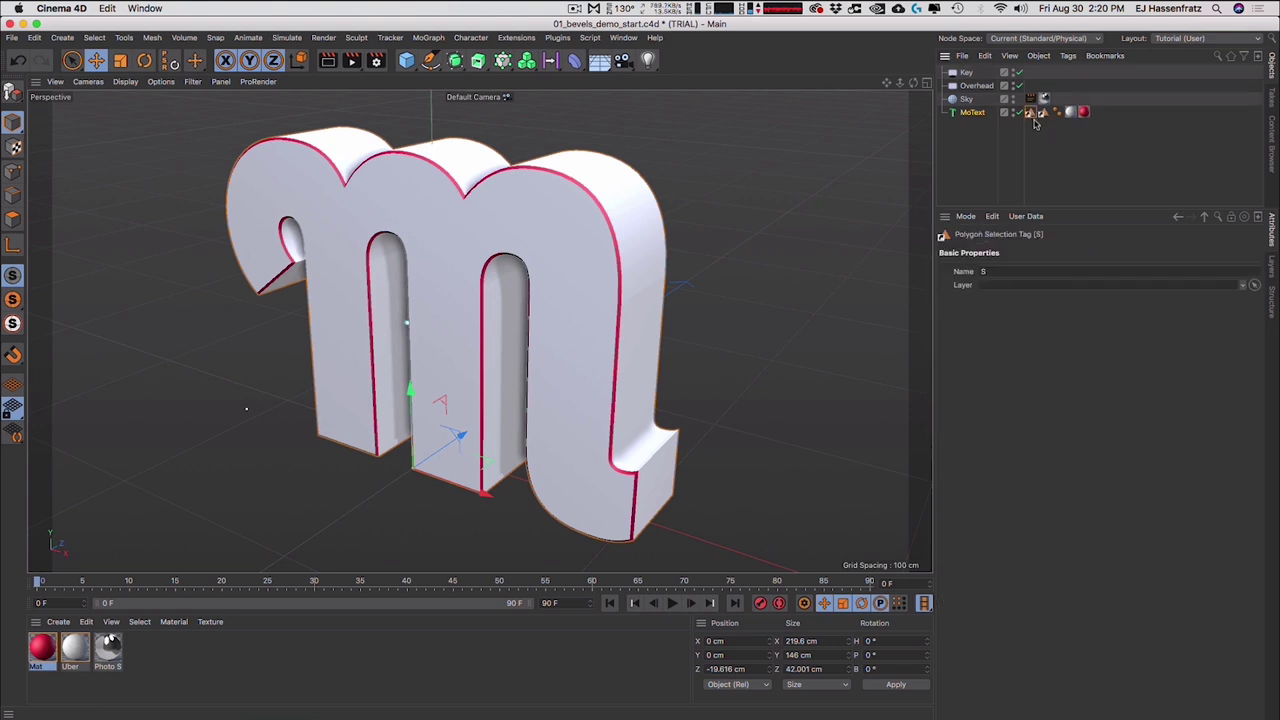
{"action": "left_click", "coordinate": [1083, 113]}
{"action": "left_click_drag", "start_coordinate": [1041, 114], "coordinate": [1056, 291]}
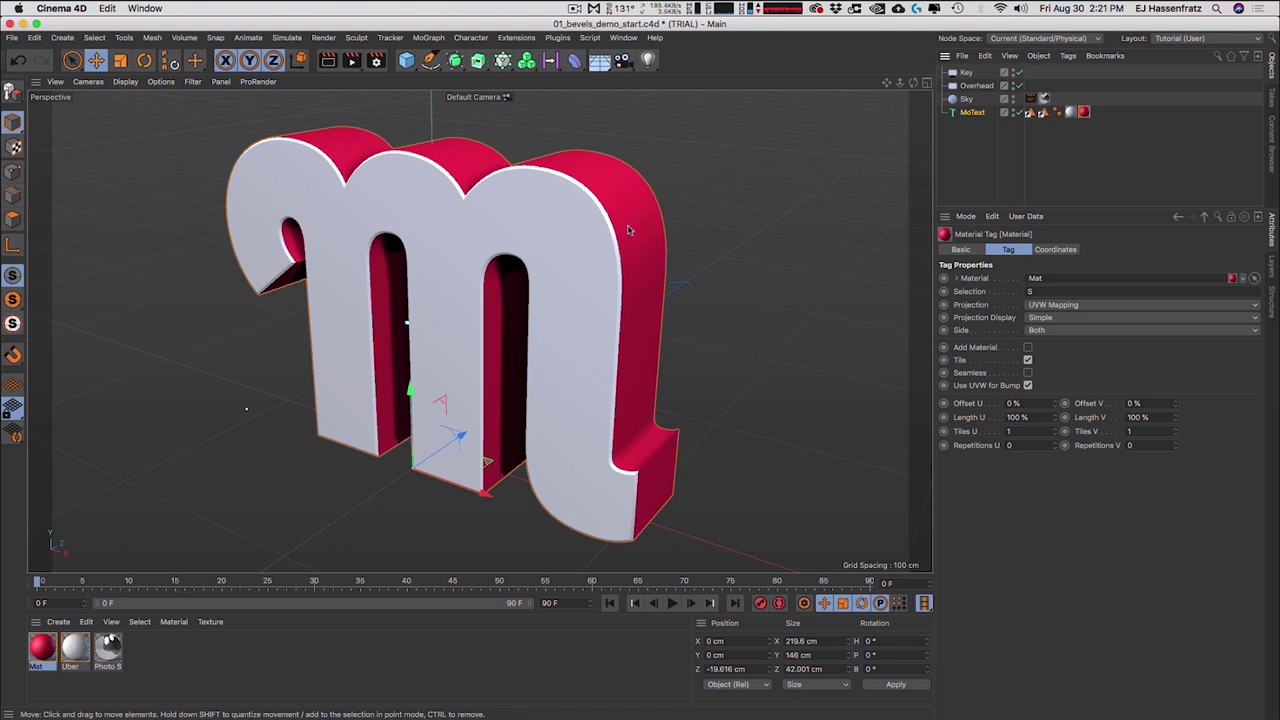
- Enable the MoText's Start Shell, End Shell, Start Cap and End Cap edge selections, and return to its caps settings
{"action": "left_click", "coordinate": [972, 113]}
{"action": "left_click", "coordinate": [1122, 249]}
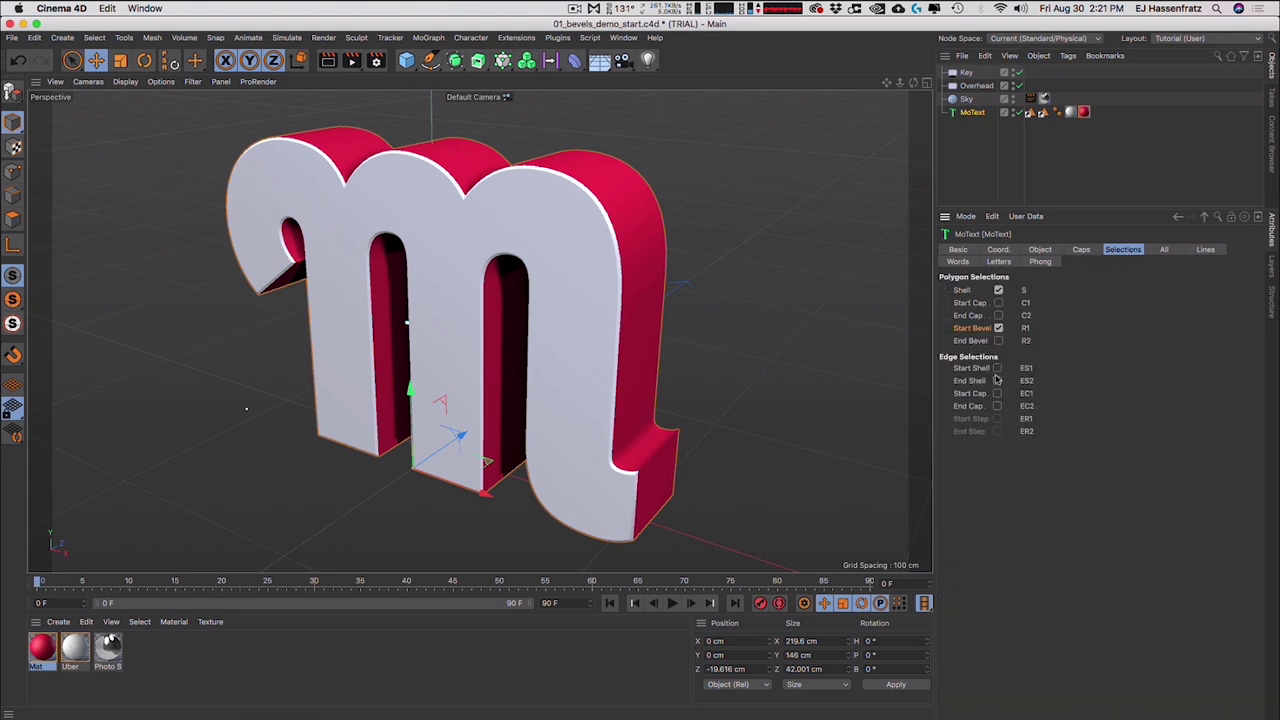
{"action": "left_click", "coordinate": [997, 368]}
{"action": "left_click", "coordinate": [997, 380]}
{"action": "left_click", "coordinate": [997, 393]}
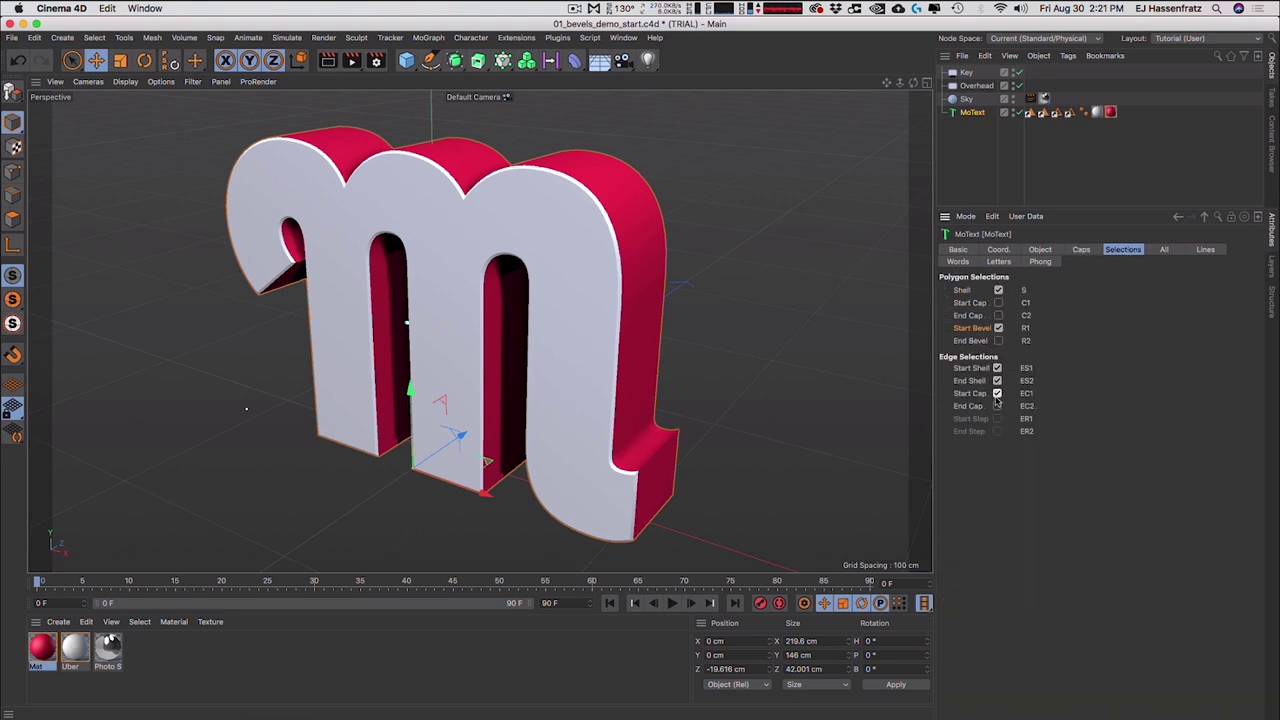
{"action": "left_click", "coordinate": [997, 406]}
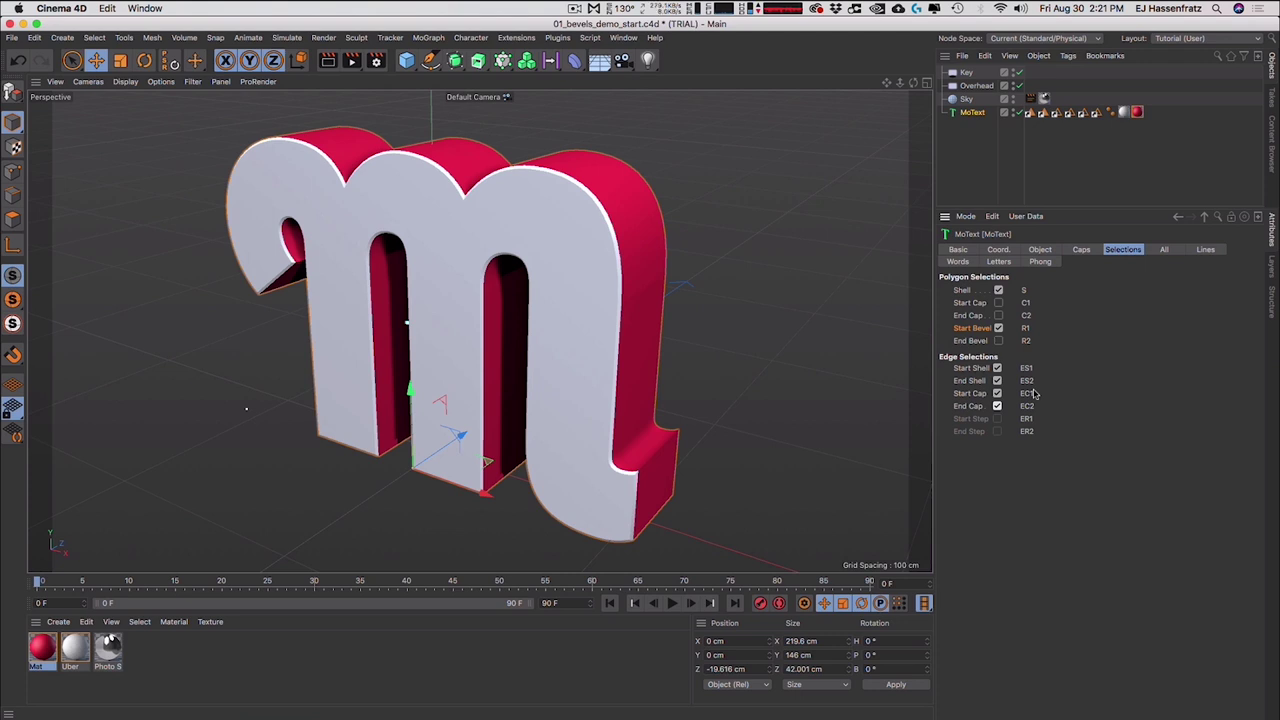
{"action": "left_click", "coordinate": [1045, 251]}
{"action": "left_click", "coordinate": [1083, 251]}
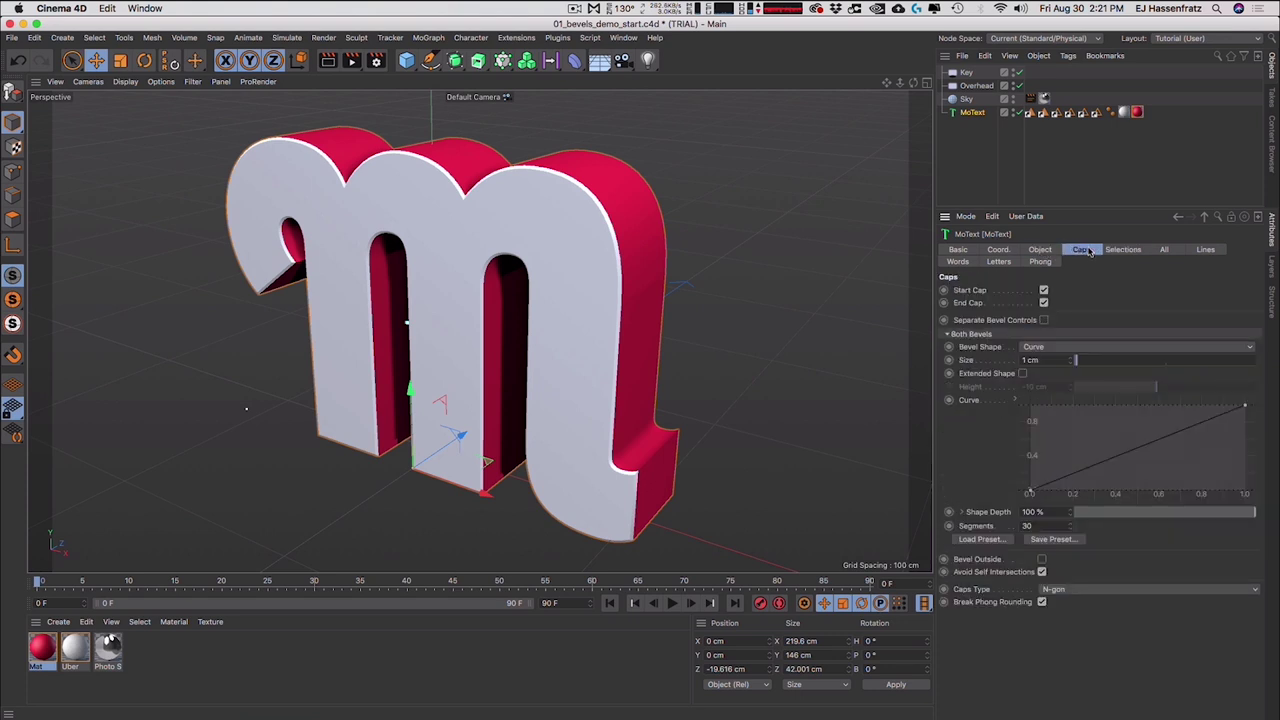